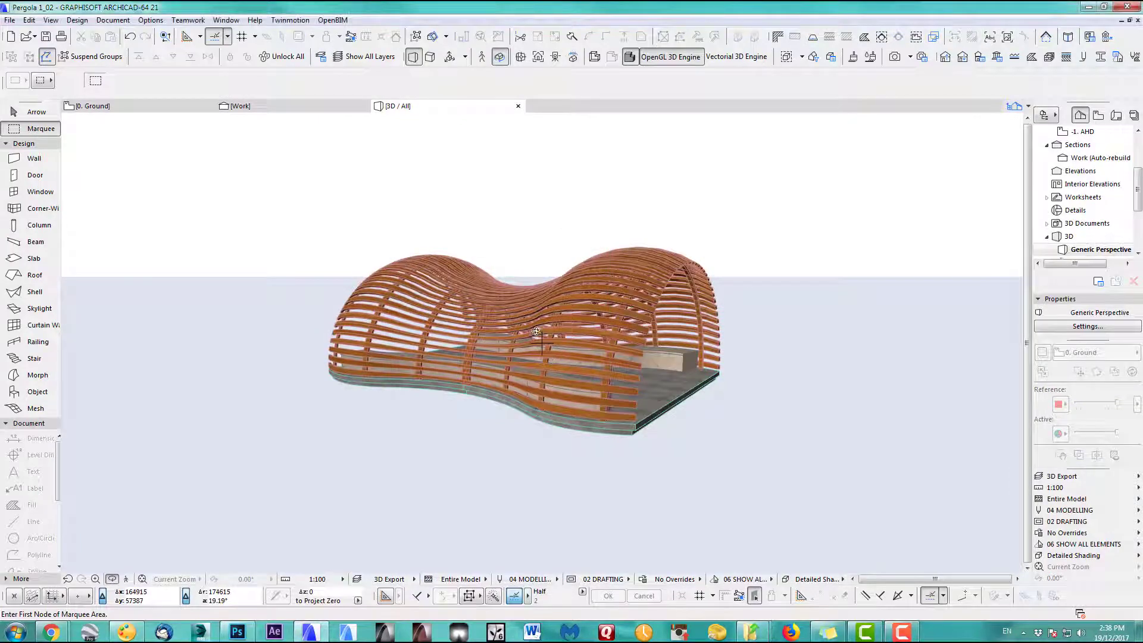
# Step: Orbit the pergola model from its open end round to a front-on view
pyautogui.keyDown('shift'); pyautogui.moveTo(536, 331); pyautogui.dragTo(435, 293, button='middle'); pyautogui.keyUp('shift')
pyautogui.scroll(5, 438, 291)
pyautogui.moveTo(598, 356); pyautogui.dragTo(363, 363)
pyautogui.scroll(-4, 445, 306)
pyautogui.moveTo(445, 306)
pyautogui.keyDown('shift'); pyautogui.mouseDown(button='middle')
pyautogui.moveTo(495, 267)
pyautogui.moveTo(855, 283)
pyautogui.moveTo(795, 347)
pyautogui.moveTo(766, 427)
pyautogui.moveTo(744, 441)
pyautogui.moveTo(735, 352)
pyautogui.moveTo(766, 338)
pyautogui.mouseUp(button='middle'); pyautogui.keyUp('shift')
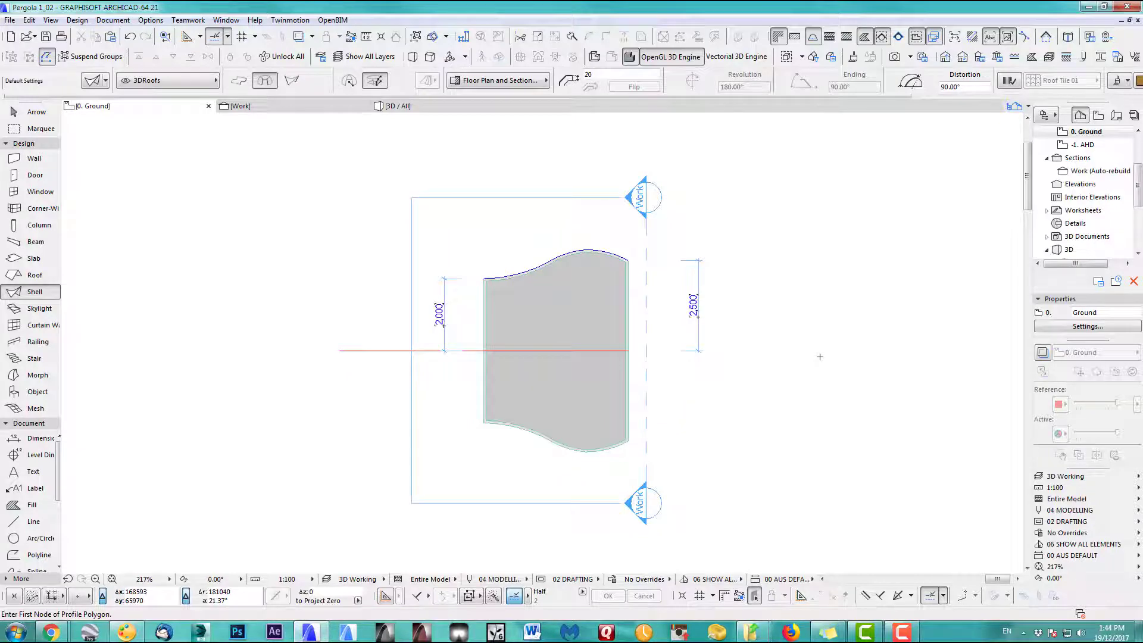
# Step: Check the base in 3D, then open Shell Default Settings from the ground floor plan
pyautogui.press('F3')
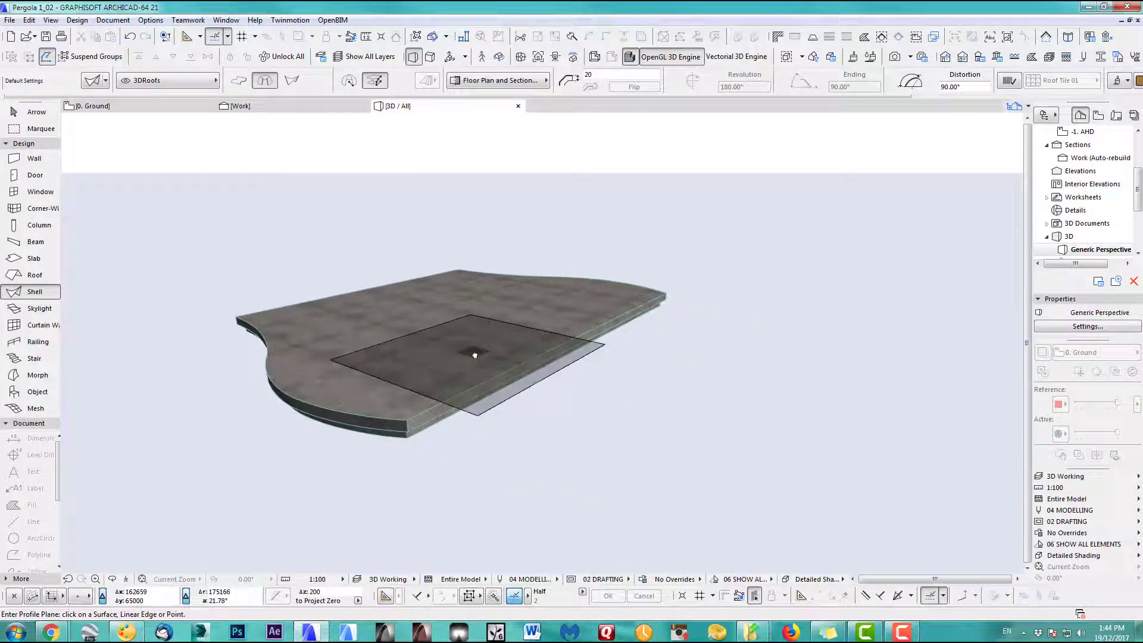
pyautogui.keyDown('shift'); pyautogui.moveTo(480, 359); pyautogui.dragTo(541, 340, button='middle'); pyautogui.keyUp('shift')
pyautogui.click(541, 340)
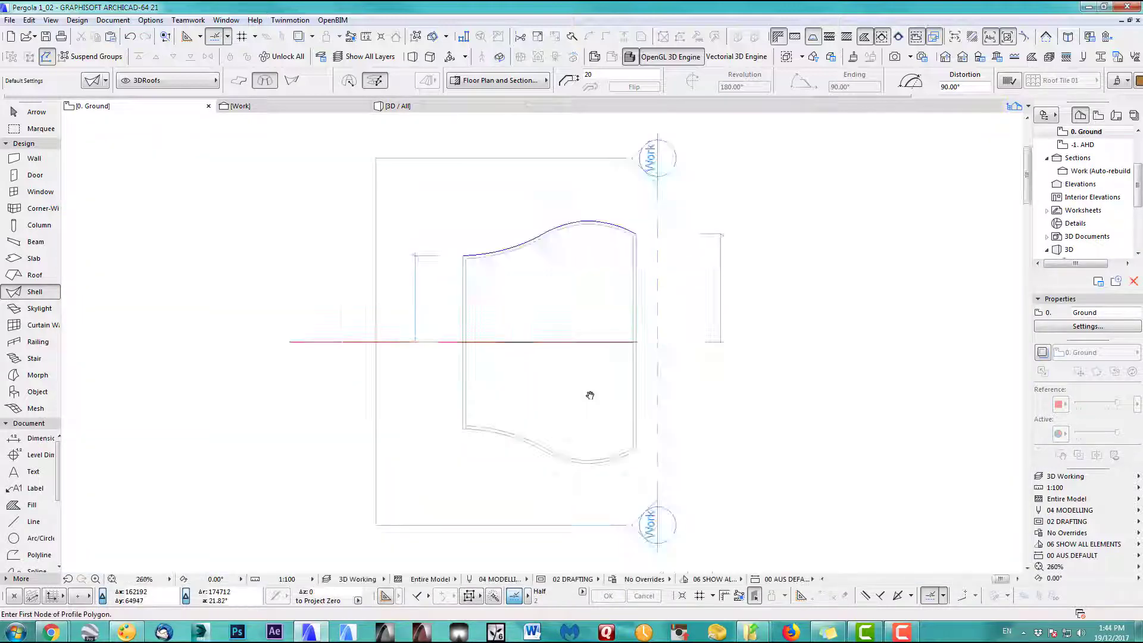
pyautogui.scroll(2, 590, 395)
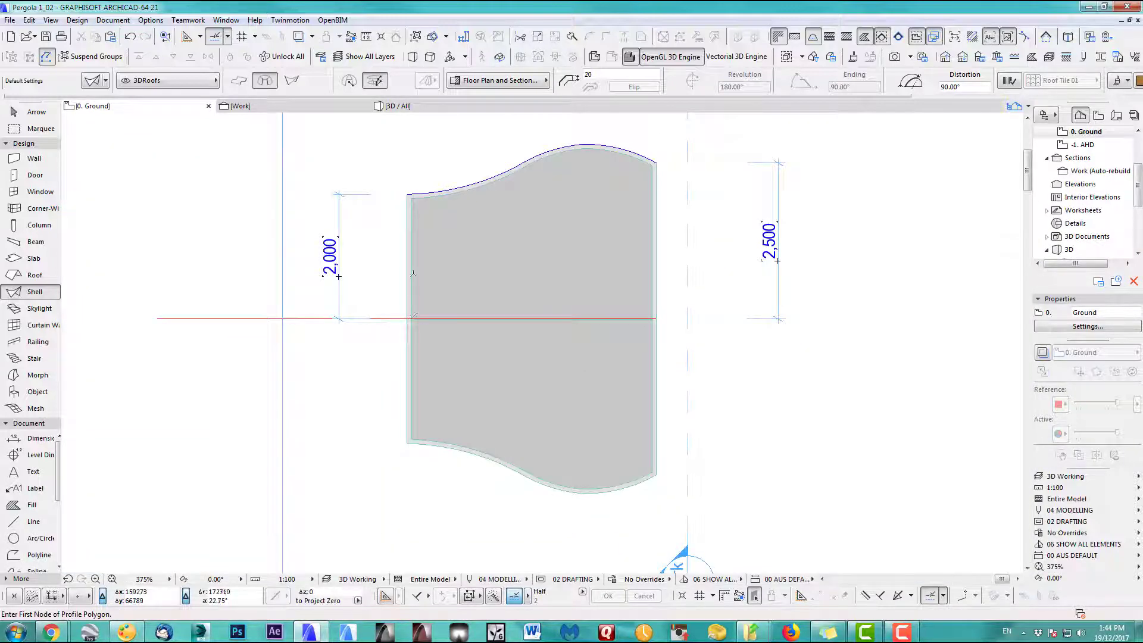
pyautogui.doubleClick(21, 292)
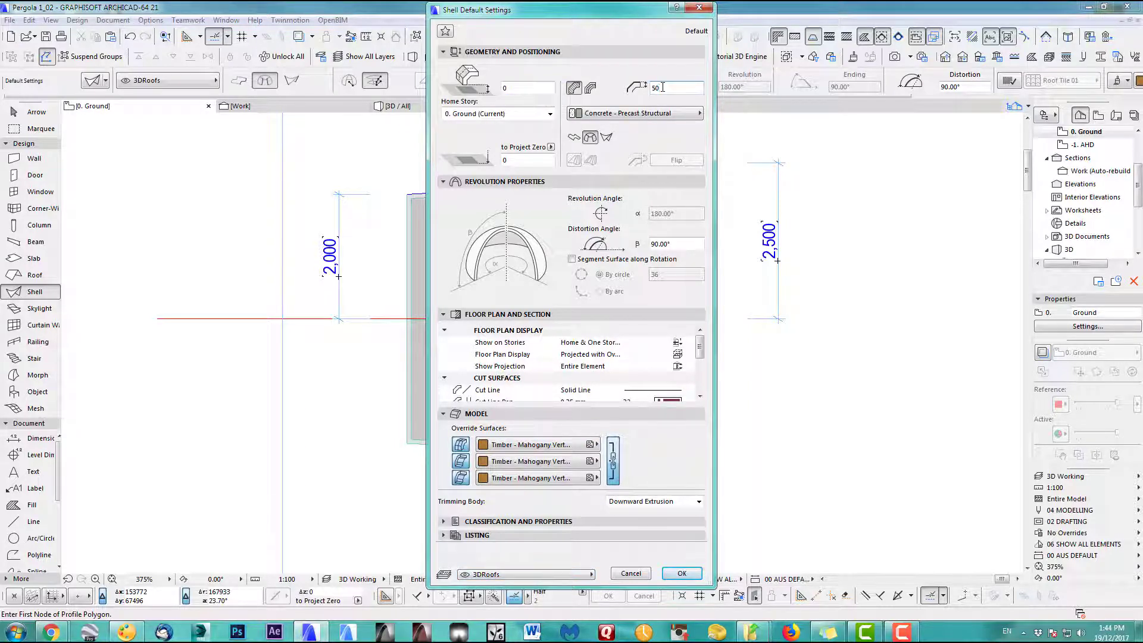
# Step: Confirm the new 50 shell thickness in Shell Default Settings
pyautogui.click(683, 573)
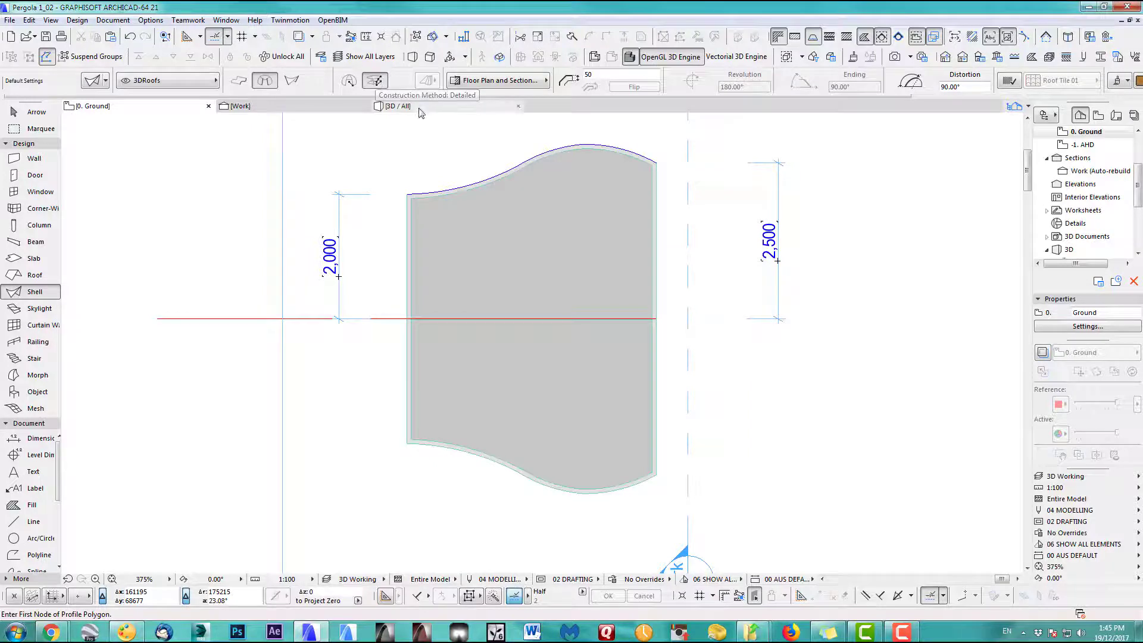
# Step: Trace a revolved-shell profile along the wavy curve and revolve it 180° about the red line
pyautogui.scroll(3, 439, 174)
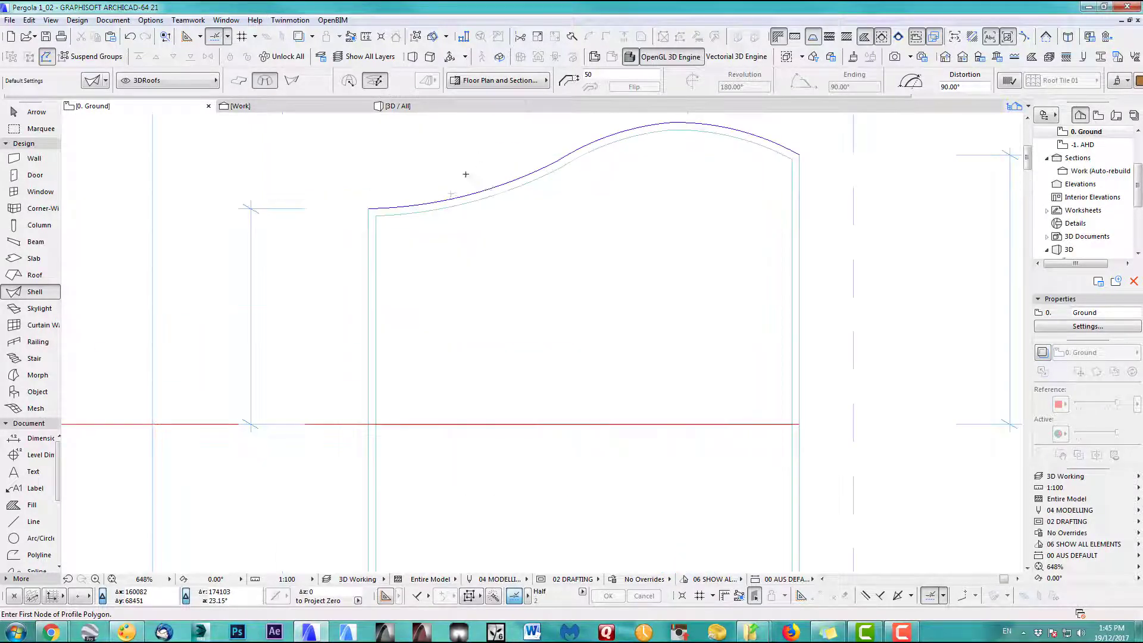
pyautogui.click(251, 281)
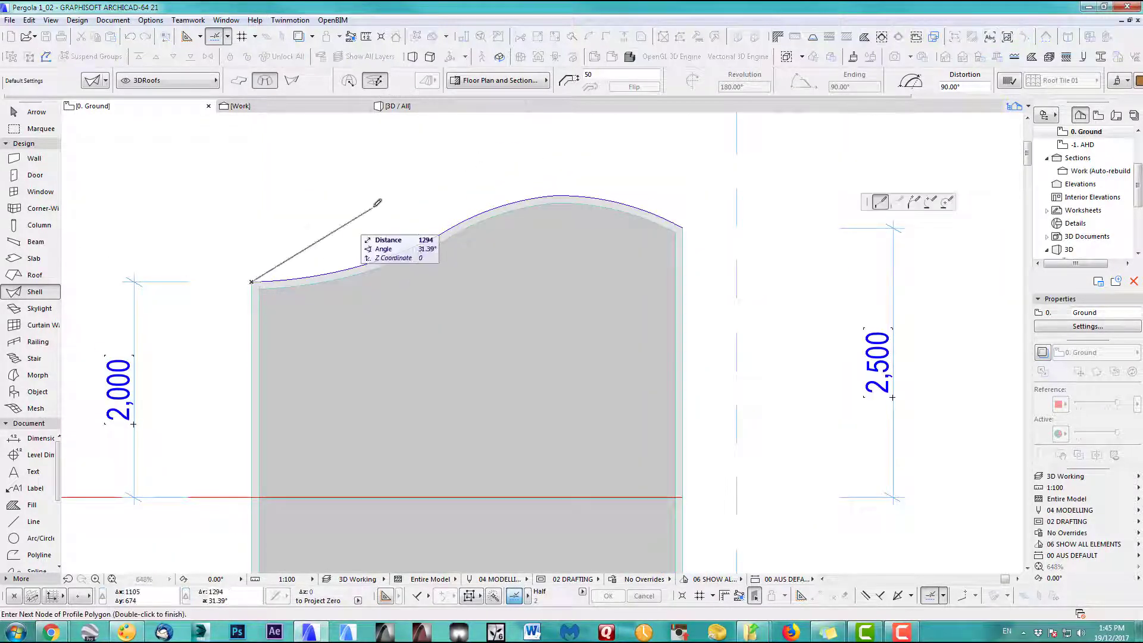
pyautogui.click(442, 233)
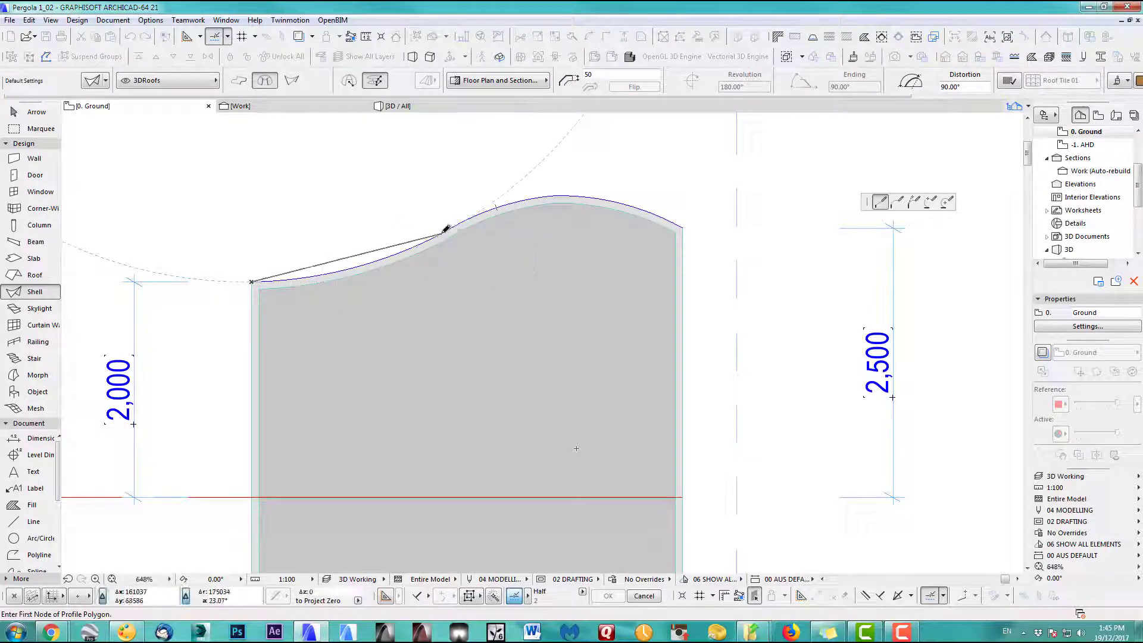
pyautogui.doubleClick(684, 227)
pyautogui.scroll(-5, 710, 305)
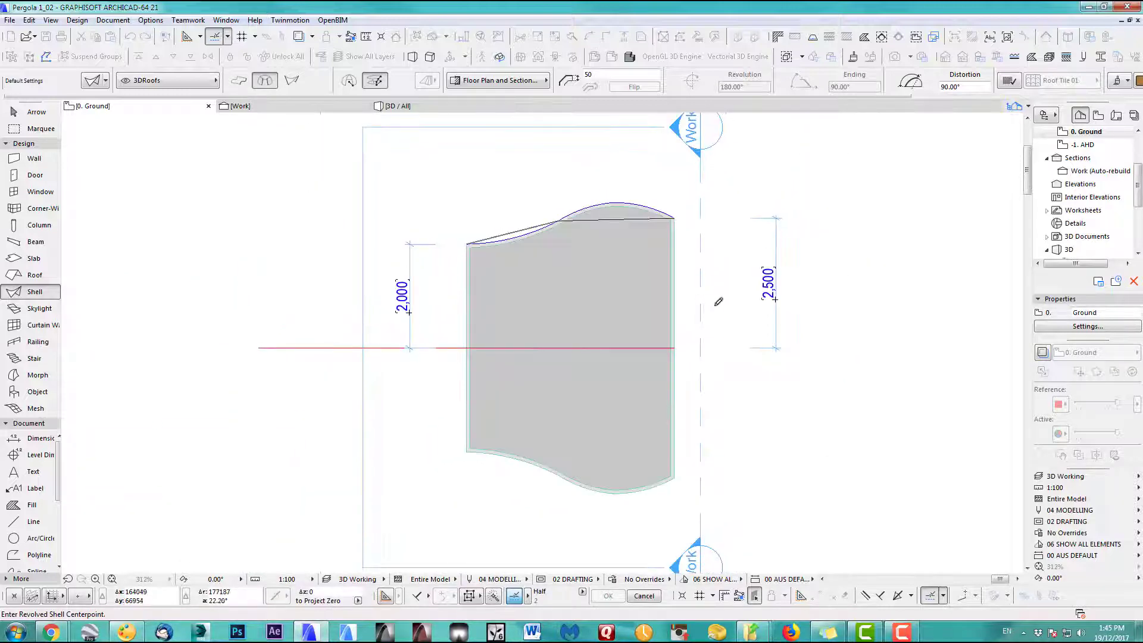
pyautogui.click(675, 347)
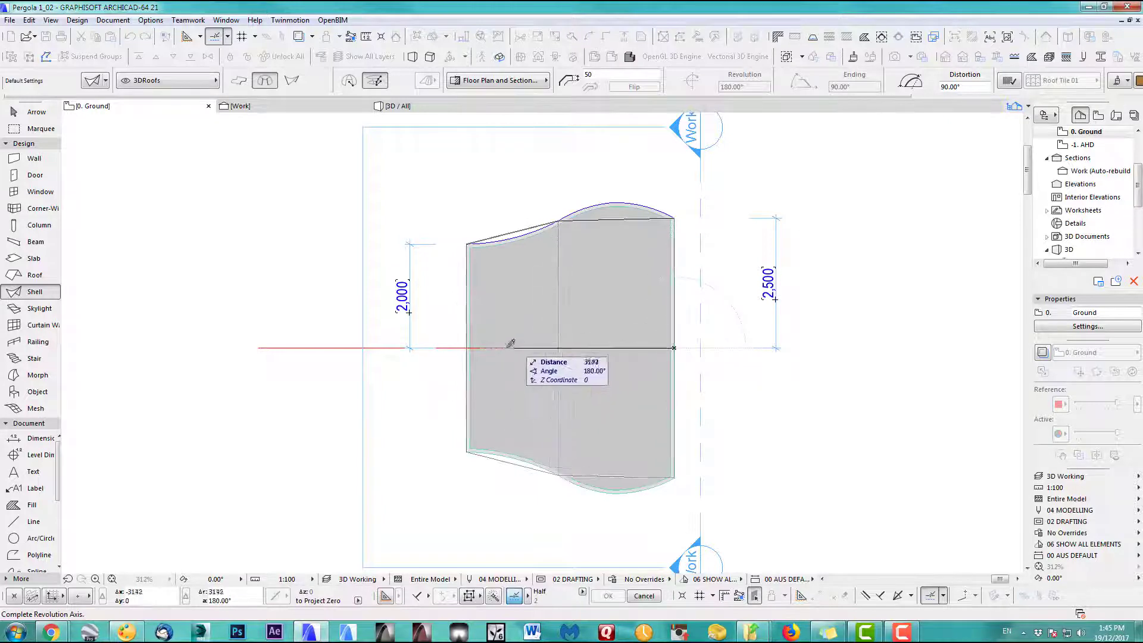
pyautogui.click(484, 348)
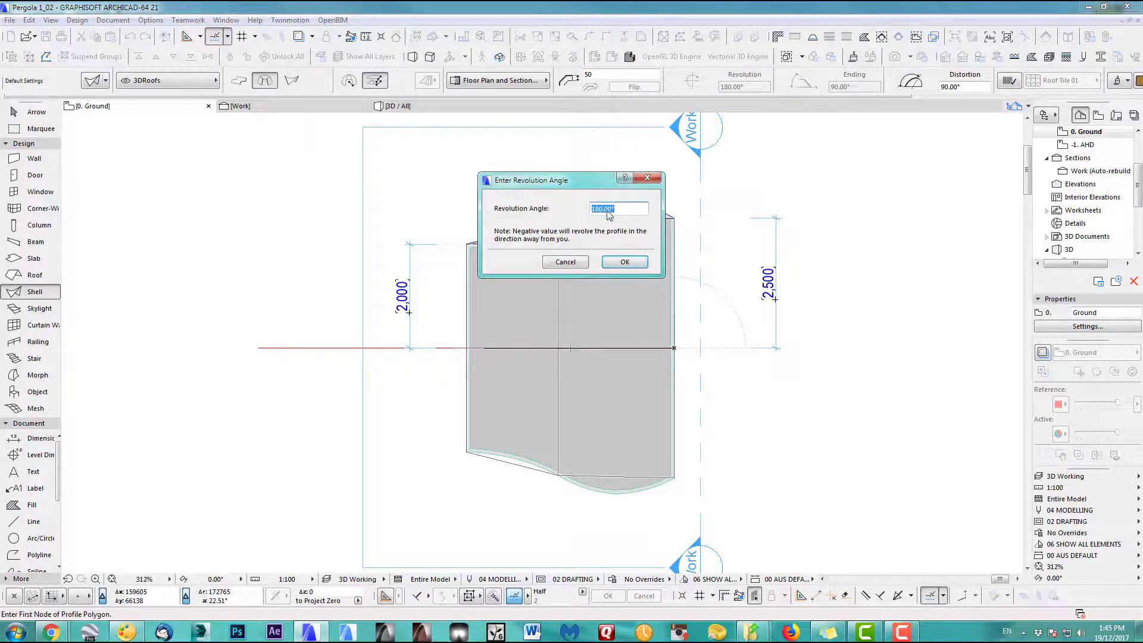
pyautogui.click(611, 260)
pyautogui.press('F3')
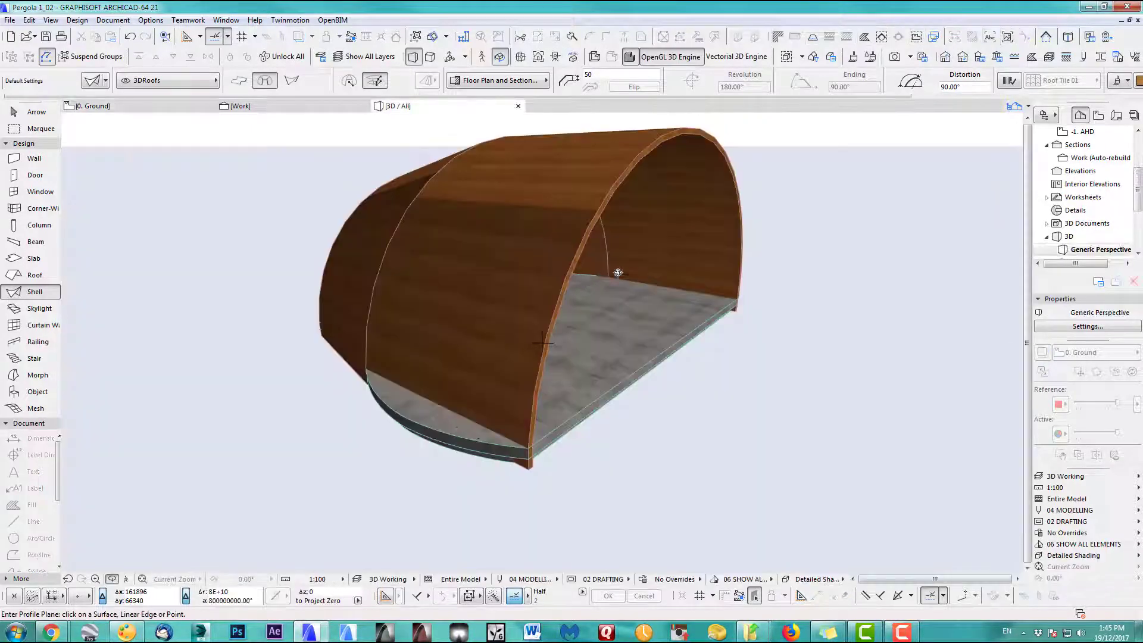
# Step: Segment the timber shell's surface along rotation into 72 circle segments
pyautogui.keyDown('shift'); pyautogui.moveTo(616, 273); pyautogui.dragTo(441, 312, button='middle'); pyautogui.keyUp('shift')
pyautogui.scroll(4, 392, 302)
pyautogui.moveTo(441, 312)
pyautogui.mouseDown()
pyautogui.moveTo(391, 301)
pyautogui.moveTo(439, 304)
pyautogui.mouseUp()
pyautogui.click(33, 113)
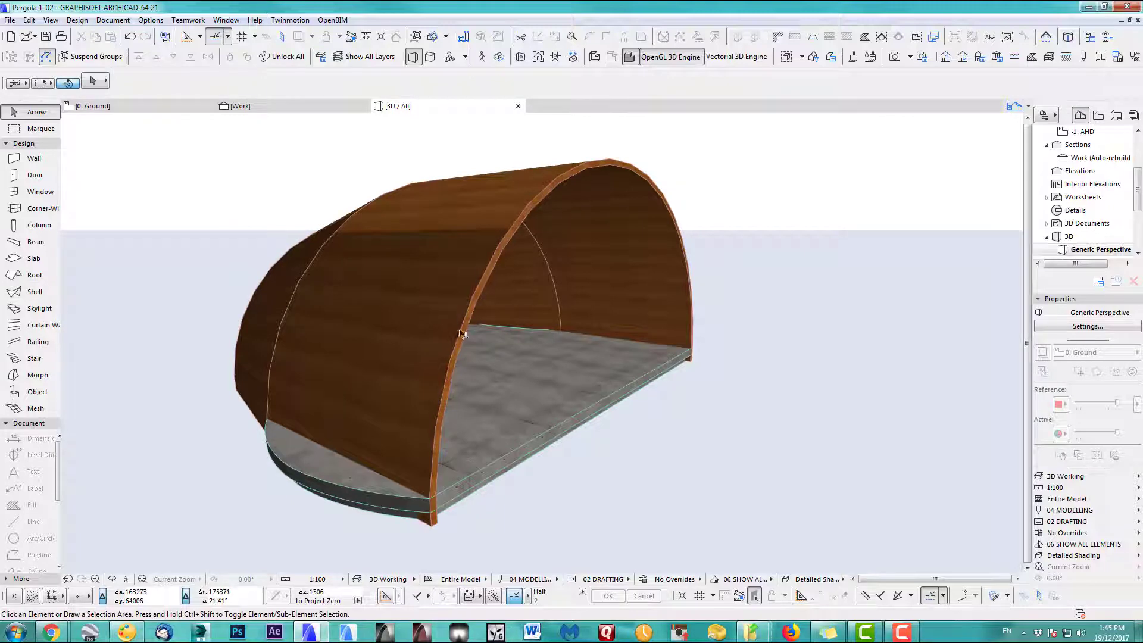
pyautogui.click(426, 313)
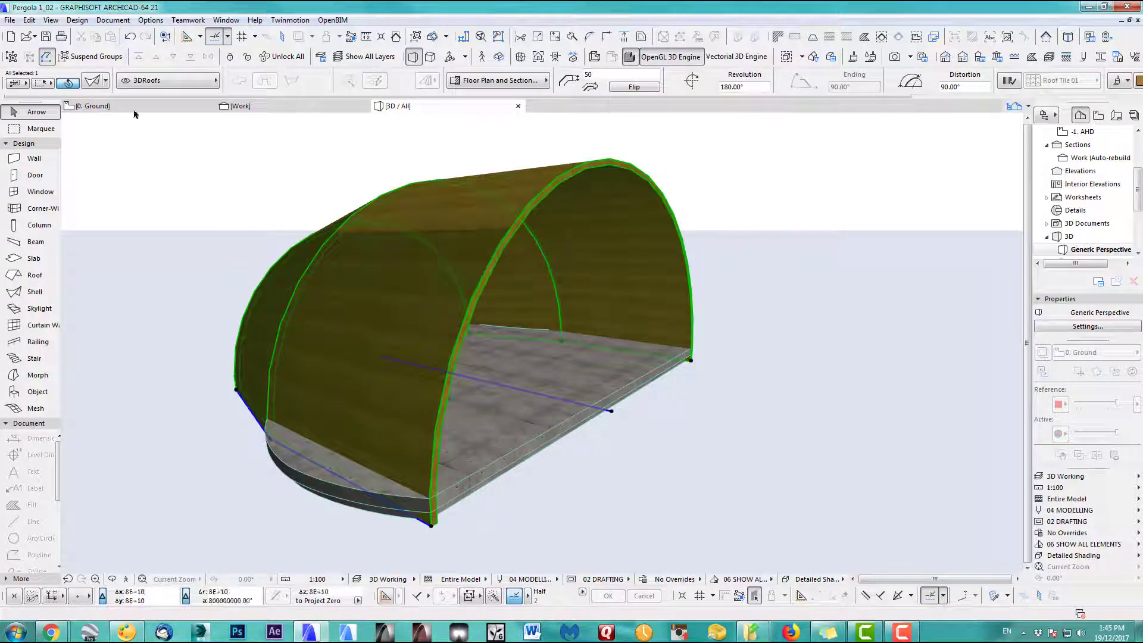
pyautogui.click(93, 82)
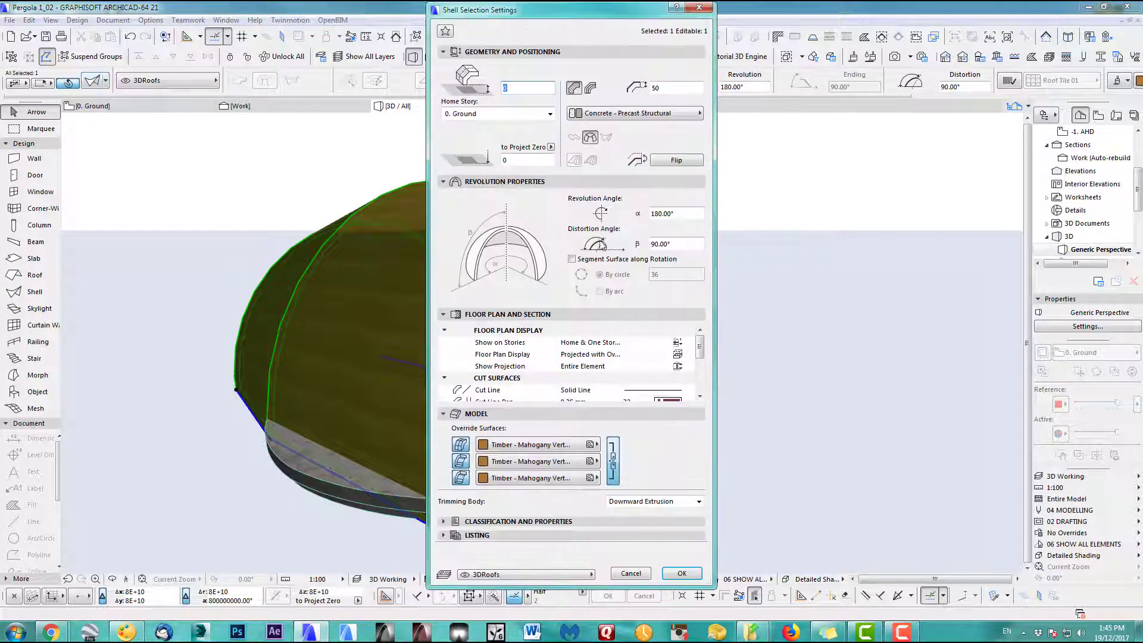
pyautogui.click(572, 260)
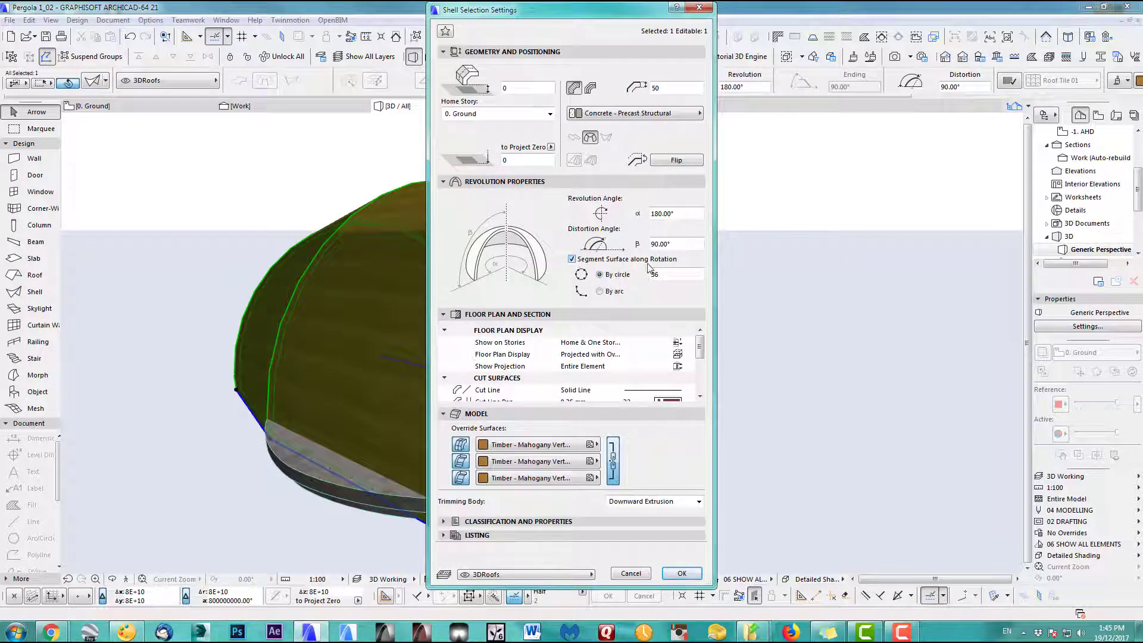
pyautogui.click(666, 275)
pyautogui.write('72')
pyautogui.click(683, 574)
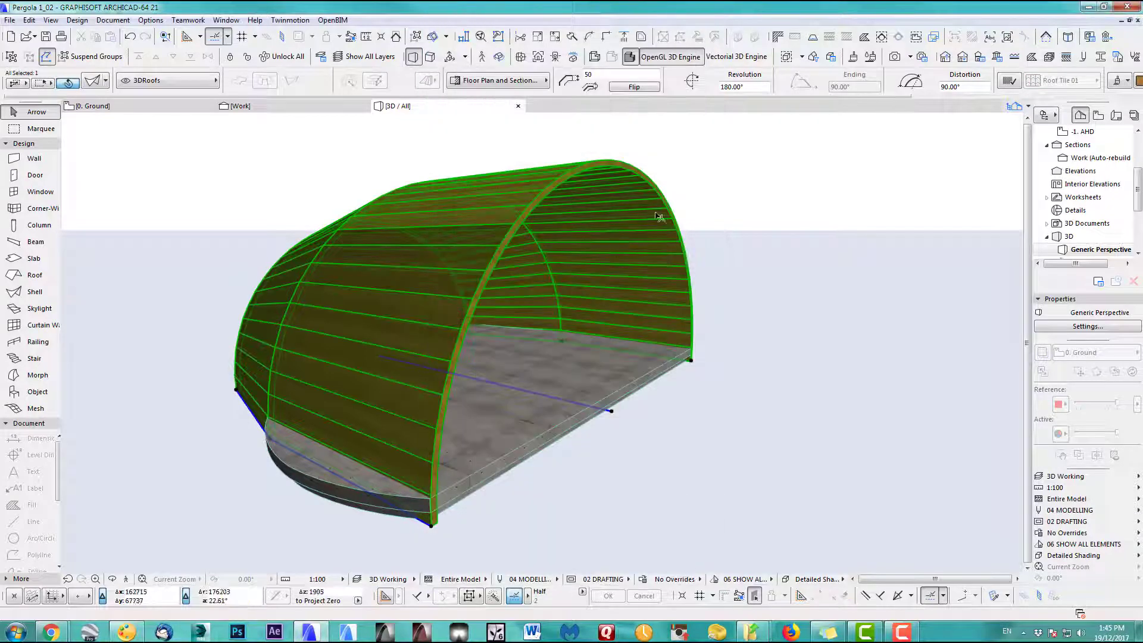
# Step: Reselect the shell and move it by its bottom corner node to a new point
pyautogui.click(712, 197)
pyautogui.moveTo(594, 332)
pyautogui.keyDown('shift'); pyautogui.mouseDown(button='middle')
pyautogui.moveTo(684, 365)
pyautogui.moveTo(606, 322)
pyautogui.mouseUp(button='middle'); pyautogui.keyUp('shift')
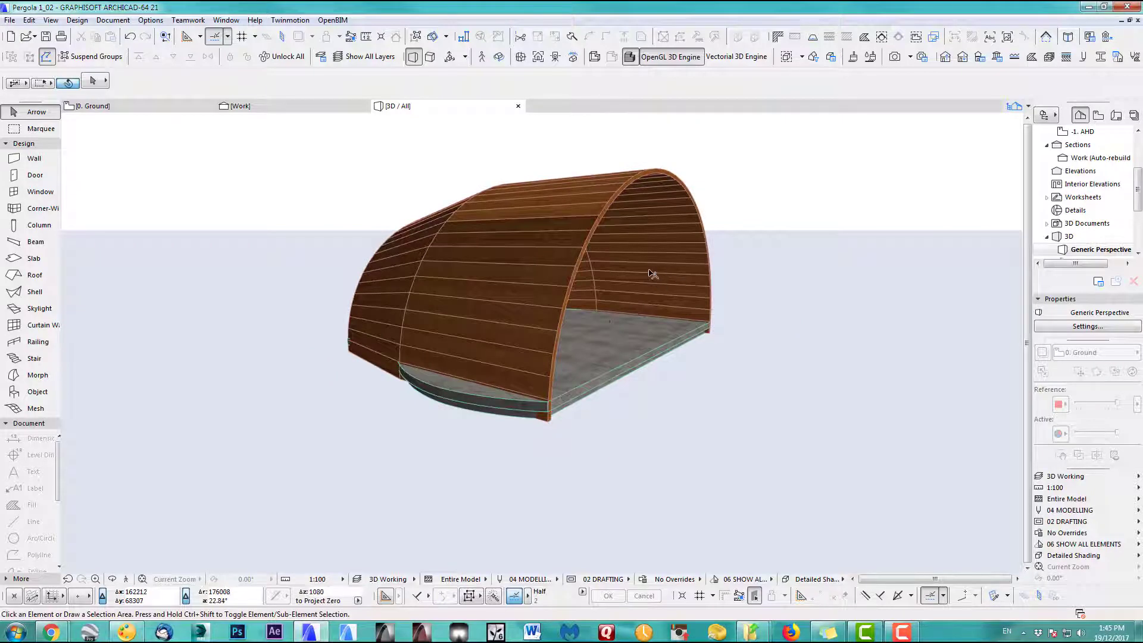
pyautogui.click(523, 316)
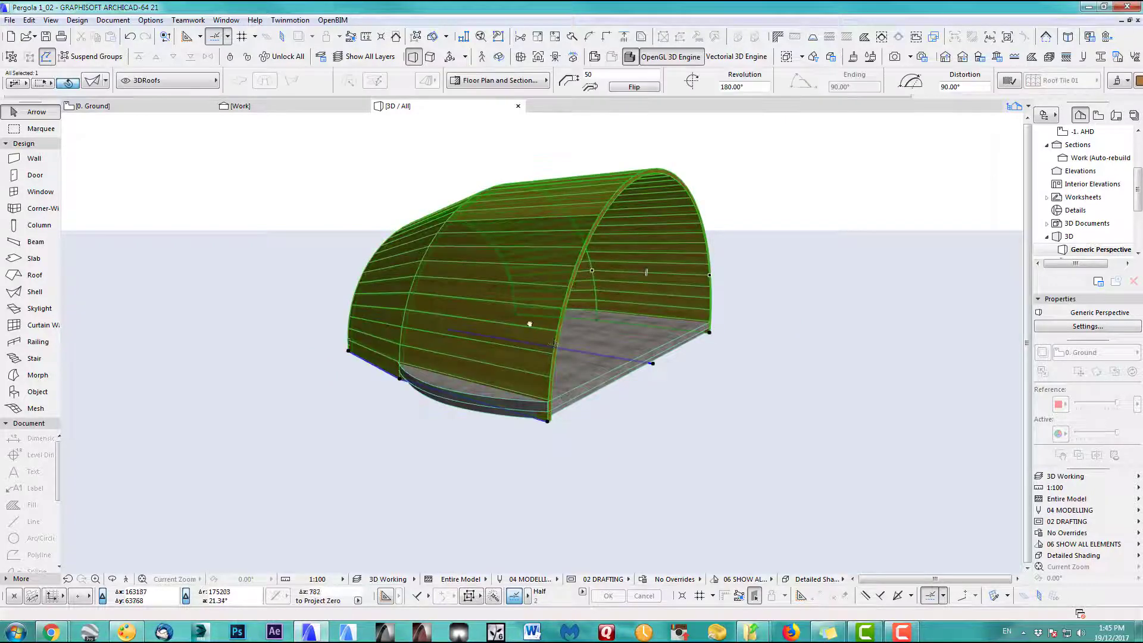
pyautogui.scroll(5, 454, 350)
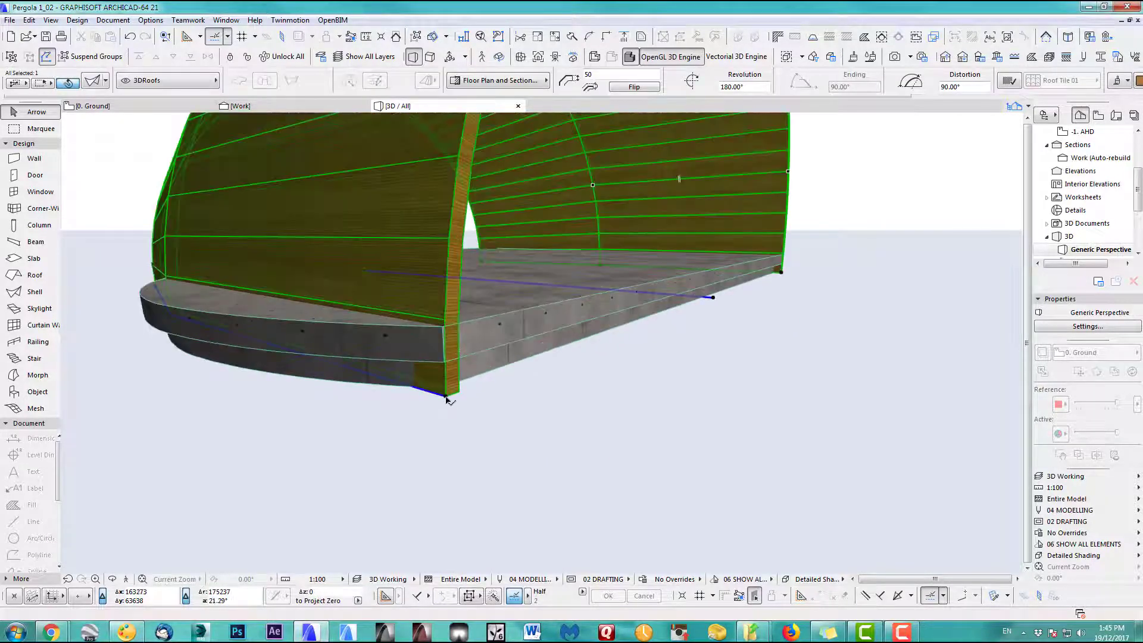
pyautogui.click(447, 395)
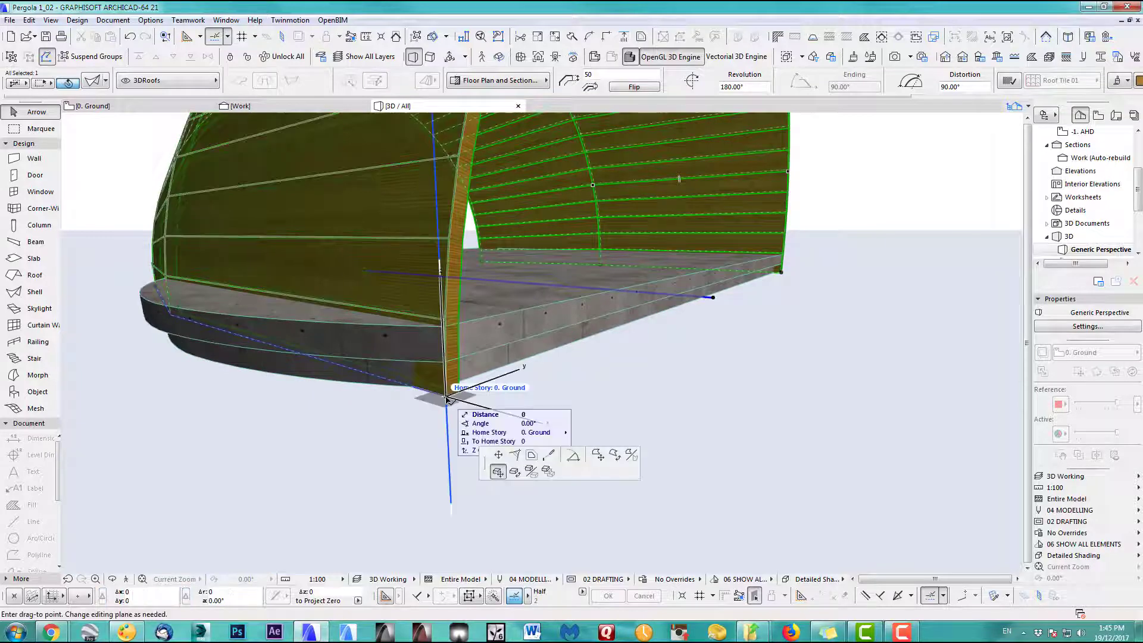
pyautogui.click(444, 329)
pyautogui.scroll(-5, 466, 378)
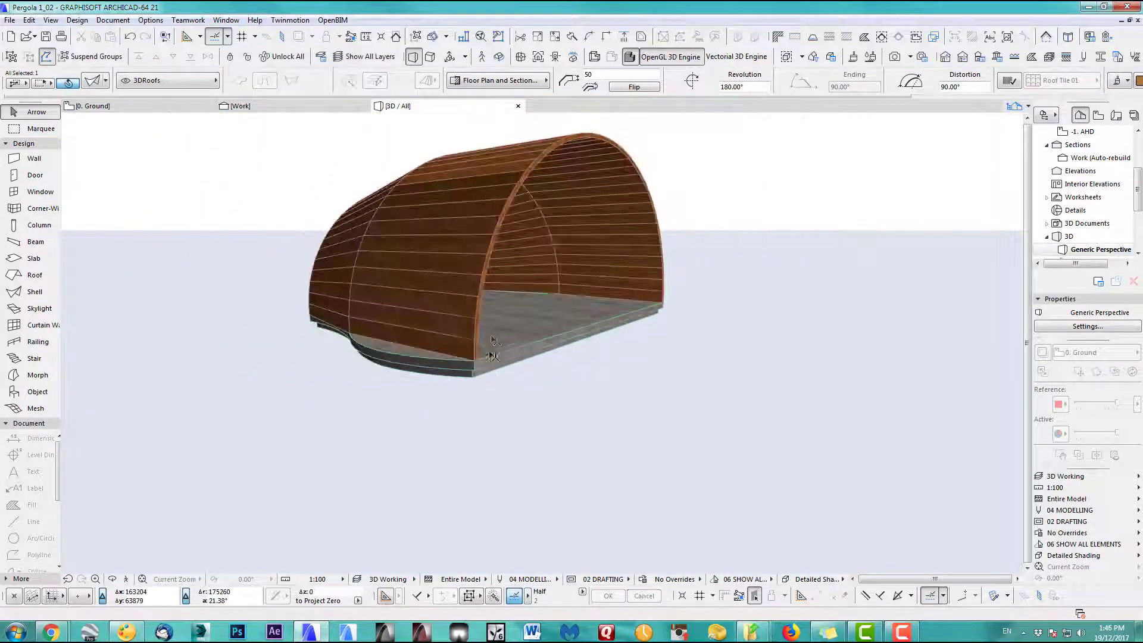
# Step: On the ground floor plan, curve the shell's right top edge into an arc
pyautogui.press('Escape')
pyautogui.press('F2')
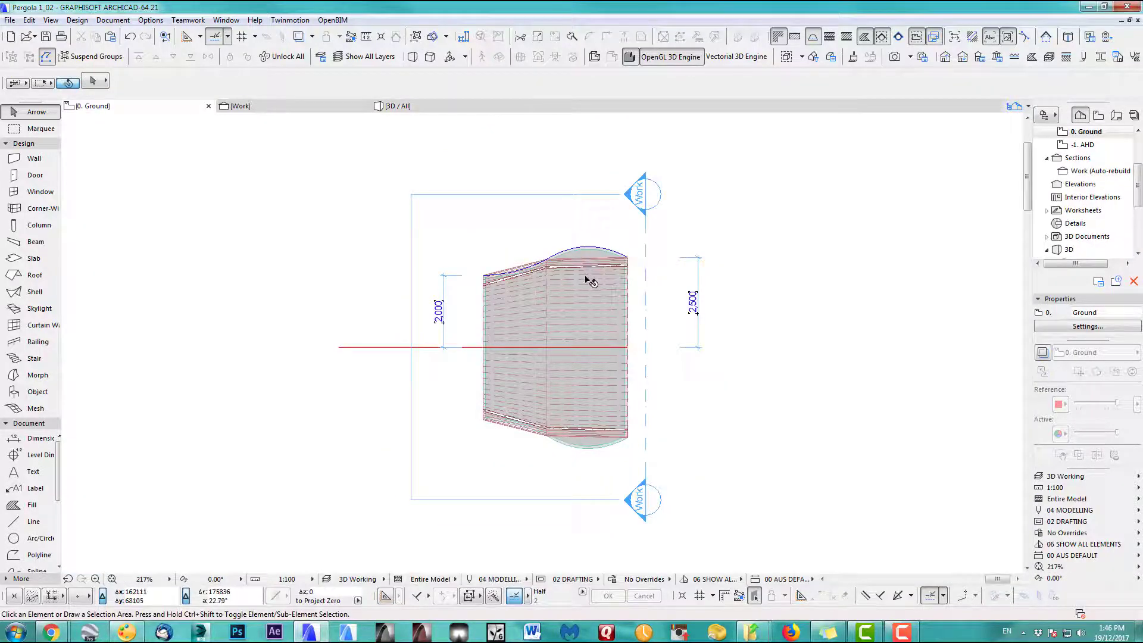
pyautogui.scroll(5, 588, 278)
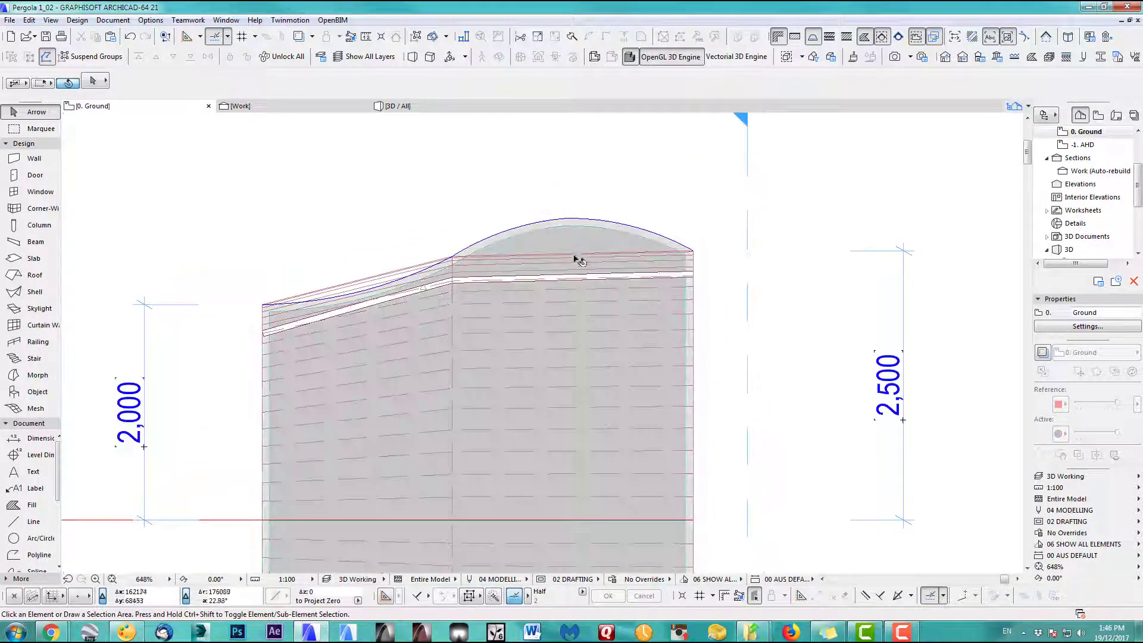
pyautogui.click(576, 255)
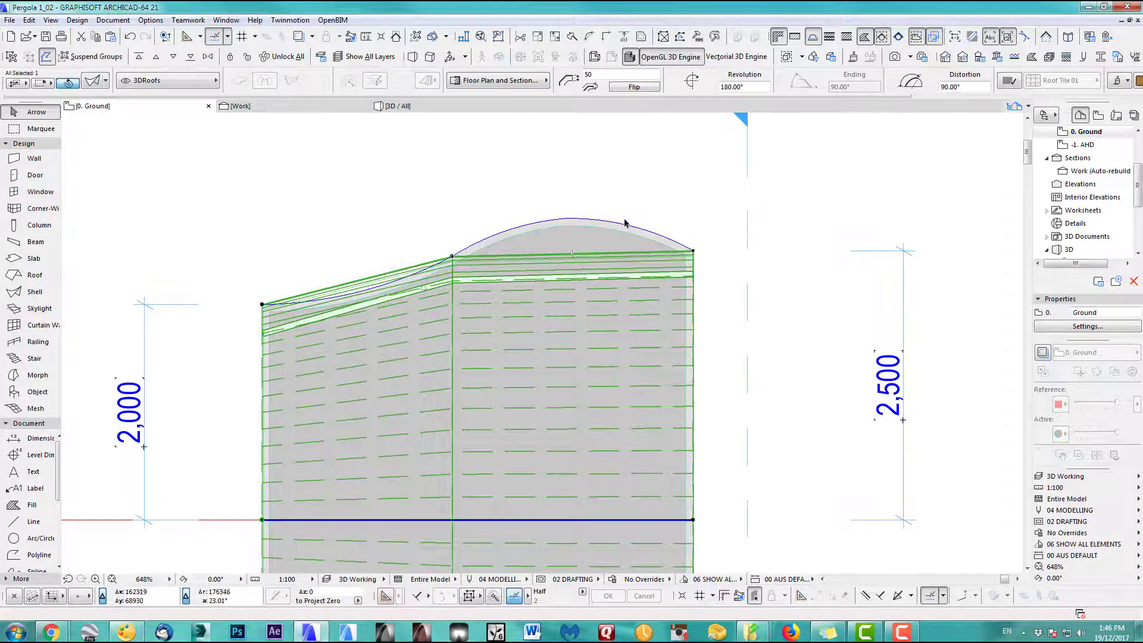
pyautogui.click(598, 254)
pyautogui.moveTo(602, 258); pyautogui.dragTo(664, 307, button='middle')
pyautogui.click(666, 311)
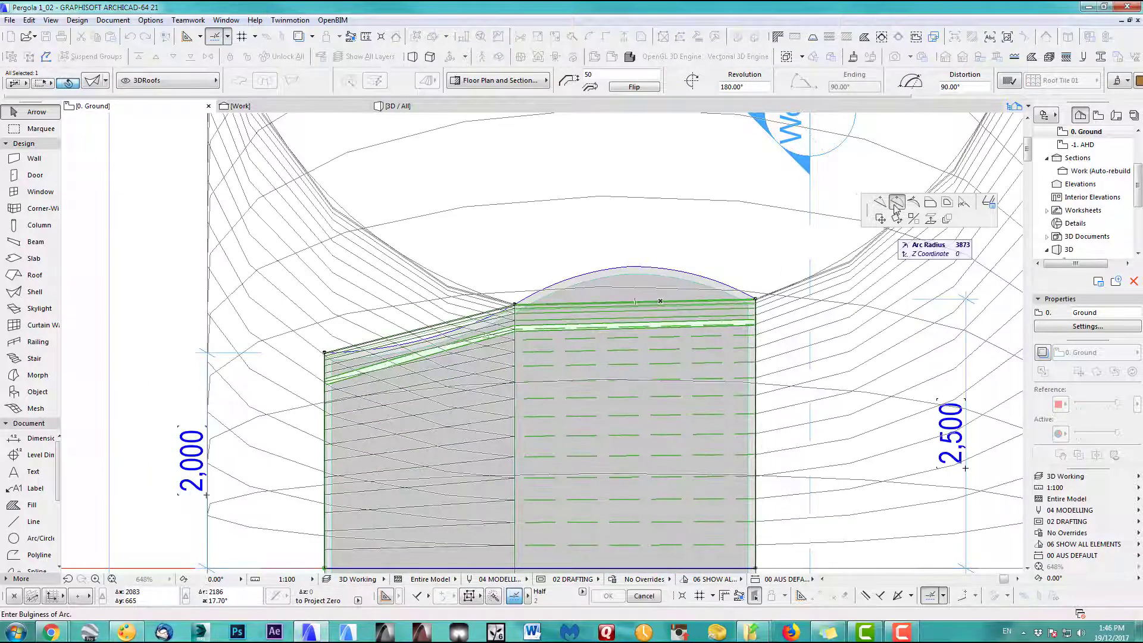
pyautogui.click(653, 267)
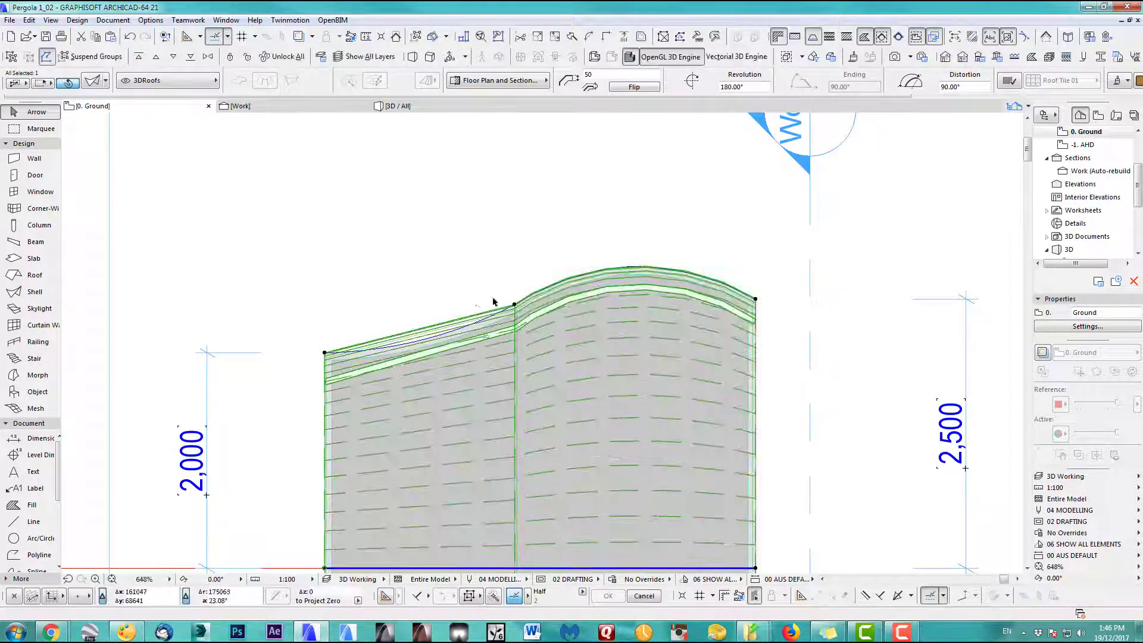
# Step: Bulge the shell's left and top-left edges into arcs as well
pyautogui.click(438, 327)
pyautogui.click(439, 329)
pyautogui.scroll(-3, 488, 229)
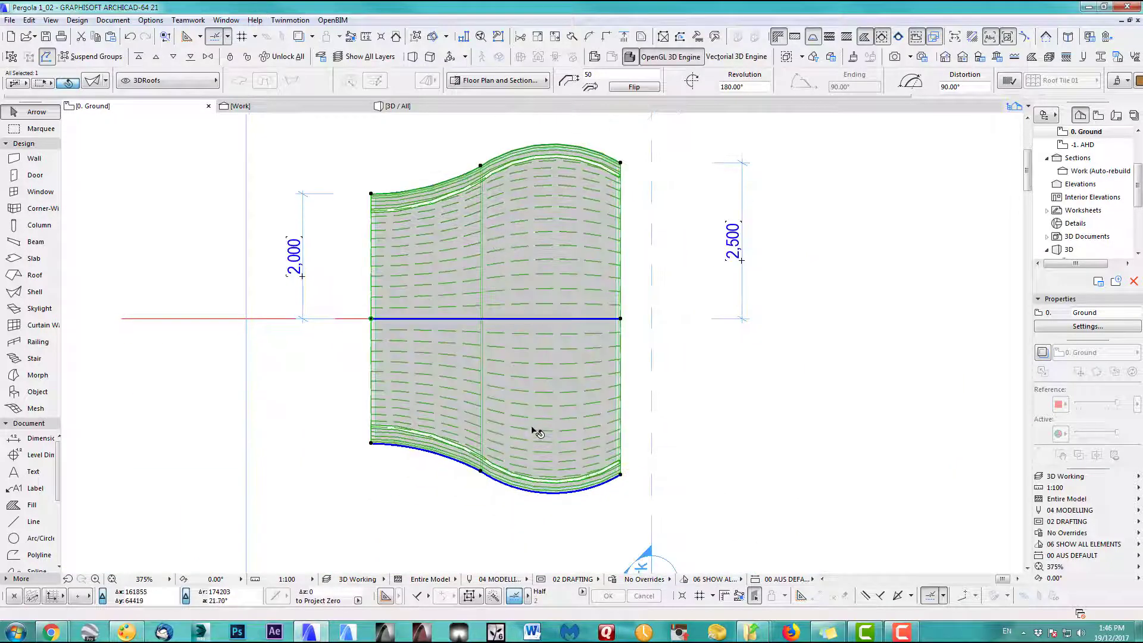
pyautogui.click(443, 183)
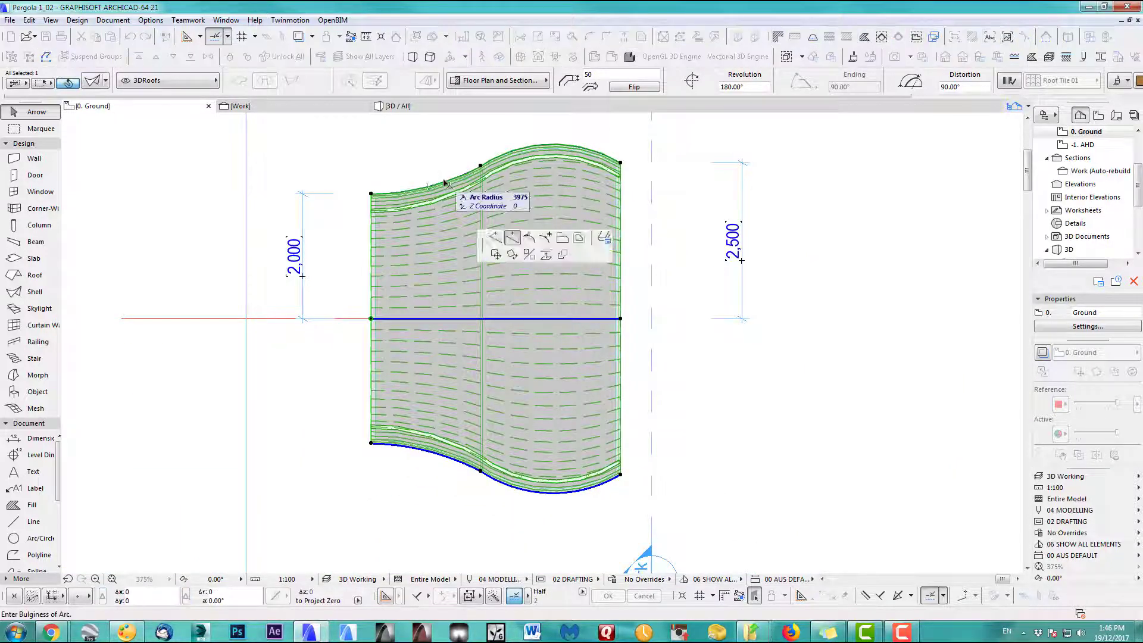
pyautogui.click(511, 238)
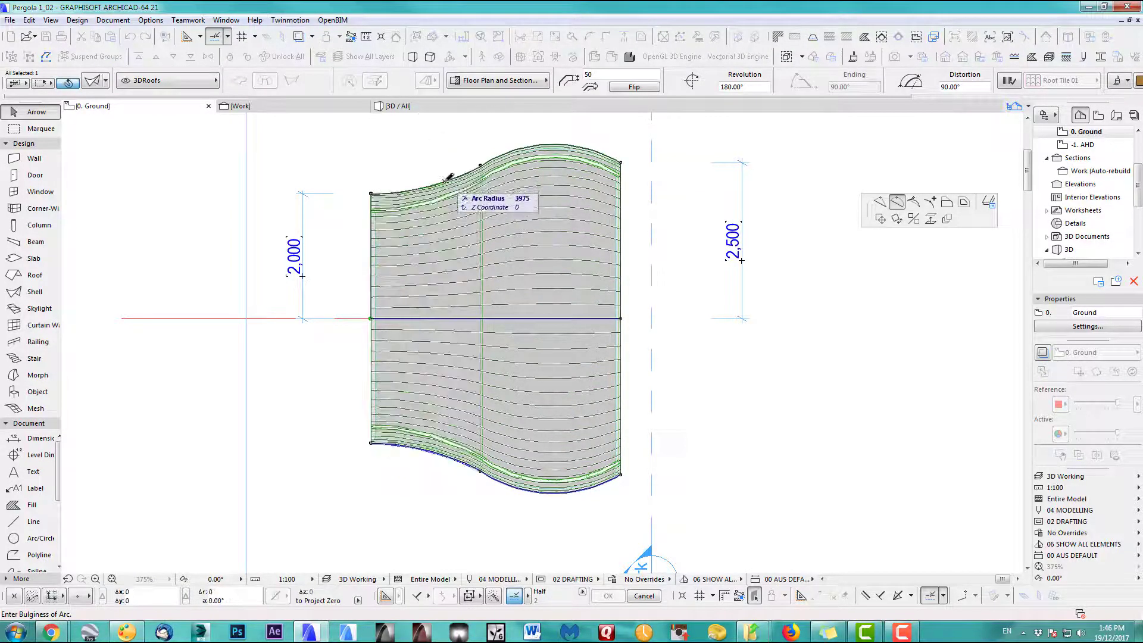
pyautogui.click(450, 173)
pyautogui.press('F3')
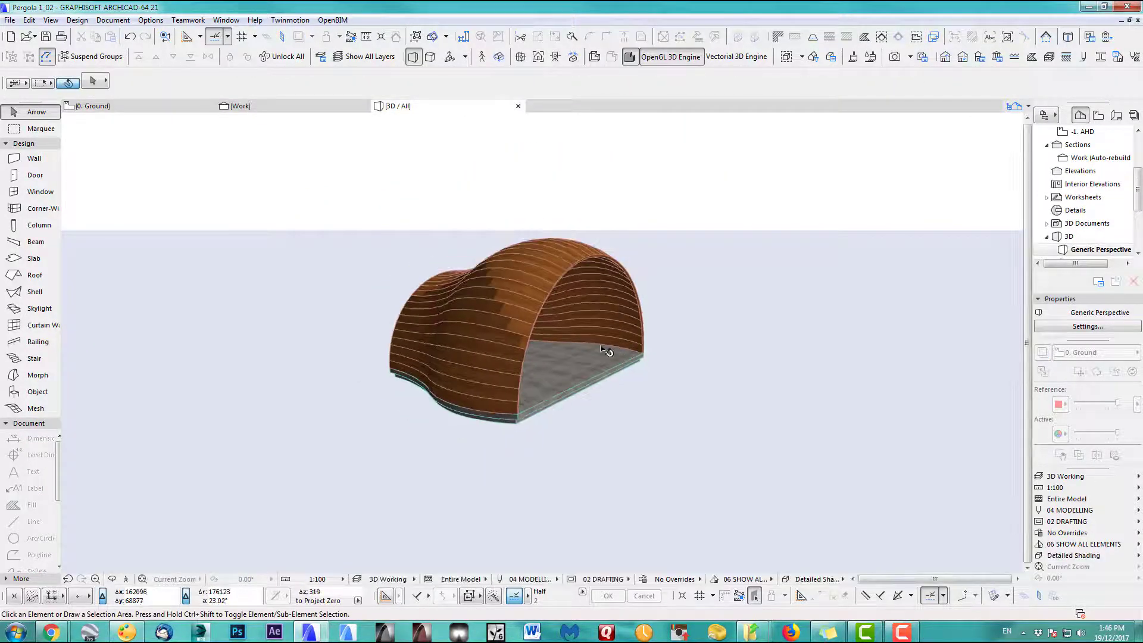
# Step: Orbit the 3D pergola, then return to the ground floor plan zoomed out to 181%
pyautogui.moveTo(614, 330)
pyautogui.keyDown('shift'); pyautogui.mouseDown(button='middle')
pyautogui.moveTo(208, 303)
pyautogui.moveTo(352, 291)
pyautogui.moveTo(601, 324)
pyautogui.mouseUp(button='middle'); pyautogui.keyUp('shift')
pyautogui.press('F2')
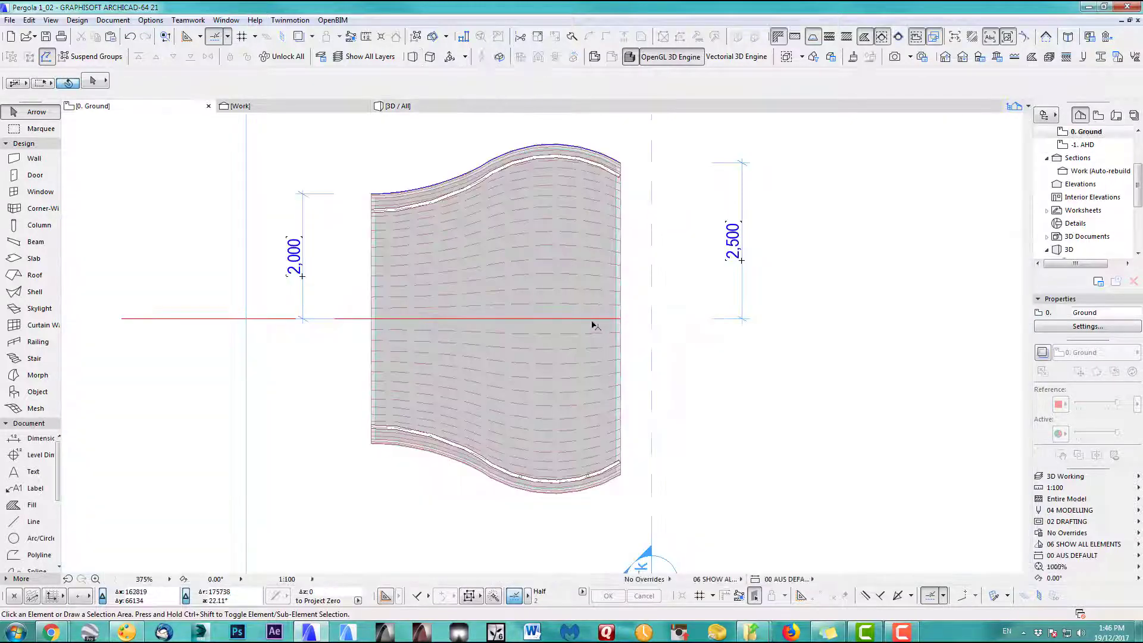
pyautogui.scroll(-3, 593, 324)
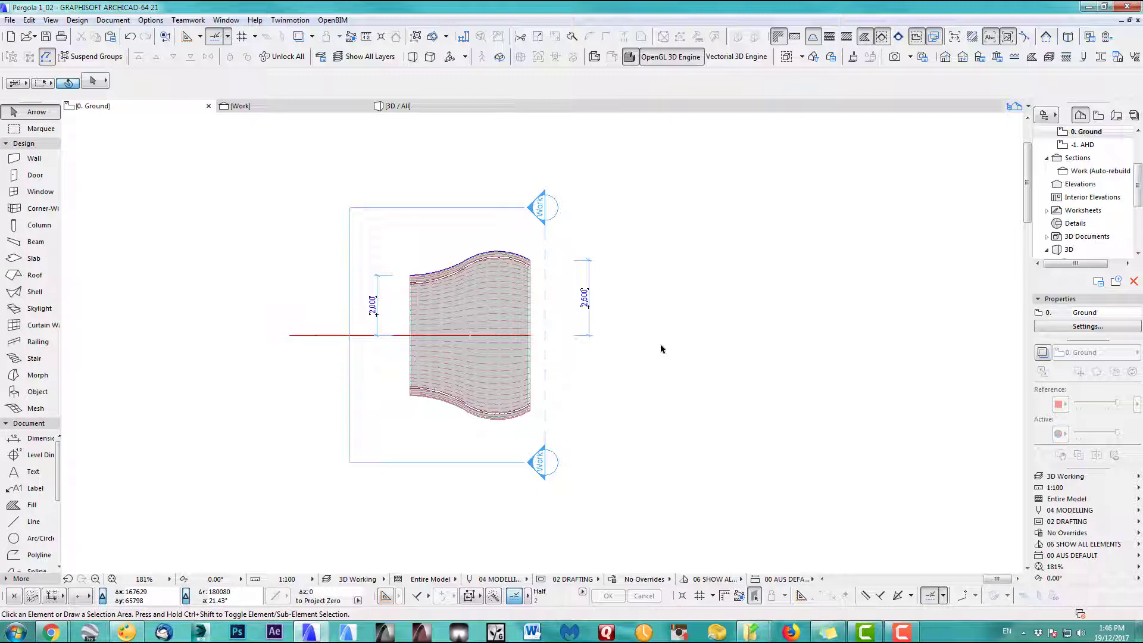
# Step: Open the Work section with current view settings and frame the timber arch
pyautogui.click(546, 271)
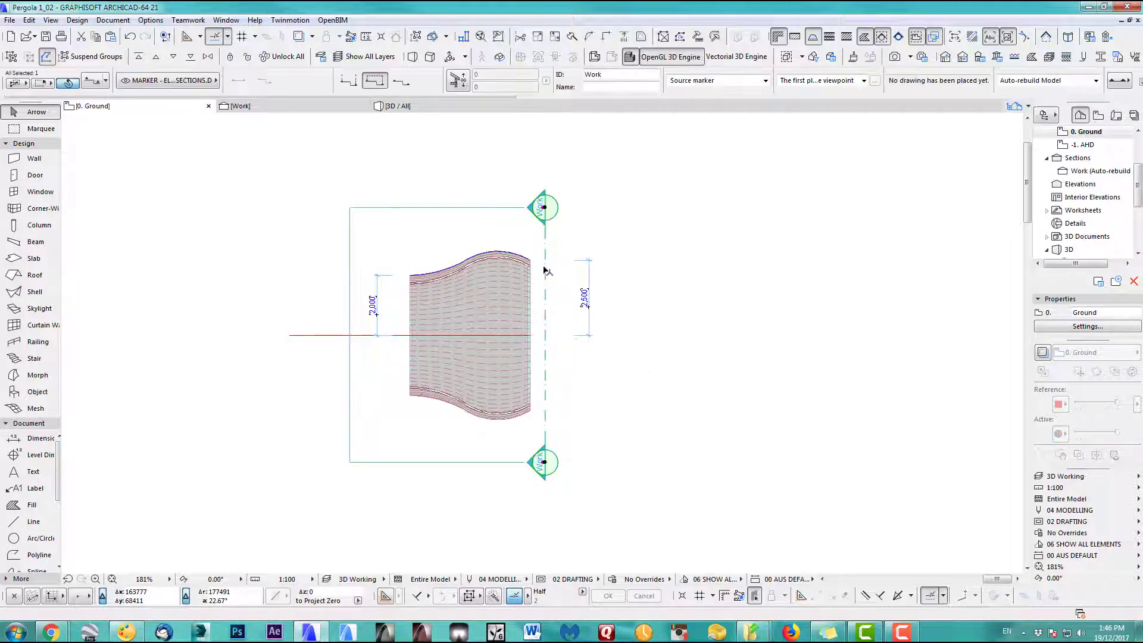
pyautogui.rightClick(699, 293)
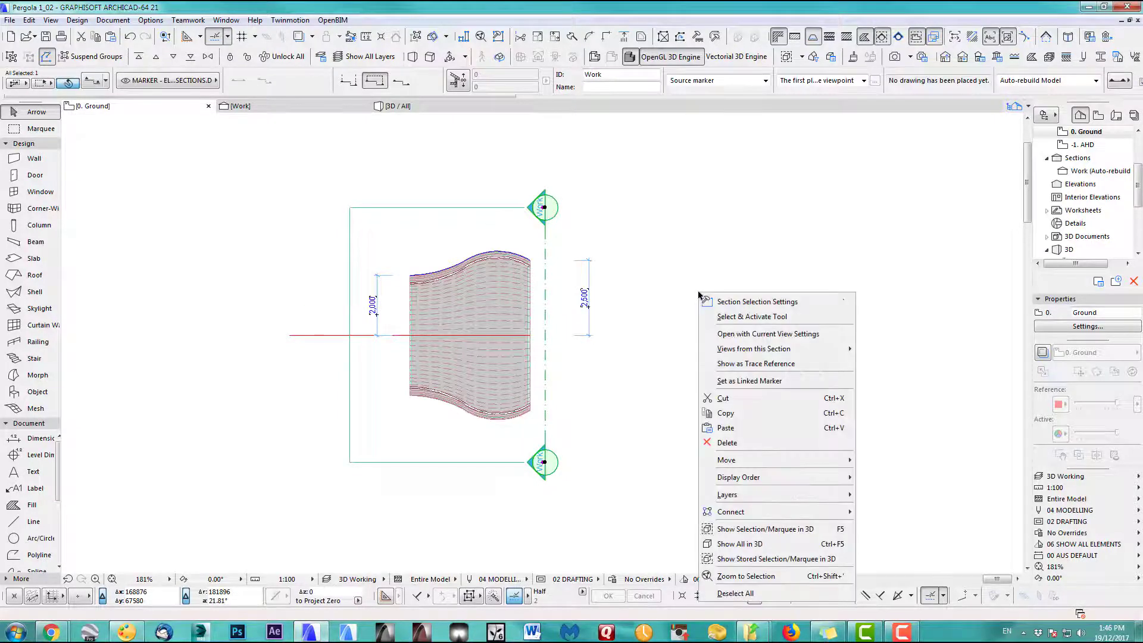
pyautogui.click(753, 334)
pyautogui.scroll(-2, 631, 356)
pyautogui.moveTo(631, 356); pyautogui.dragTo(586, 368, button='middle')
pyautogui.scroll(2, 595, 351)
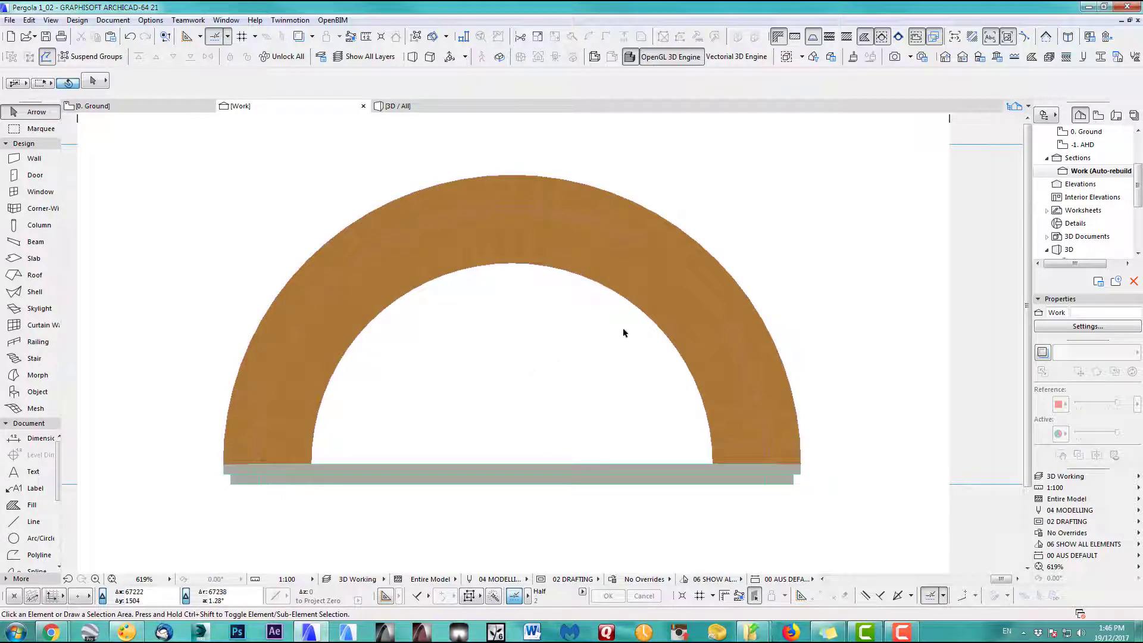
# Step: On the ground plan, start a rectangular slab with its first corner at the dimension line
pyautogui.press('F2')
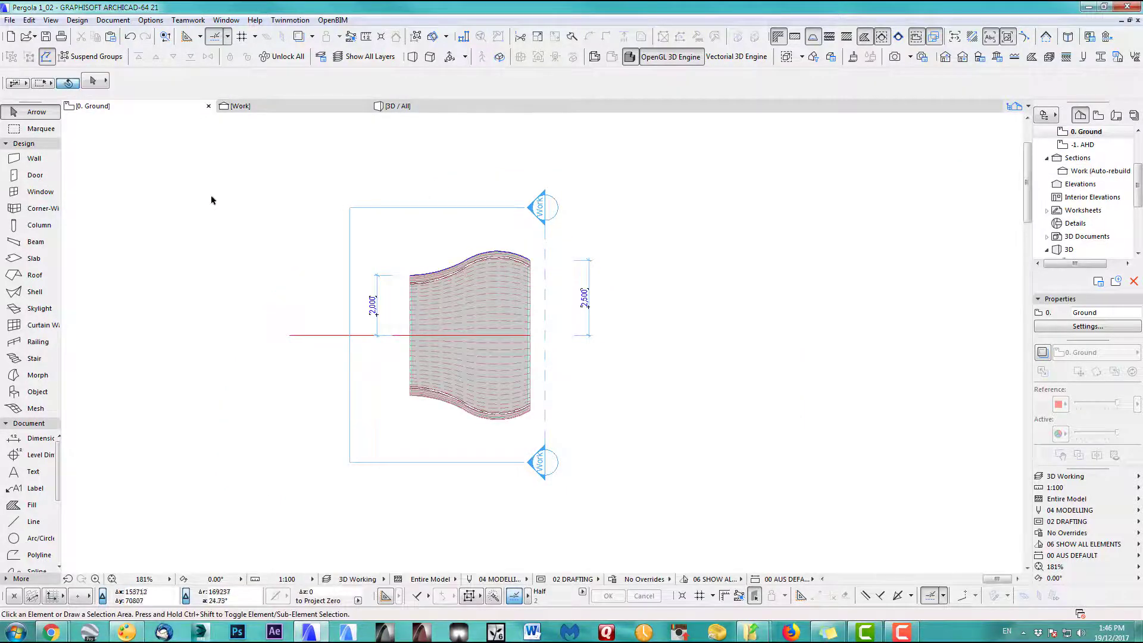
pyautogui.click(36, 258)
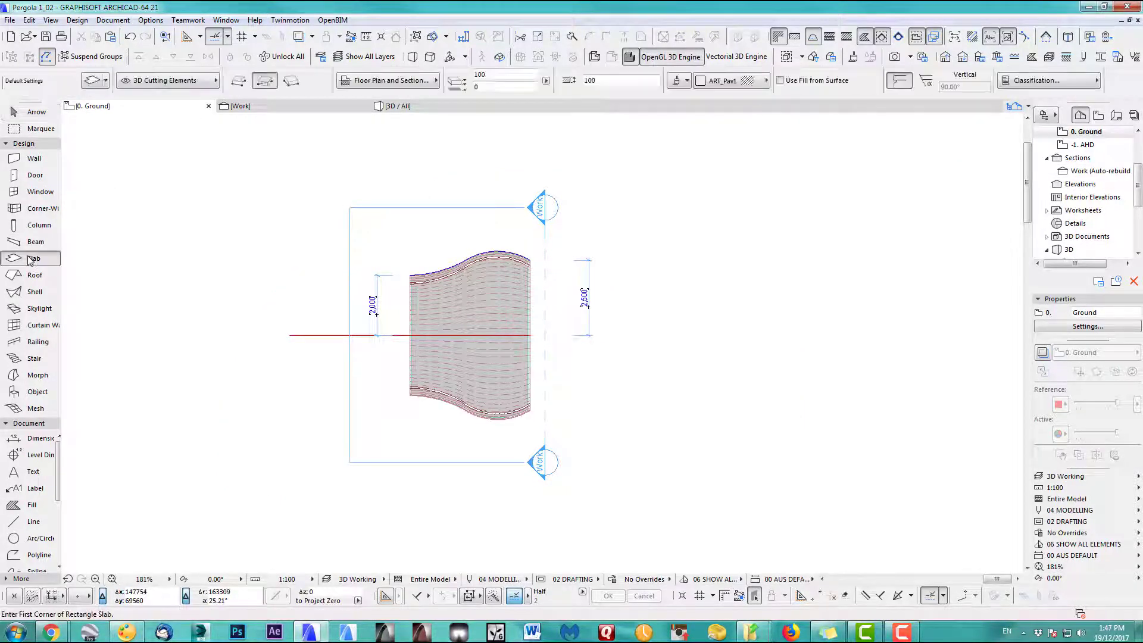
pyautogui.scroll(4, 423, 256)
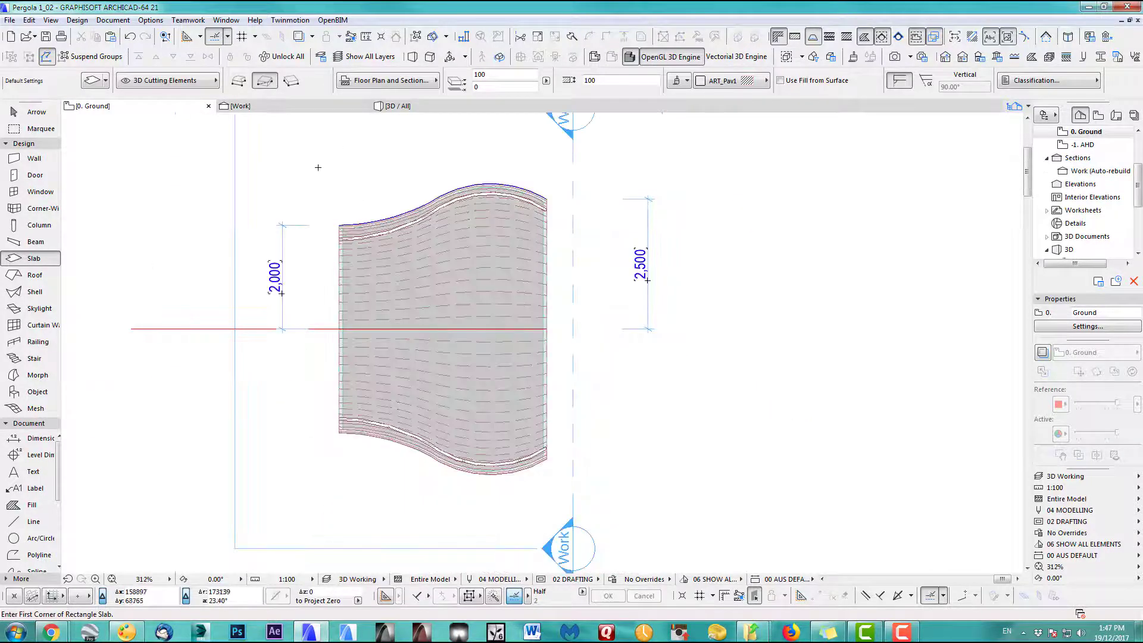
pyautogui.click(315, 329)
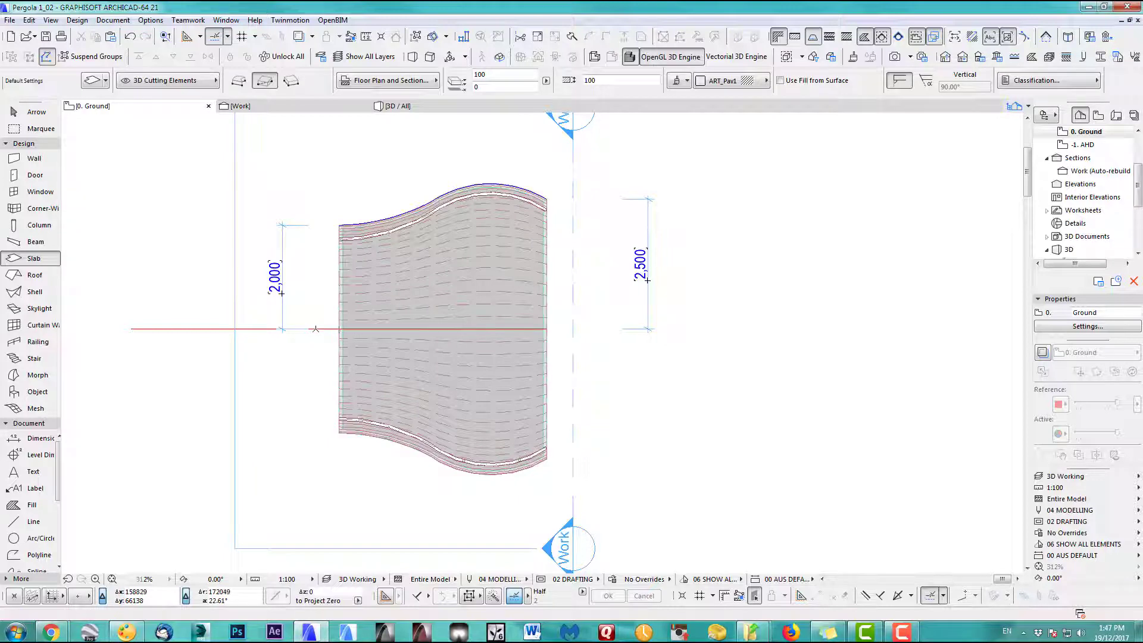
# Step: Finish the roughly 4685 by 2948 slab and select it at the front in 3D
pyautogui.click(560, 176)
pyautogui.press('F3')
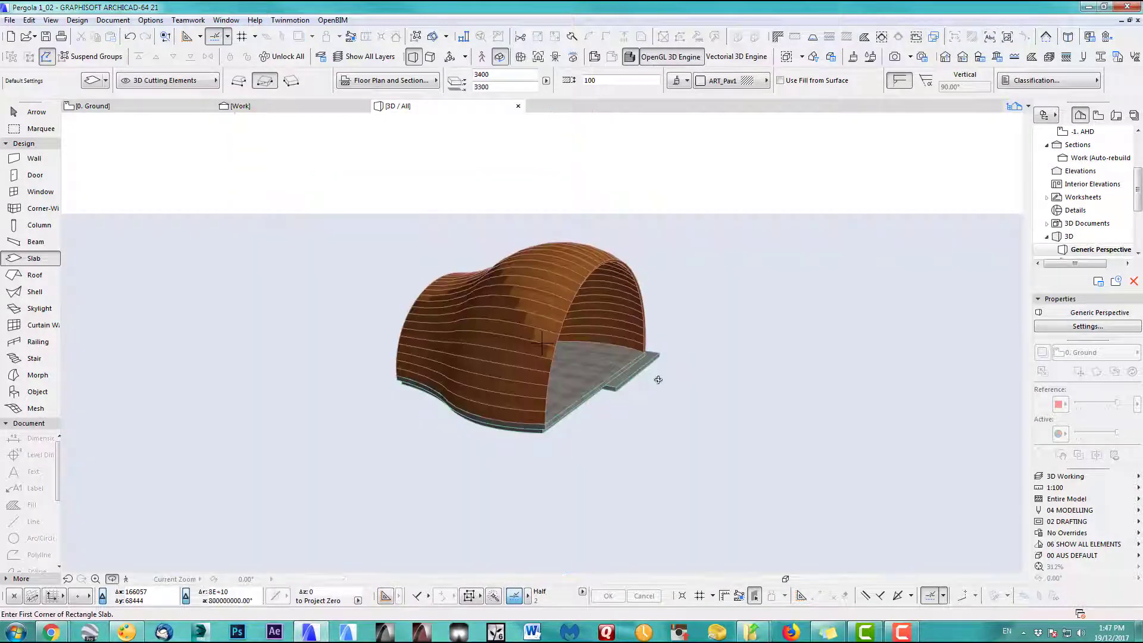
pyautogui.moveTo(658, 383); pyautogui.dragTo(422, 378)
pyautogui.scroll(4, 423, 377)
pyautogui.keyDown('shift'); pyautogui.moveTo(453, 370); pyautogui.dragTo(539, 336, button='middle'); pyautogui.keyUp('shift')
pyautogui.click(29, 115)
pyautogui.click(537, 376)
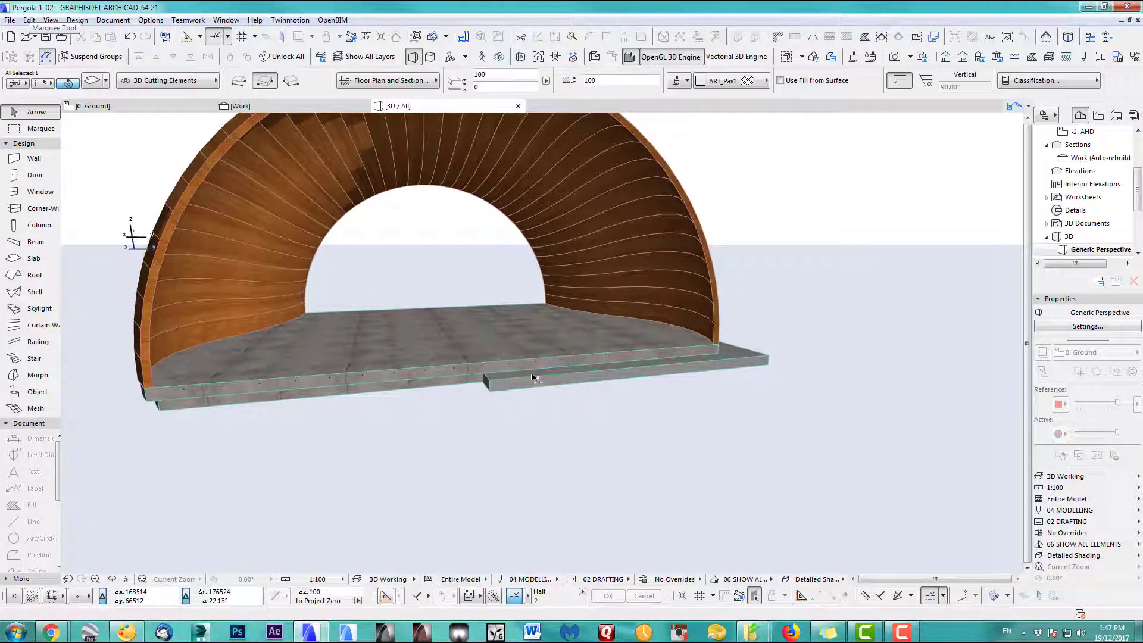
# Step: Override all the slab's surfaces with the red ART_Matoff material
pyautogui.click(687, 81)
pyautogui.click(731, 116)
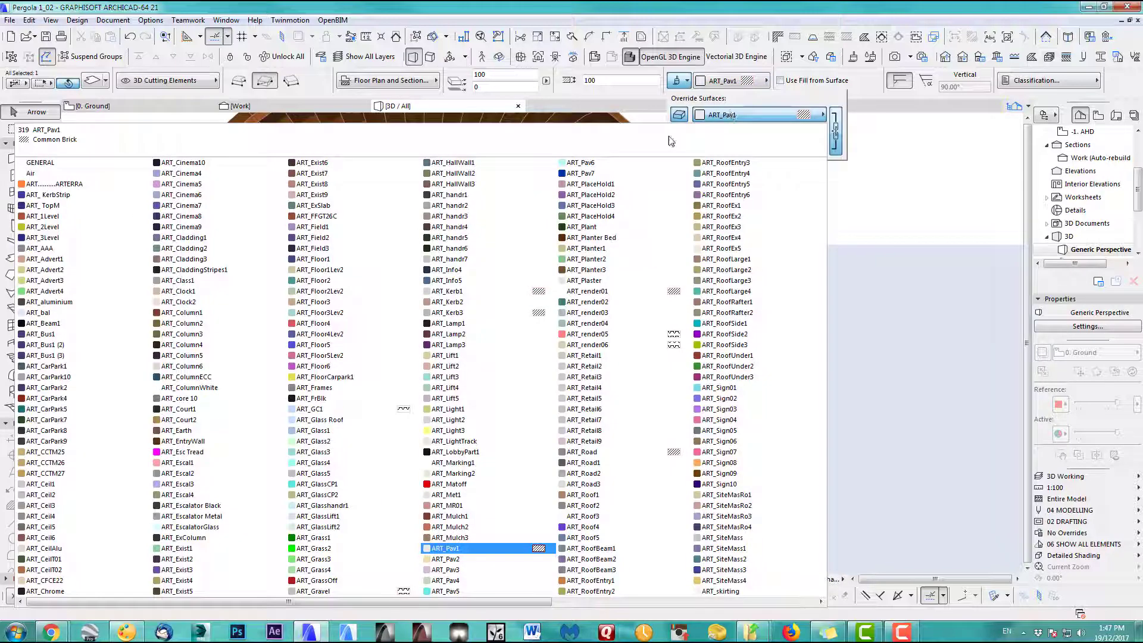
pyautogui.scroll(-3, 294, 302)
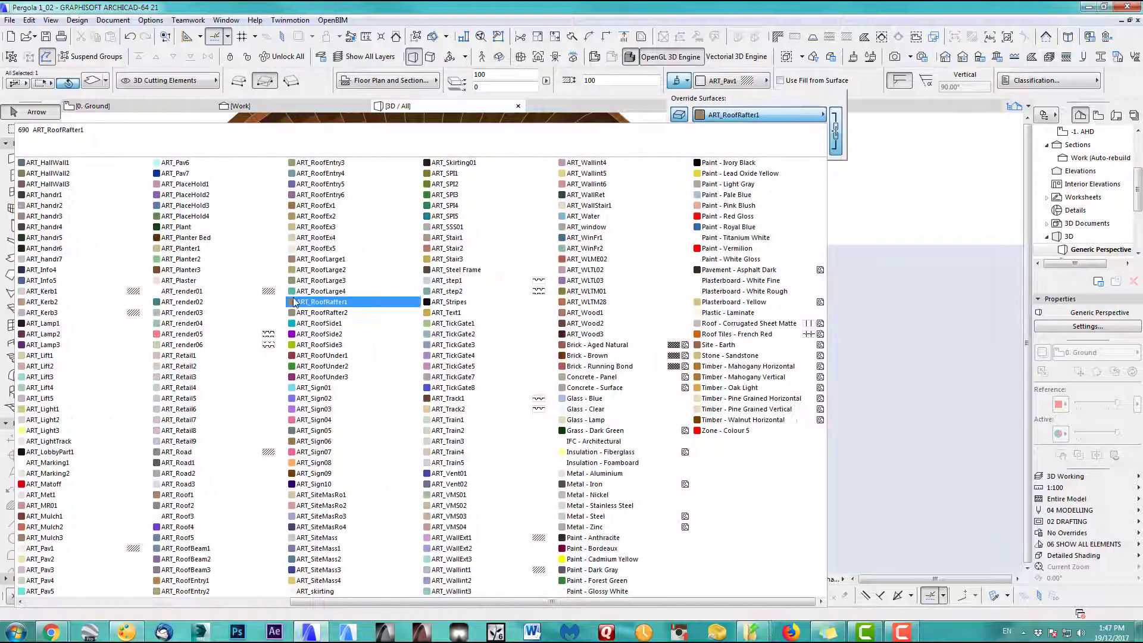
pyautogui.press('Up')
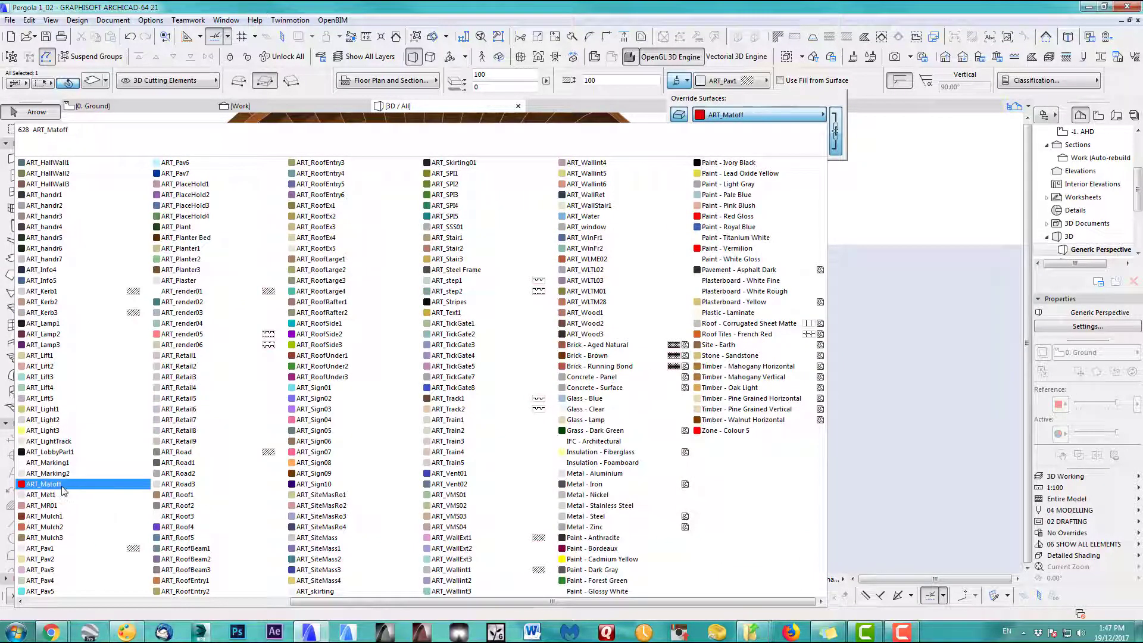
pyautogui.click(43, 484)
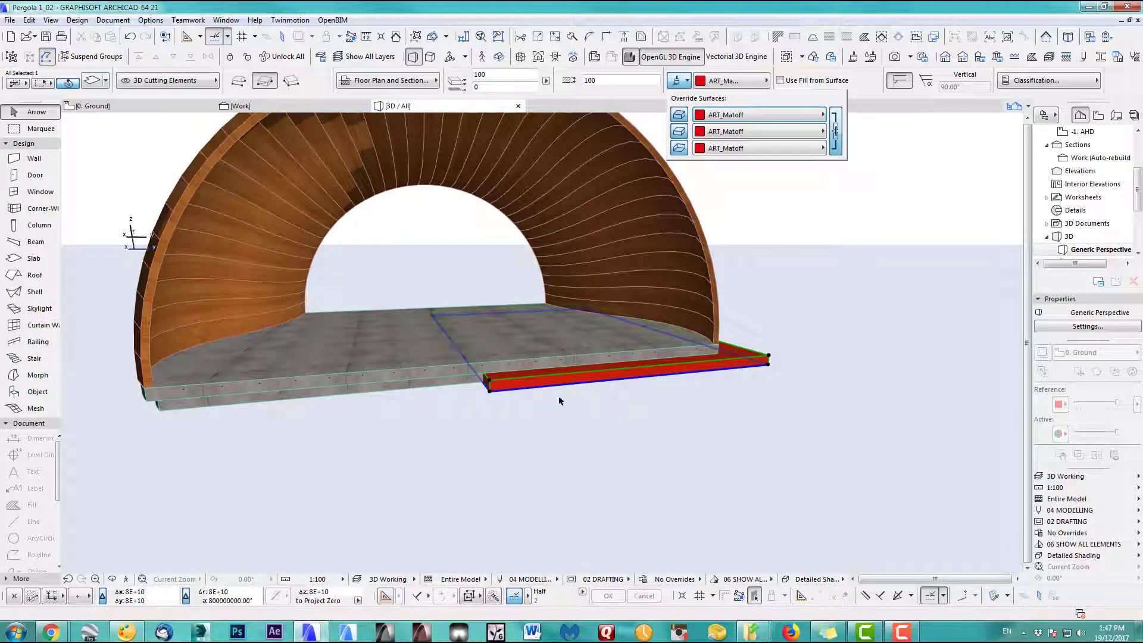
pyautogui.scroll(5, 616, 350)
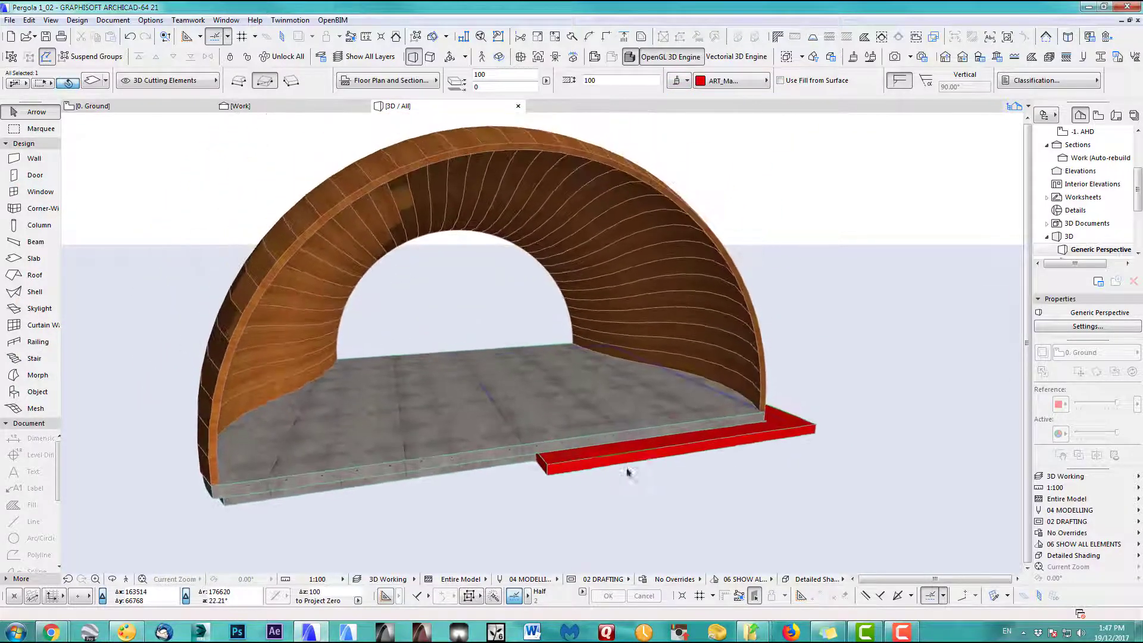
# Step: Convert the red slab into a morph, then glance at the layer list without changes
pyautogui.scroll(5, 566, 474)
pyautogui.scroll(-4, 550, 485)
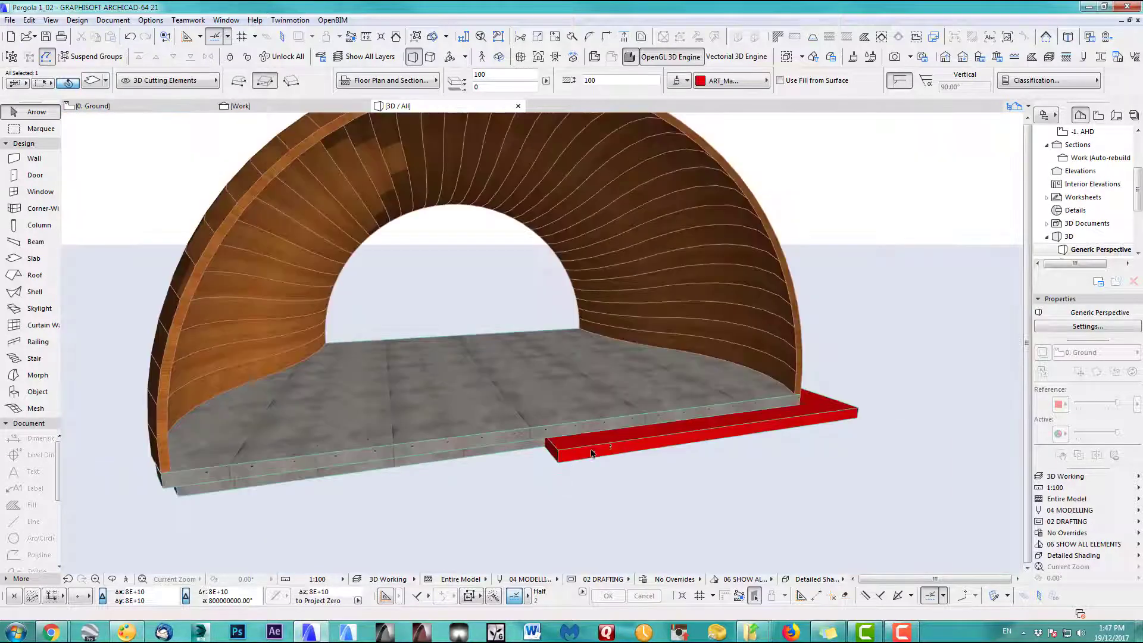
pyautogui.scroll(-3, 600, 446)
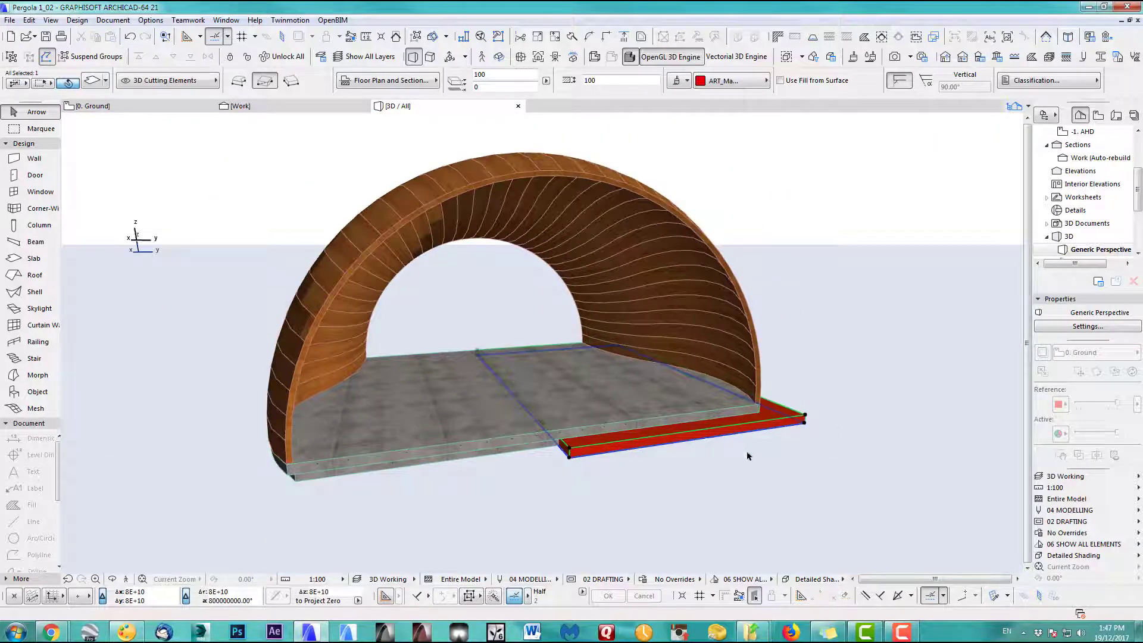
pyautogui.rightClick(748, 430)
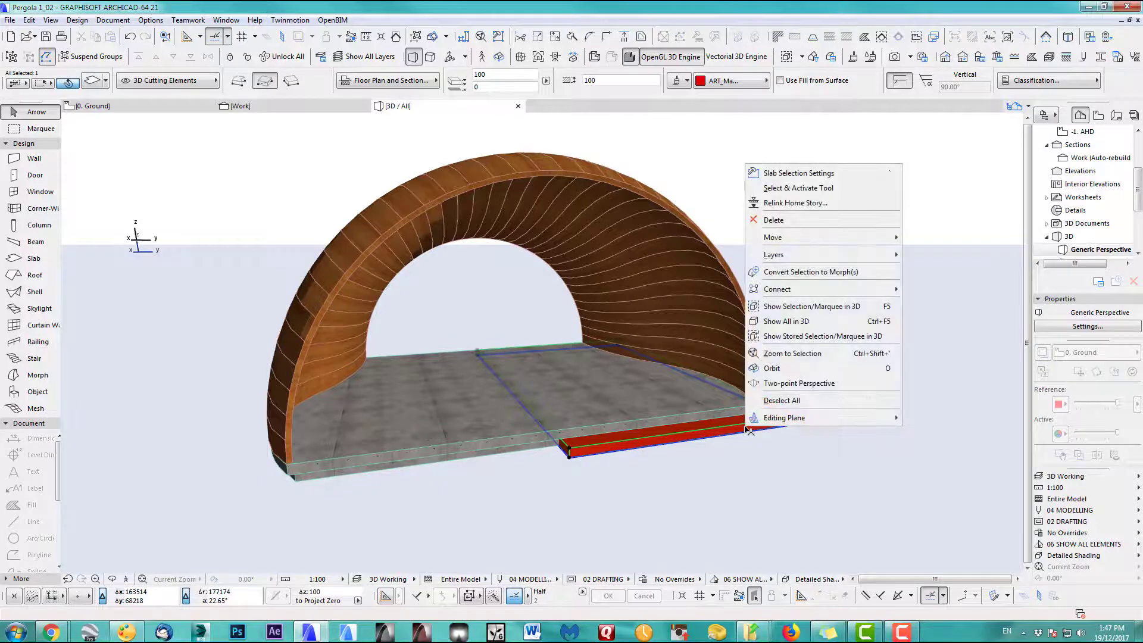
pyautogui.click(796, 272)
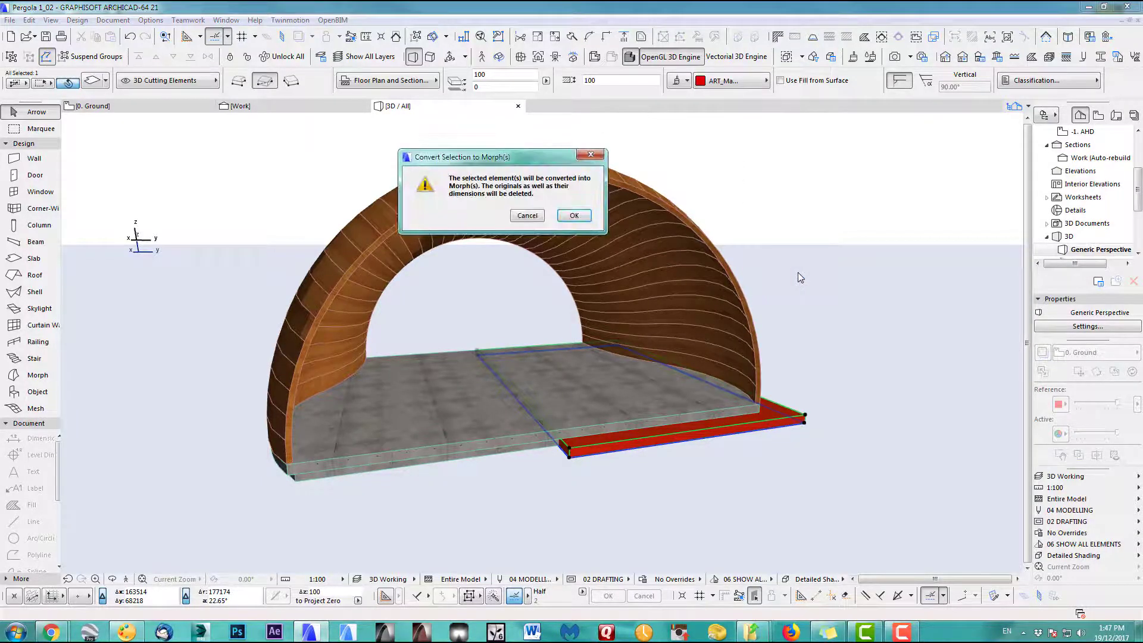
pyautogui.click(589, 220)
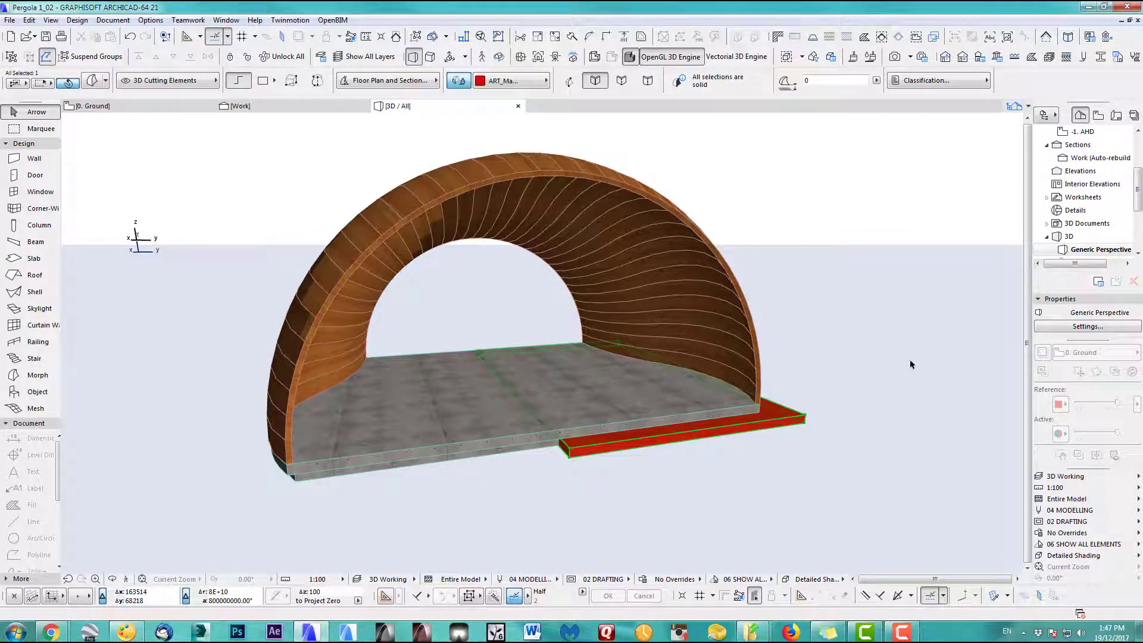
pyautogui.click(168, 82)
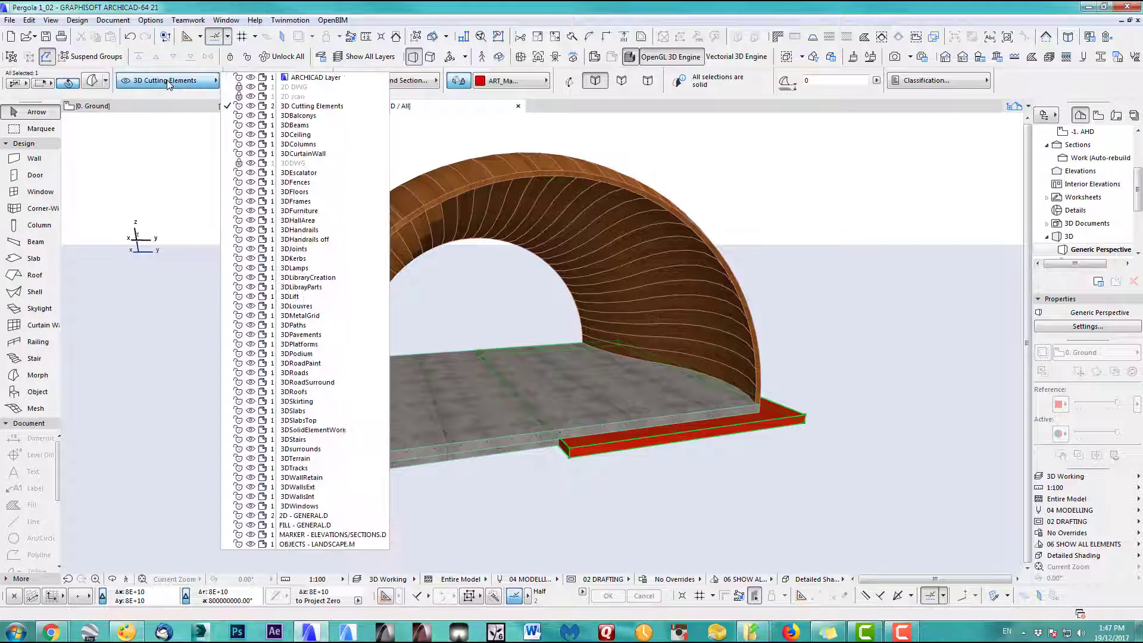
pyautogui.click(291, 108)
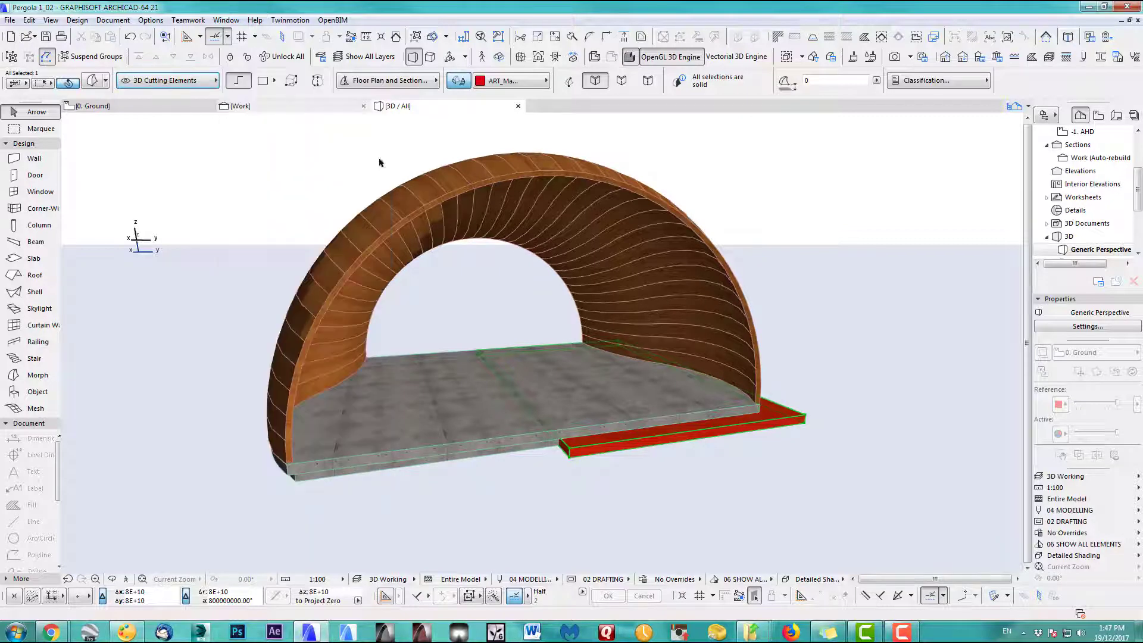
# Step: In the Work section, move the red morph down so it rests on the grey concrete base
pyautogui.click(813, 381)
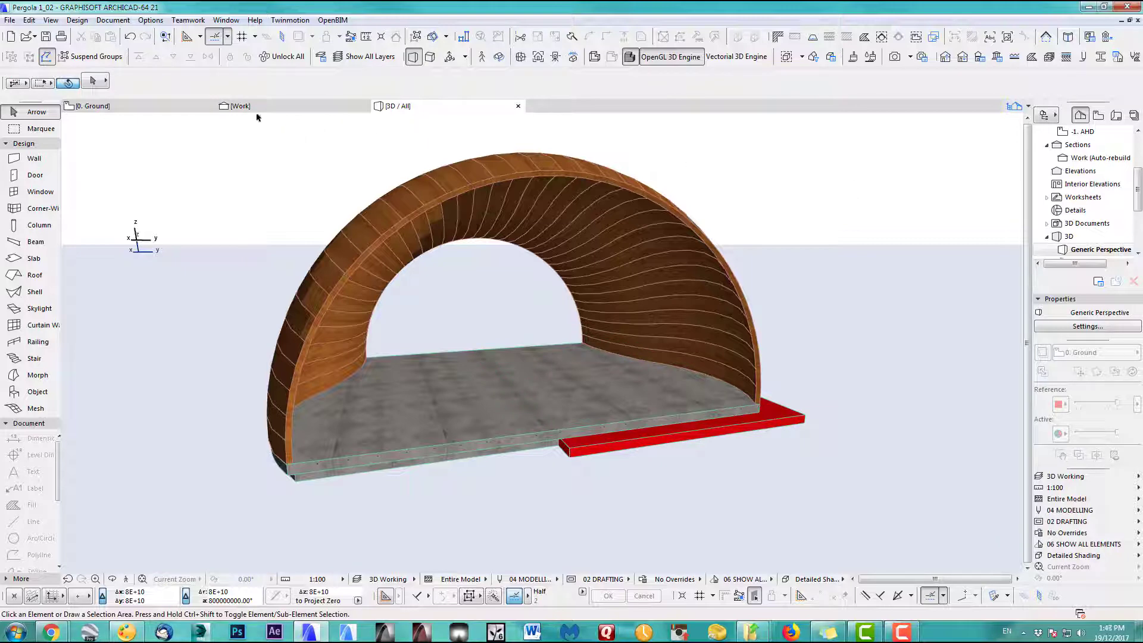
pyautogui.click(240, 106)
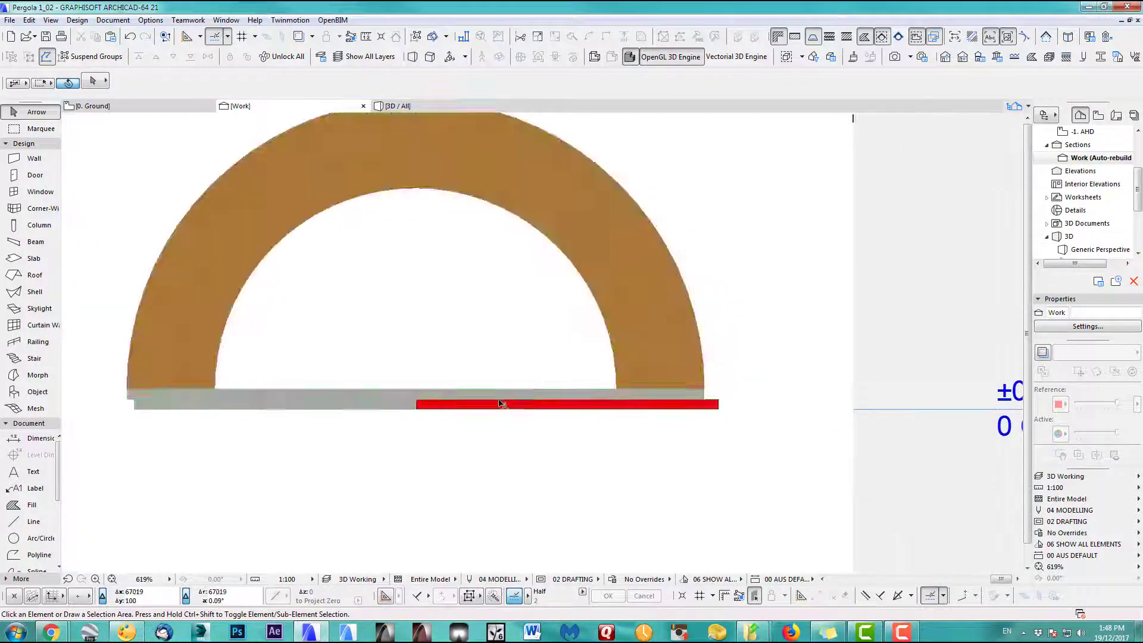
pyautogui.scroll(3, 500, 404)
pyautogui.click(507, 410)
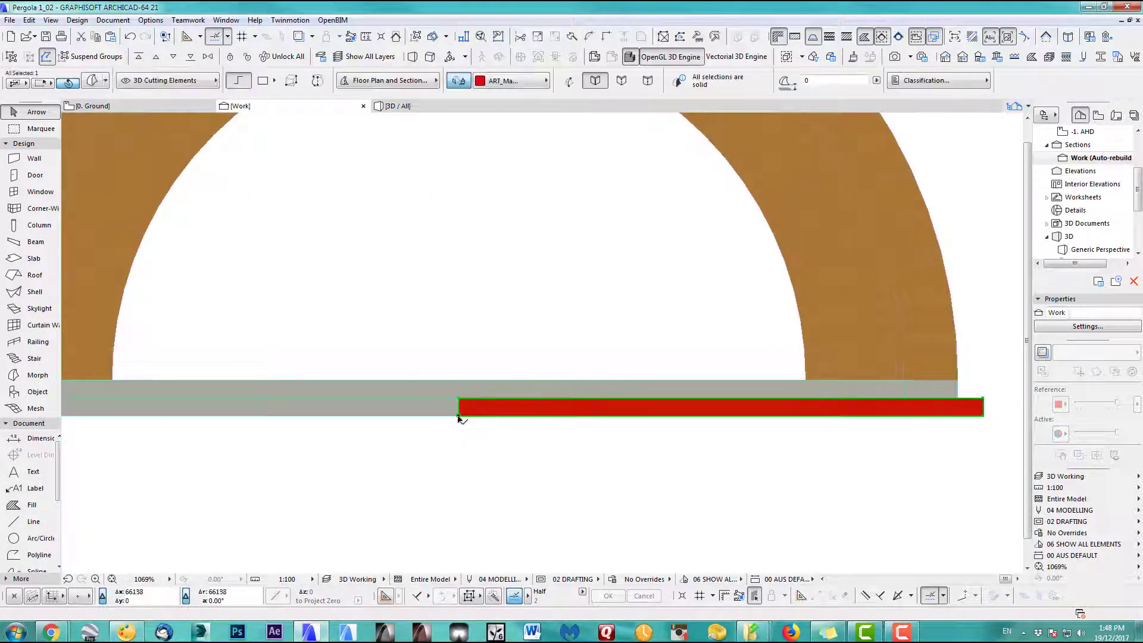
pyautogui.click(458, 417)
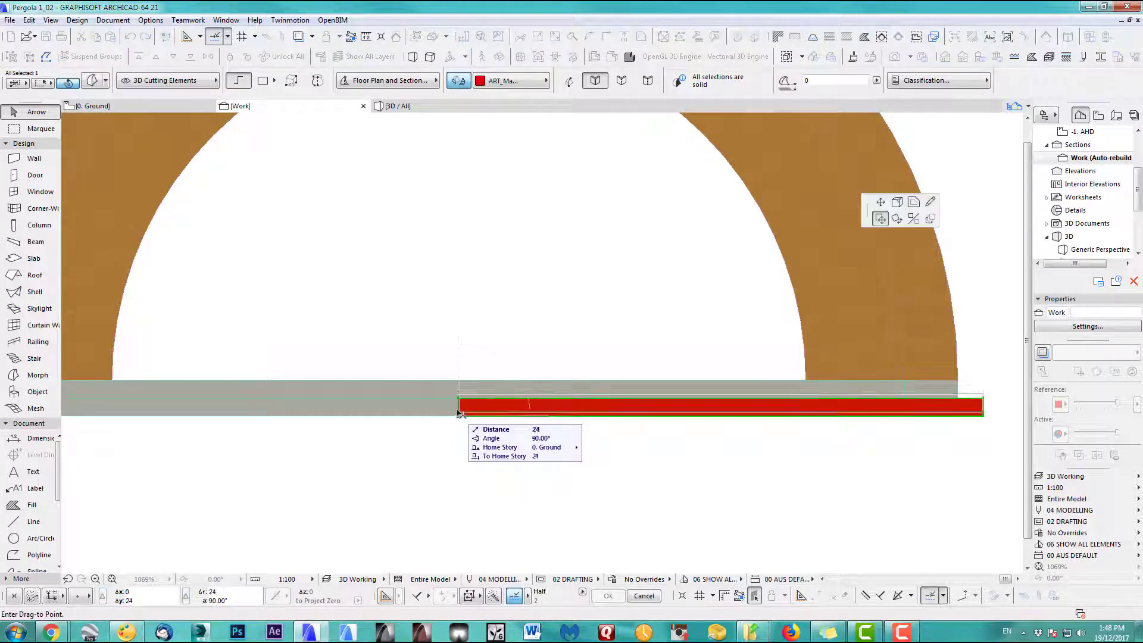
pyautogui.click(462, 357)
pyautogui.scroll(4, 471, 348)
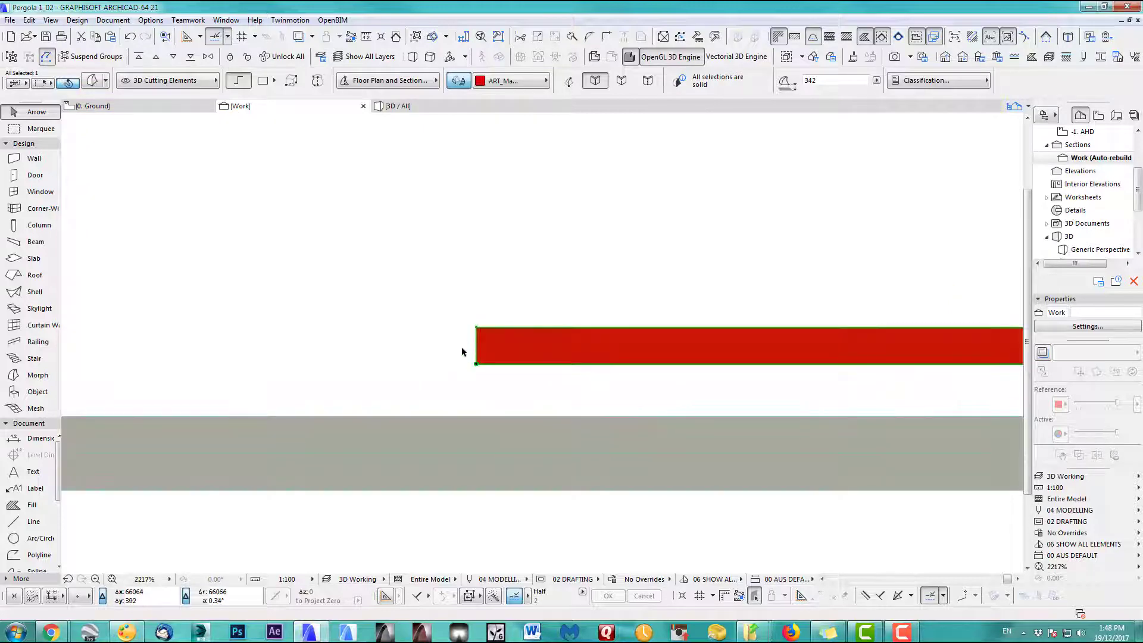
pyautogui.click(476, 346)
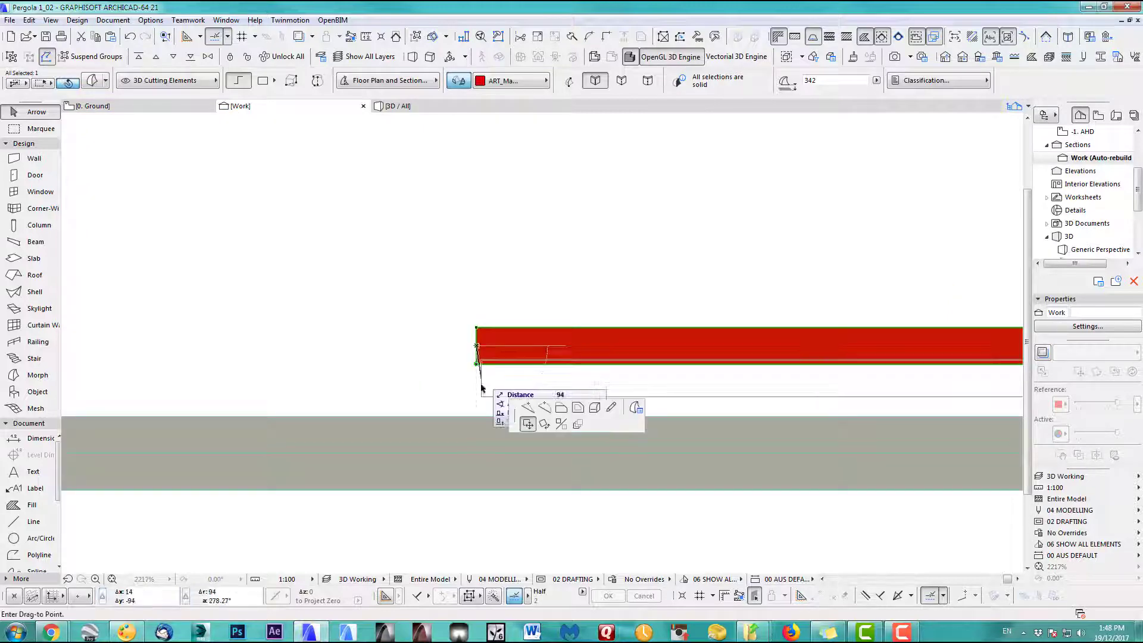
pyautogui.click(510, 417)
pyautogui.click(477, 417)
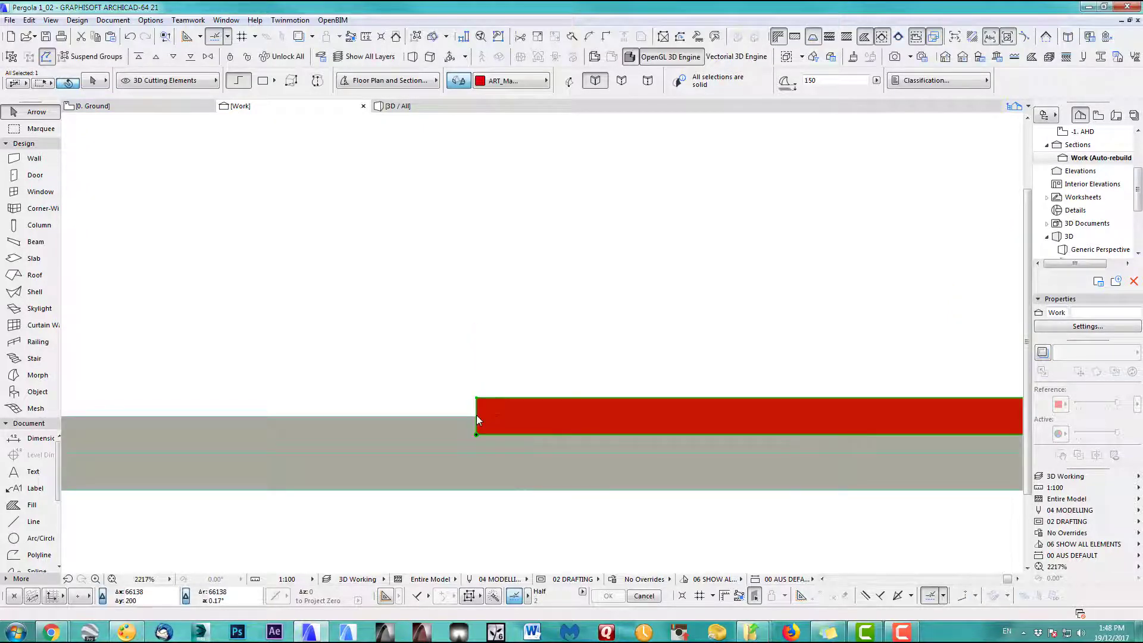
pyautogui.scroll(-5, 476, 416)
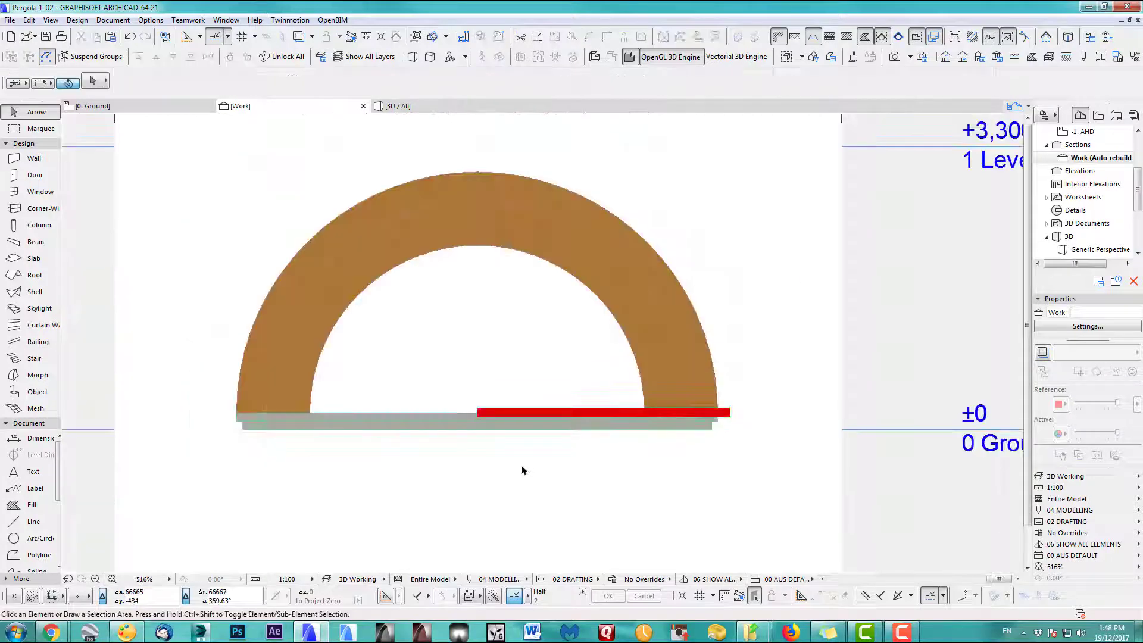
# Step: Show the model in 3D and zoom in on the red slab
pyautogui.press('F3')
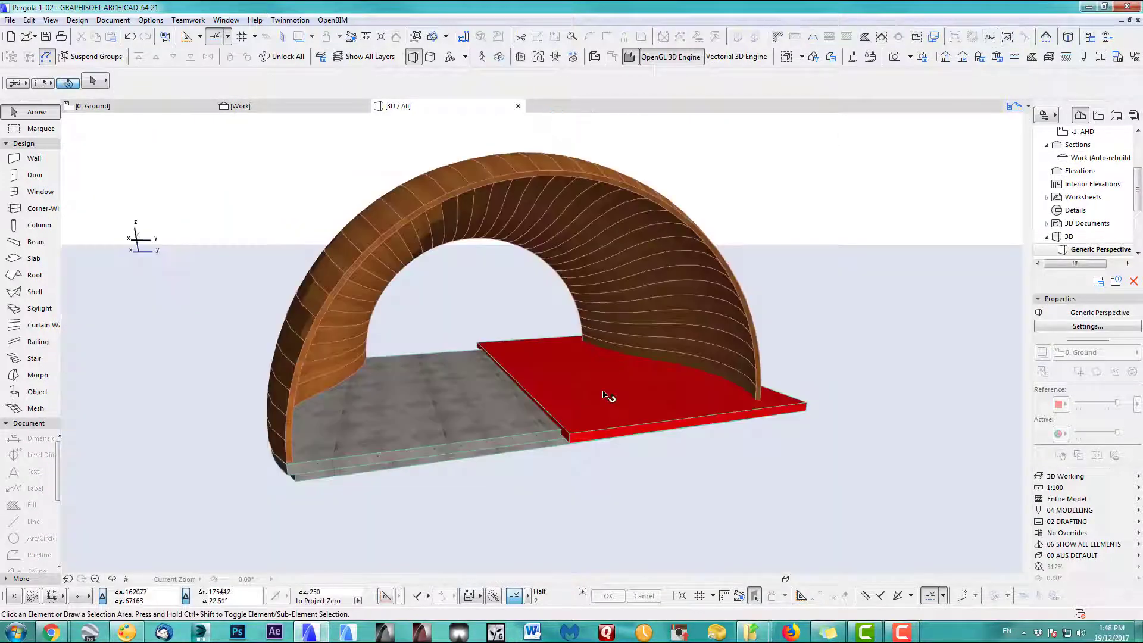
pyautogui.scroll(5, 613, 346)
pyautogui.scroll(2, 607, 347)
# Step: Select the red slab in the Work section; a trial rotation is cancelled
pyautogui.press('F2')
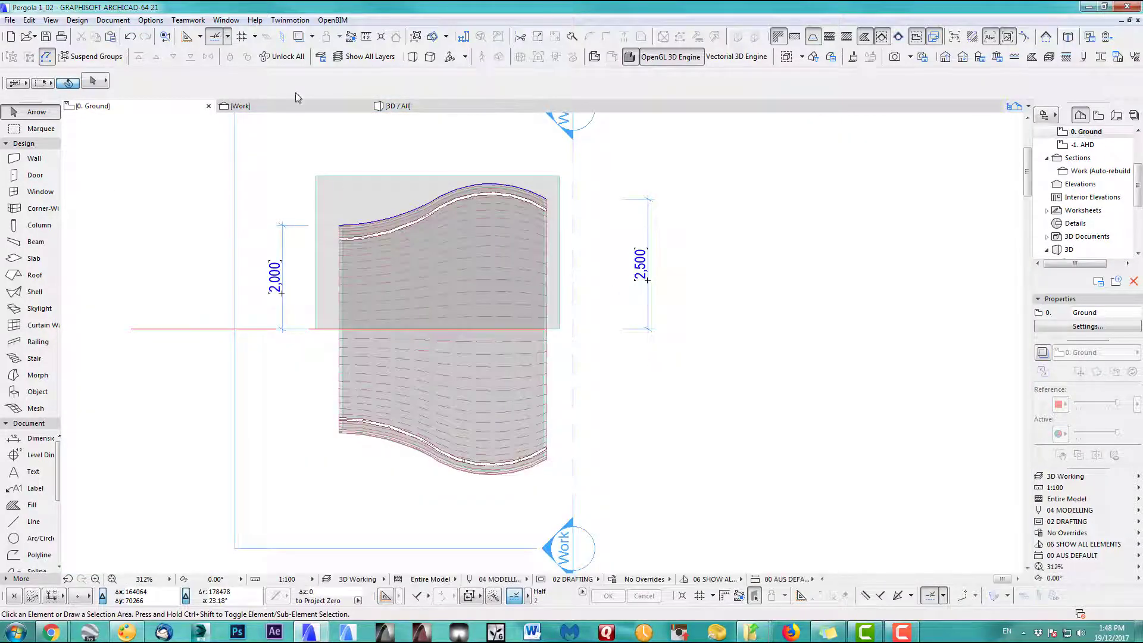
pyautogui.click(285, 106)
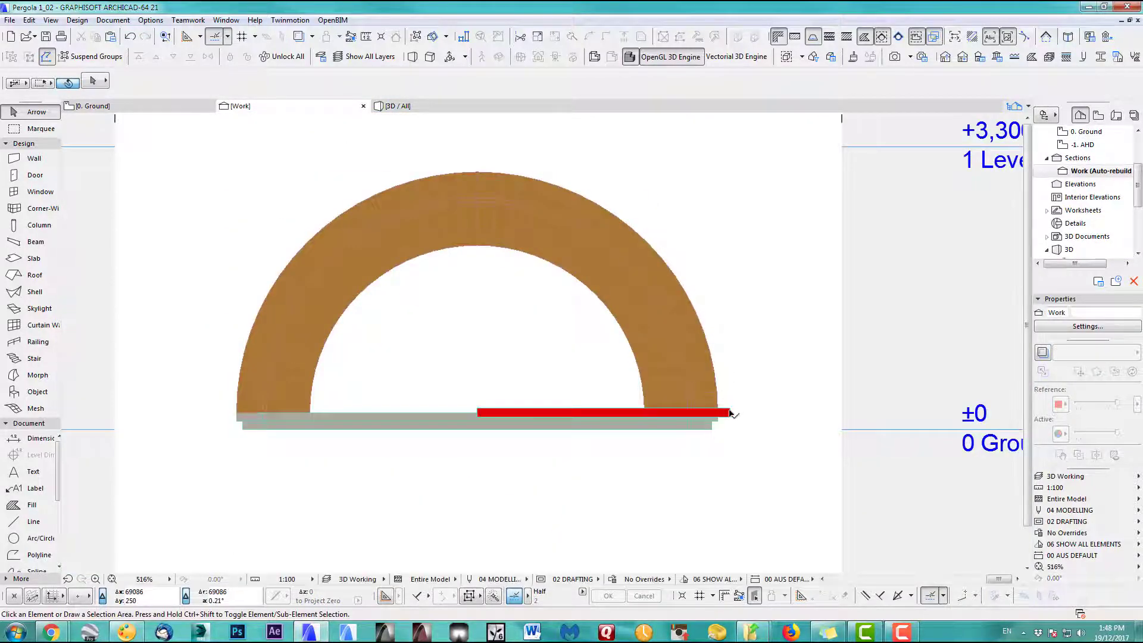
pyautogui.click(731, 412)
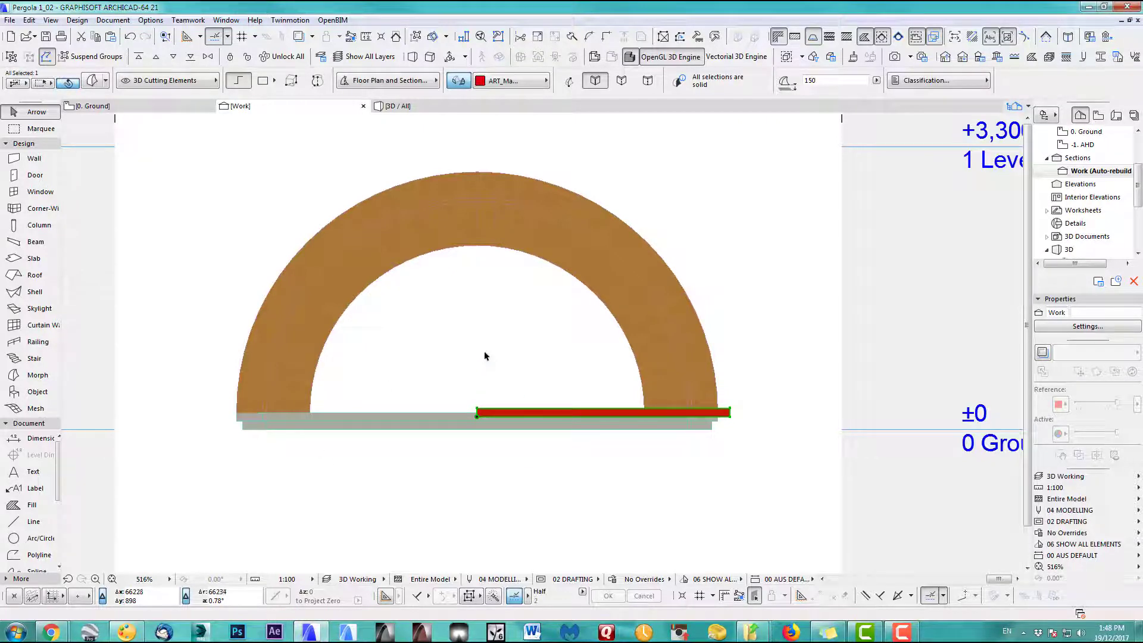
pyautogui.hotkey('ctrl', 'e')
pyautogui.click(487, 410)
pyautogui.click(535, 412)
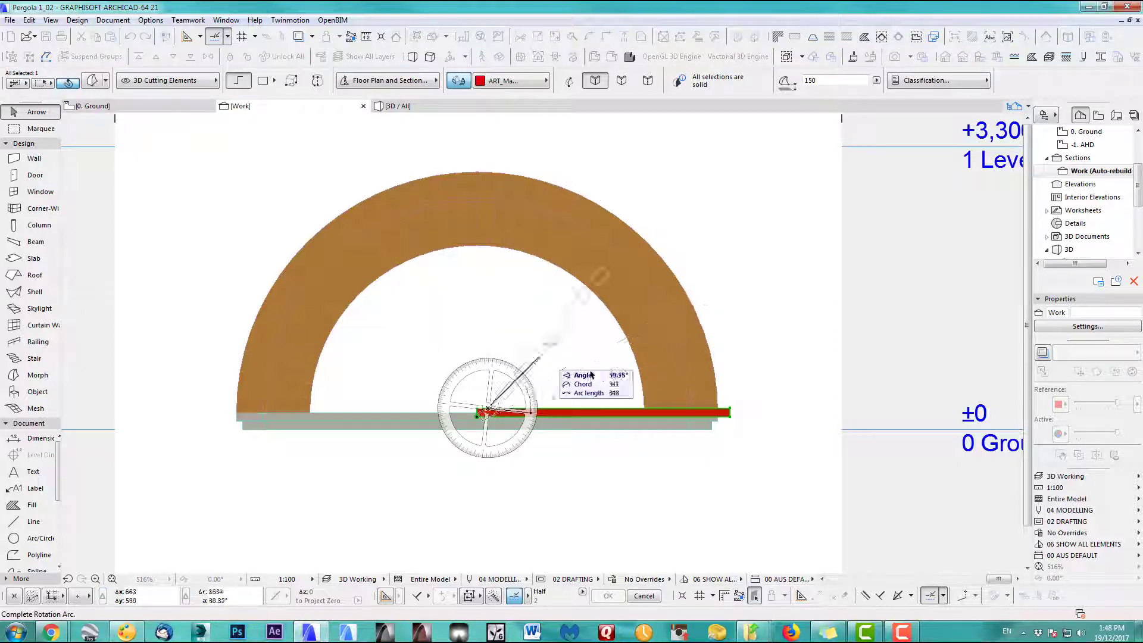
pyautogui.press('Escape')
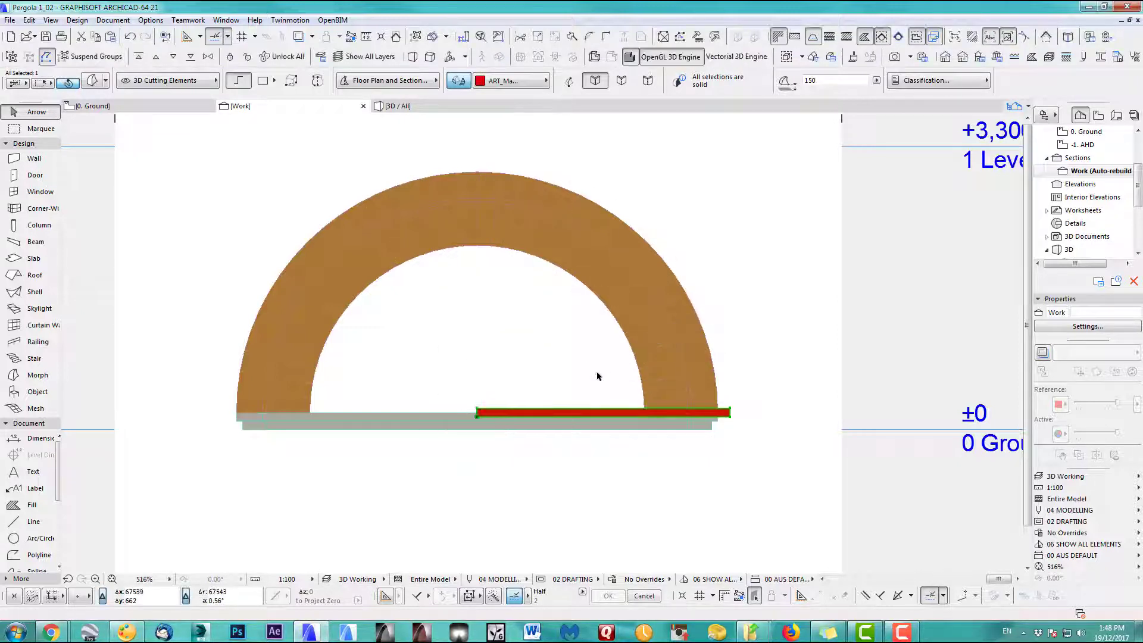
# Step: Set Multiply to Rotate, Distribute, 20 copies, with no arc pick before input
pyautogui.hotkey('ctrl', 'u')
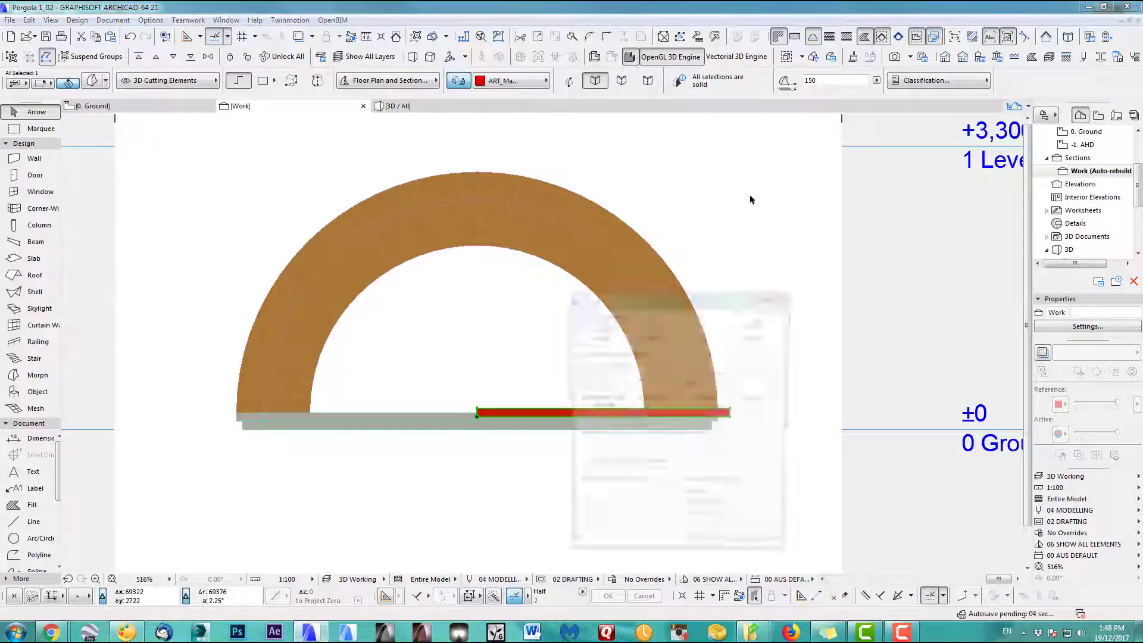
pyautogui.click(651, 322)
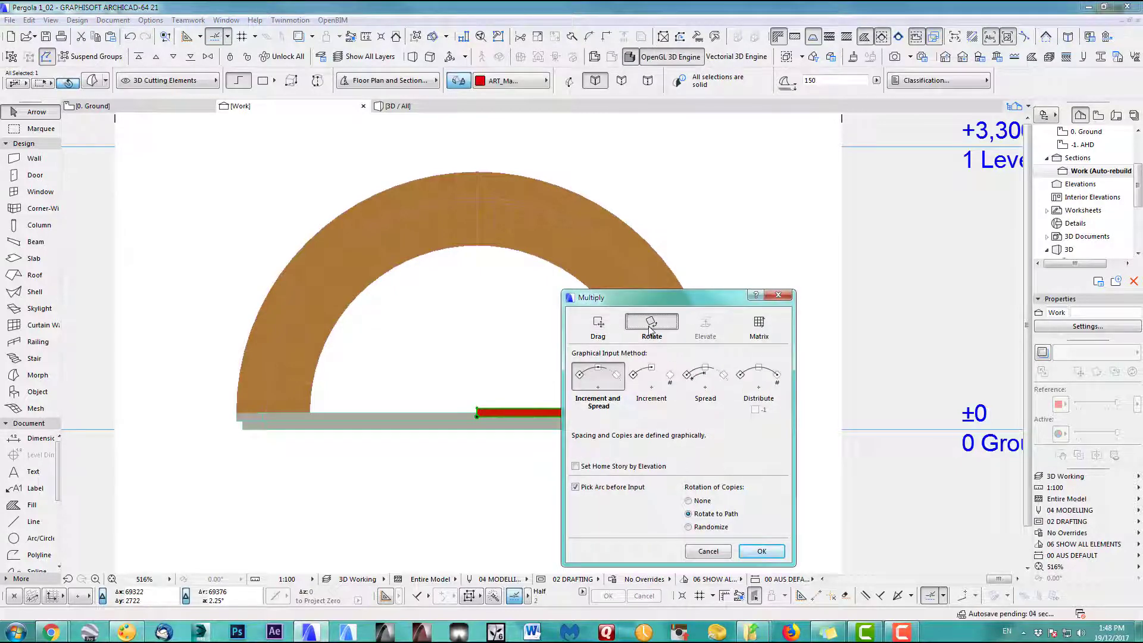
pyautogui.moveTo(659, 299); pyautogui.dragTo(658, 237)
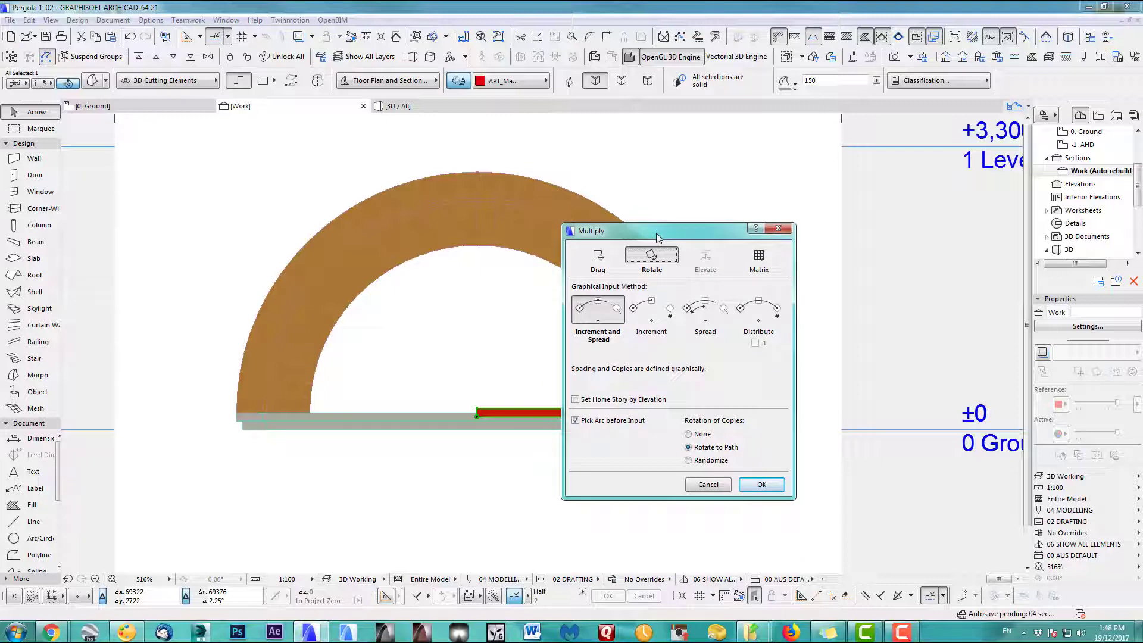
pyautogui.click(752, 313)
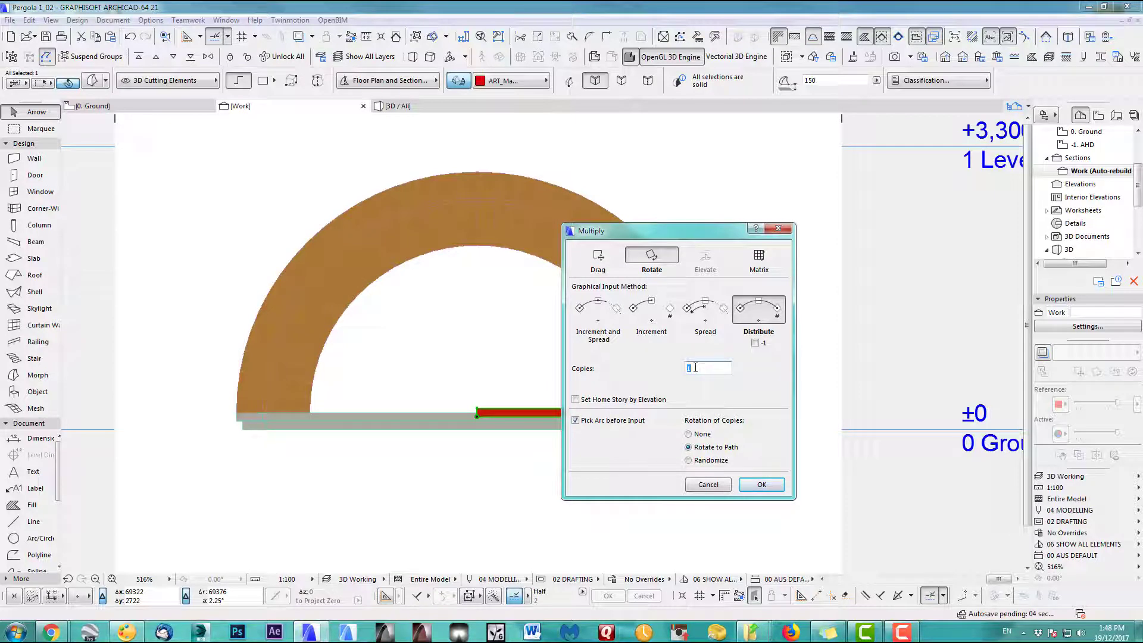
pyautogui.click(577, 421)
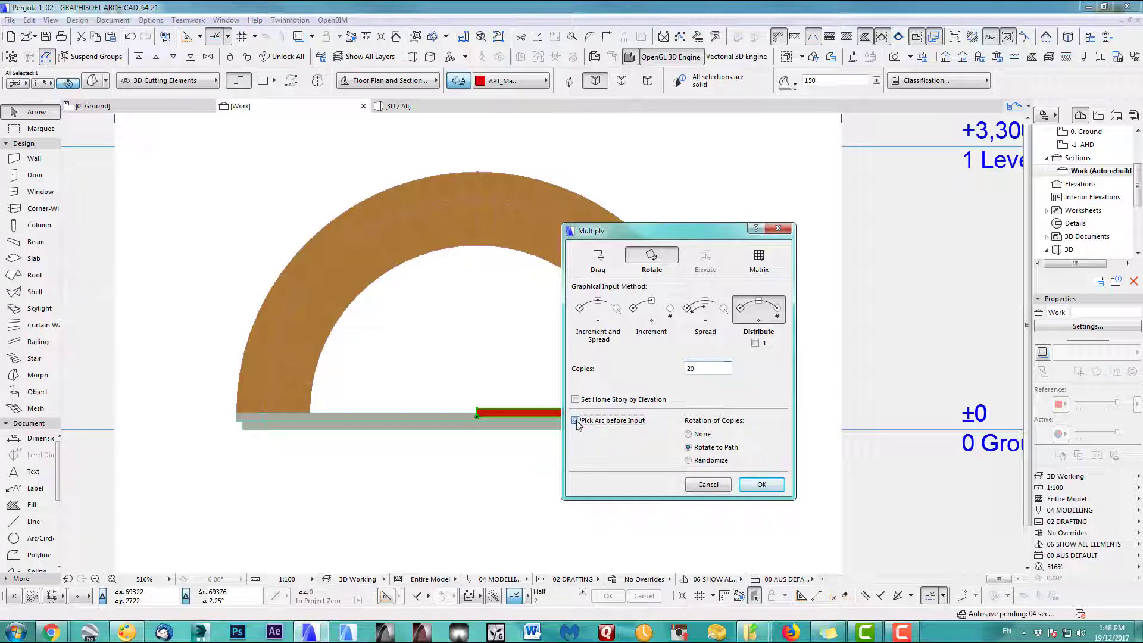
pyautogui.click(761, 485)
# Step: Pick the rotation centre at the beam end and sweep the 180° arc to fan the copies
pyautogui.scroll(5, 503, 421)
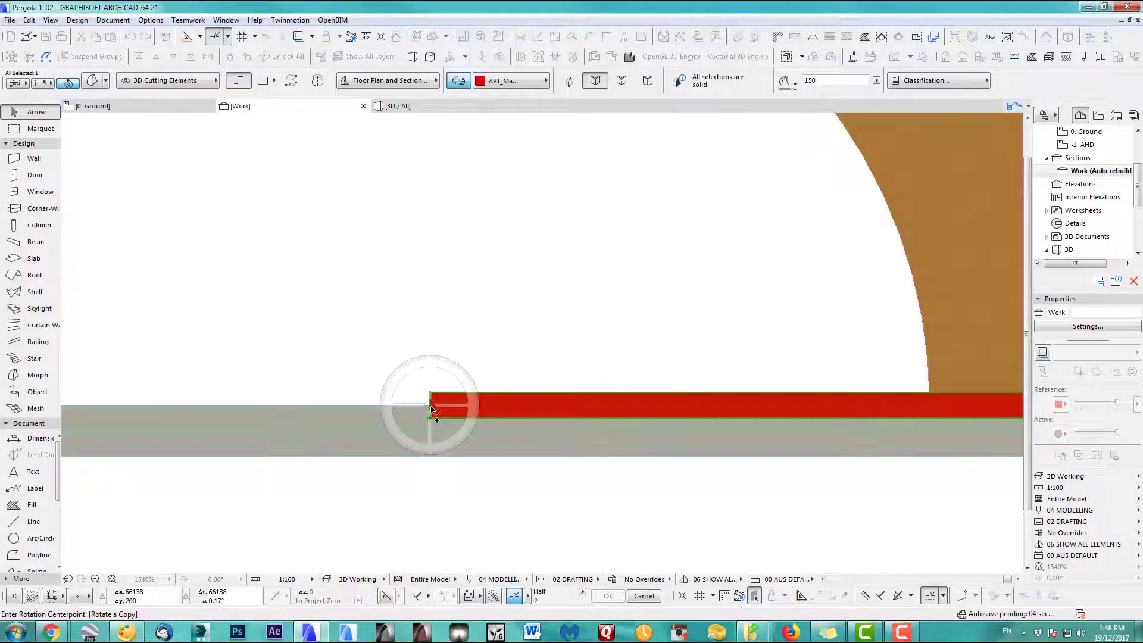
pyautogui.click(431, 409)
pyautogui.scroll(-3, 458, 409)
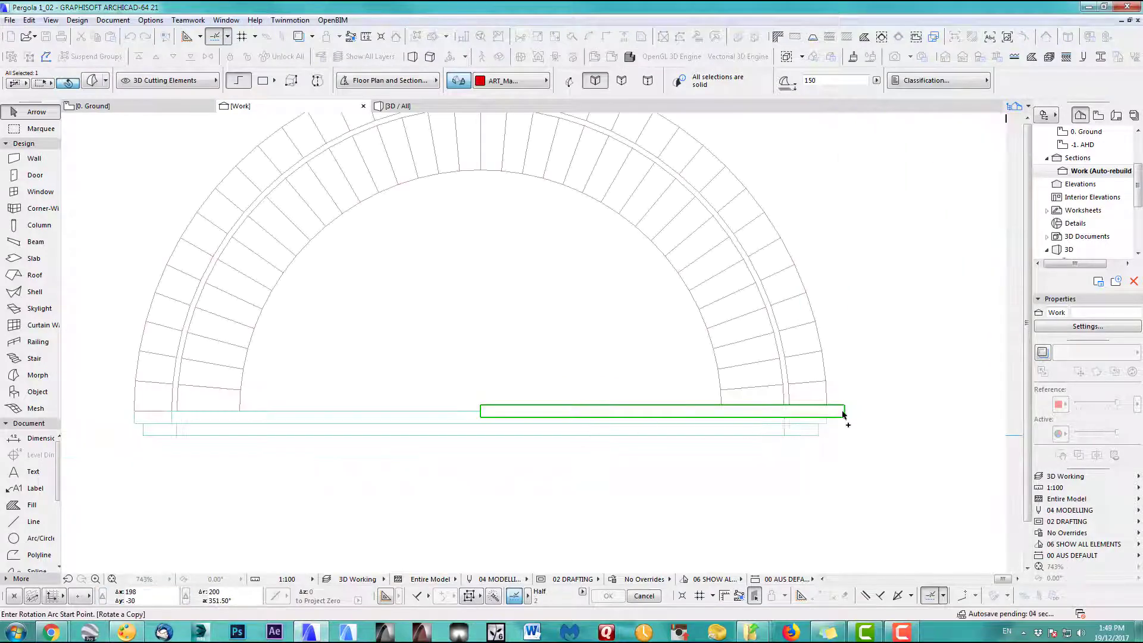
pyautogui.click(854, 415)
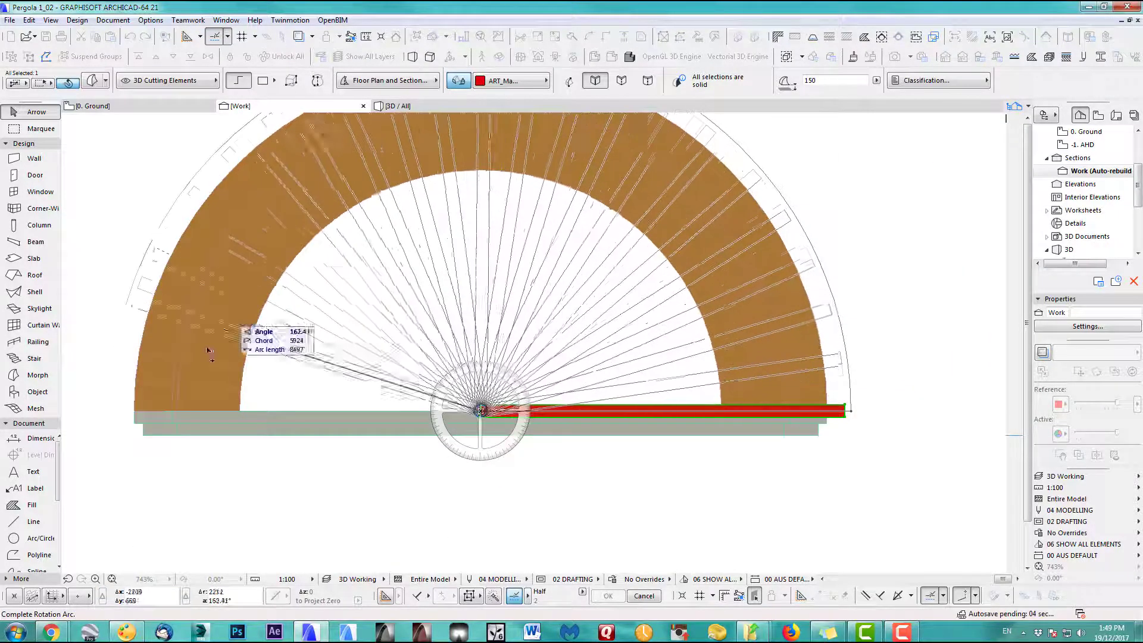
pyautogui.click(184, 410)
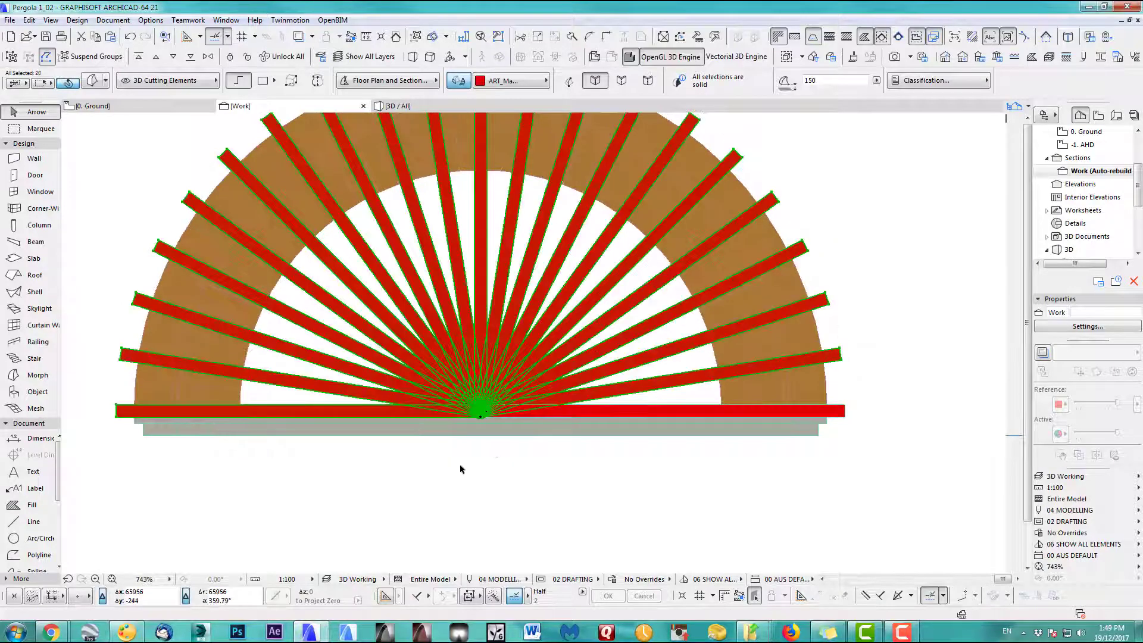
pyautogui.scroll(-3, 537, 233)
# Step: Inspect the 20-copy red fan in the 3D view
pyautogui.press('F3')
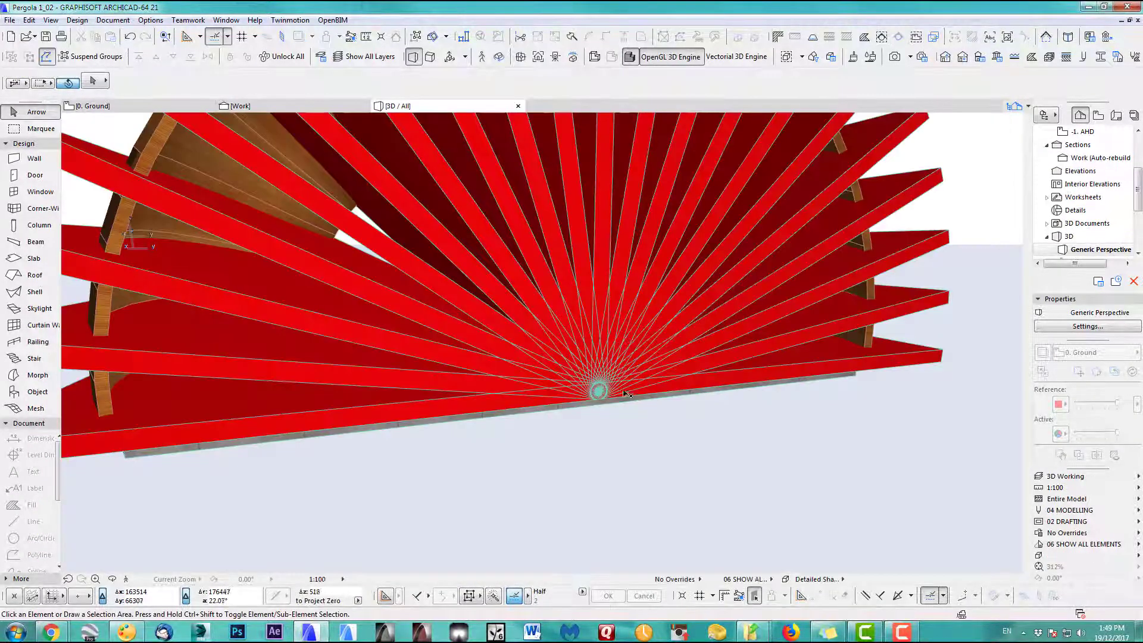
pyautogui.scroll(-4, 613, 397)
pyautogui.moveTo(569, 382); pyautogui.dragTo(563, 362, button='middle')
pyautogui.scroll(5, 541, 316)
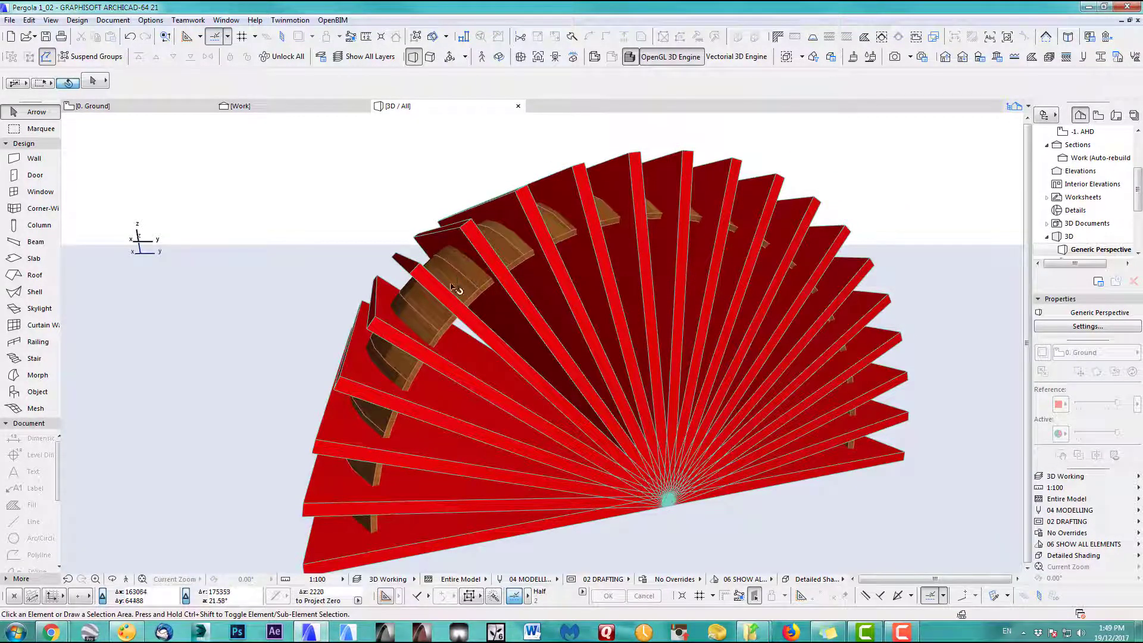
# Step: Back in the Work section, undo the 20 copies and multiply with 40 copies instead
pyautogui.click(306, 107)
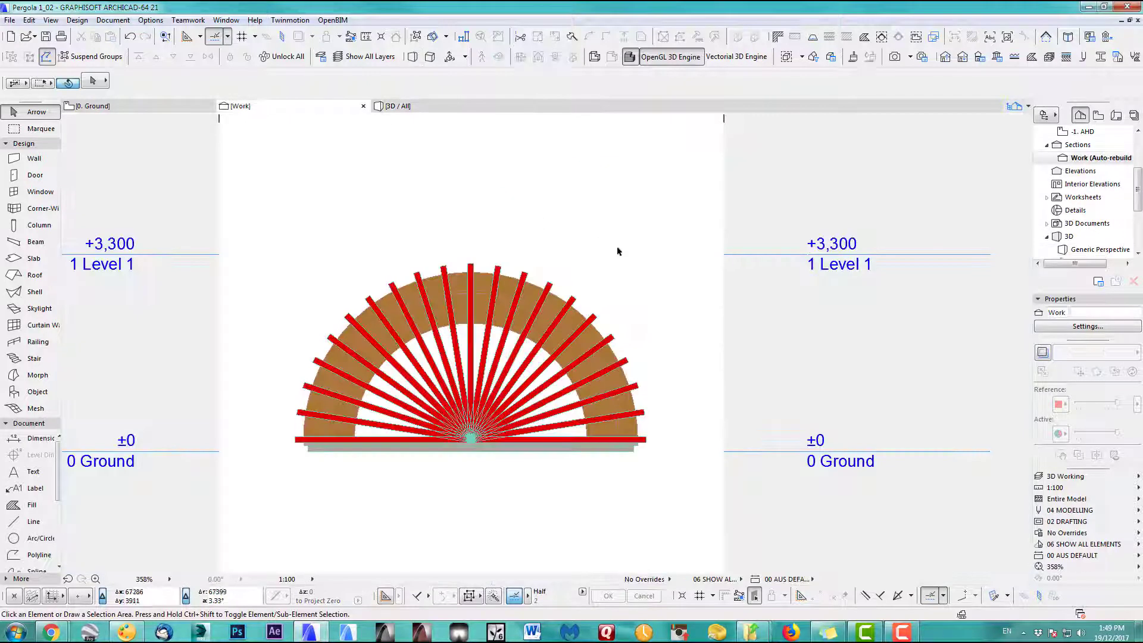
pyautogui.click(131, 37)
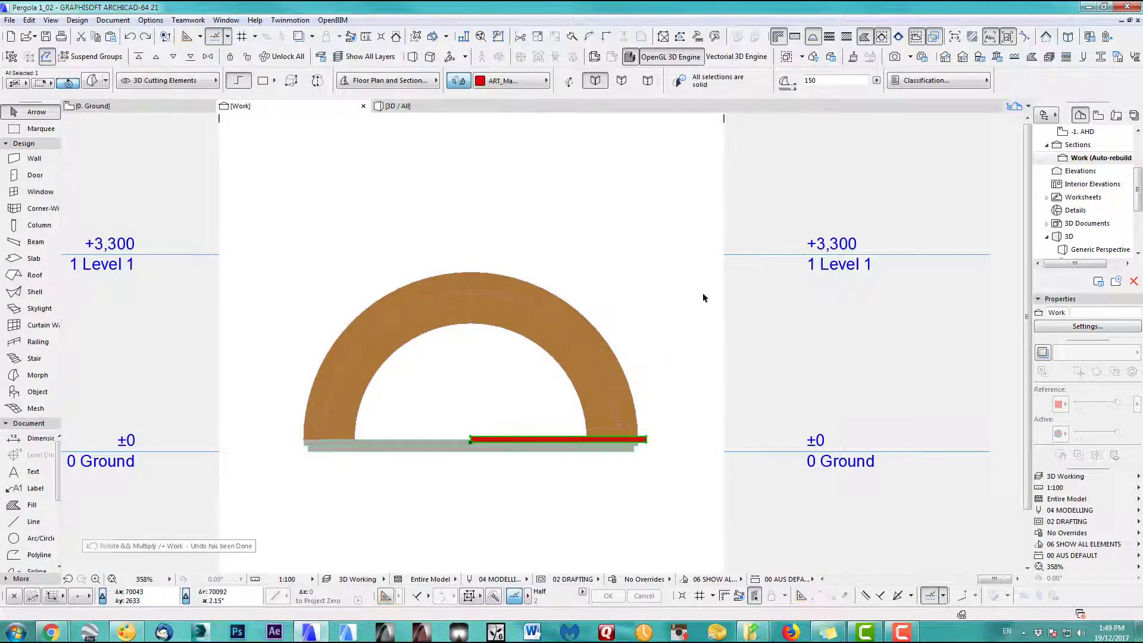
pyautogui.hotkey('ctrl', 'u')
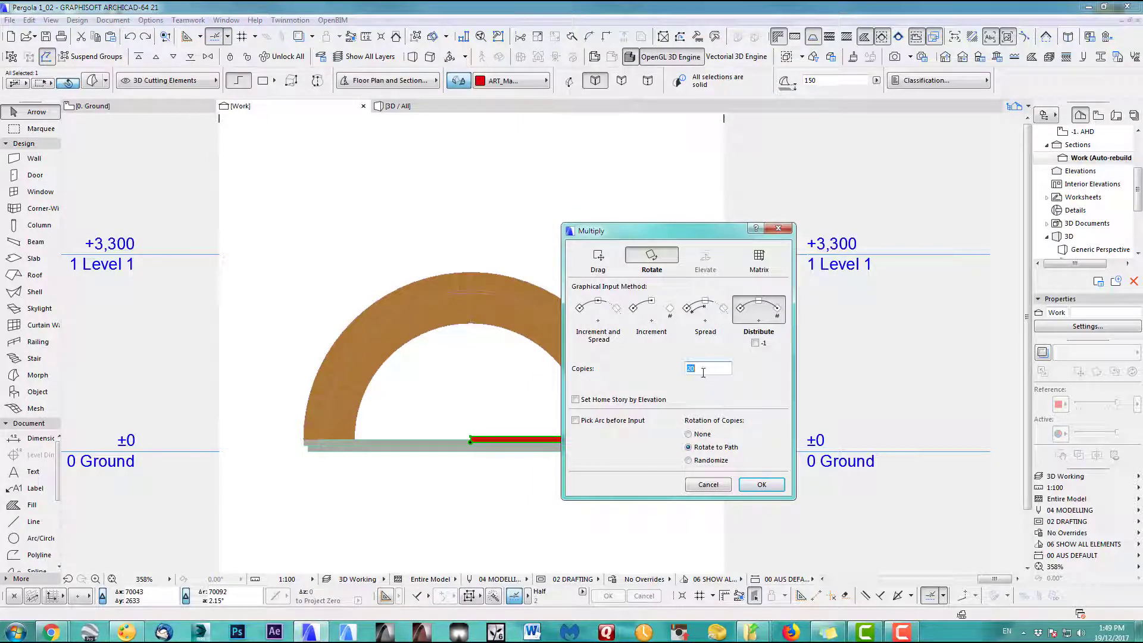
pyautogui.click(762, 485)
# Step: Pick the centre at the beam end and sweep the 180° arc for 40 copies, then deselect
pyautogui.scroll(8, 485, 441)
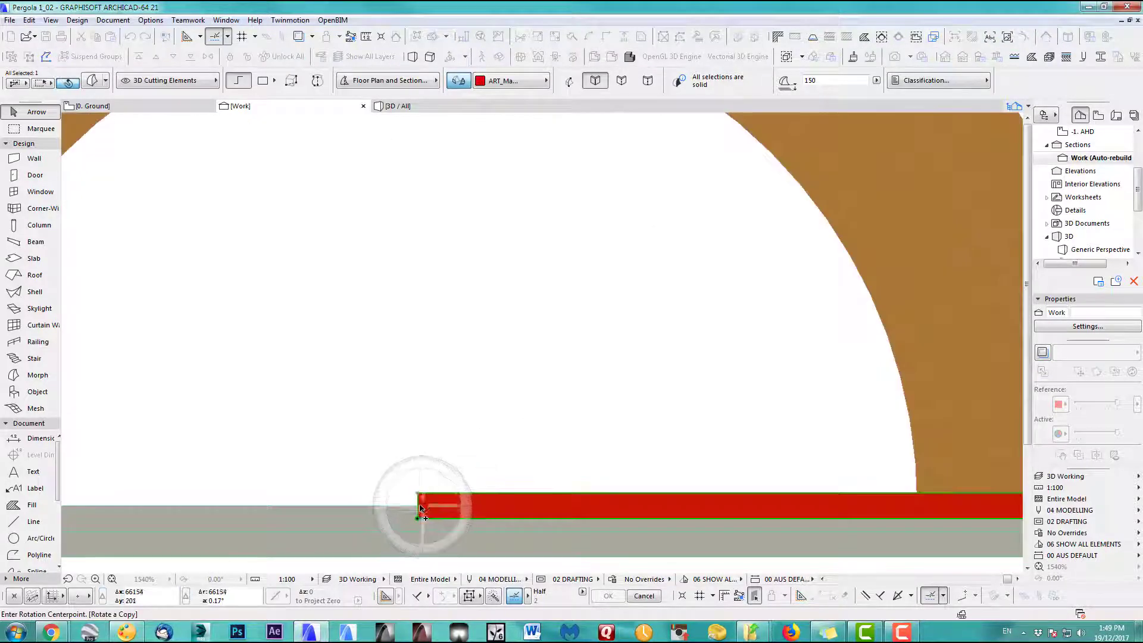
pyautogui.click(418, 506)
pyautogui.click(663, 506)
pyautogui.scroll(-5, 690, 414)
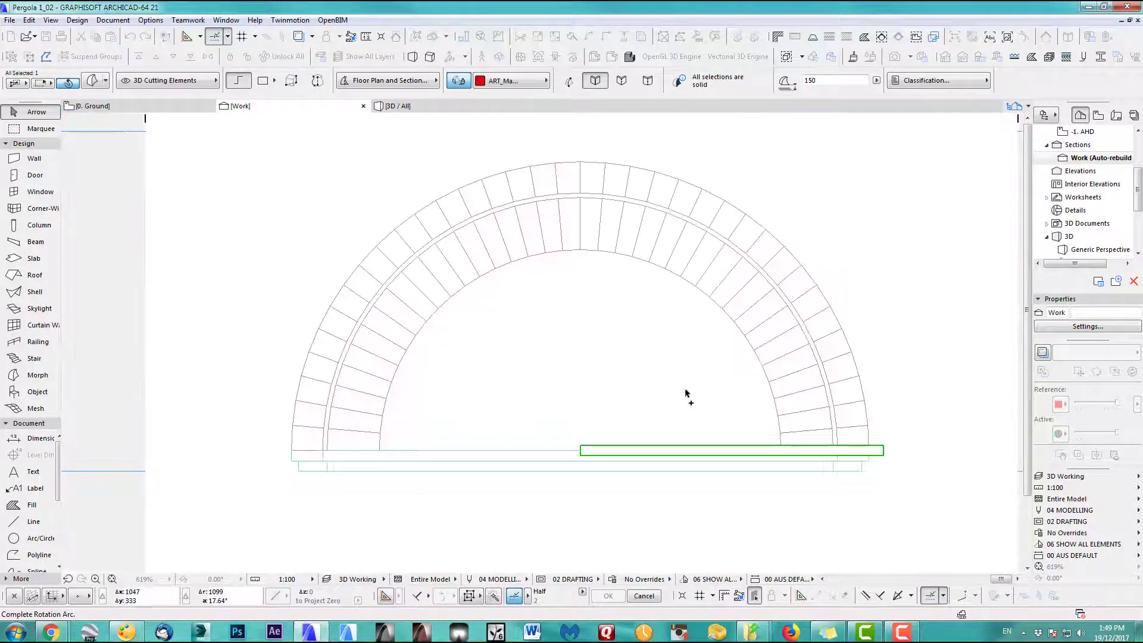
pyautogui.click(396, 458)
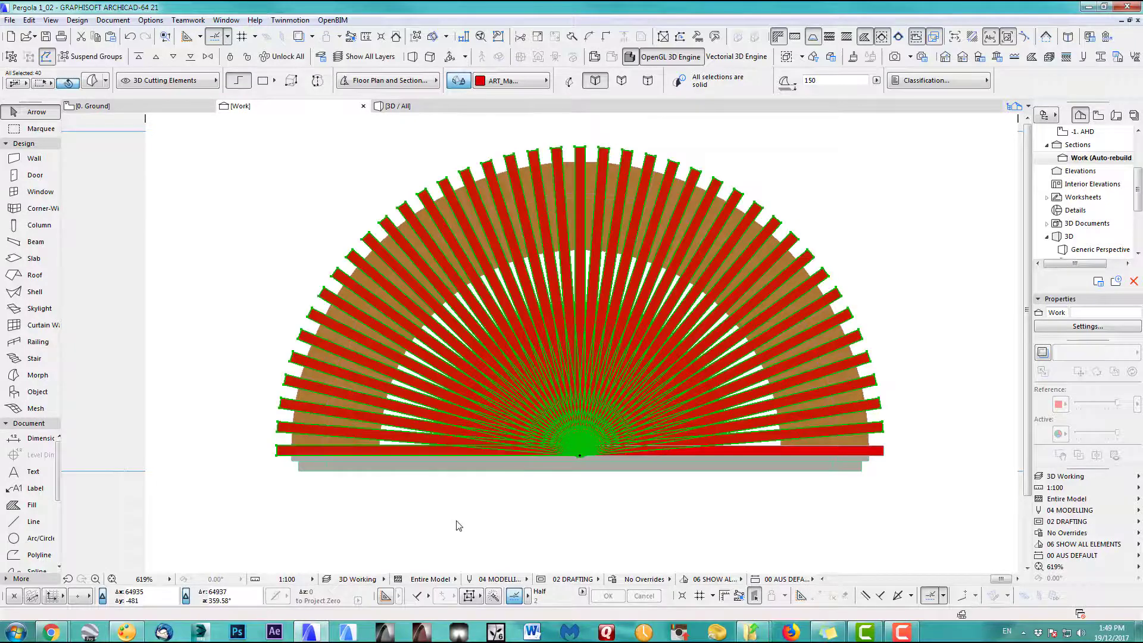
pyautogui.click(456, 523)
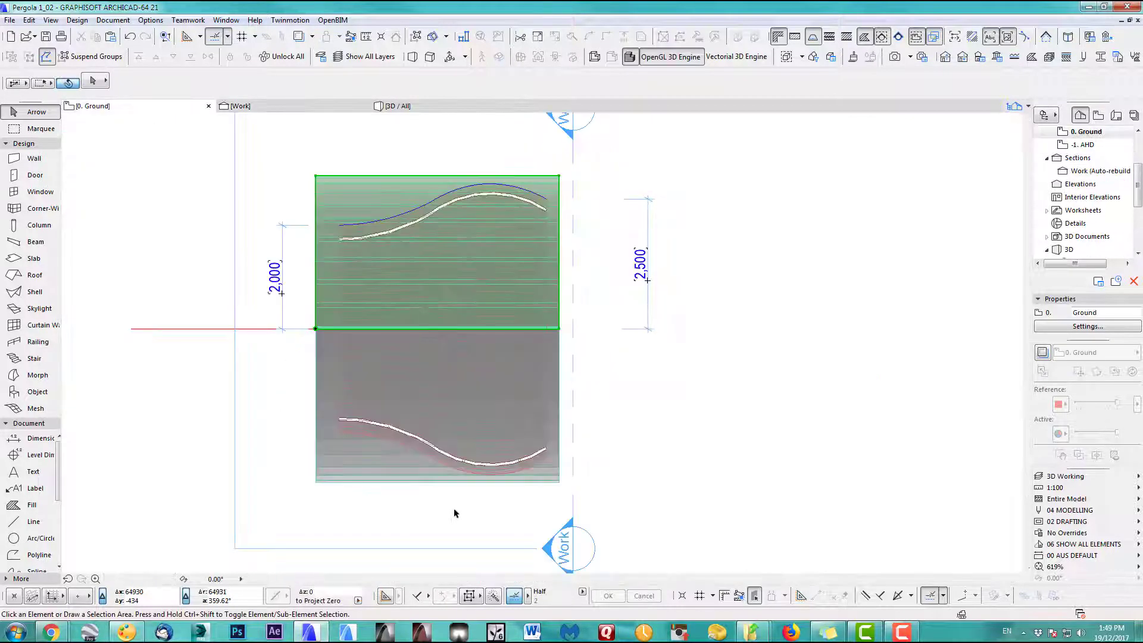
# Step: Show the full 3D model and orbit until the fan of red ribs faces the camera
pyautogui.press('F5')
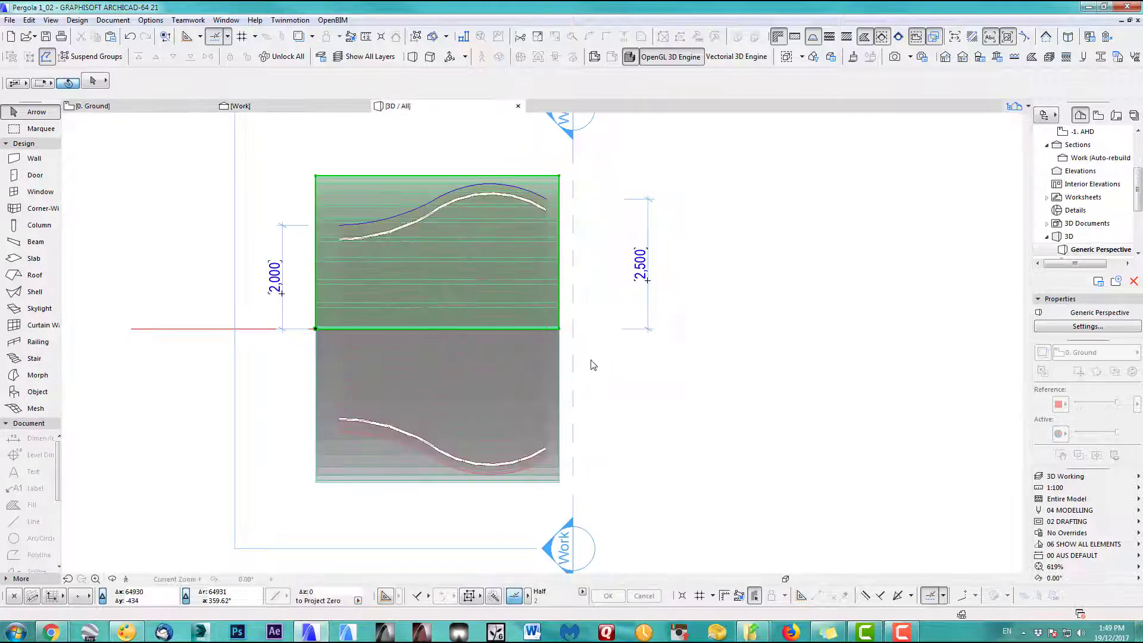
pyautogui.press('F2')
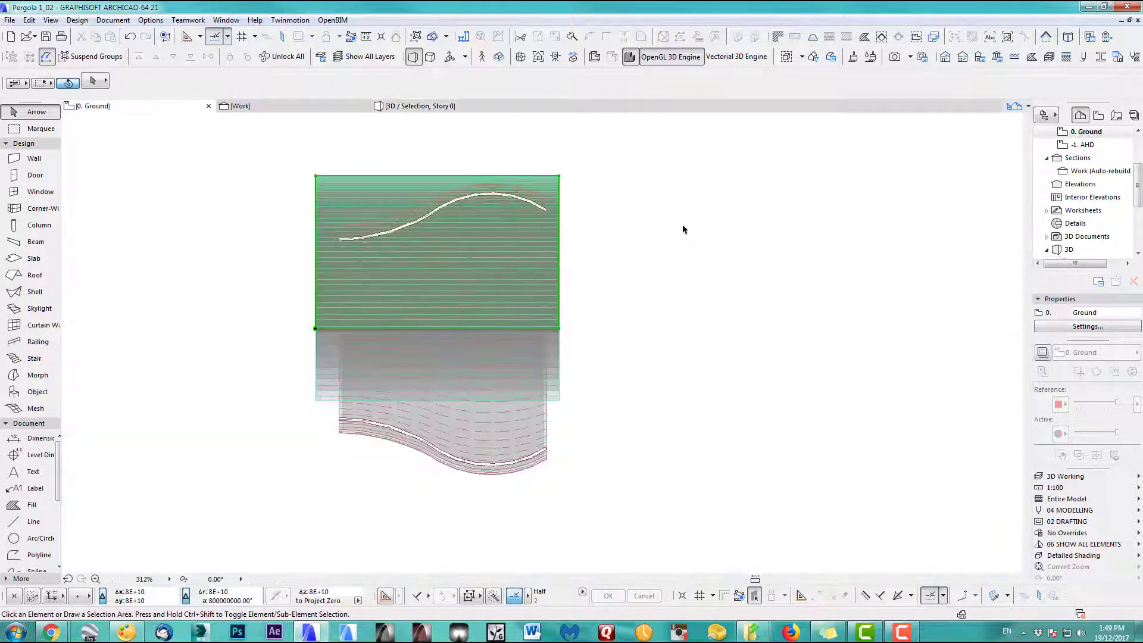
pyautogui.press('F3')
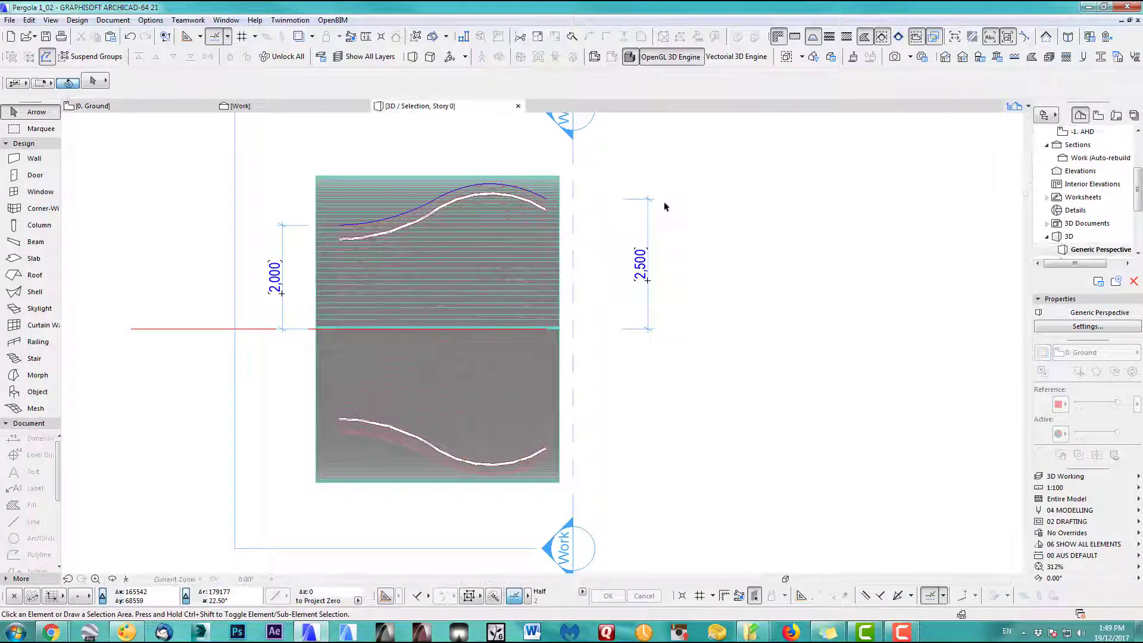
pyautogui.moveTo(664, 357); pyautogui.dragTo(752, 496, button='middle')
pyautogui.moveTo(751, 496); pyautogui.dragTo(535, 333)
# Step: Return to the Work section and zoom in and out over the 40 red ribs
pyautogui.click(279, 110)
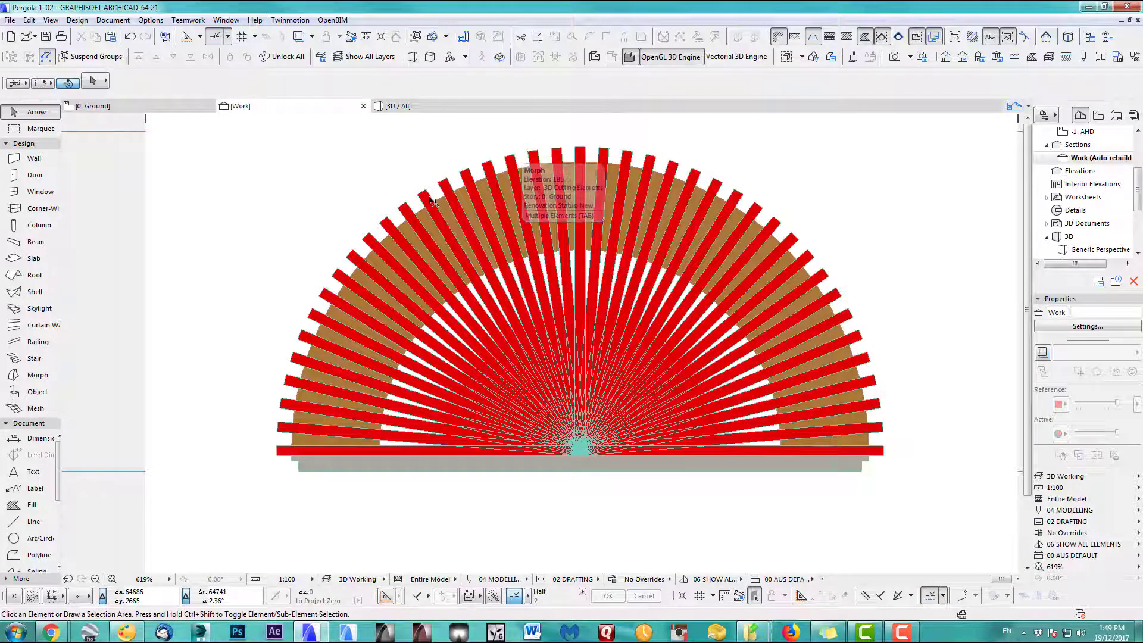
pyautogui.scroll(2, 362, 255)
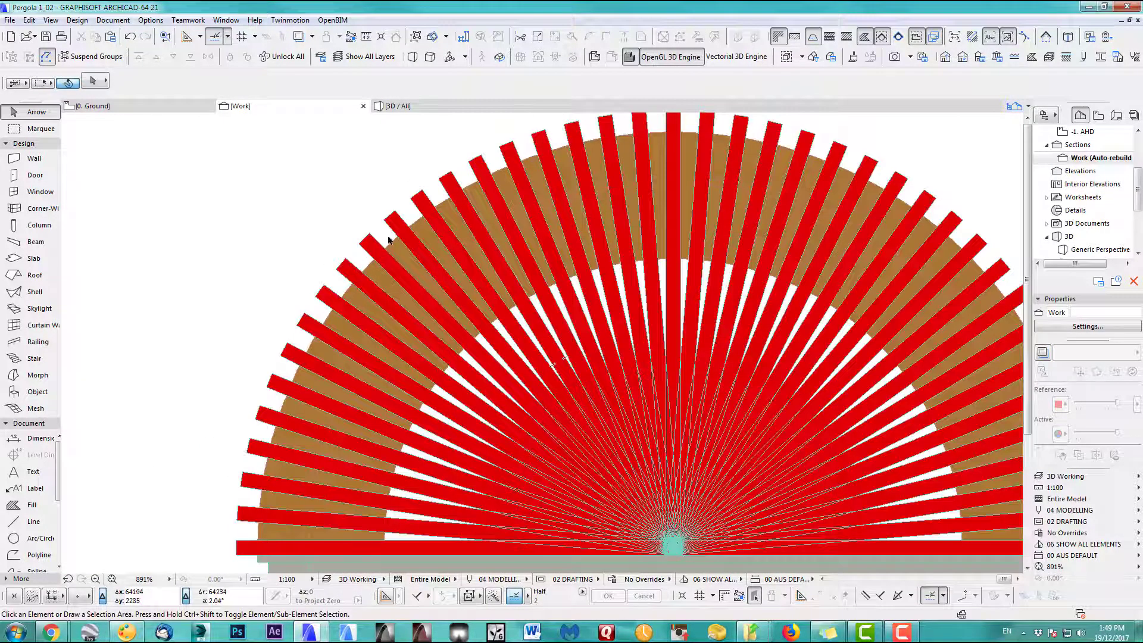
pyautogui.scroll(-5, 416, 337)
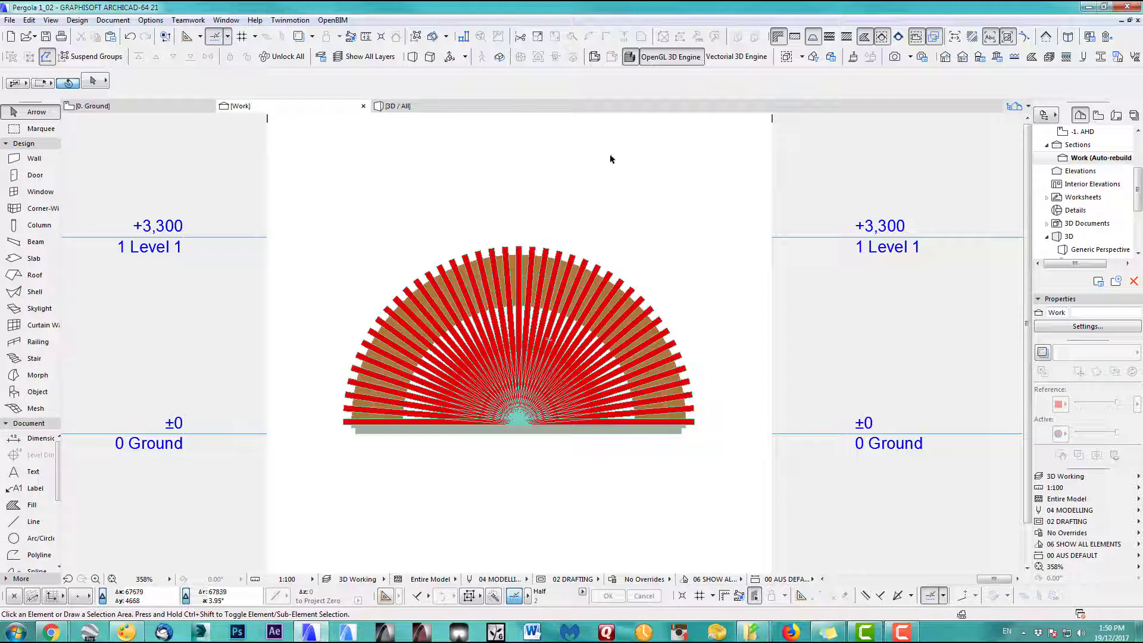
pyautogui.scroll(3, 630, 284)
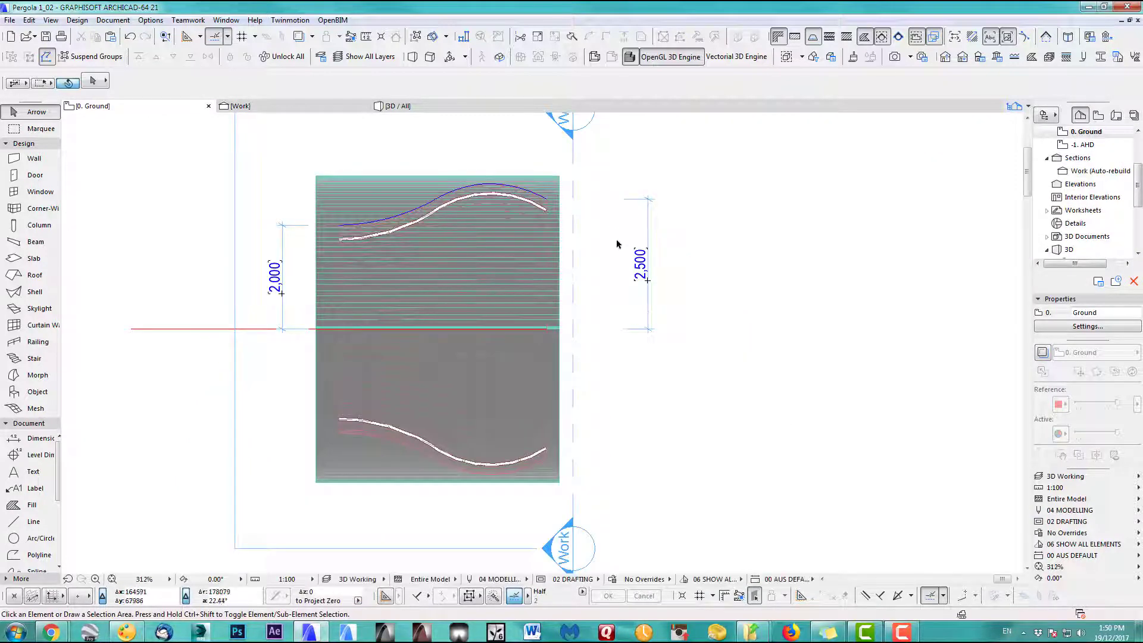
# Step: In 3D, open Solid Element Operations and set the wavy shell as the target
pyautogui.press('F3')
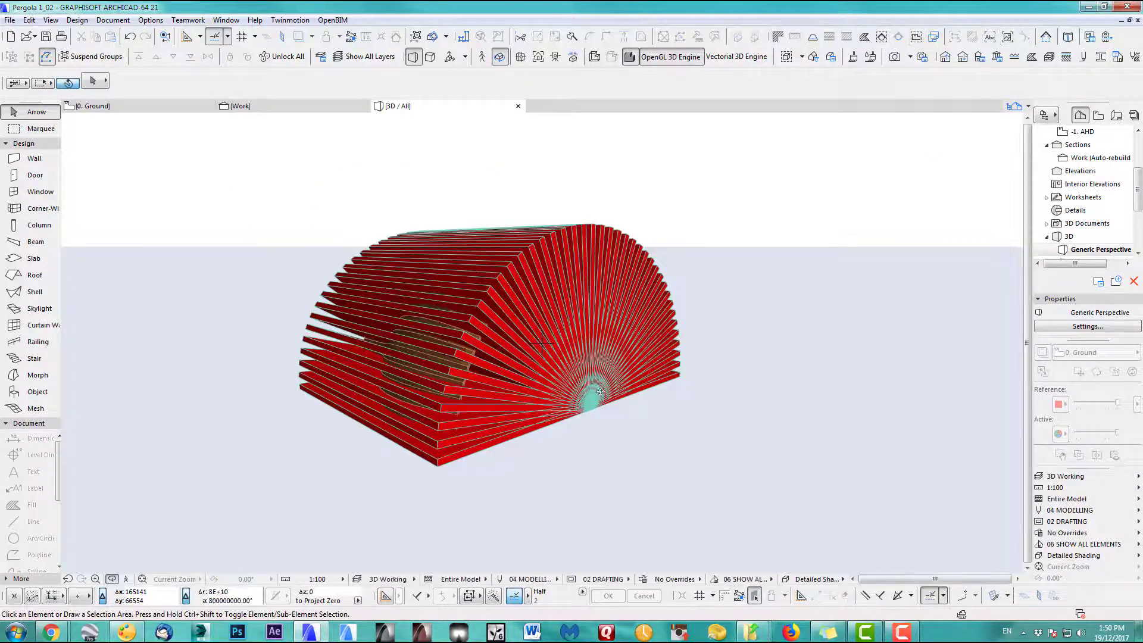
pyautogui.click(77, 20)
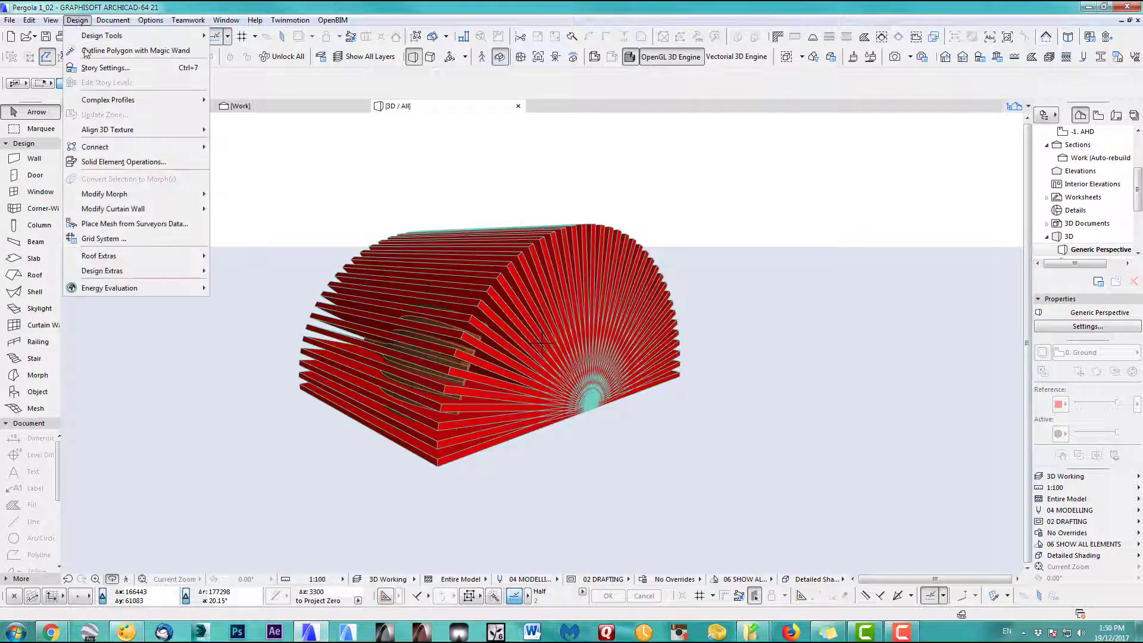
pyautogui.click(114, 164)
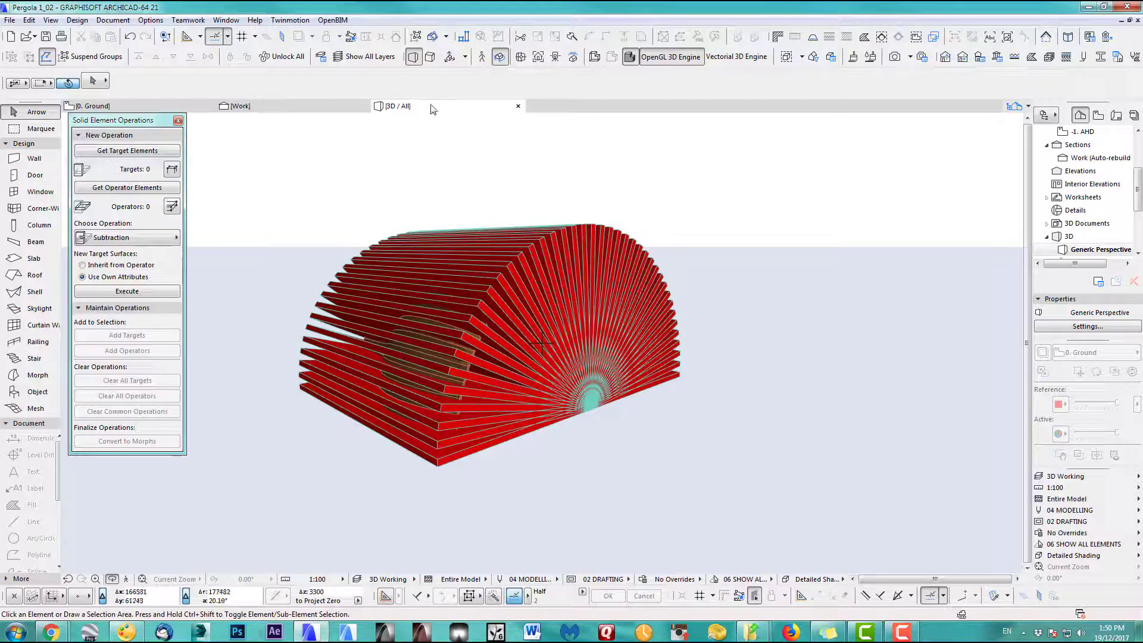
pyautogui.scroll(1, 467, 363)
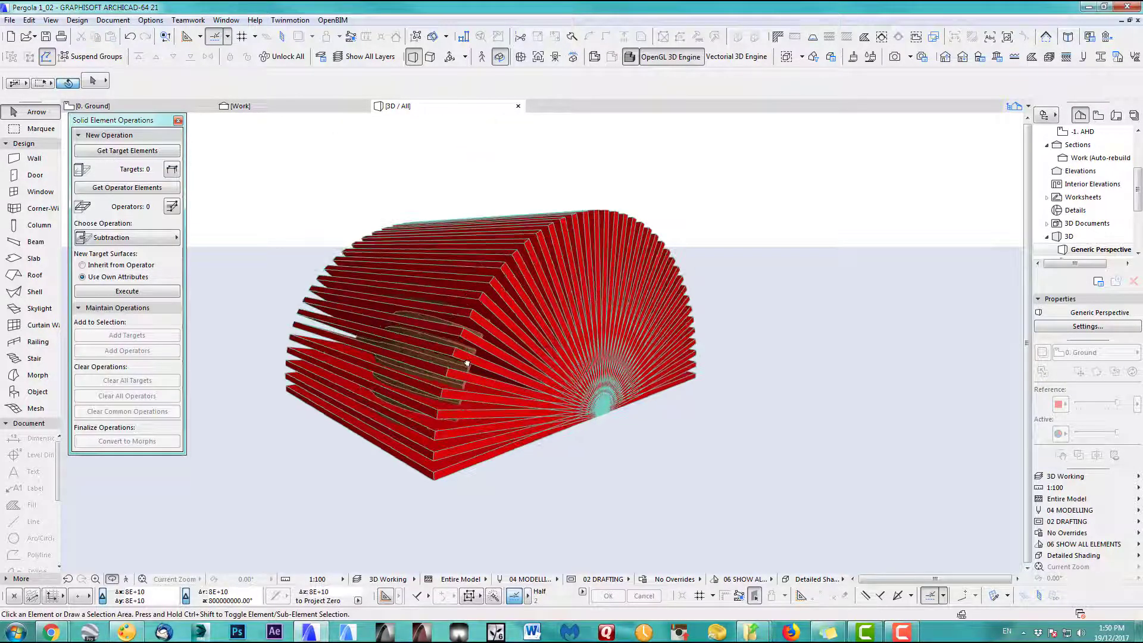
pyautogui.scroll(2, 468, 364)
pyautogui.scroll(2, 417, 350)
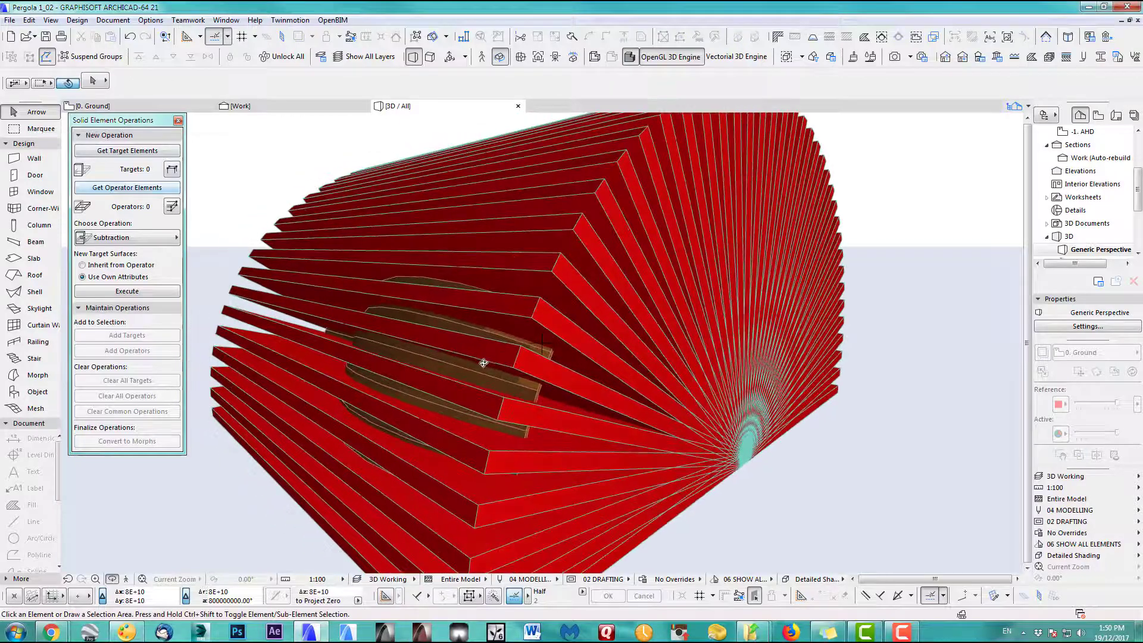
pyautogui.scroll(2, 535, 364)
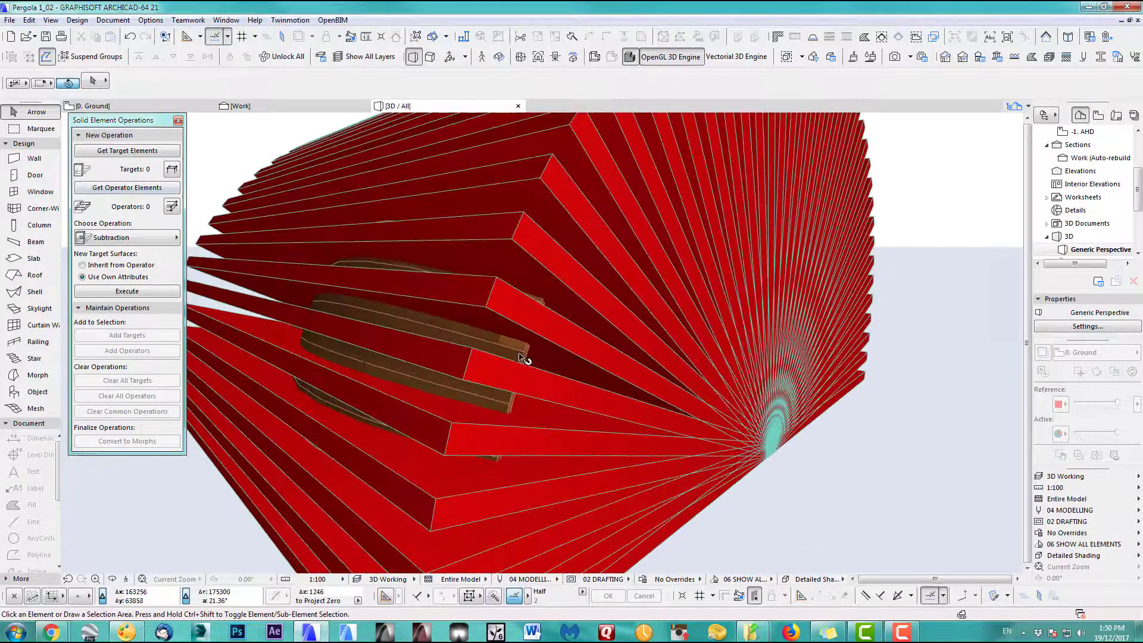
pyautogui.click(564, 386)
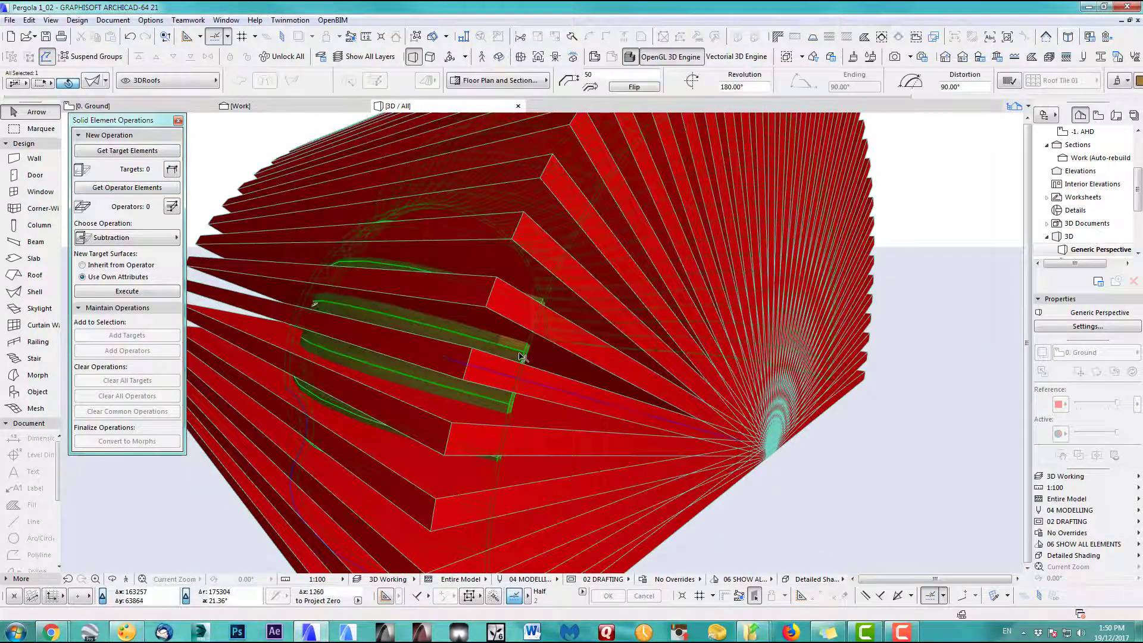
pyautogui.click(134, 153)
# Step: Select all 41 fan pieces, excluding the base elements and the two grey edge beams
pyautogui.scroll(-5, 559, 320)
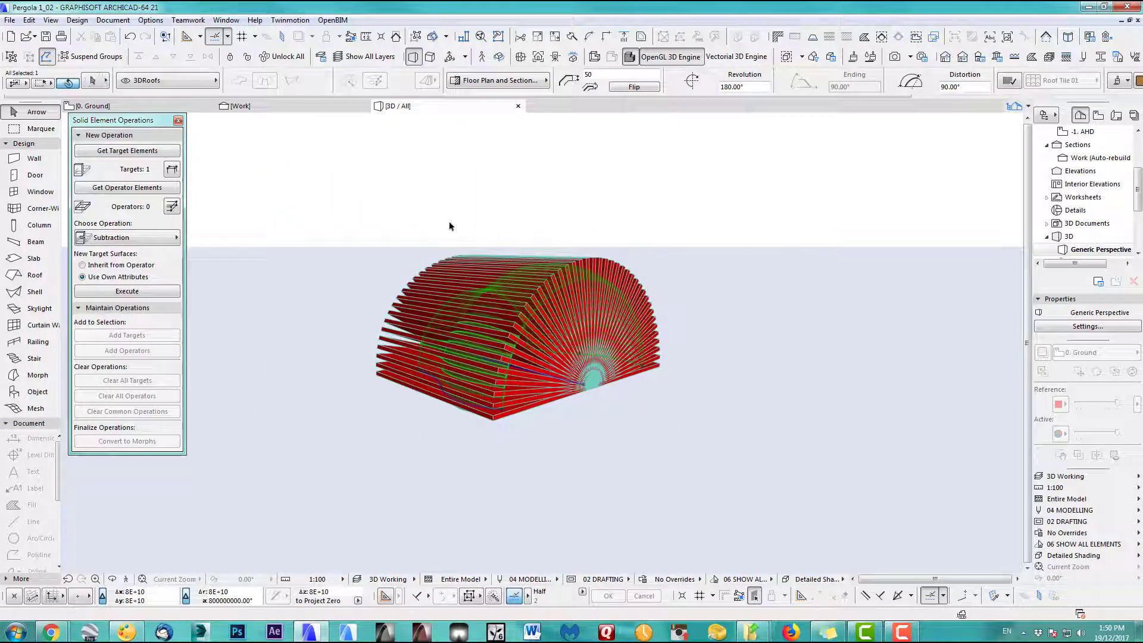
pyautogui.moveTo(272, 197); pyautogui.dragTo(718, 469)
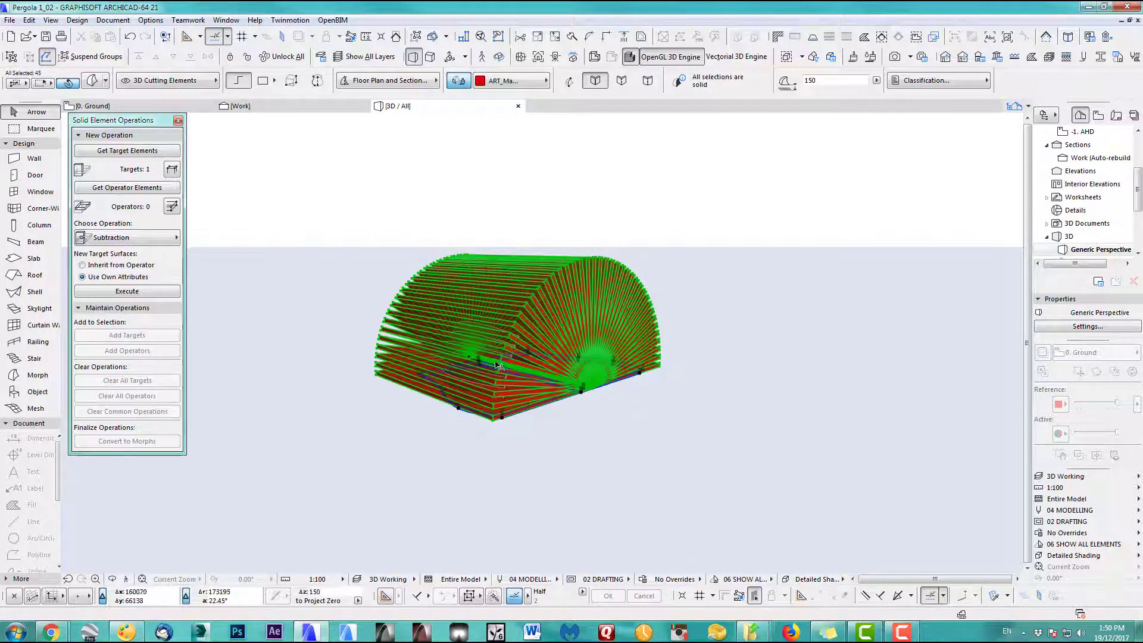
pyautogui.scroll(3, 503, 373)
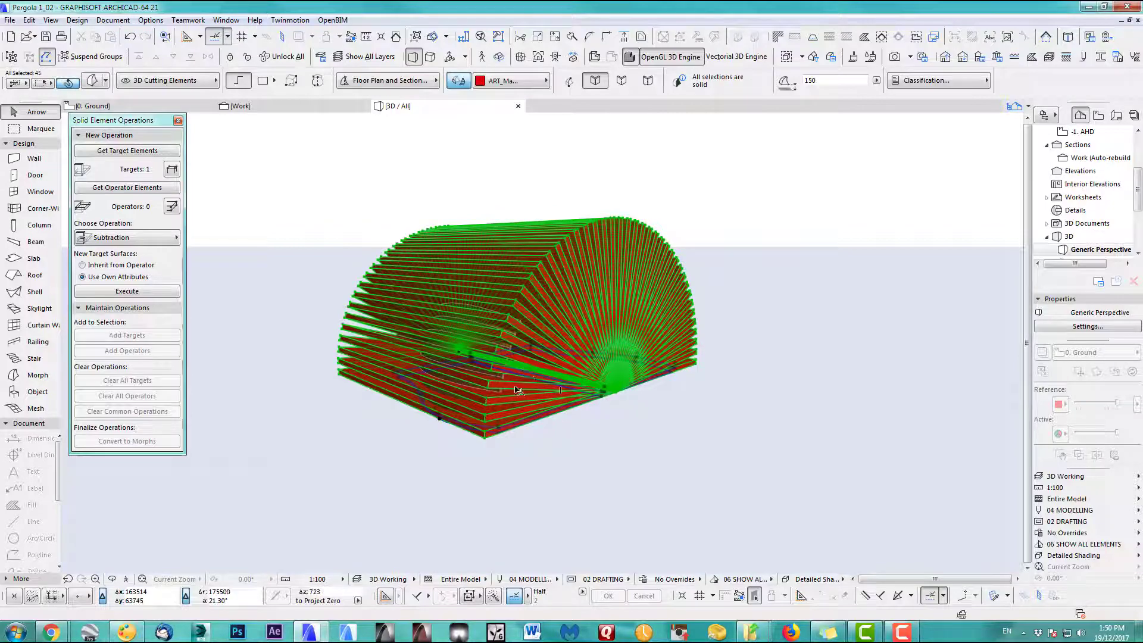
pyautogui.scroll(5, 545, 290)
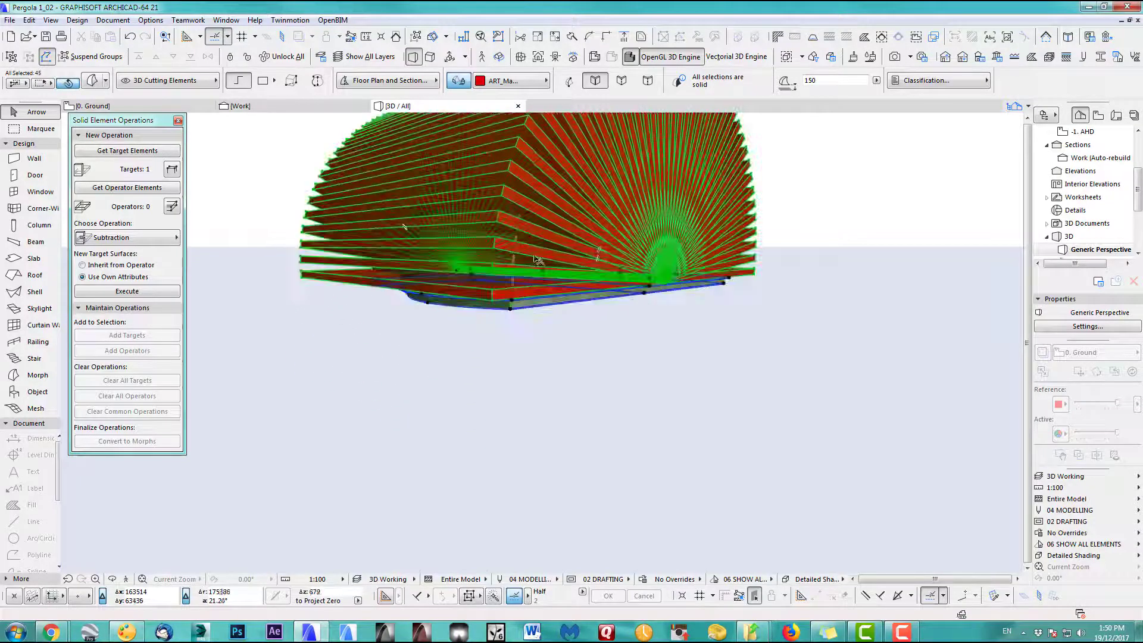
pyautogui.moveTo(545, 290); pyautogui.dragTo(469, 209, button='middle')
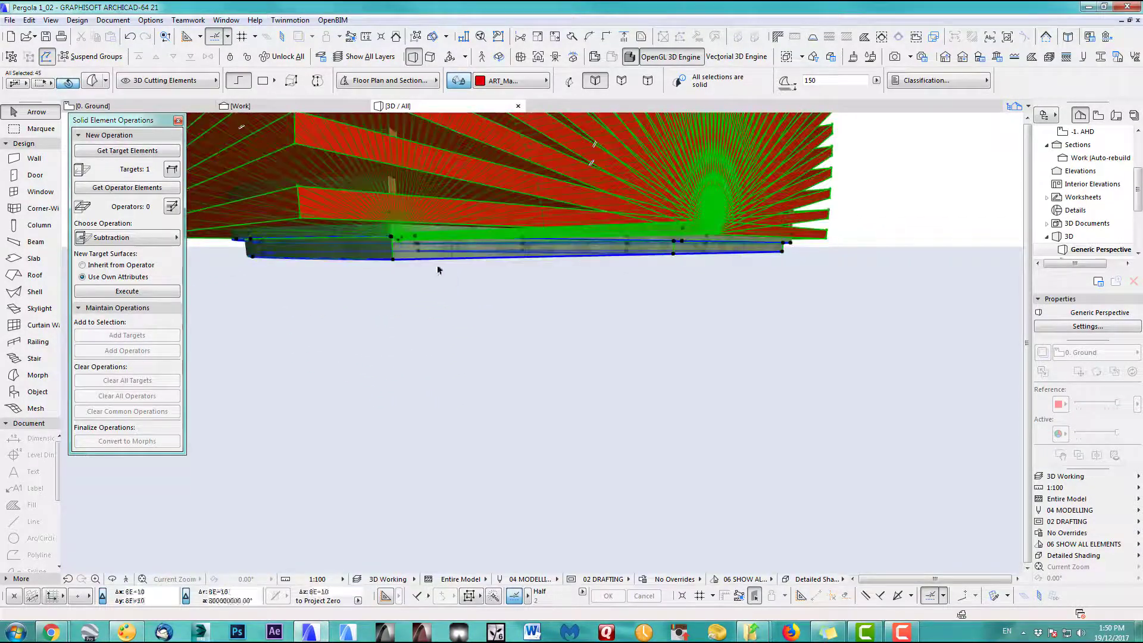
pyautogui.keyDown('shift'); pyautogui.click(399, 239); pyautogui.keyUp('shift')
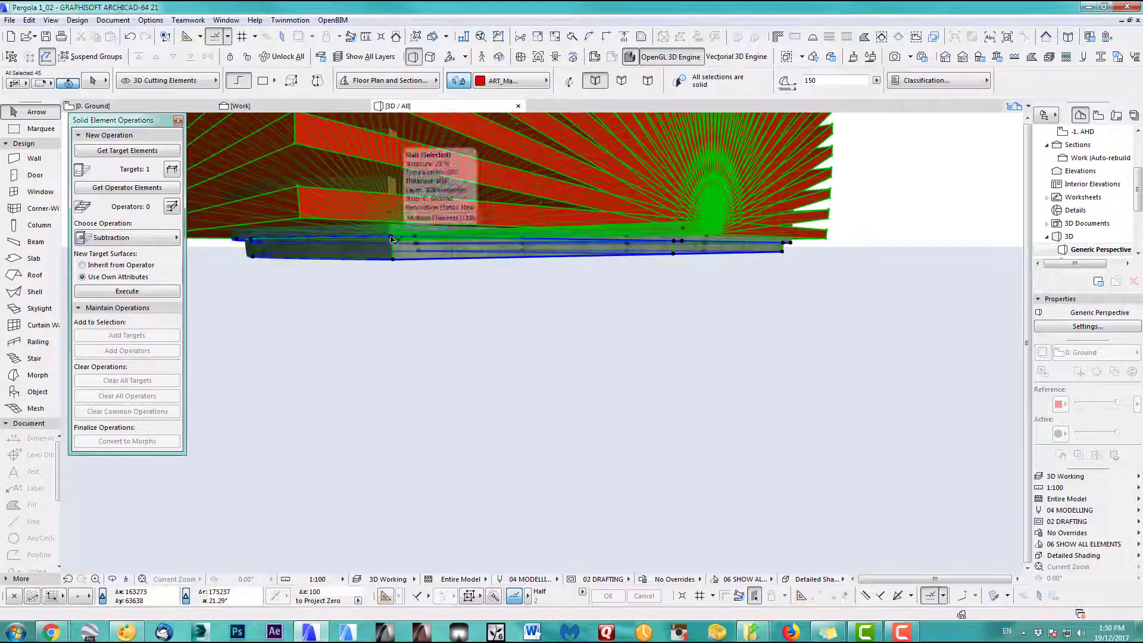
pyautogui.keyDown('shift'); pyautogui.click(393, 262); pyautogui.keyUp('shift')
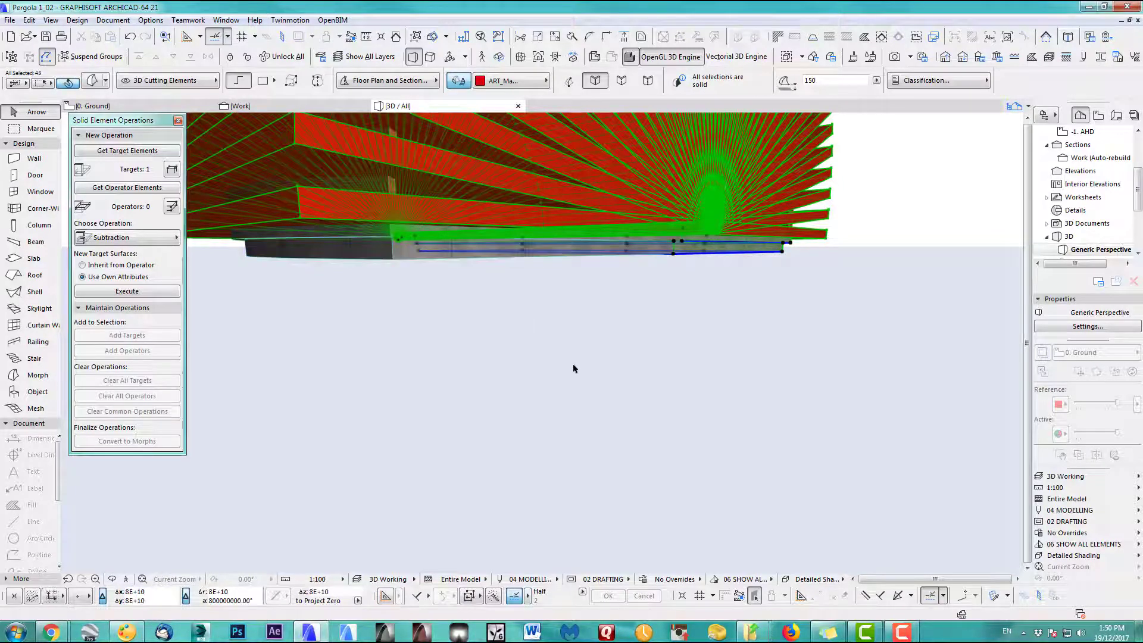
pyautogui.keyDown('shift'); pyautogui.moveTo(576, 370); pyautogui.dragTo(556, 282, button='middle'); pyautogui.keyUp('shift')
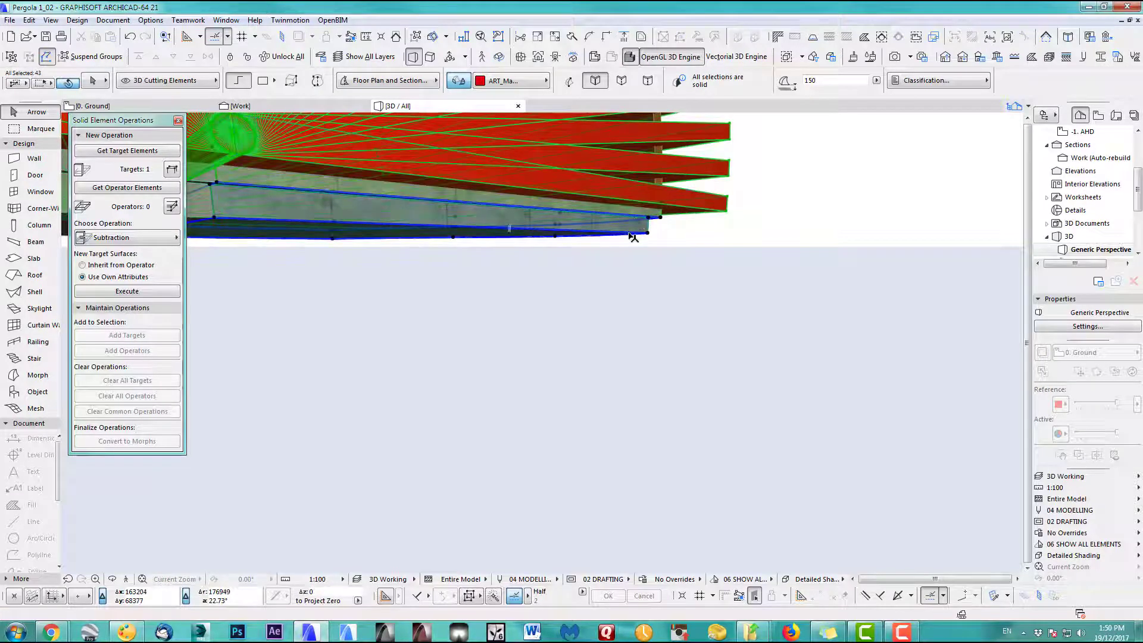
pyautogui.keyDown('shift'); pyautogui.click(630, 234); pyautogui.keyUp('shift')
pyautogui.keyDown('shift'); pyautogui.click(660, 218); pyautogui.keyUp('shift')
pyautogui.keyDown('shift'); pyautogui.moveTo(684, 256); pyautogui.dragTo(734, 404, button='middle'); pyautogui.keyUp('shift')
pyautogui.scroll(-5, 726, 395)
pyautogui.keyDown('shift'); pyautogui.moveTo(524, 324); pyautogui.dragTo(728, 353, button='middle'); pyautogui.keyUp('shift')
# Step: Set the 41 fan pieces as operators, execute Subtraction on the shell, and clear the selection
pyautogui.click(121, 189)
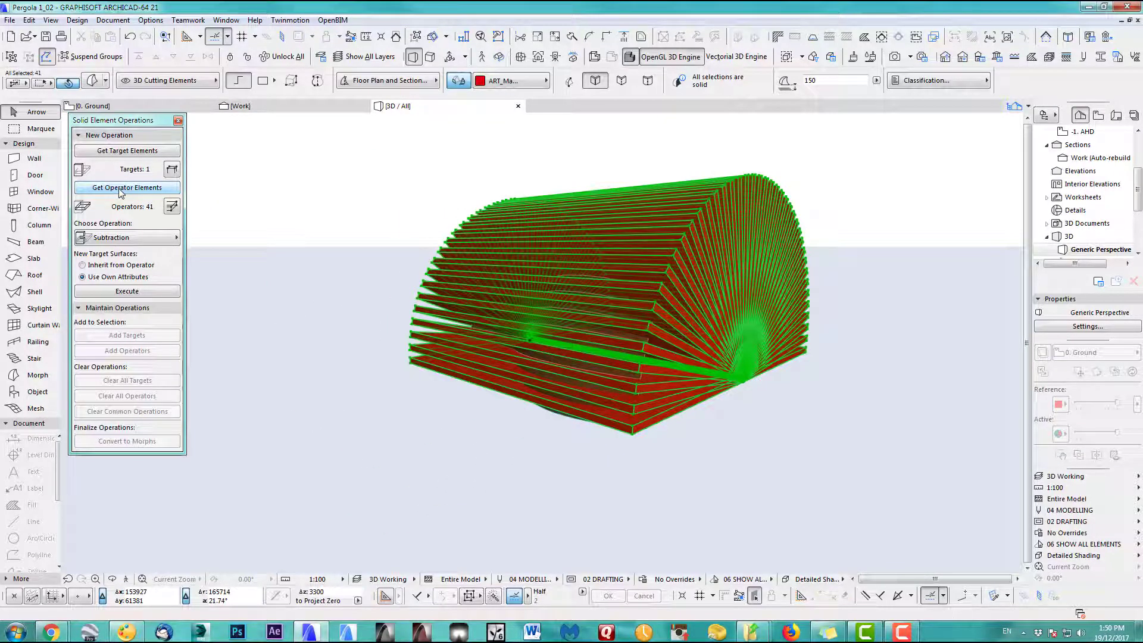
pyautogui.click(126, 241)
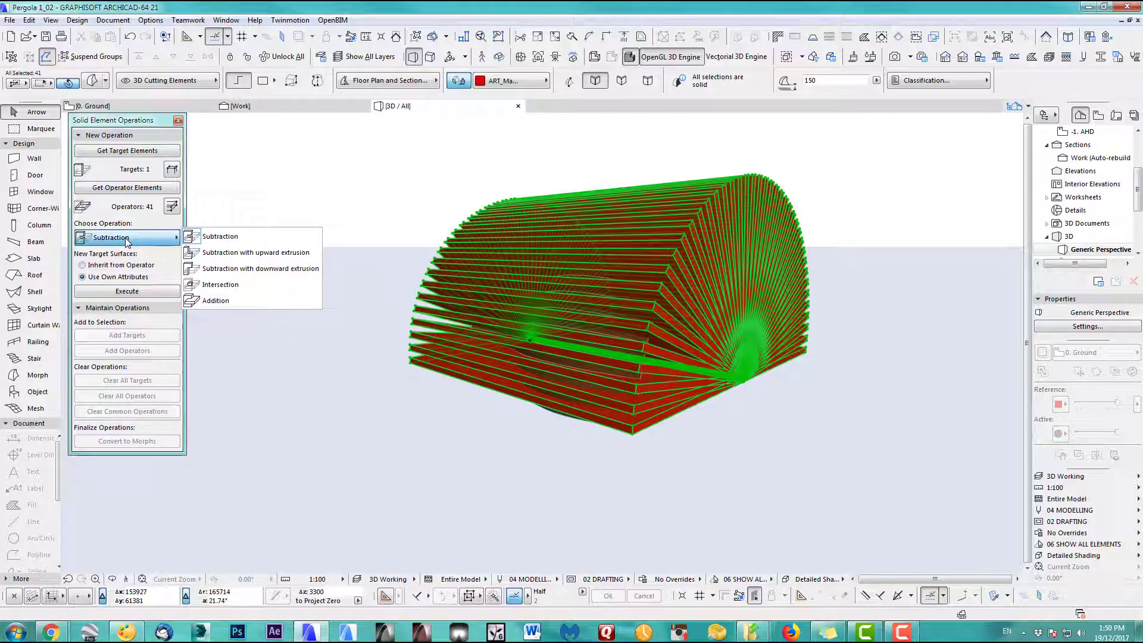
pyautogui.click(211, 238)
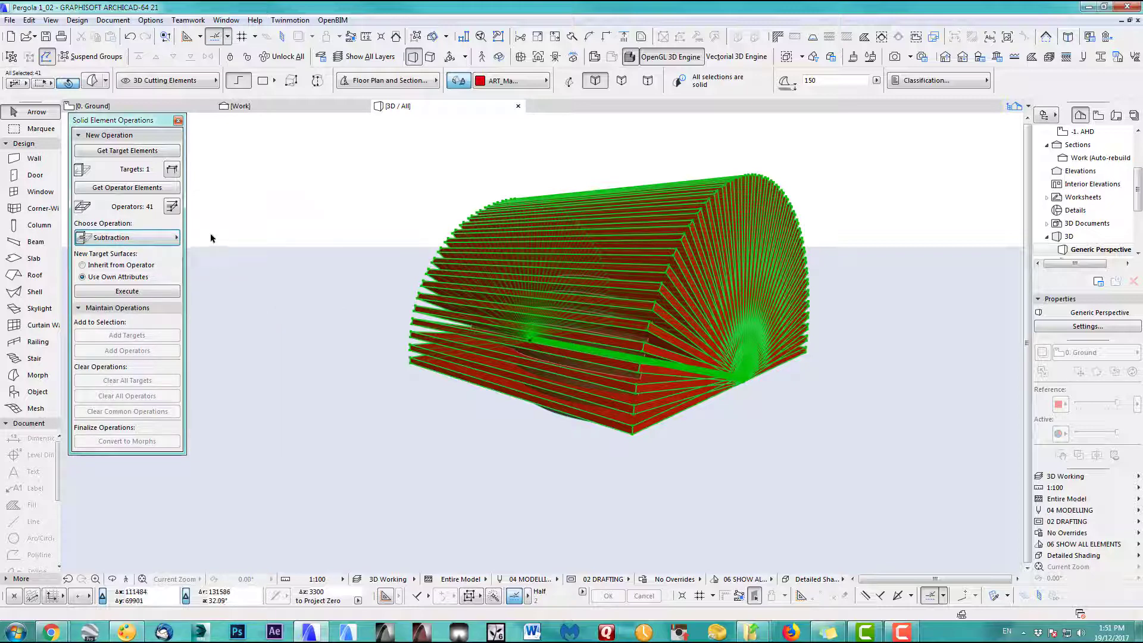
pyautogui.click(134, 292)
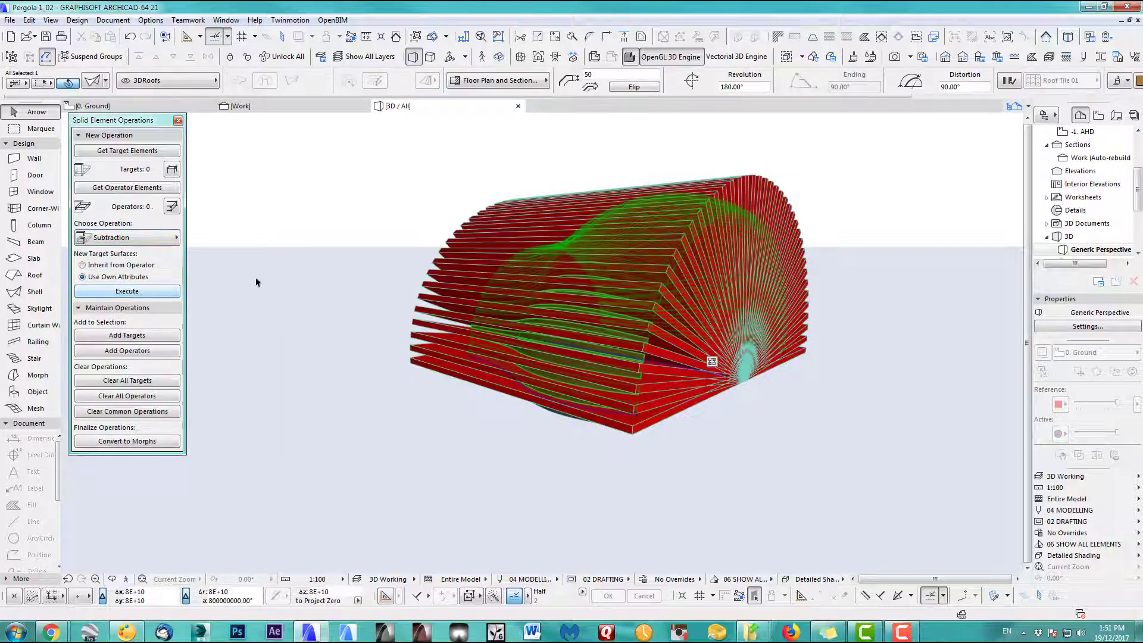
pyautogui.click(375, 203)
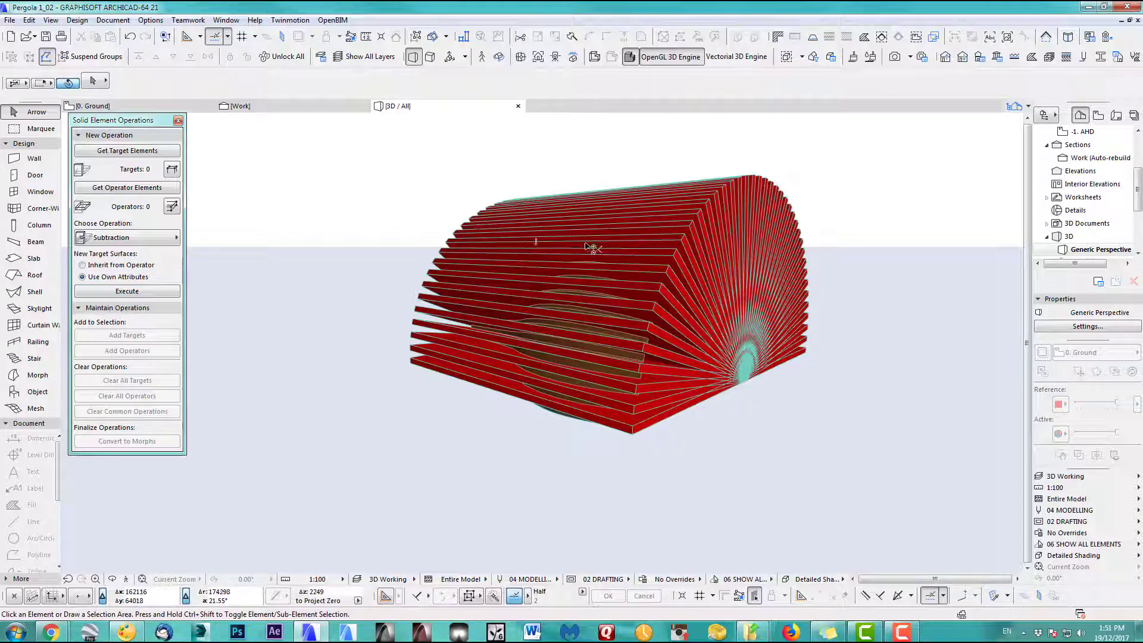
# Step: Apply the 3D Export layer combination and orbit to view the slatted pergola on its base
pyautogui.hotkey('ctrl', 'l')
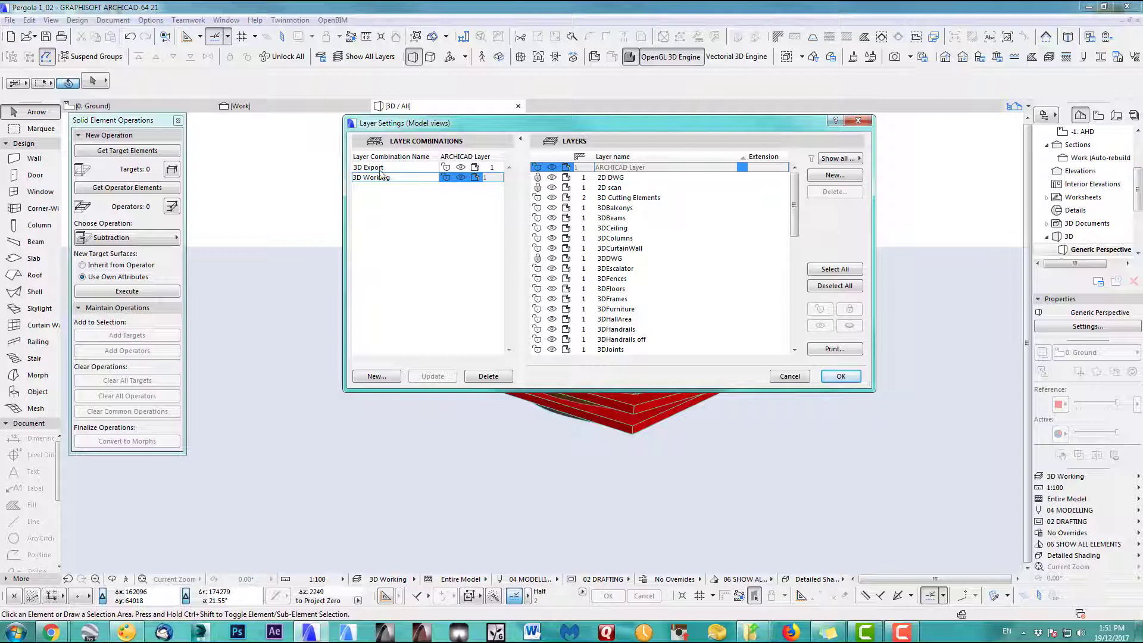
pyautogui.click(379, 168)
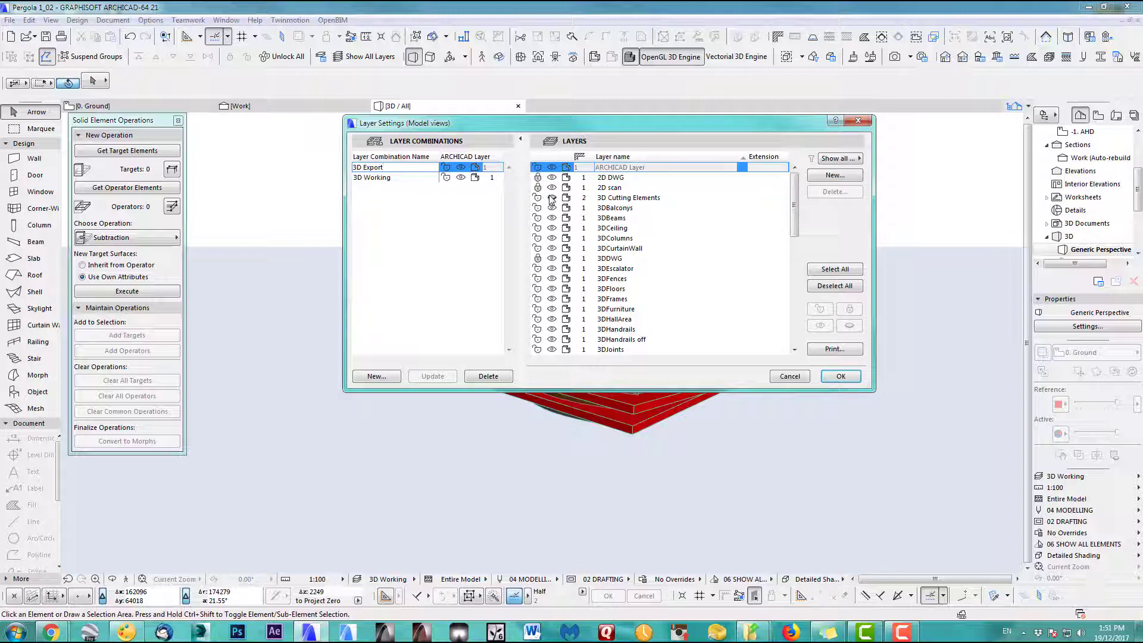
pyautogui.click(402, 178)
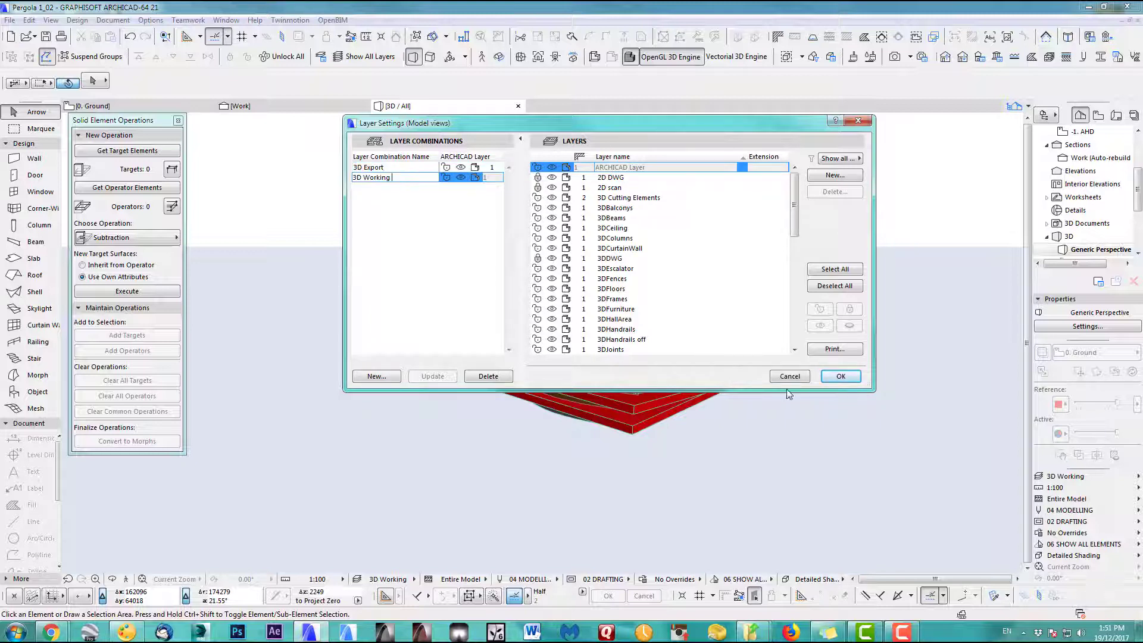
pyautogui.click(400, 168)
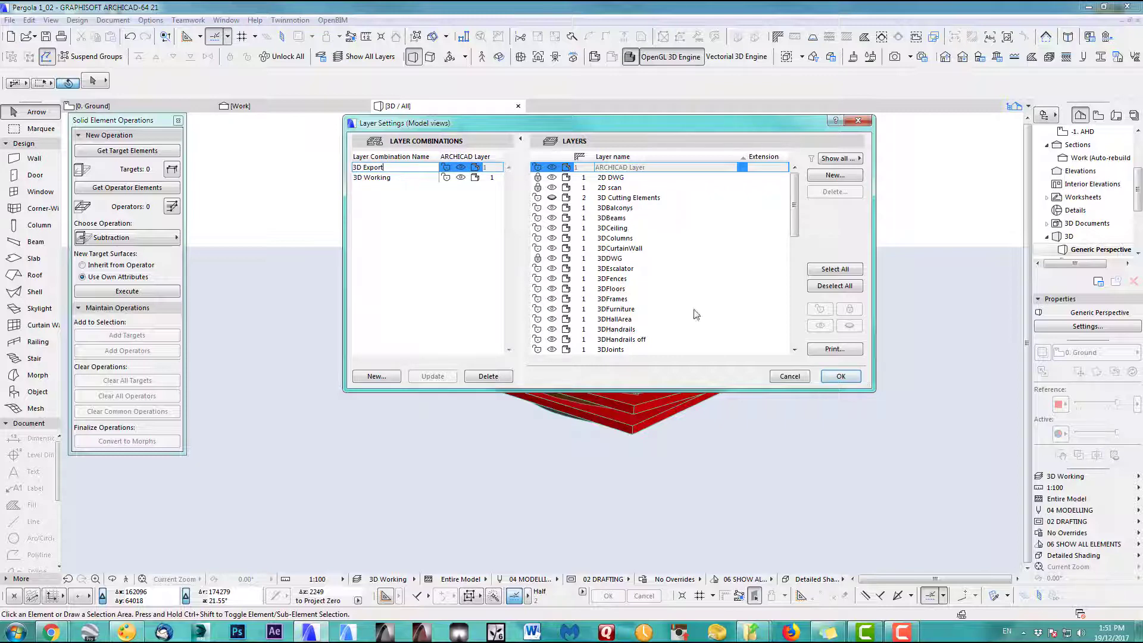
pyautogui.click(840, 376)
pyautogui.keyDown('shift'); pyautogui.moveTo(695, 290); pyautogui.dragTo(575, 407, button='middle'); pyautogui.keyUp('shift')
# Step: Switch to the 0. Ground floor plan and pan and zoom around the pergola shell
pyautogui.scroll(-3, 625, 405)
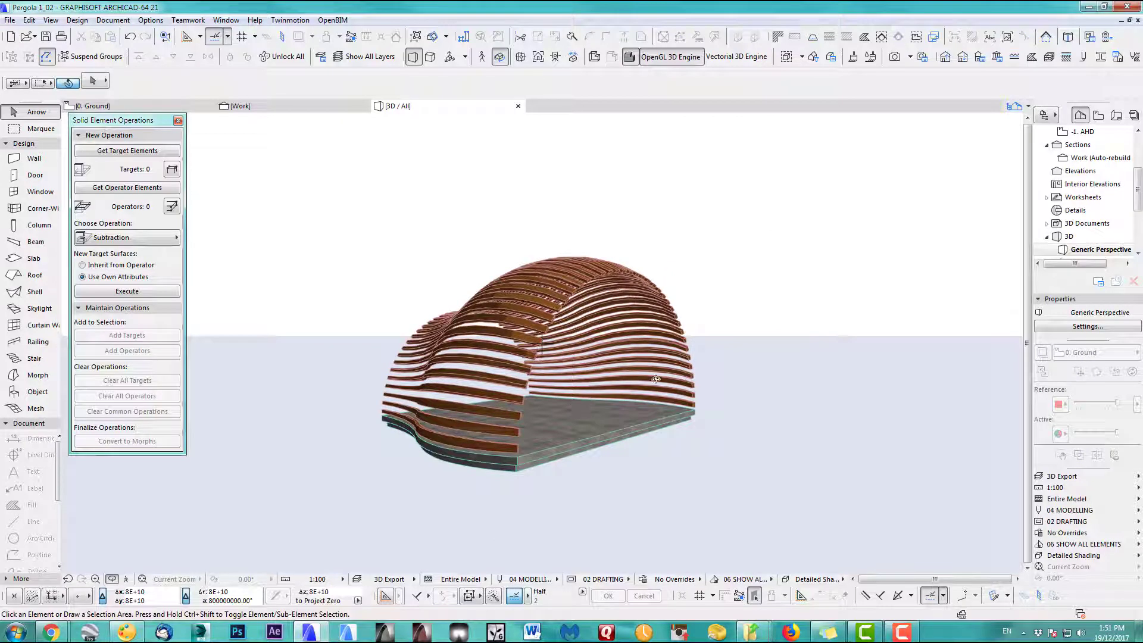
pyautogui.press('F2')
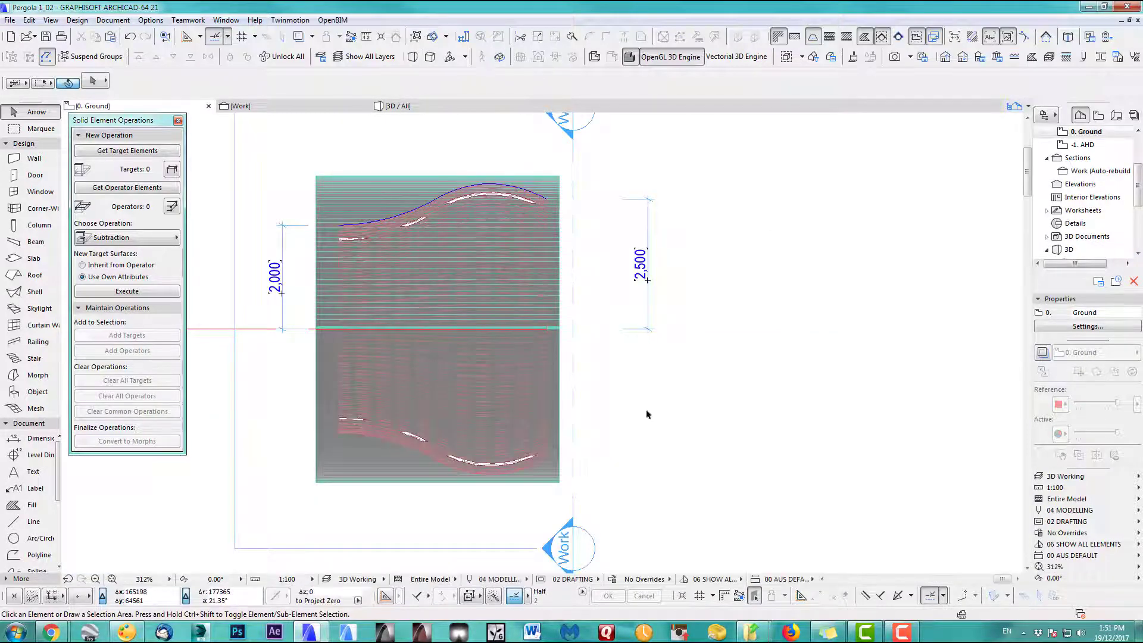
pyautogui.scroll(-3, 650, 421)
pyautogui.moveTo(650, 421); pyautogui.dragTo(674, 412, button='middle')
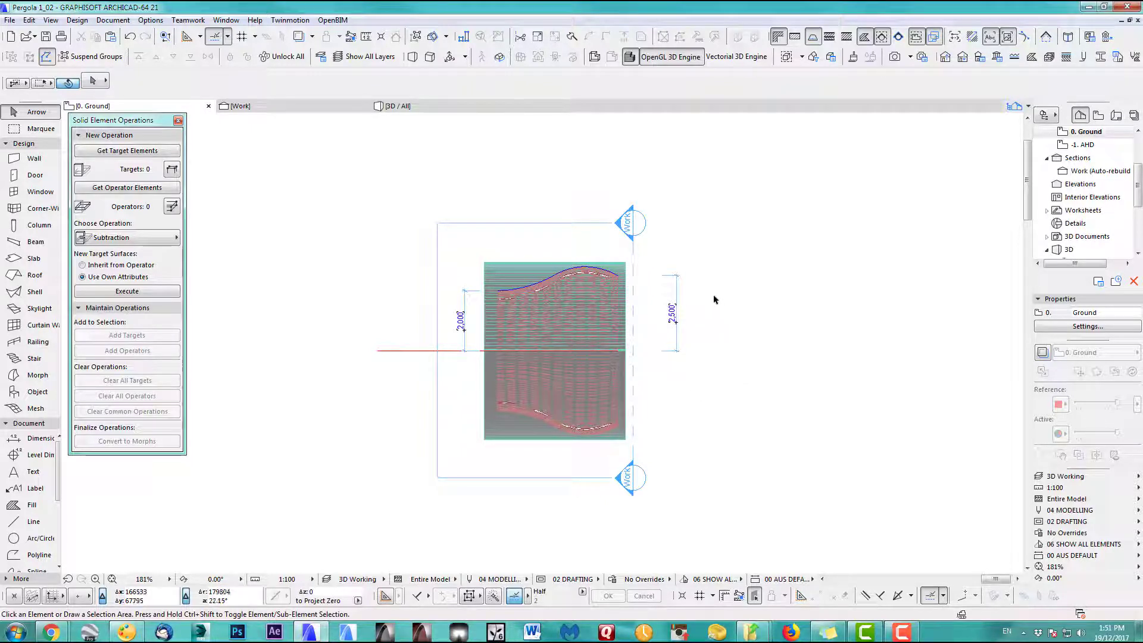
pyautogui.scroll(5, 613, 378)
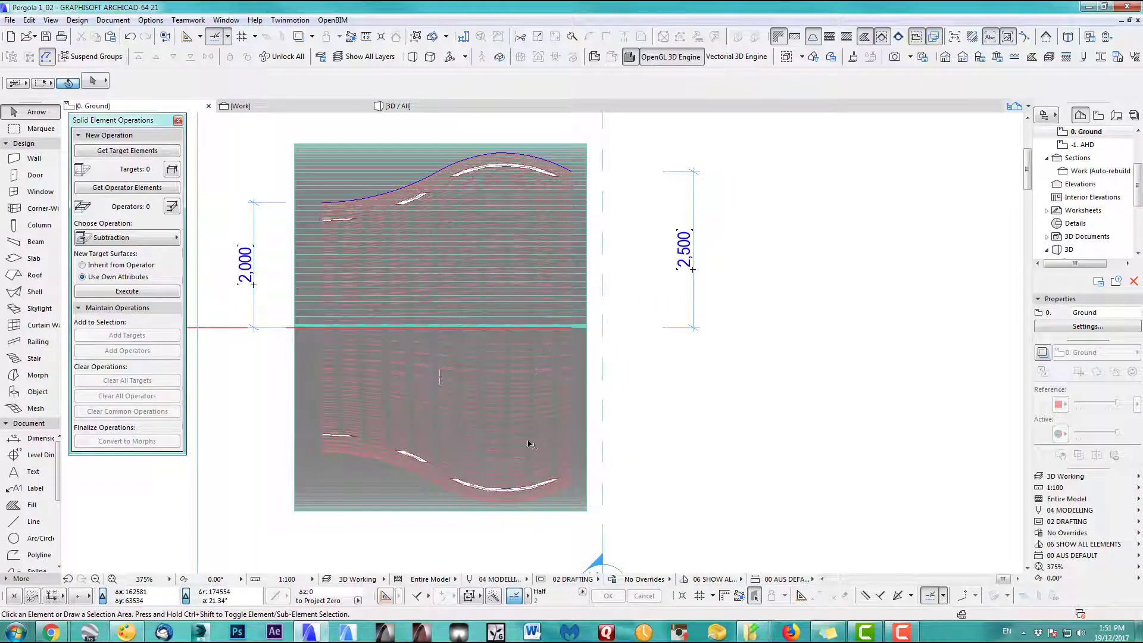
pyautogui.scroll(-3, 531, 436)
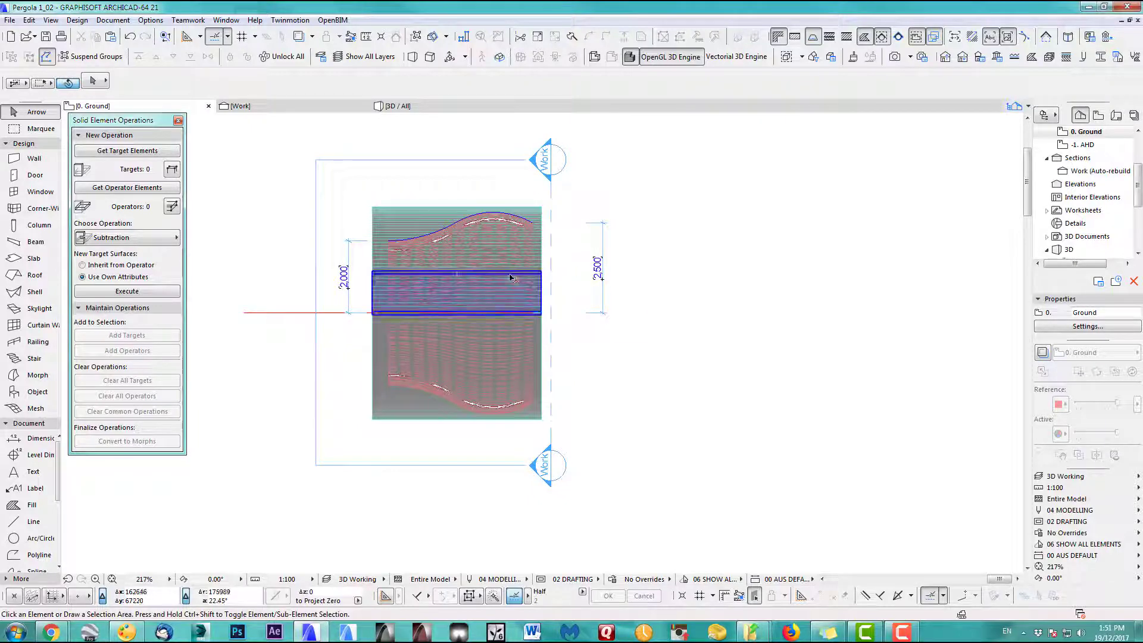
# Step: Switch the floor plan's layer combination to 3D Export
pyautogui.scroll(10, 518, 231)
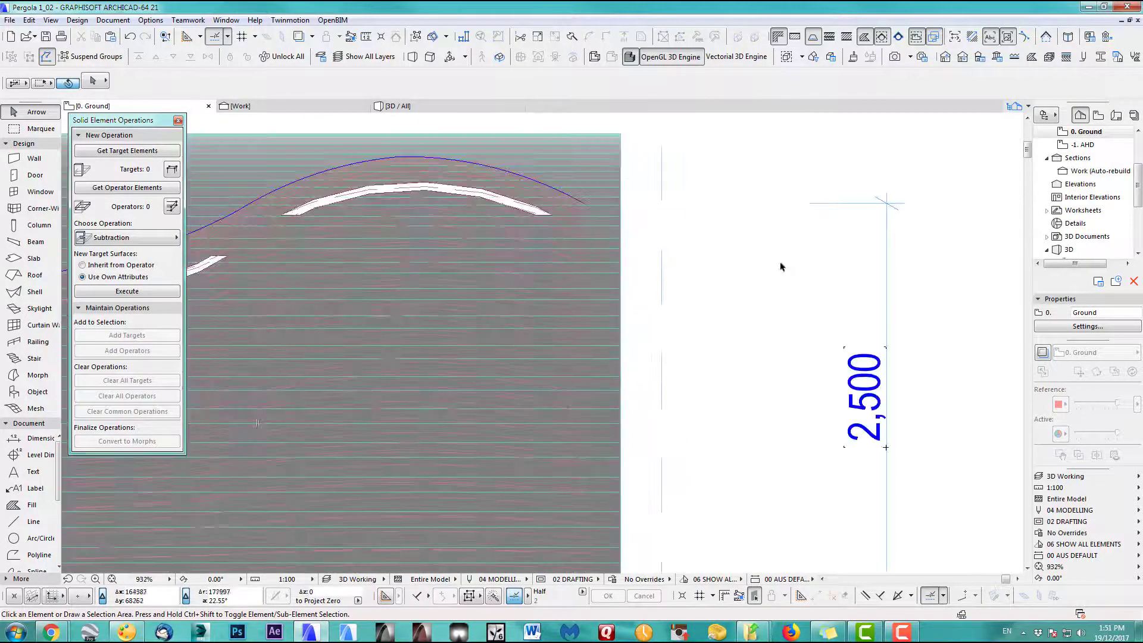
pyautogui.click(1065, 480)
pyautogui.click(1019, 476)
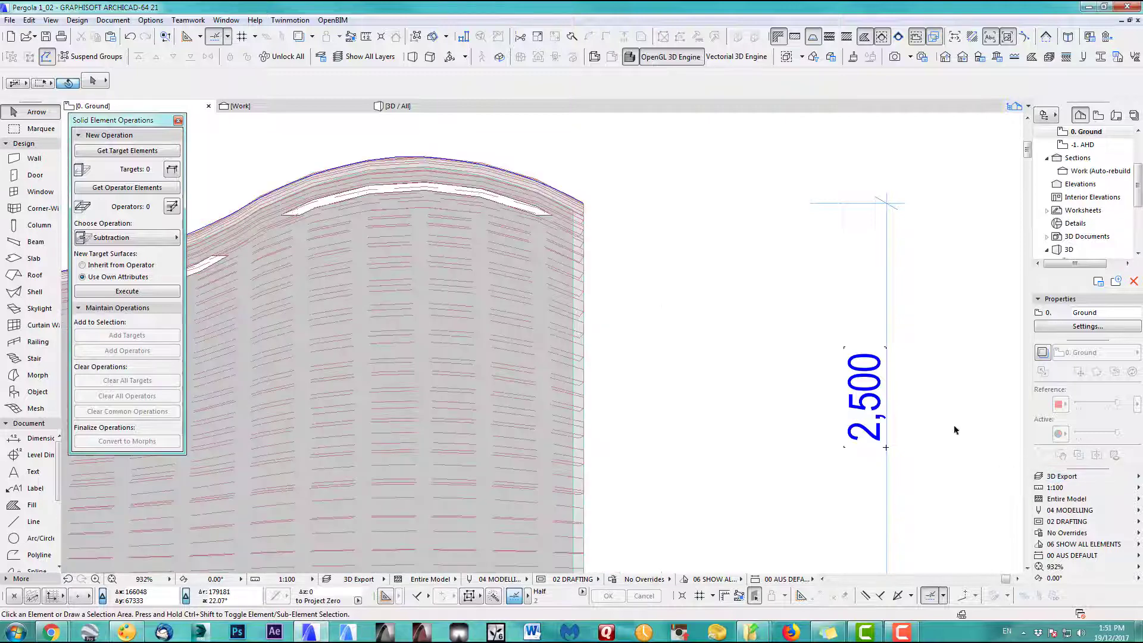
# Step: Drag a copy of the wavy shell and place it to the right of the original
pyautogui.click(587, 331)
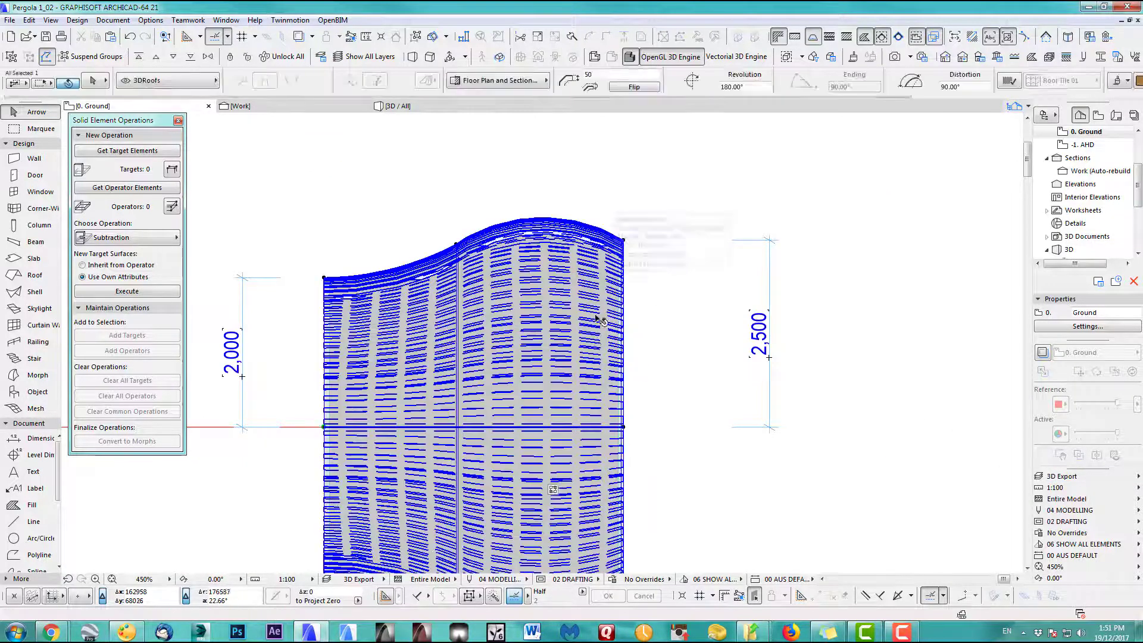
pyautogui.scroll(-5, 465, 280)
pyautogui.scroll(1, 406, 300)
pyautogui.scroll(-1, 406, 332)
pyautogui.hotkey('ctrl', 'shift', 'd')
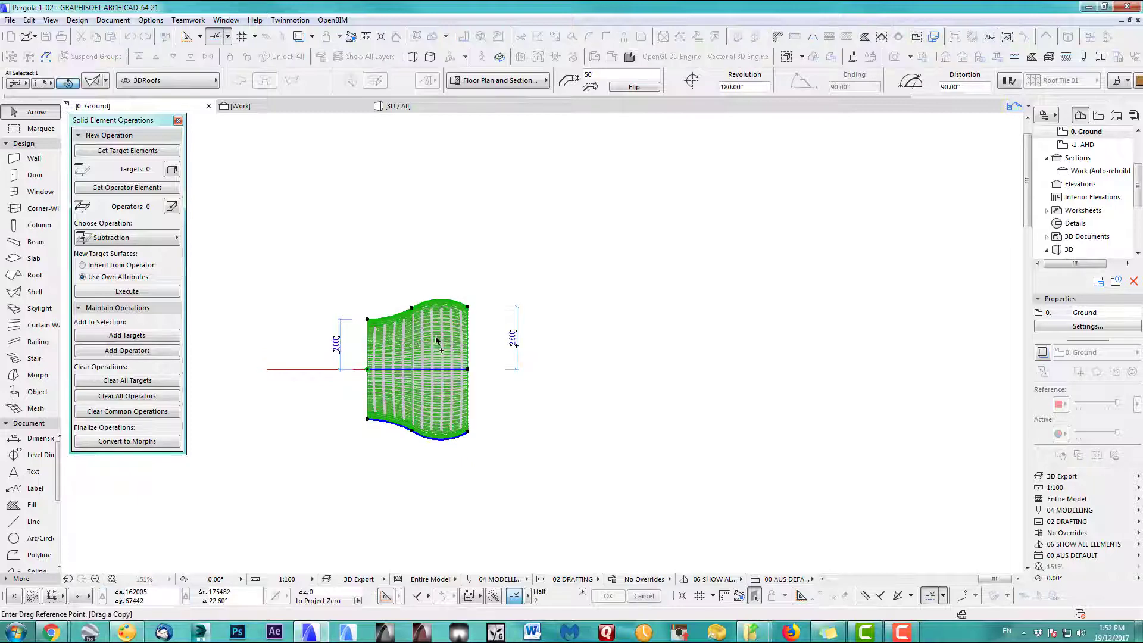
pyautogui.click(441, 342)
pyautogui.click(544, 345)
pyautogui.scroll(5, 536, 352)
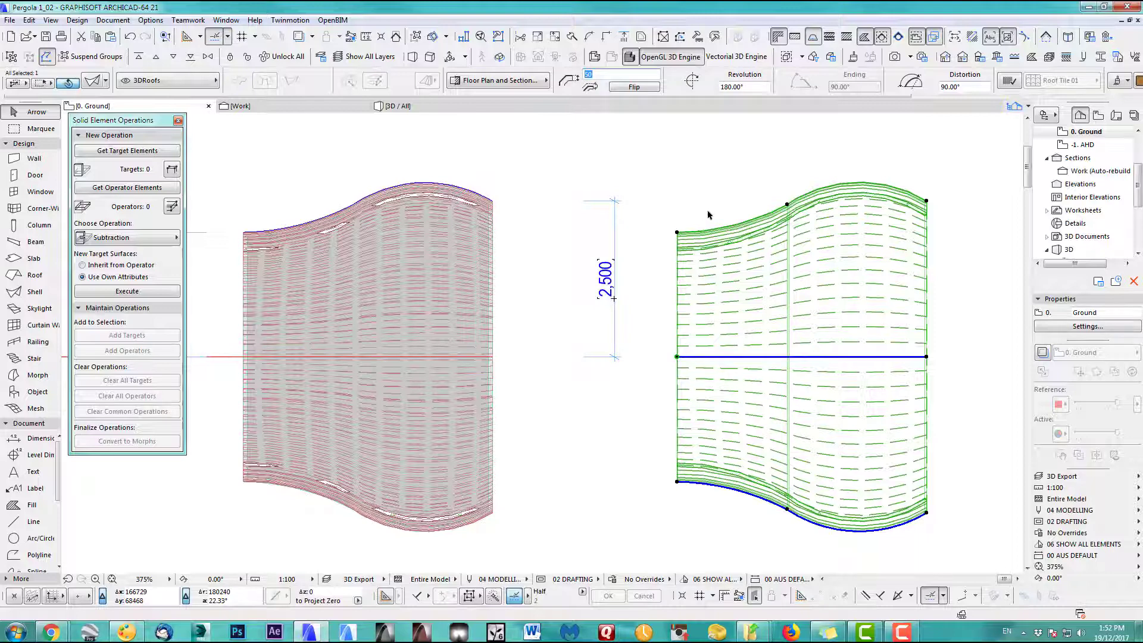
# Step: Move the copy's top-left profile node down 50 and another profile node up 50
pyautogui.scroll(8, 708, 215)
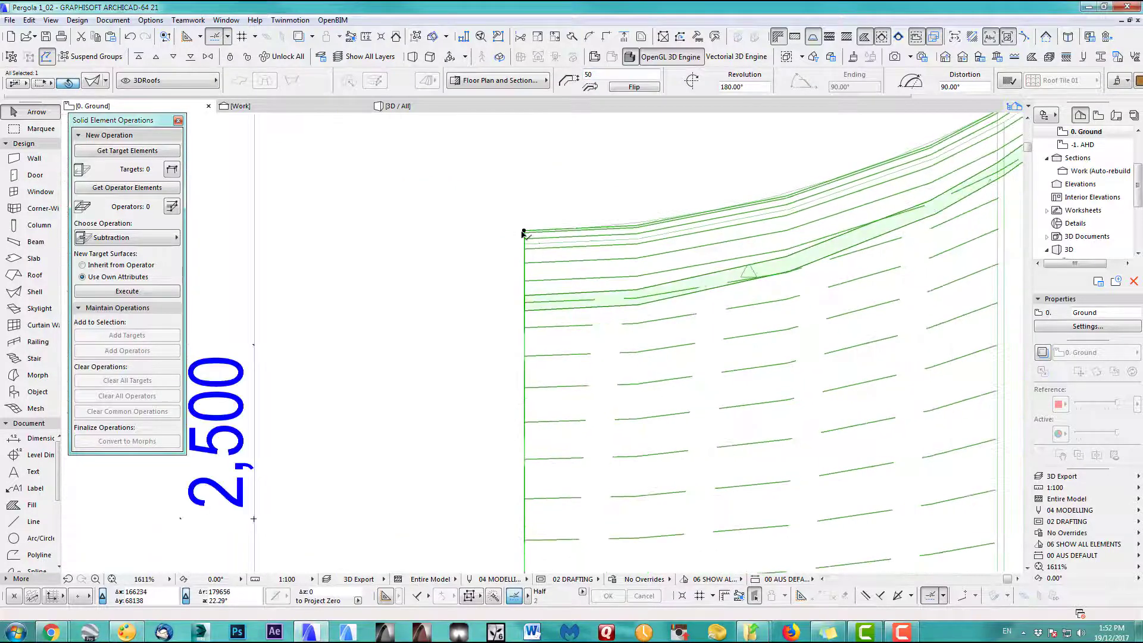
pyautogui.click(523, 232)
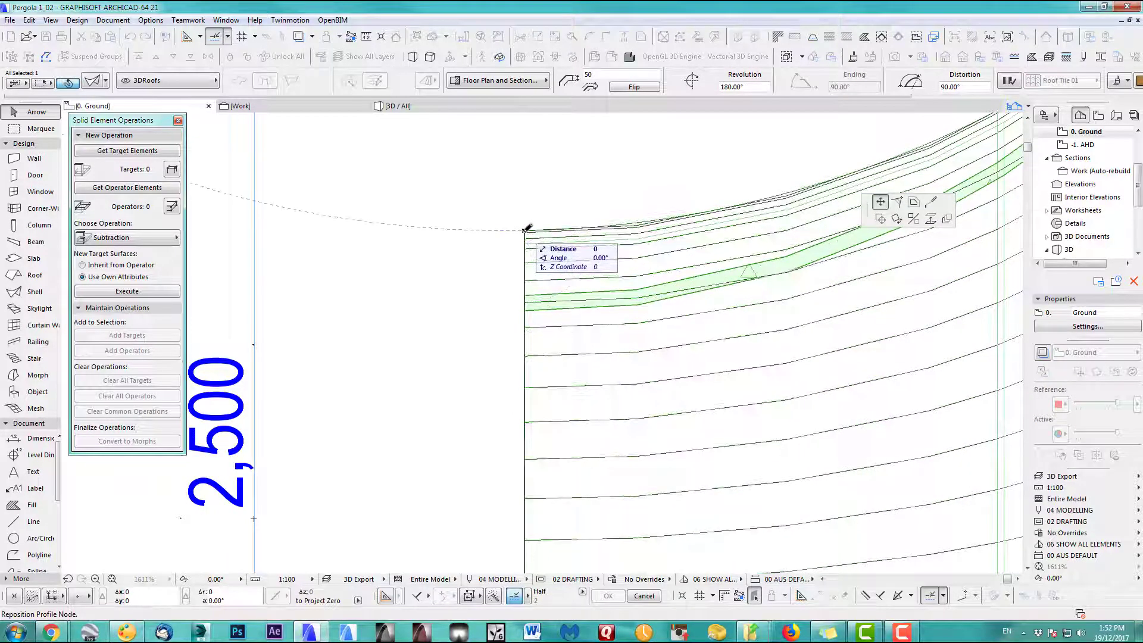
pyautogui.write('y50-')
pyautogui.press('Return')
pyautogui.scroll(-4, 593, 259)
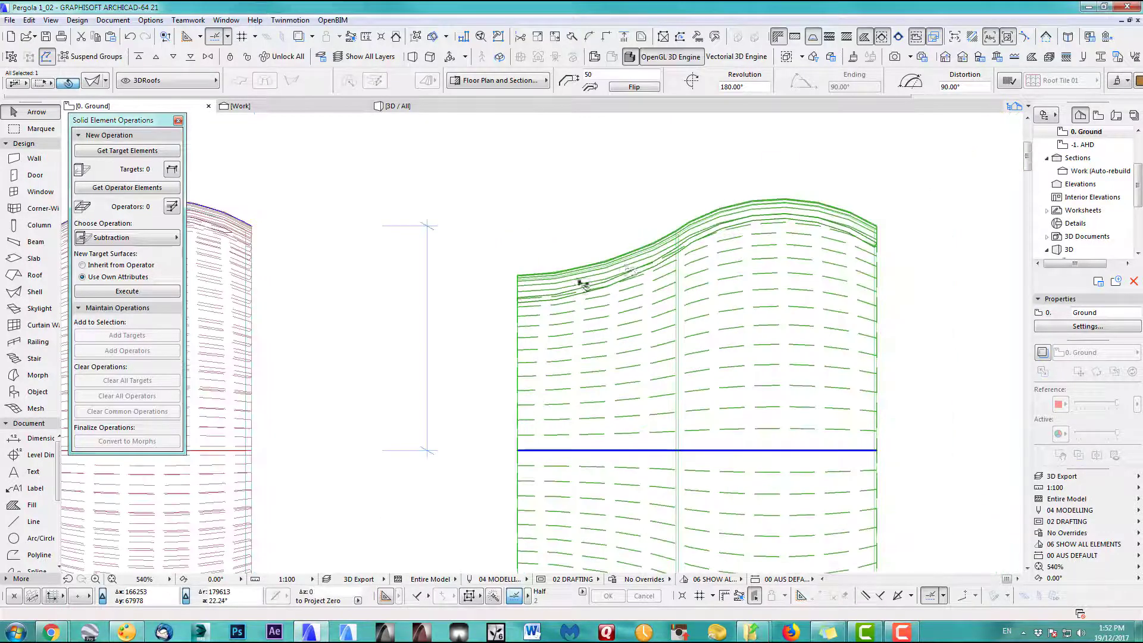
pyautogui.click(587, 257)
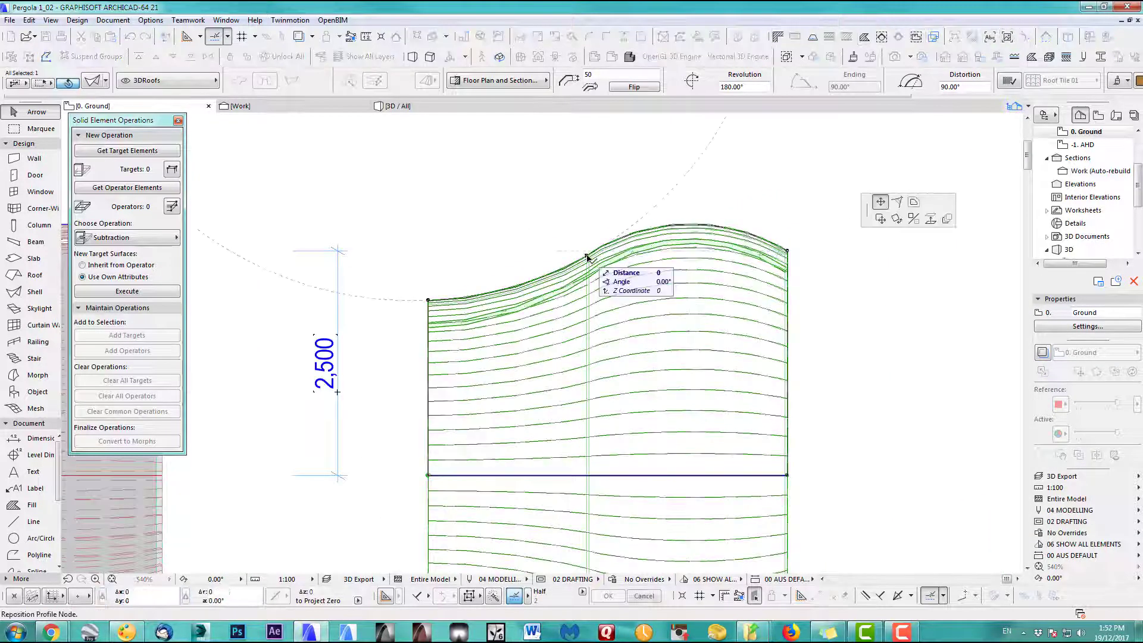
pyautogui.press('y')
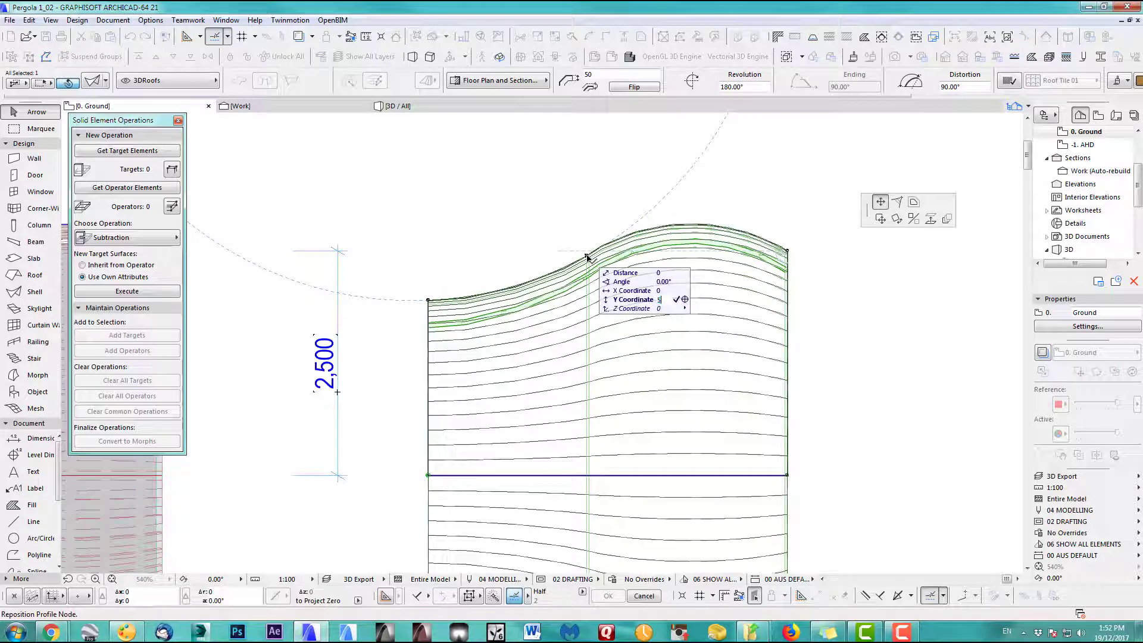
pyautogui.write('50')
pyautogui.press('Return')
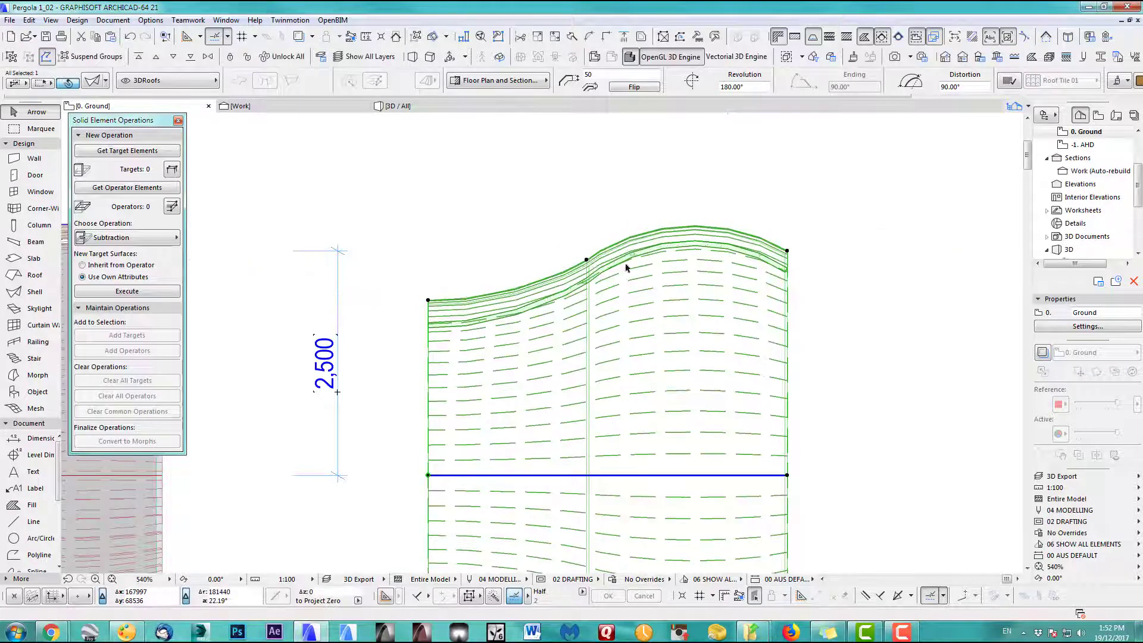
# Step: Shift the roof's top-right profile node vertically by 50
pyautogui.scroll(-1, 586, 257)
pyautogui.moveTo(635, 169); pyautogui.dragTo(588, 108, button='middle')
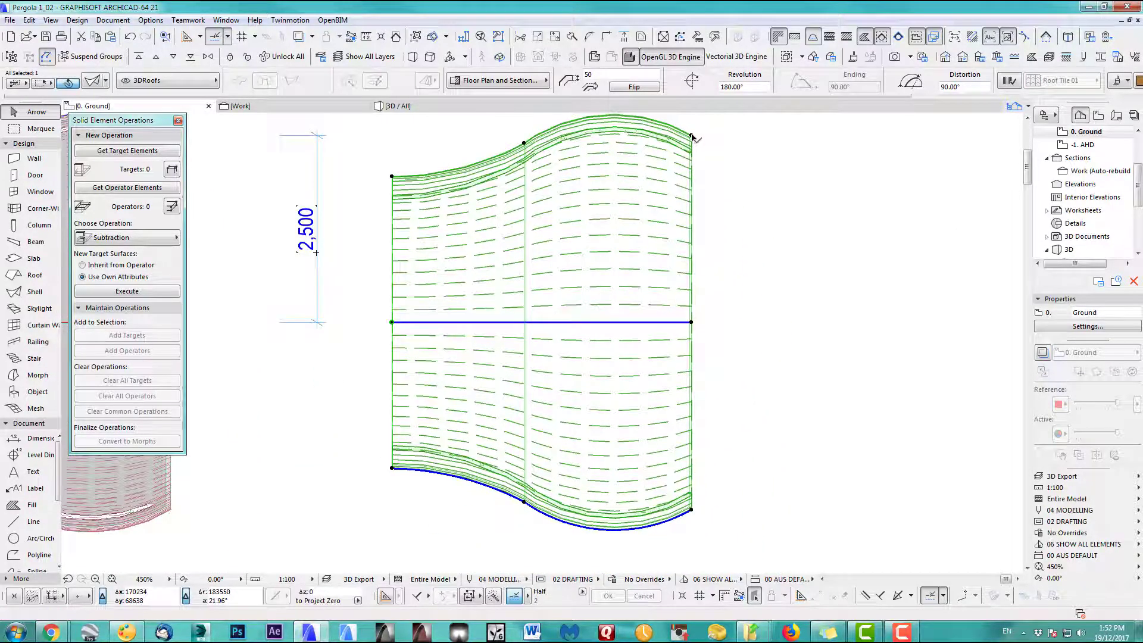
pyautogui.click(691, 136)
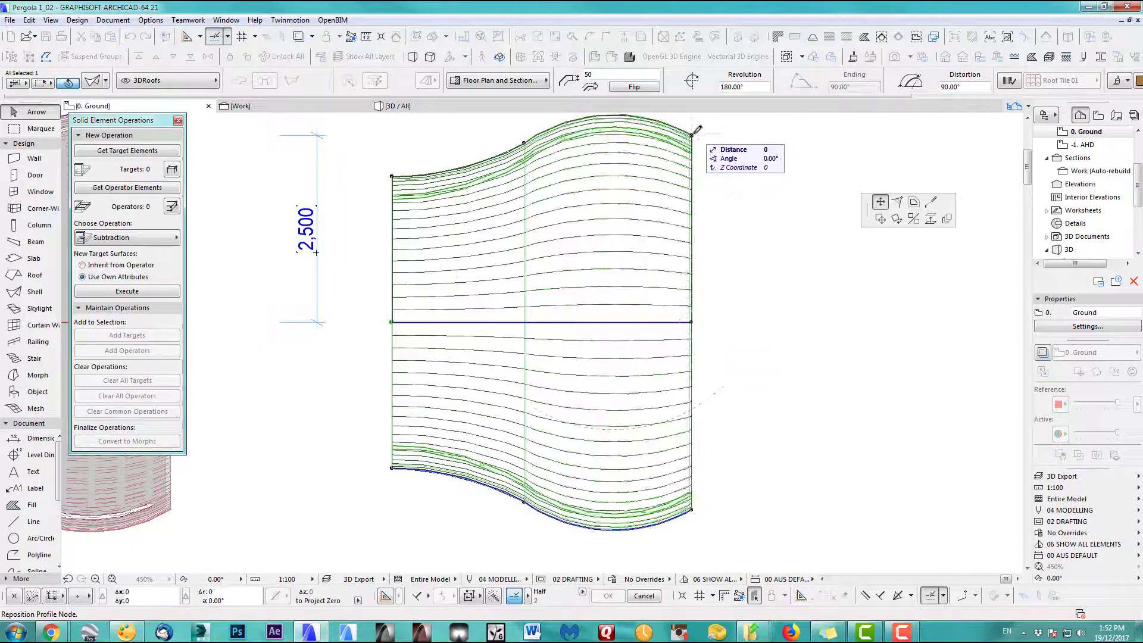
pyautogui.press('y')
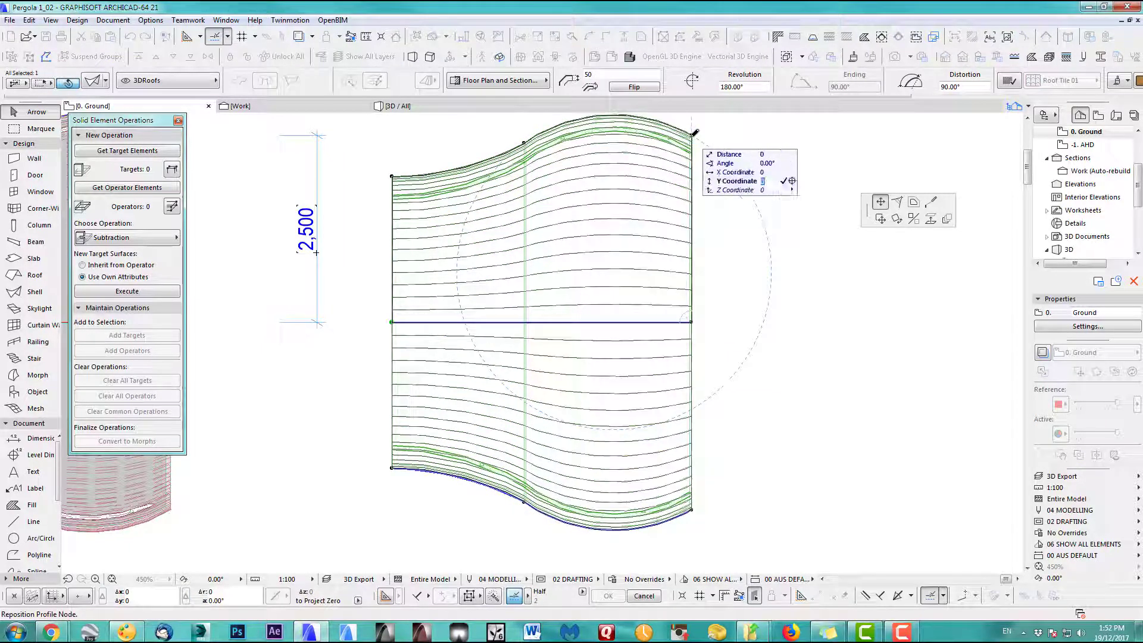
pyautogui.press('Return')
pyautogui.scroll(-3, 711, 303)
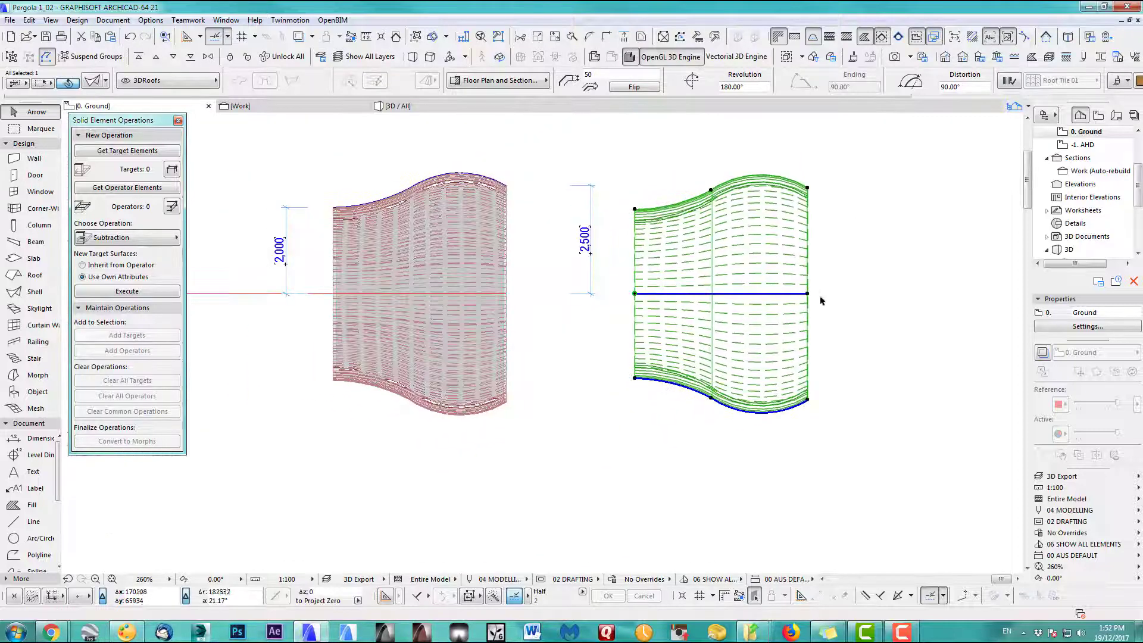
pyautogui.hotkey('ctrl', 'd')
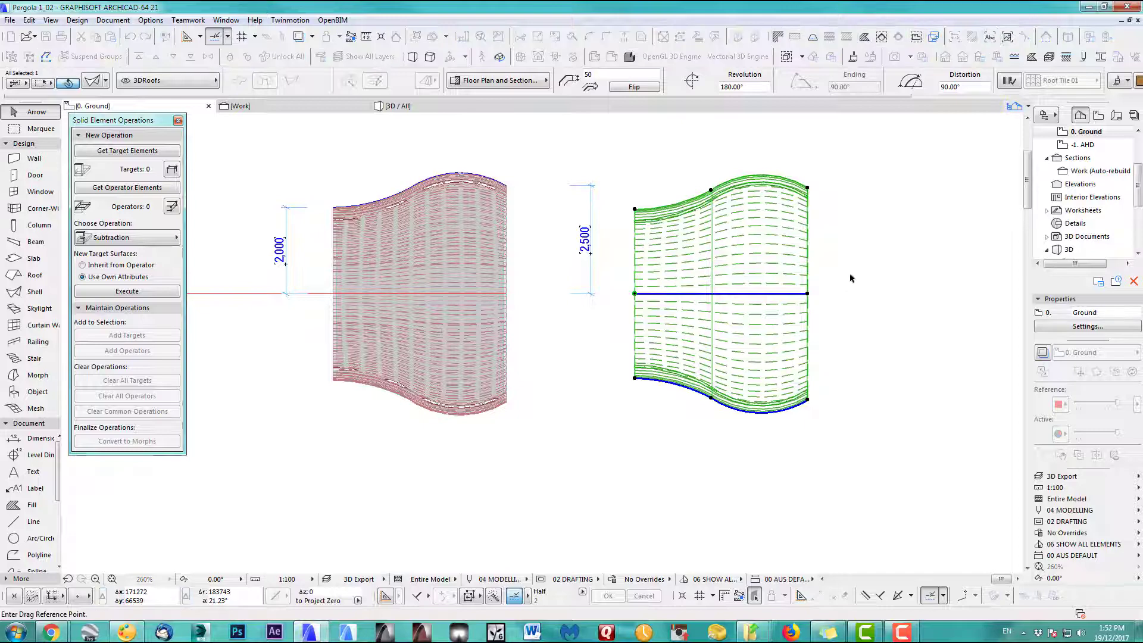
pyautogui.click(807, 294)
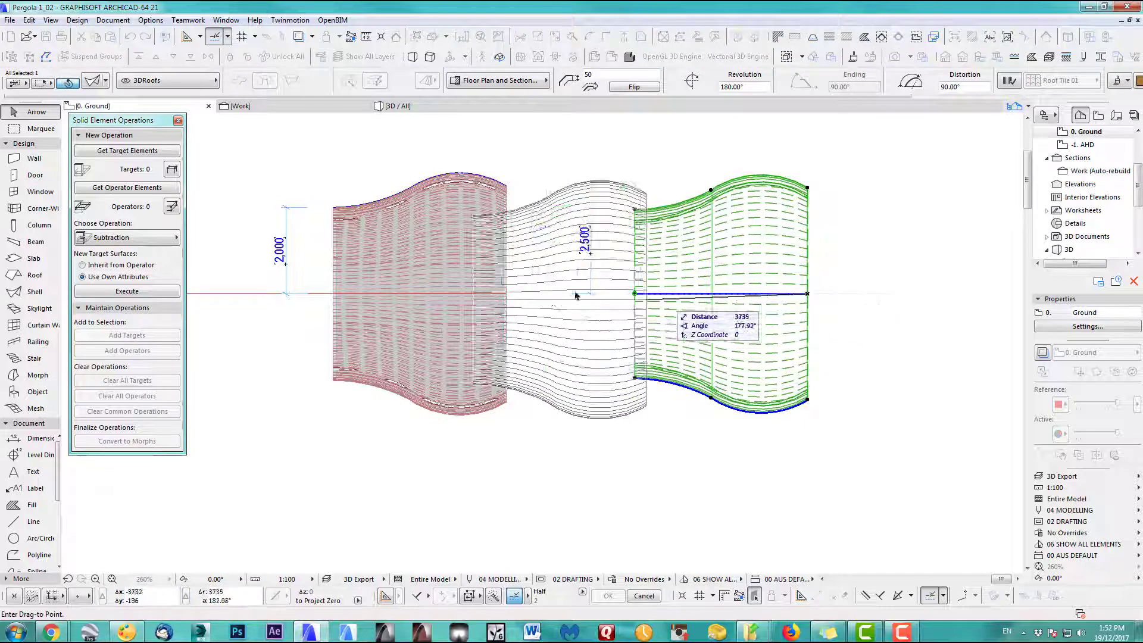
pyautogui.scroll(8, 573, 294)
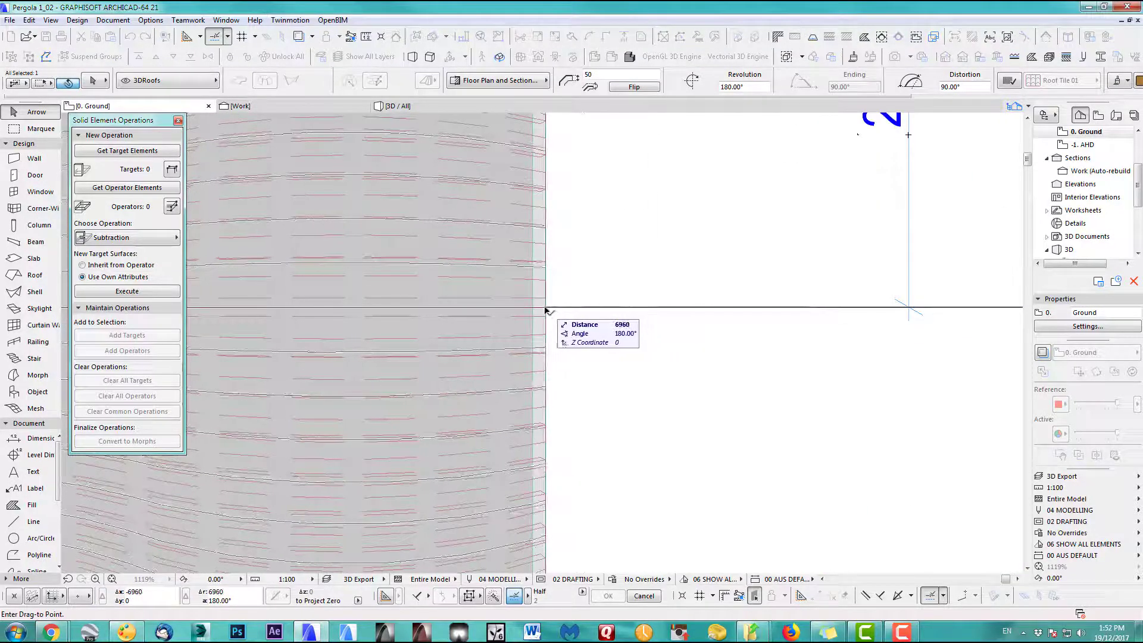
pyautogui.click(565, 311)
pyautogui.scroll(-4, 643, 325)
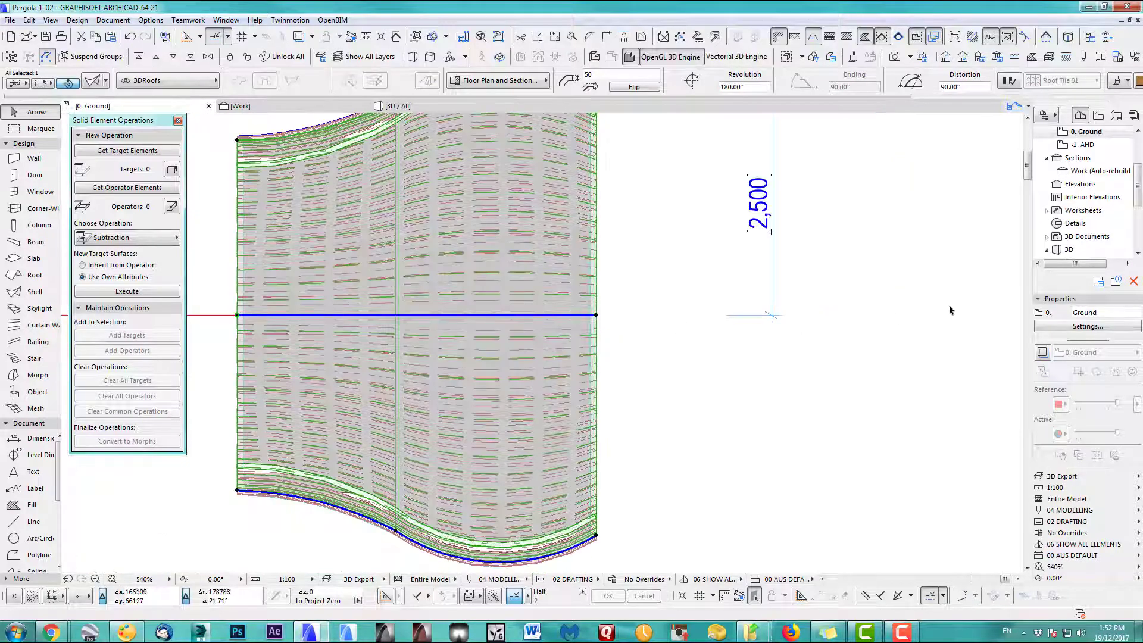
pyautogui.press('Escape')
pyautogui.scroll(-3, 816, 388)
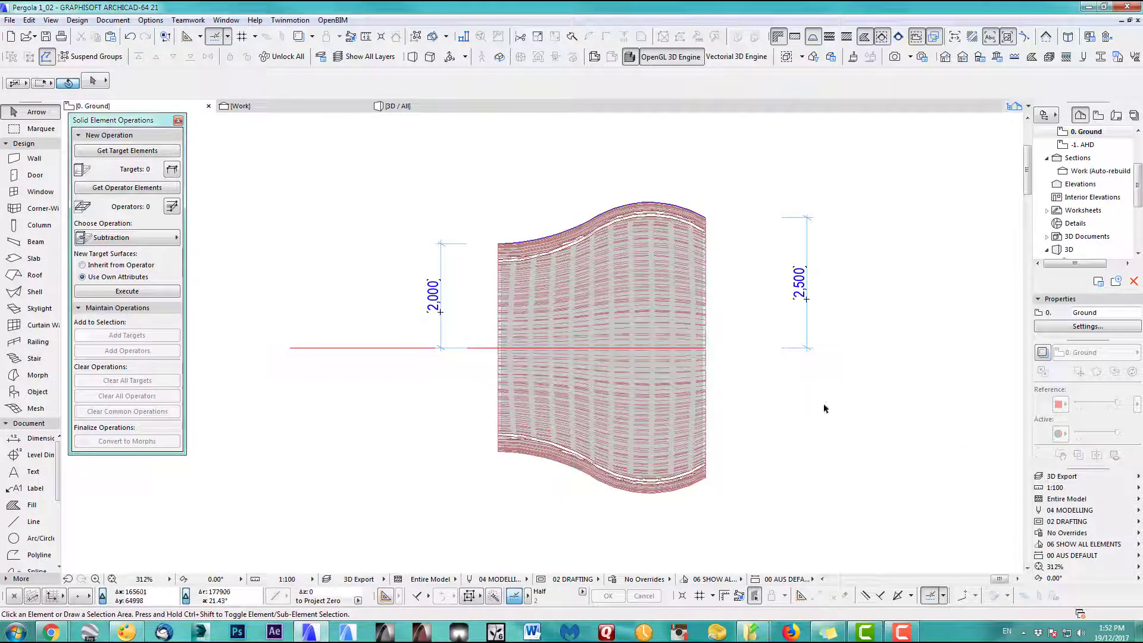
pyautogui.press('F3')
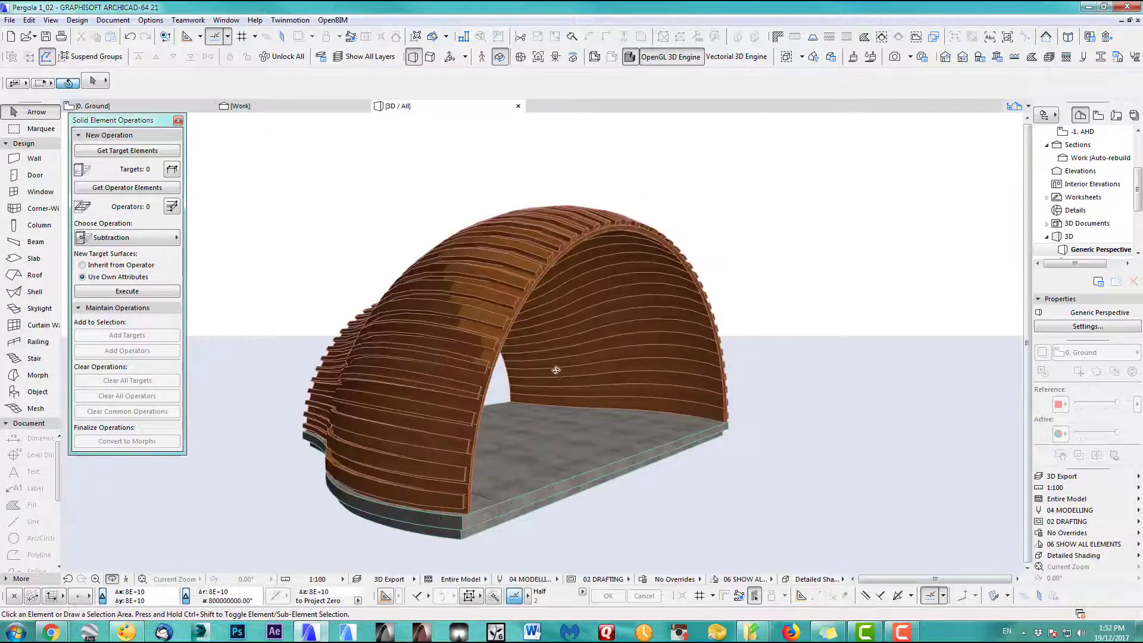
pyautogui.scroll(4, 454, 398)
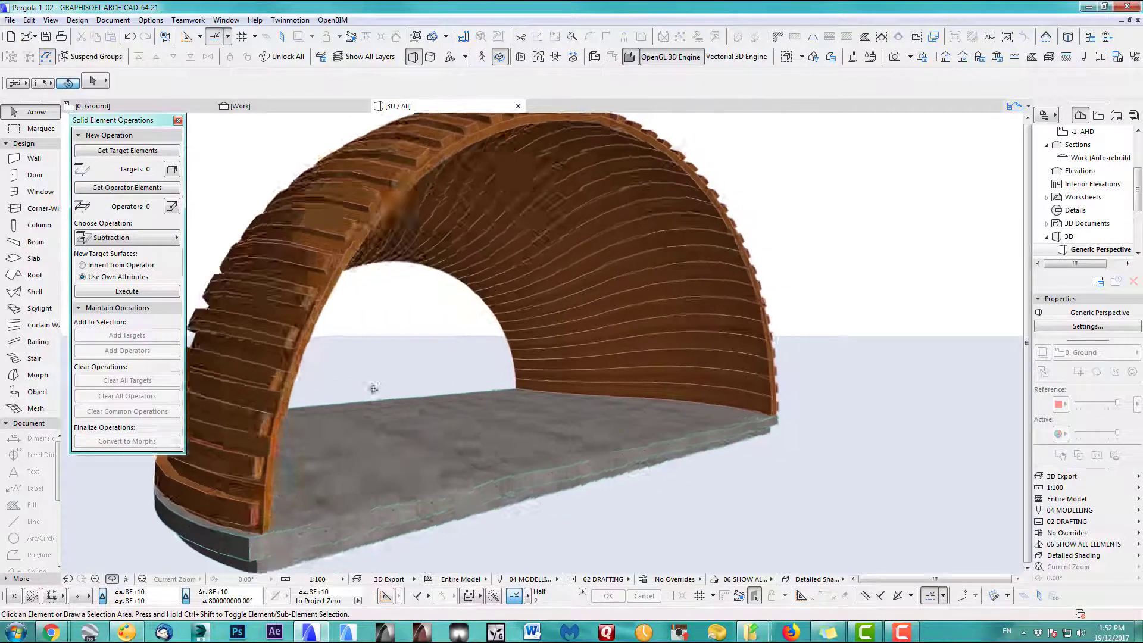
pyautogui.scroll(3, 461, 411)
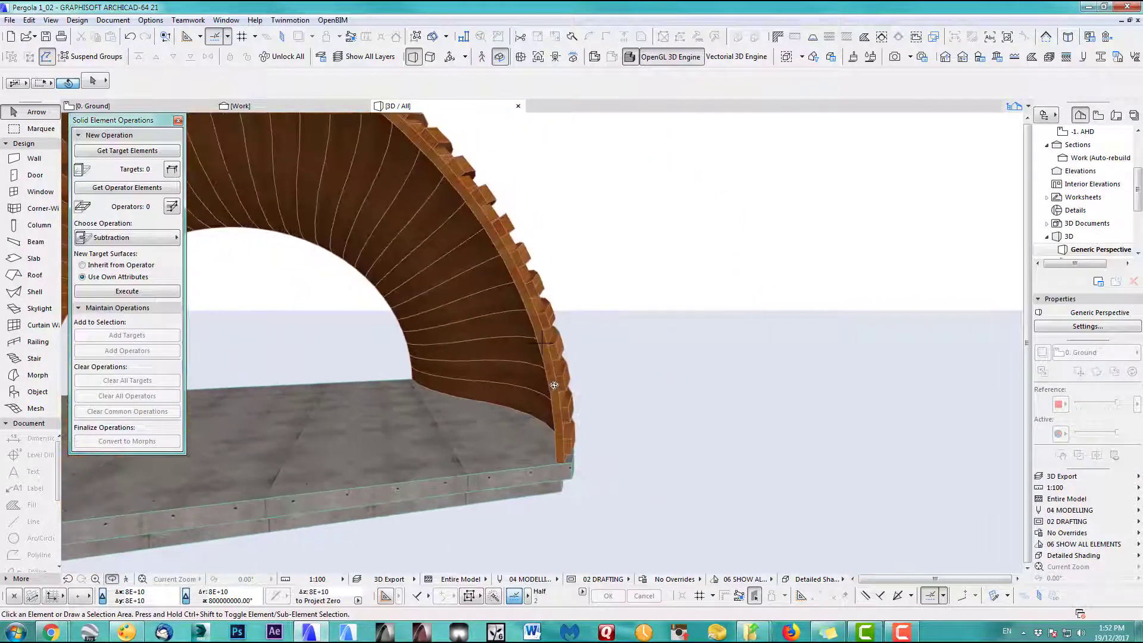
pyautogui.scroll(3, 554, 385)
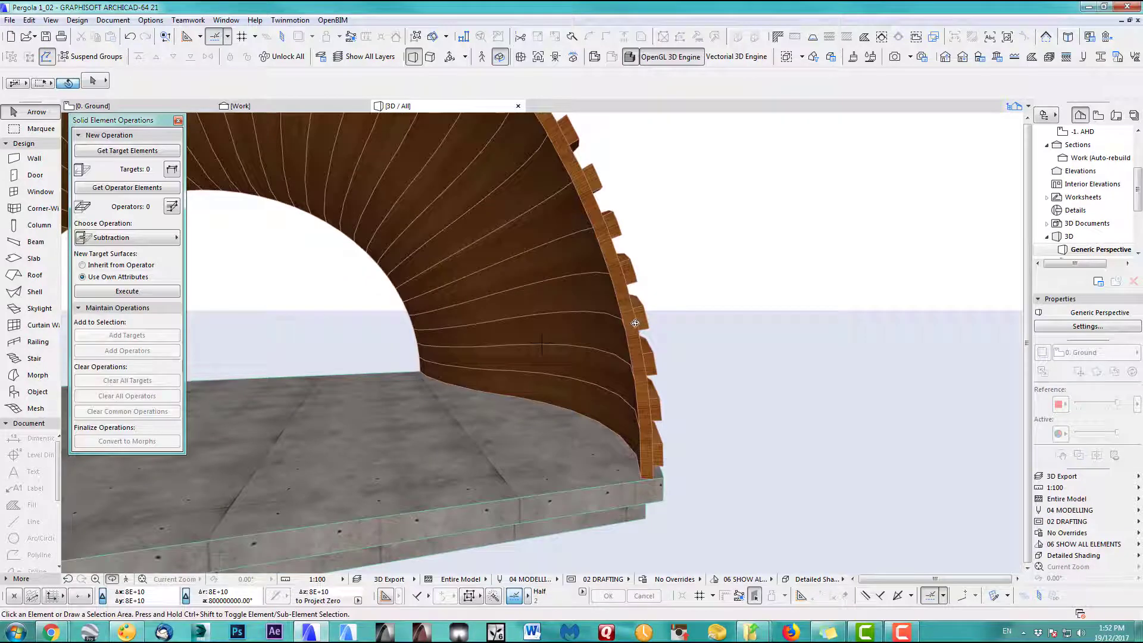
pyautogui.scroll(-8, 635, 323)
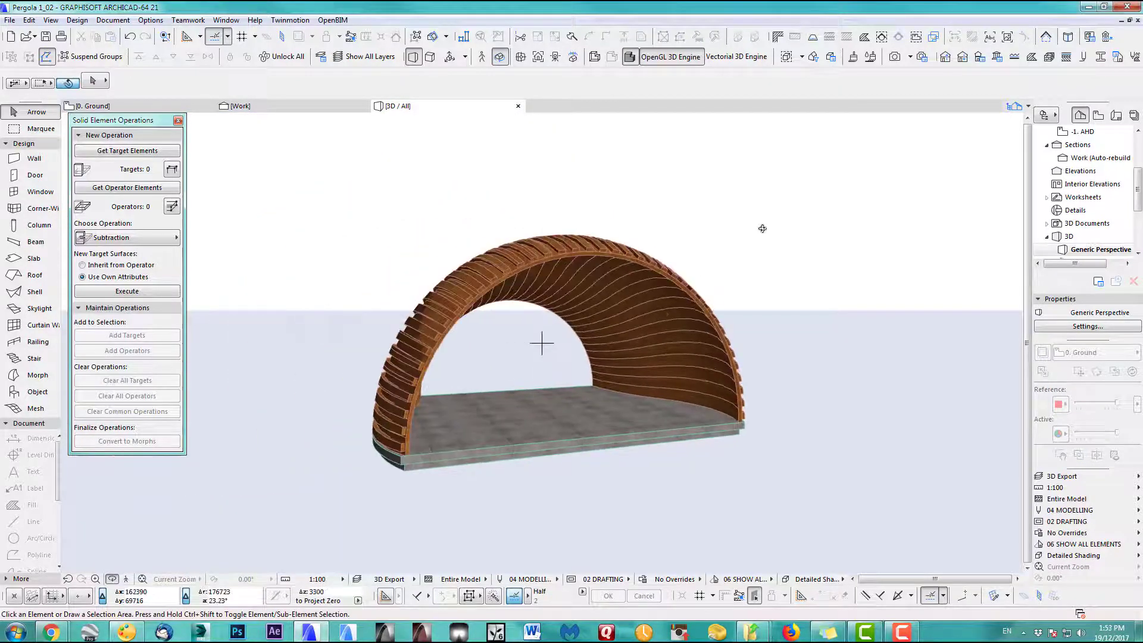
pyautogui.press('F2')
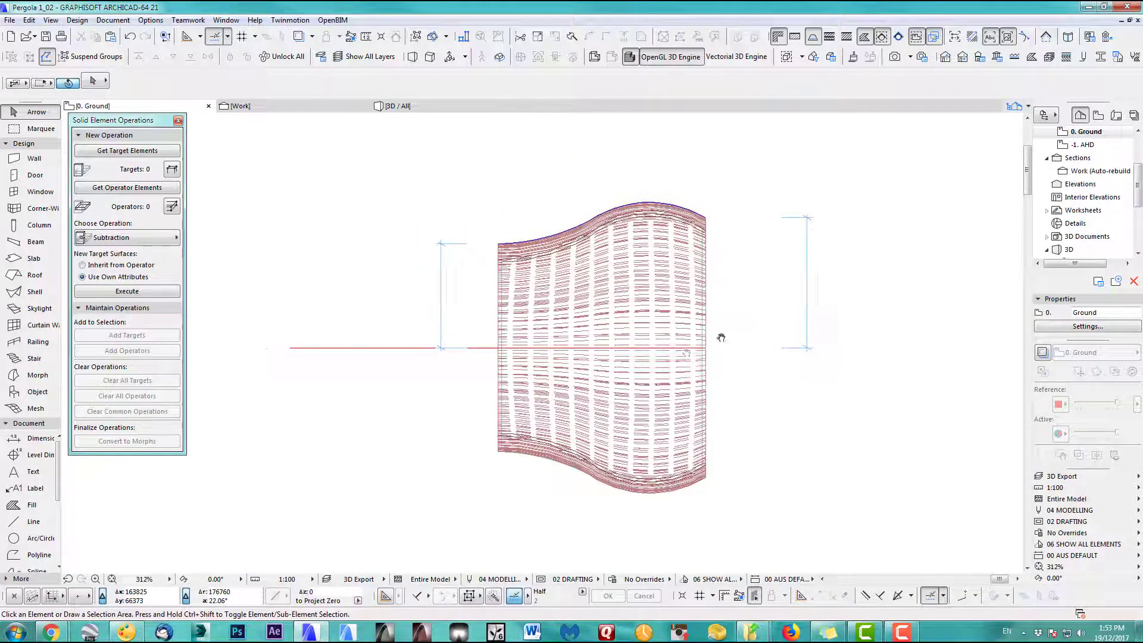
pyautogui.moveTo(700, 341); pyautogui.dragTo(596, 353, button='middle')
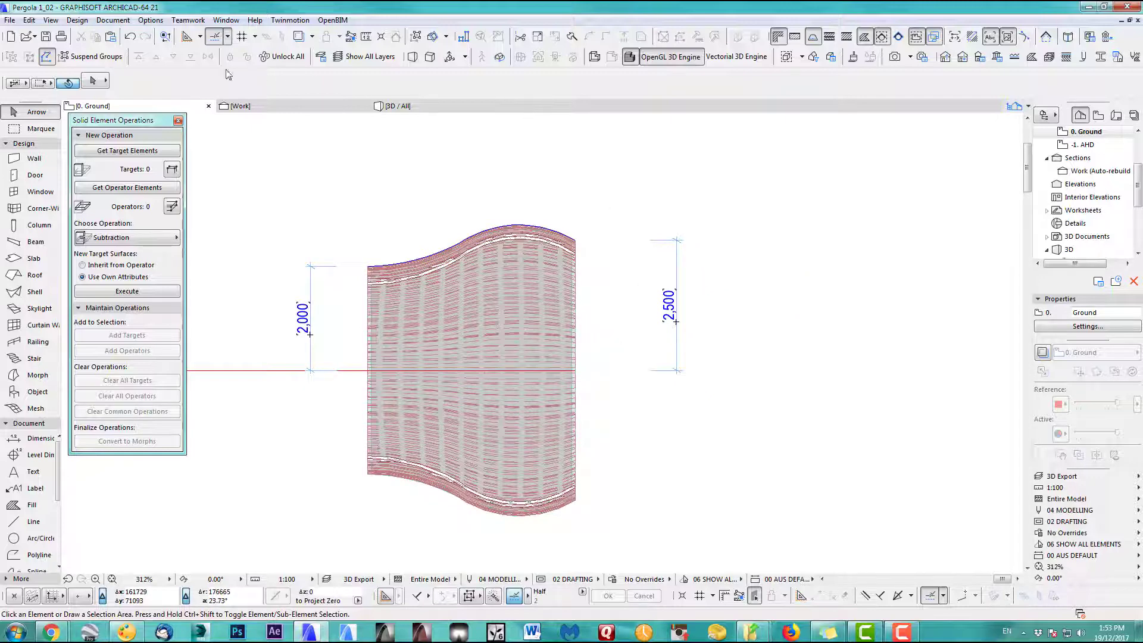
pyautogui.scroll(3, 597, 309)
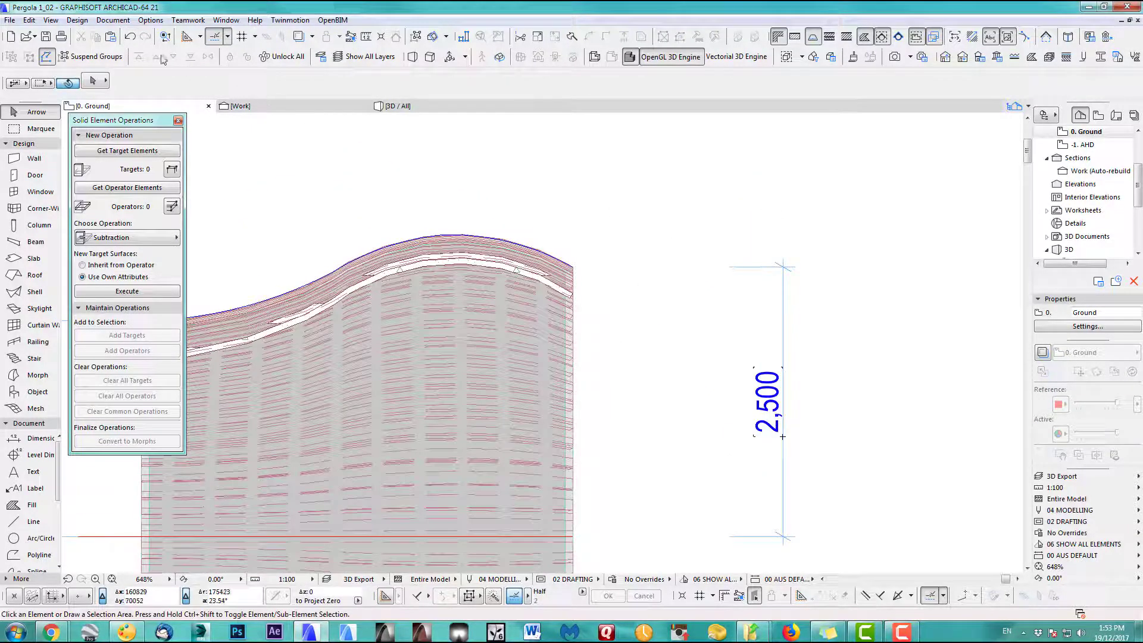
pyautogui.click(130, 36)
pyautogui.scroll(-3, 739, 320)
pyautogui.moveTo(664, 305); pyautogui.dragTo(391, 219, button='middle')
pyautogui.scroll(-2, 619, 310)
pyautogui.click(622, 206)
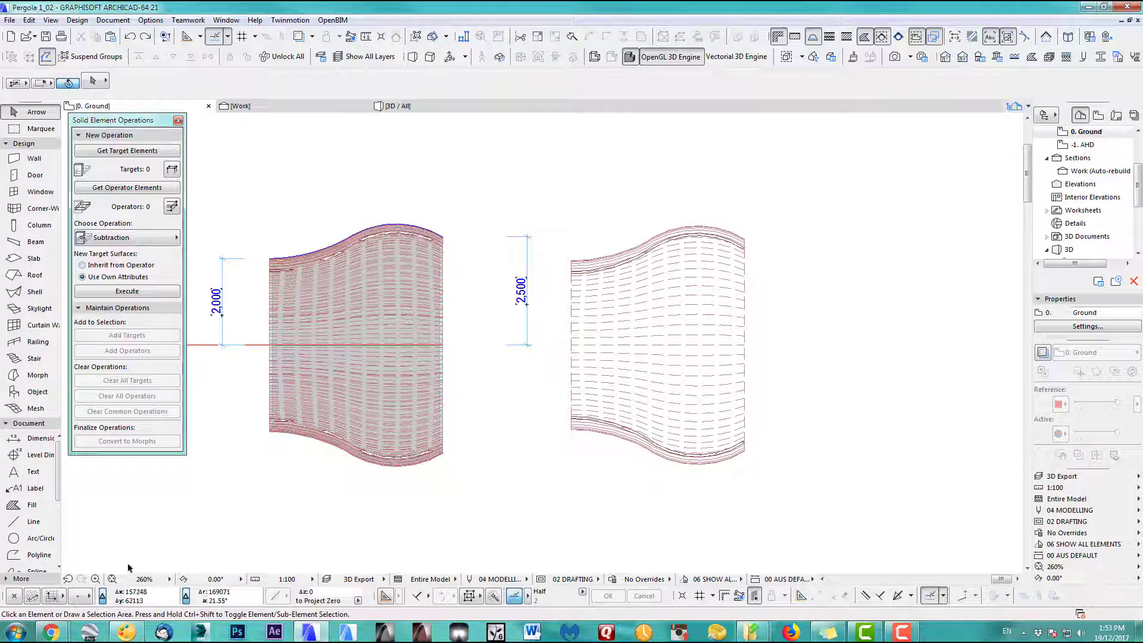
# Step: Draw a red pen 20 vertical line at the right shell's left edge, extending above it
pyautogui.click(34, 522)
pyautogui.keyDown('shift'); pyautogui.scroll(-1, 595, 298); pyautogui.keyUp('shift')
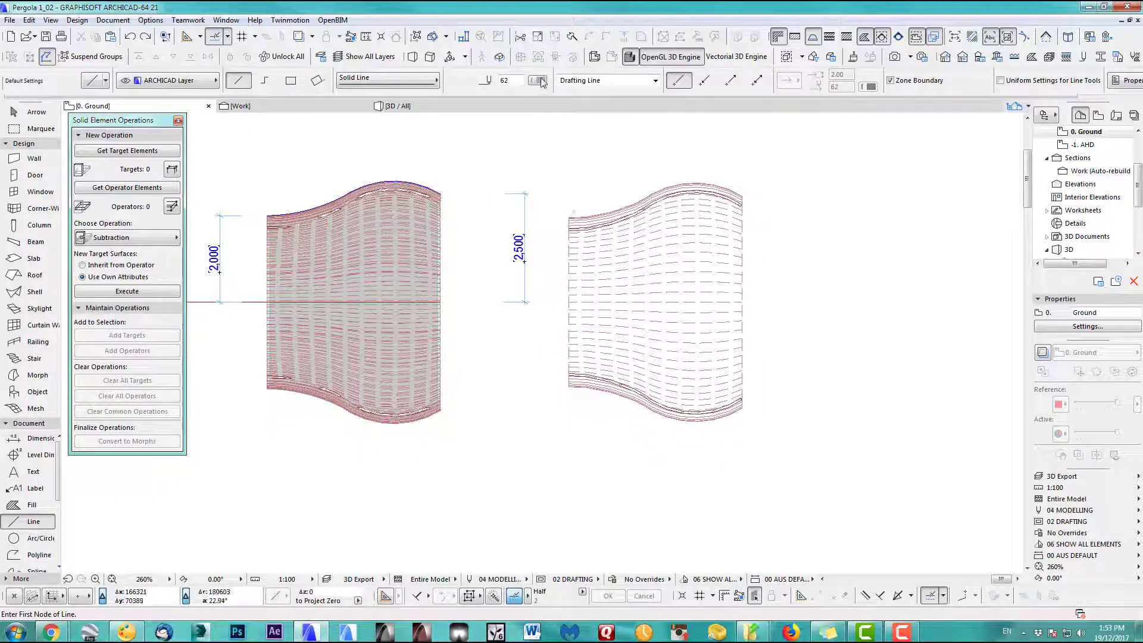
pyautogui.click(542, 79)
pyautogui.click(757, 81)
pyautogui.click(569, 218)
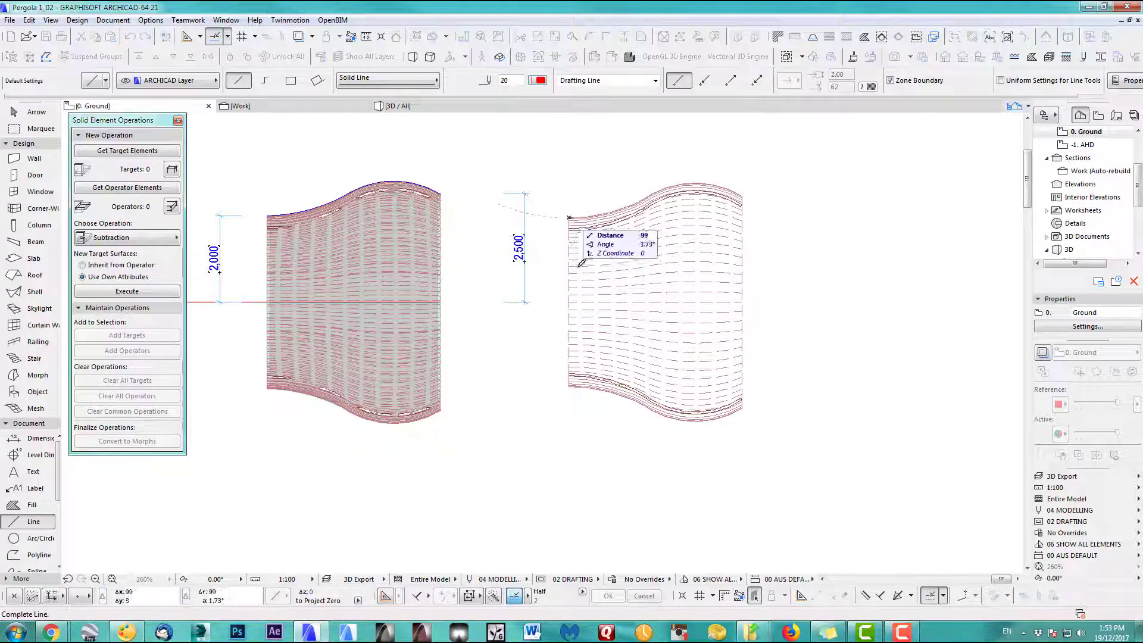
pyautogui.click(569, 475)
pyautogui.keyDown('shift'); pyautogui.click(570, 474); pyautogui.keyUp('shift')
pyautogui.click(569, 217)
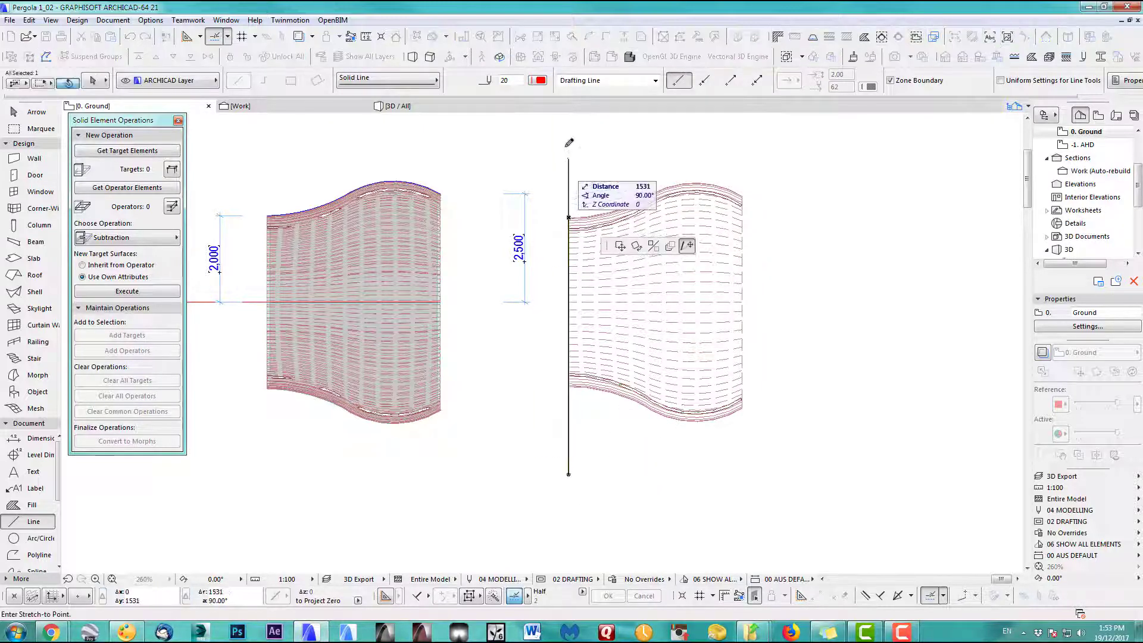
pyautogui.click(569, 136)
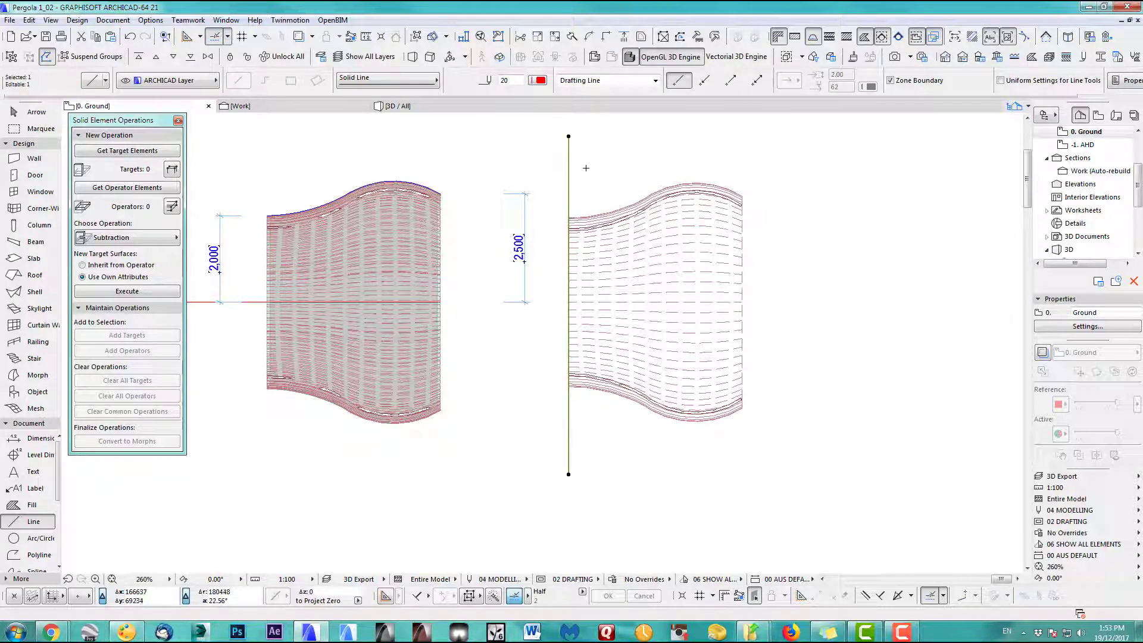
# Step: Copy the vertical line 100 along X and select both lines
pyautogui.hotkey('ctrl', 'd')
pyautogui.click(569, 175)
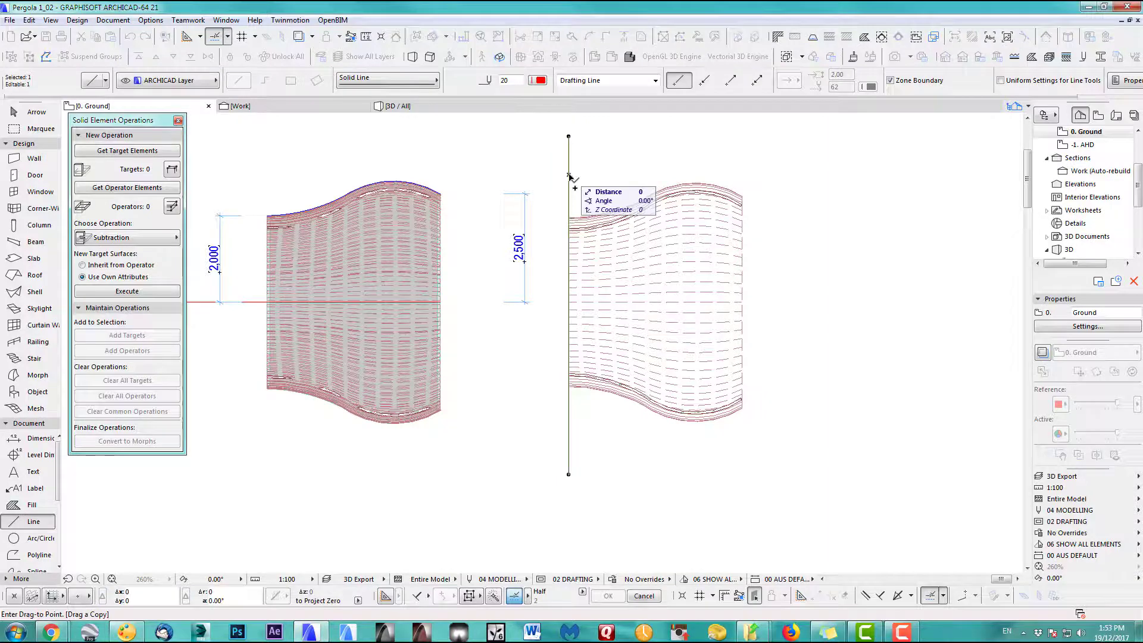
pyautogui.press('x')
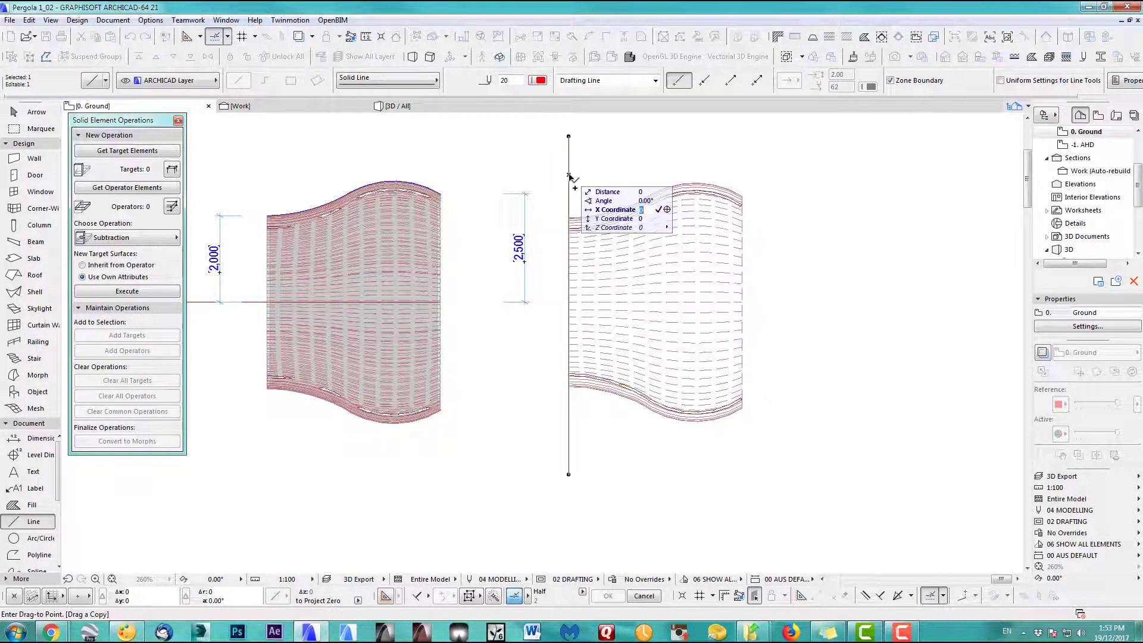
pyautogui.write('100+')
pyautogui.press('Return')
pyautogui.moveTo(603, 184); pyautogui.dragTo(513, 253, button='middle')
pyautogui.scroll(3, 529, 219)
pyautogui.keyDown('shift'); pyautogui.click(453, 173); pyautogui.keyUp('shift')
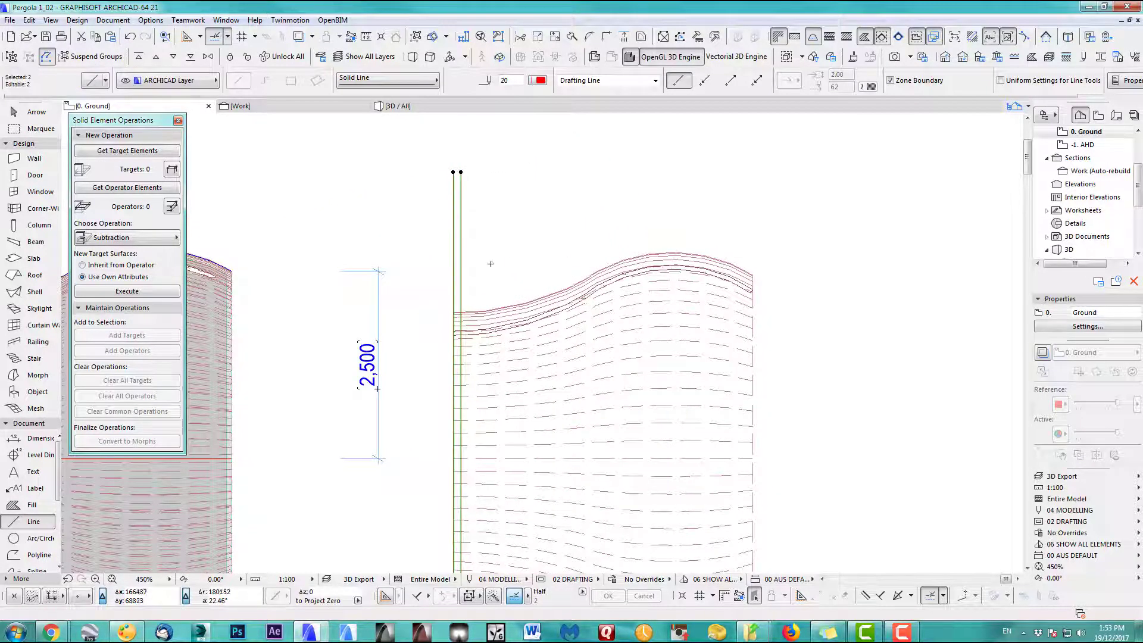
pyautogui.scroll(-2, 501, 264)
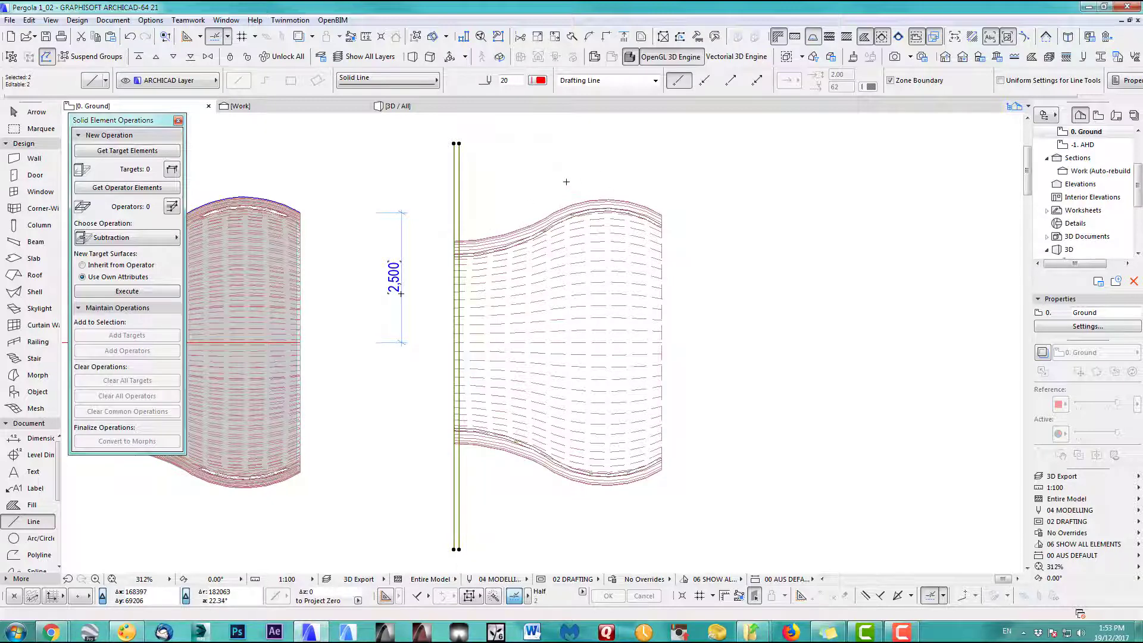
# Step: Multiply the line pair with Drag and Distribute into 3 evenly spaced copies across the shell
pyautogui.hotkey('ctrl', 'u')
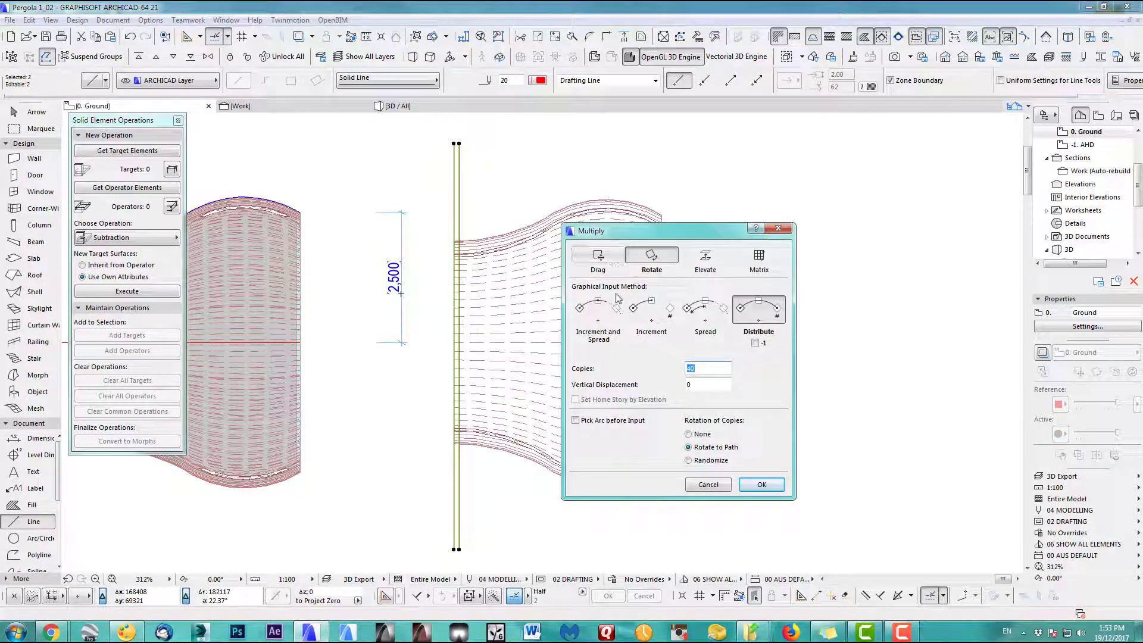
pyautogui.click(642, 316)
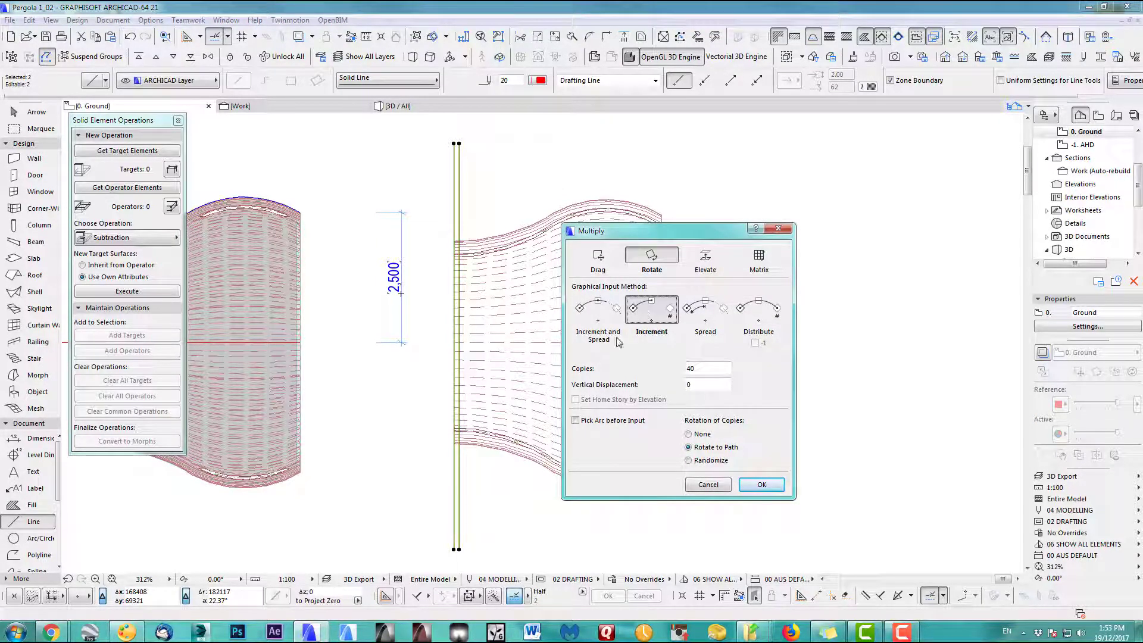
pyautogui.doubleClick(700, 371)
pyautogui.click(758, 310)
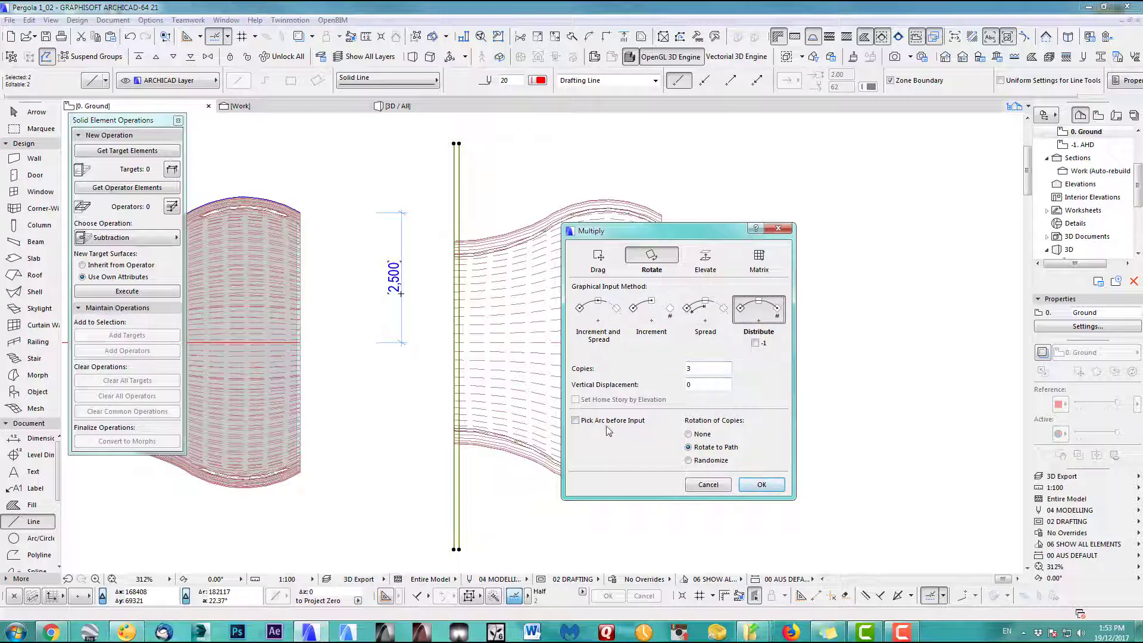
pyautogui.click(769, 485)
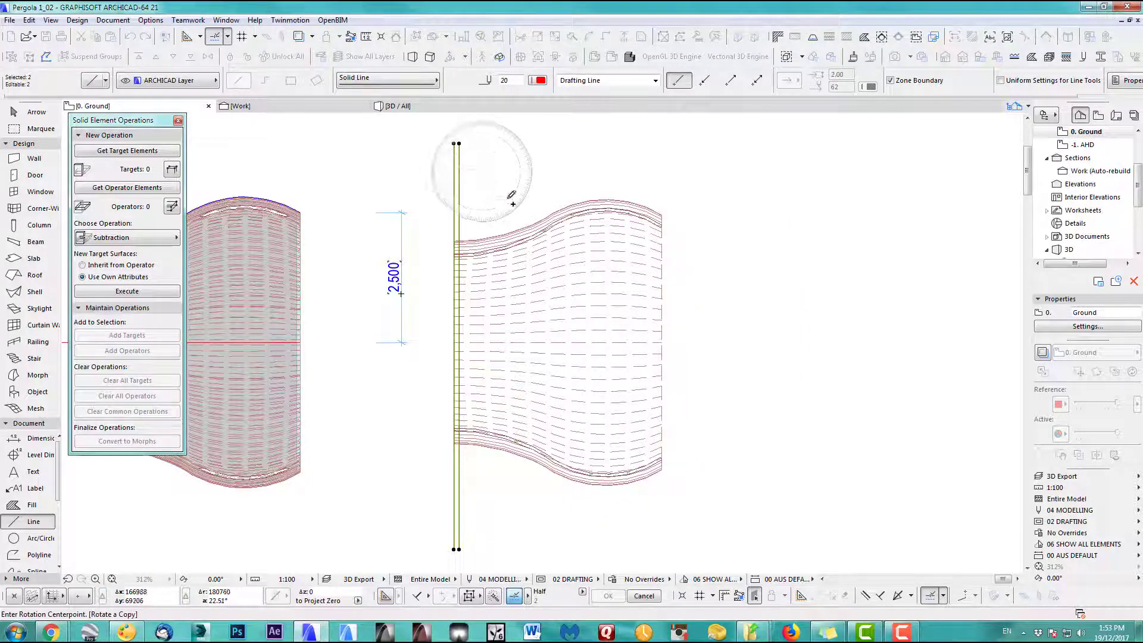
pyautogui.press('Escape')
pyautogui.hotkey('ctrl', 'u')
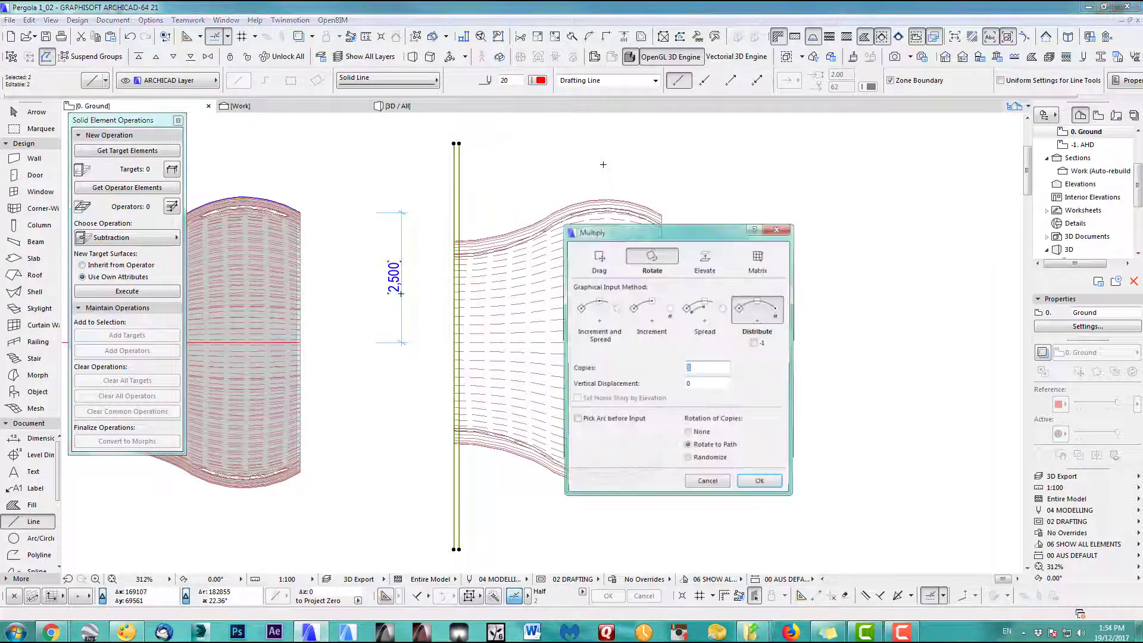
pyautogui.click(599, 257)
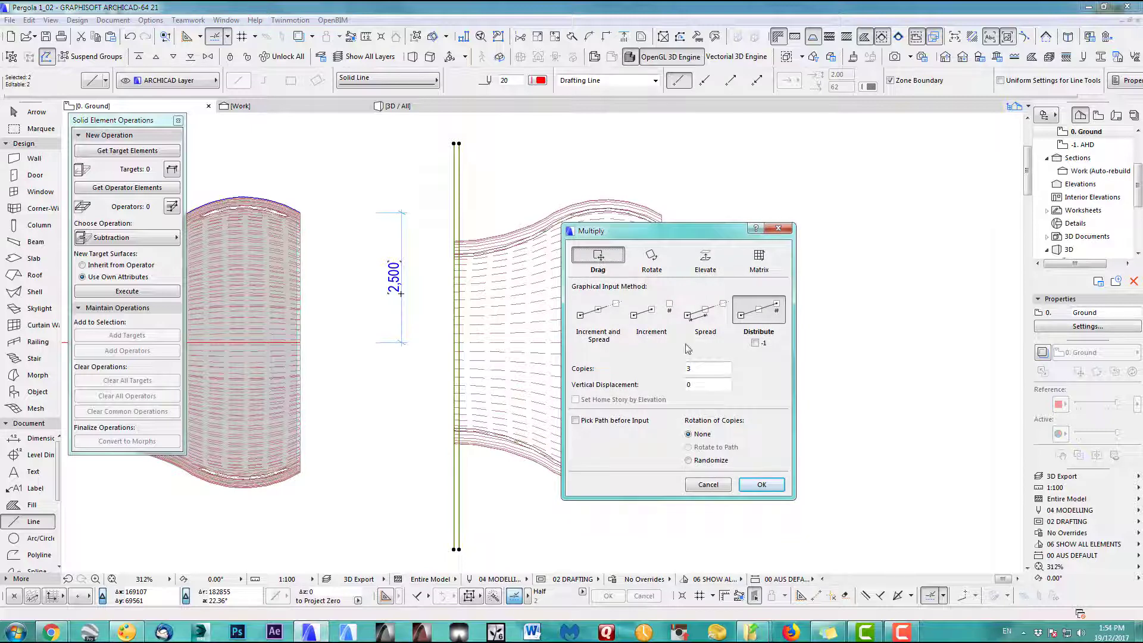
pyautogui.click(761, 485)
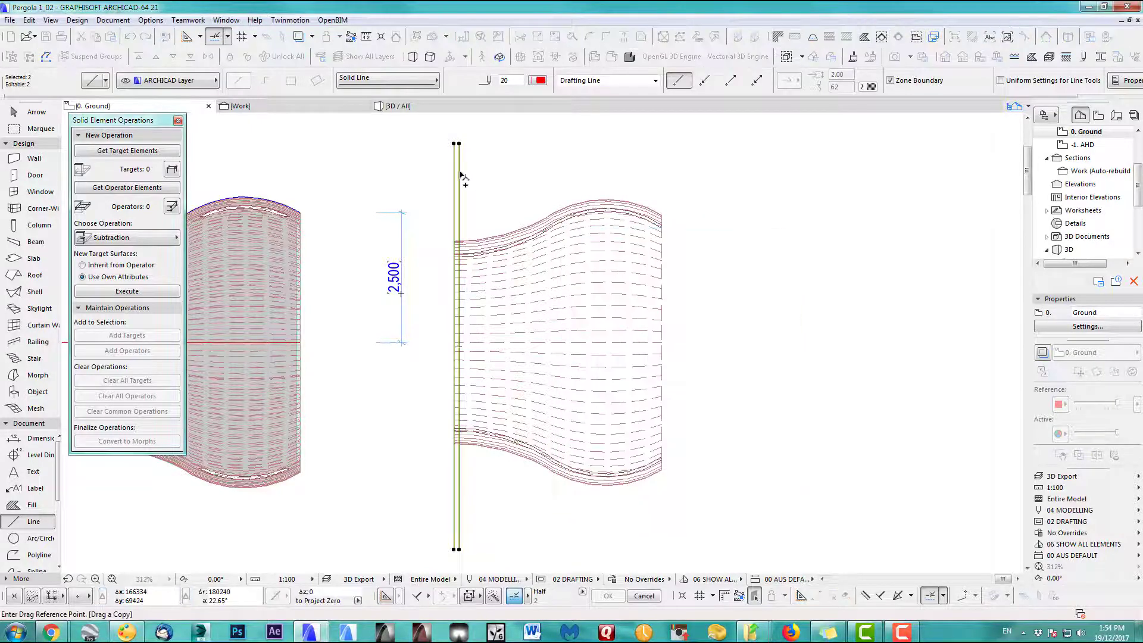
pyautogui.click(459, 172)
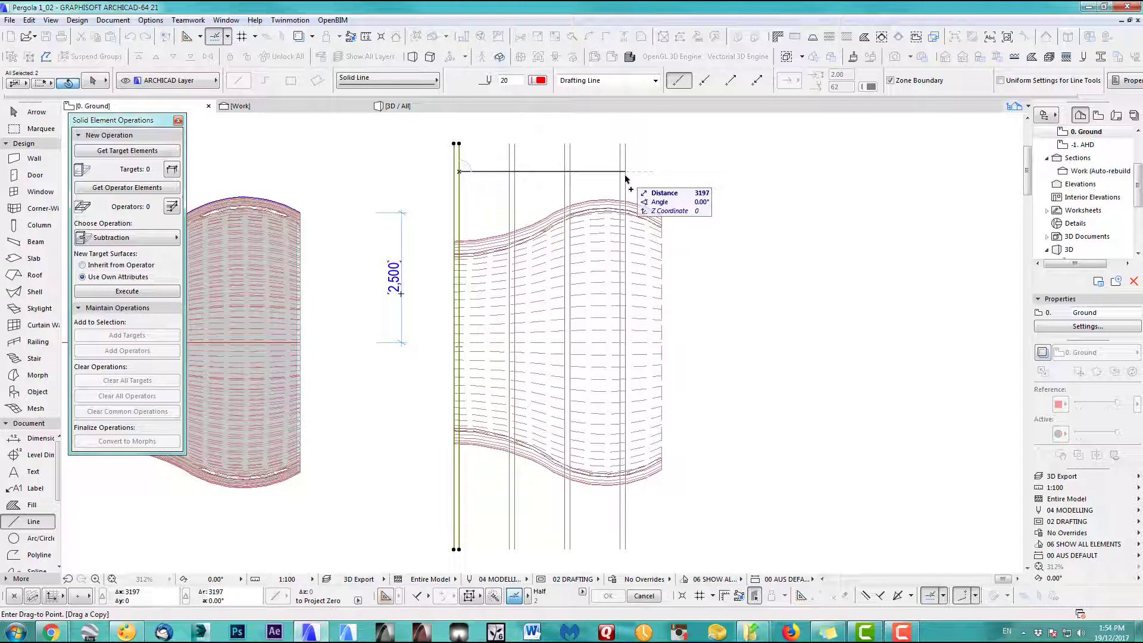
pyautogui.click(639, 178)
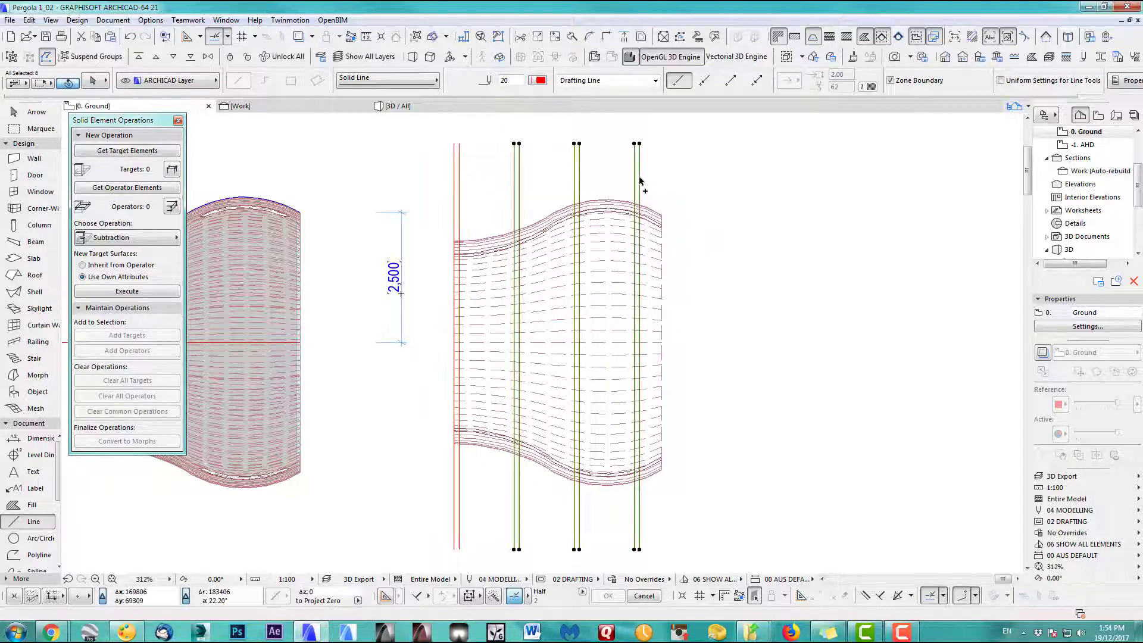
pyautogui.press('Escape')
# Step: Adjust the plan view around the copied red lines, cancelling a stray line
pyautogui.scroll(-2, 608, 289)
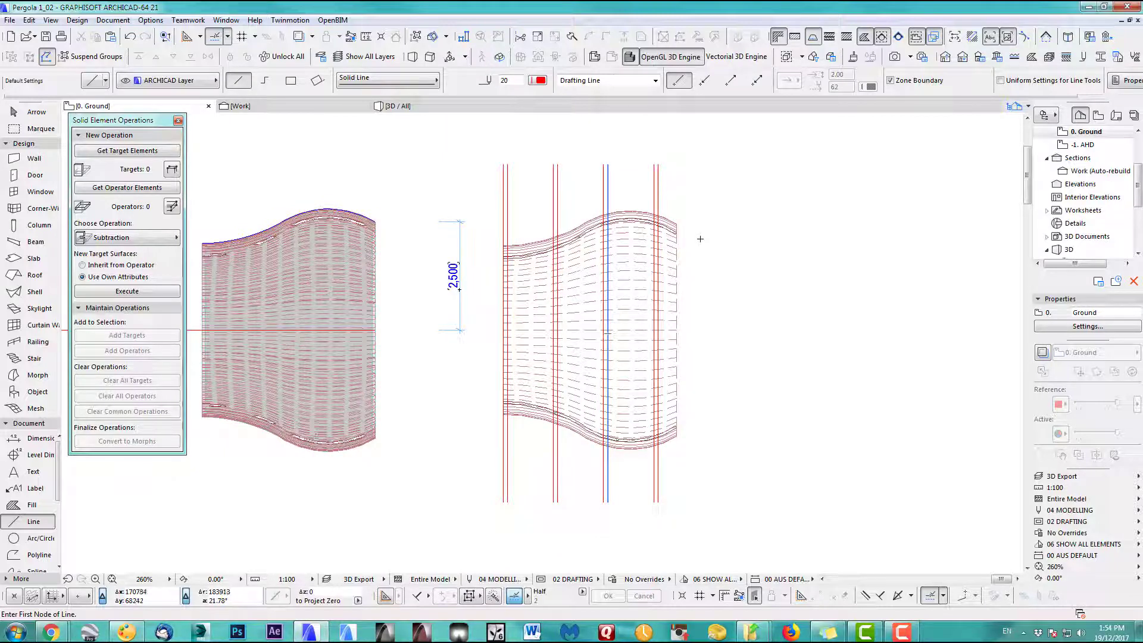
pyautogui.scroll(5, 669, 206)
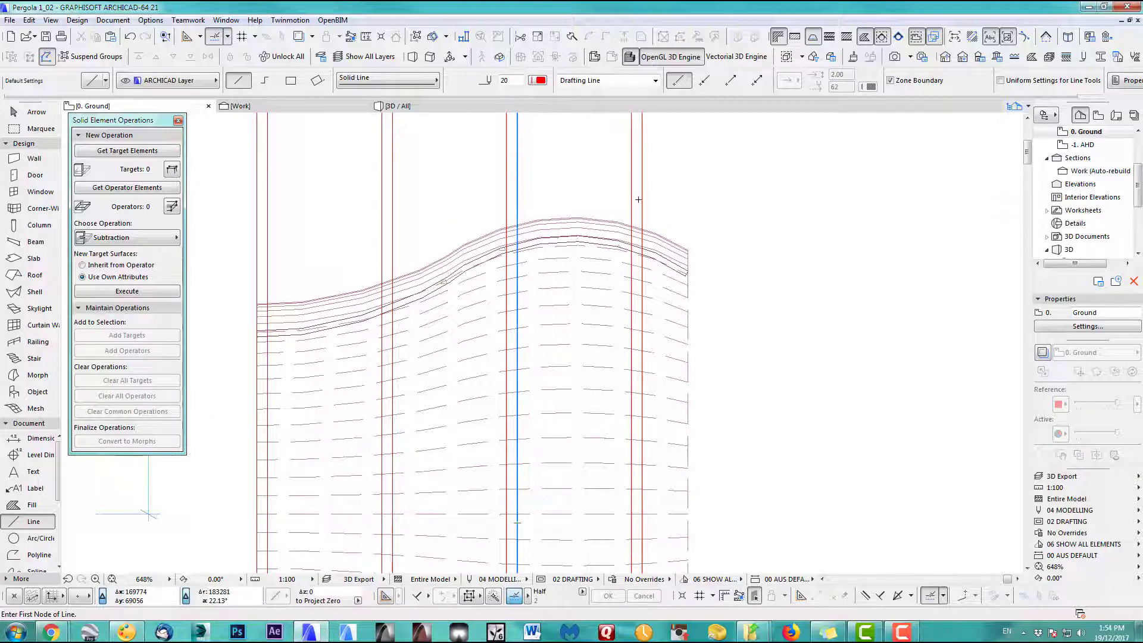
pyautogui.scroll(4, 638, 199)
pyautogui.click(631, 207)
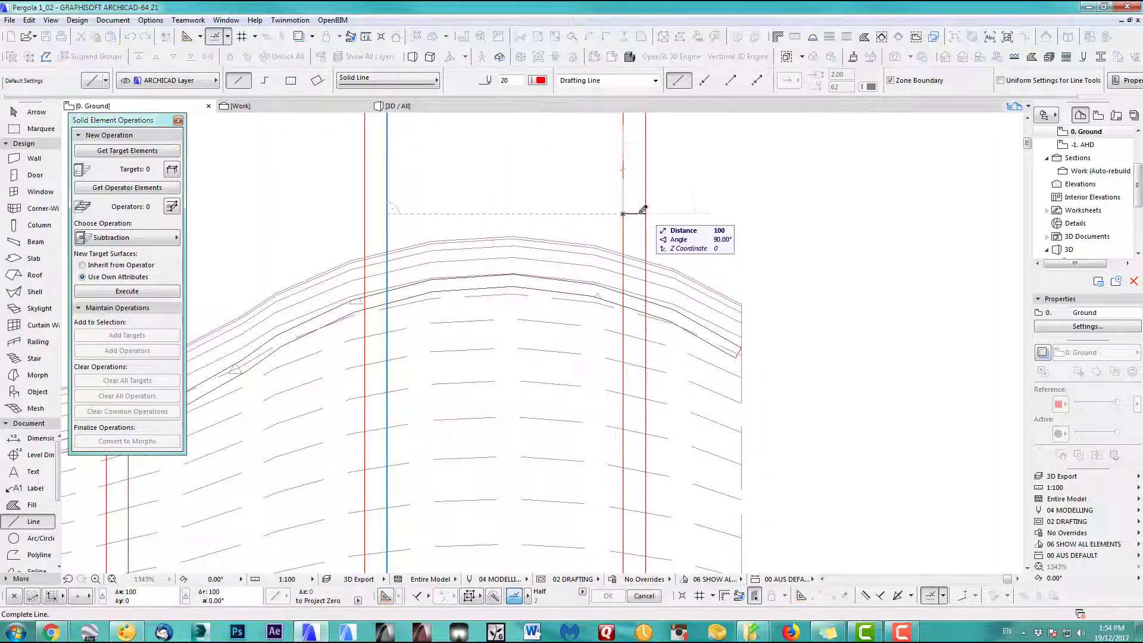
pyautogui.press('Escape')
pyautogui.scroll(-13, 669, 219)
pyautogui.moveTo(690, 232); pyautogui.dragTo(651, 239, button='middle')
pyautogui.scroll(2, 650, 239)
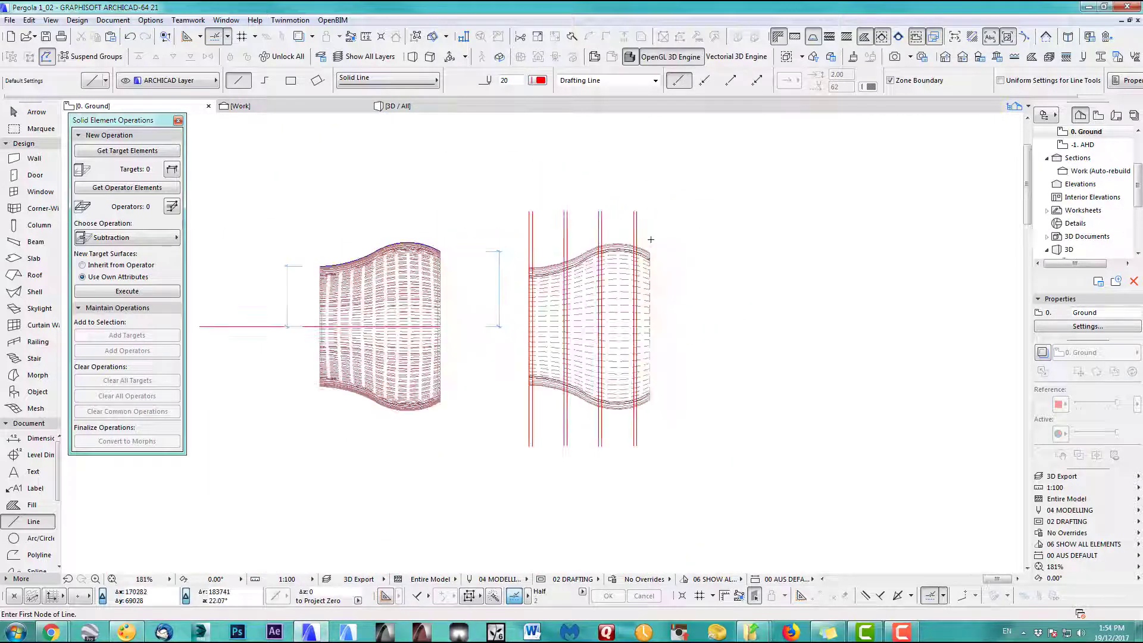
# Step: Select the Slab tool and switch the layer combination to 3D Working
pyautogui.click(36, 260)
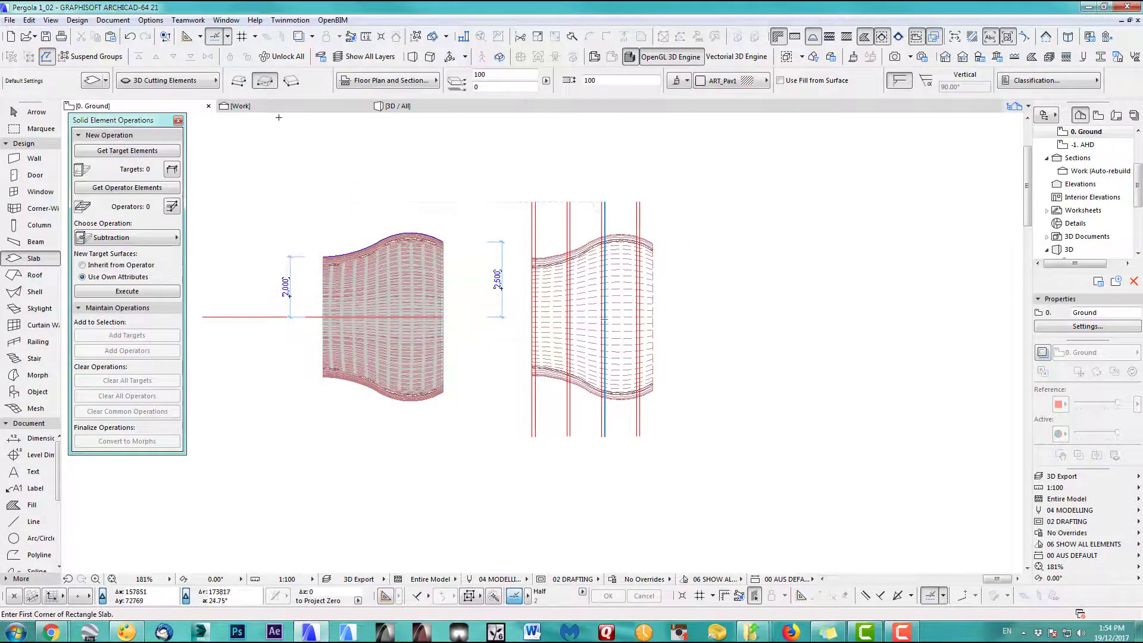
pyautogui.click(169, 81)
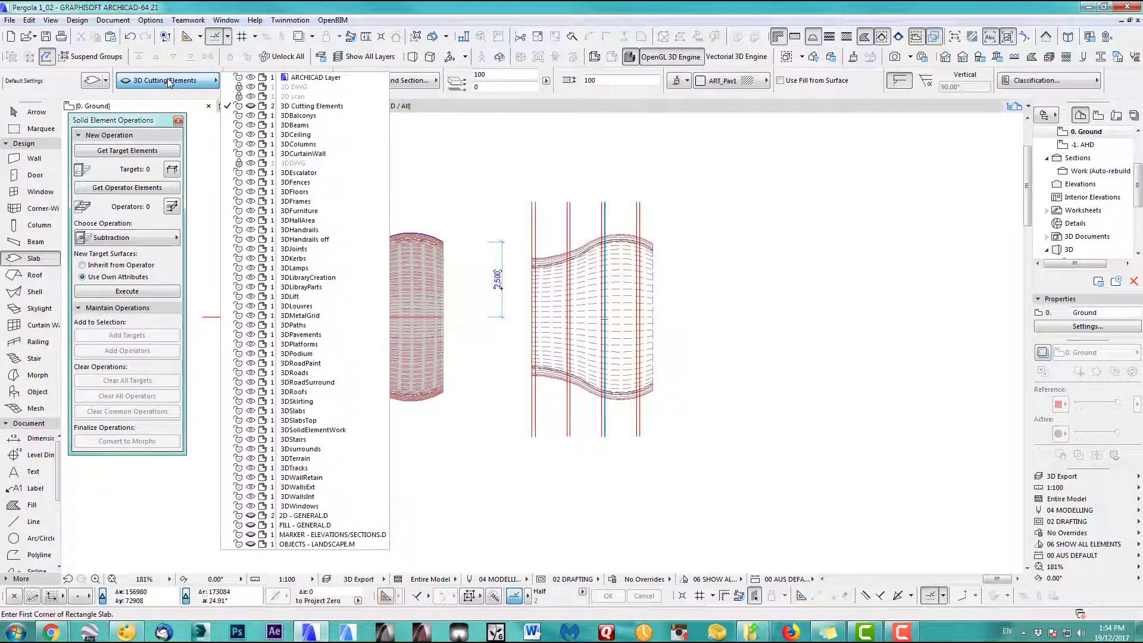
pyautogui.click(169, 81)
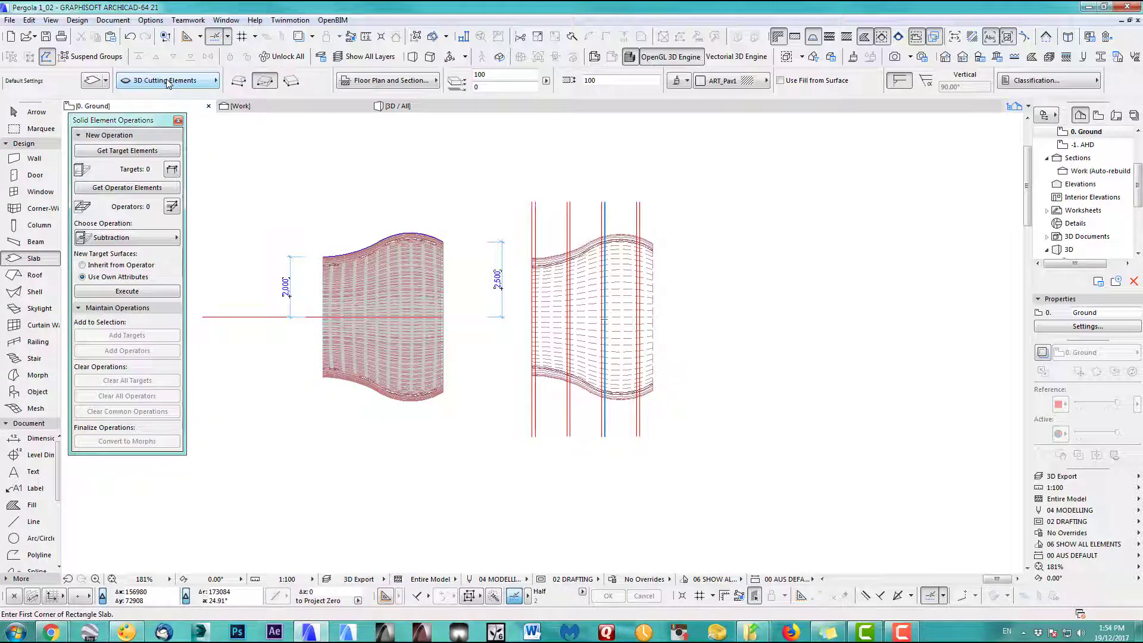
pyautogui.click(1084, 477)
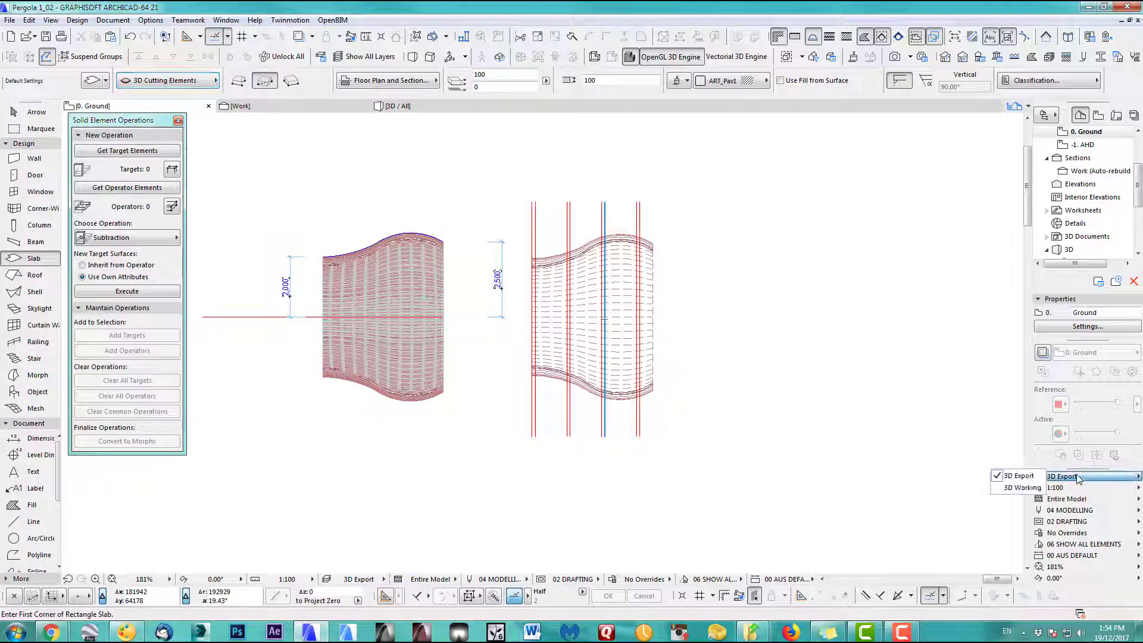
pyautogui.click(1023, 488)
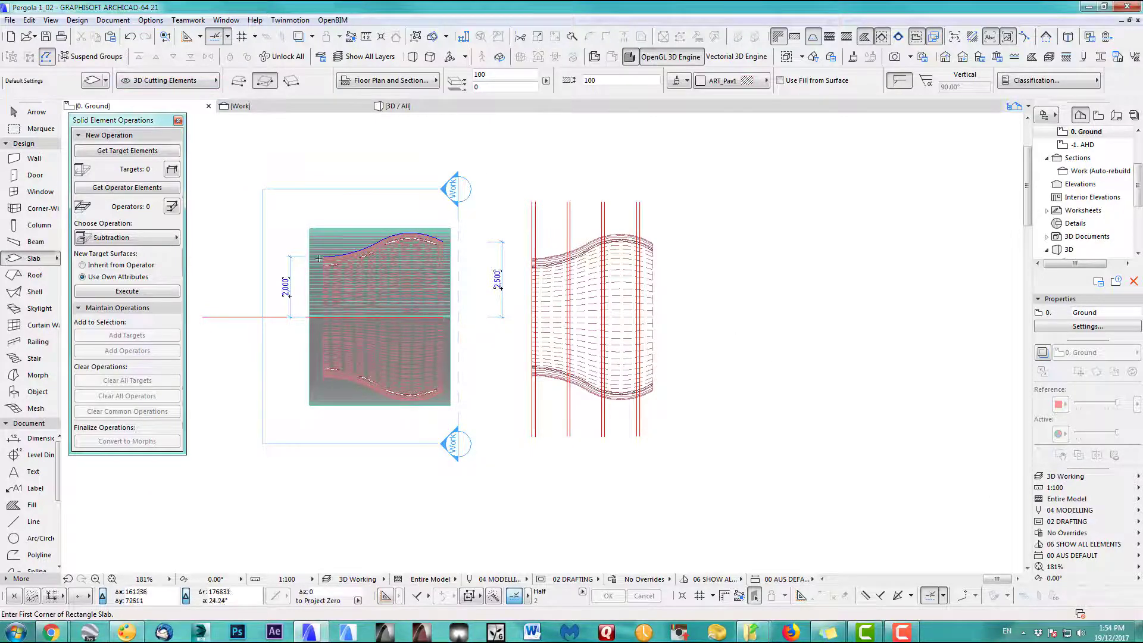
# Step: Draw a rectangular slab strip between the two leftmost red lines, then marquee the right-hand pergola
pyautogui.scroll(3, 550, 230)
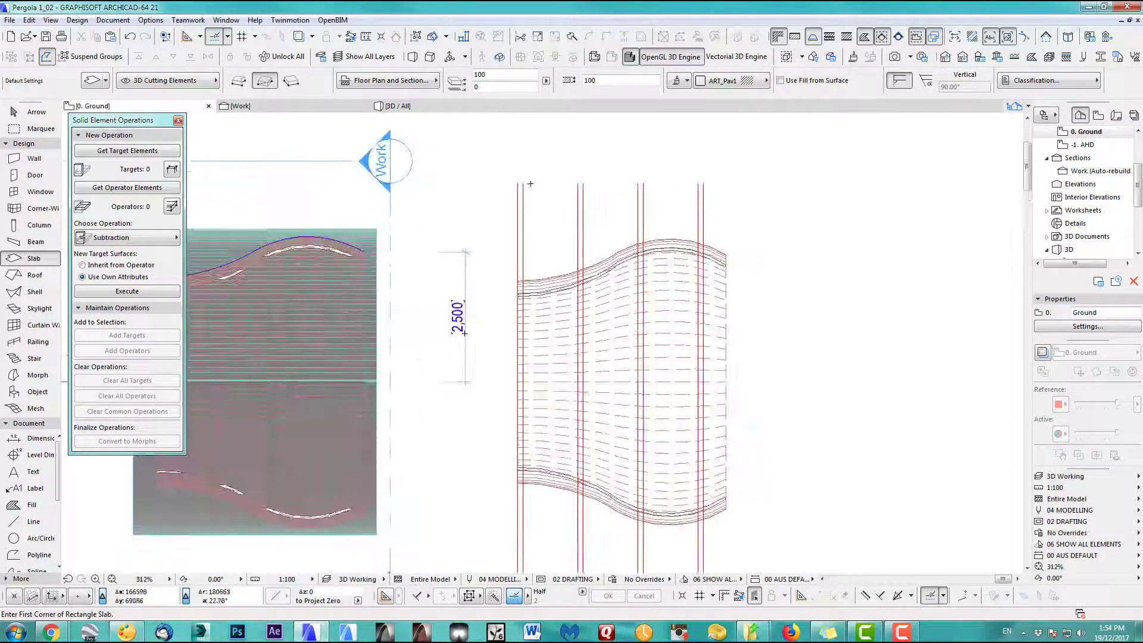
pyautogui.scroll(-2, 549, 391)
pyautogui.click(519, 131)
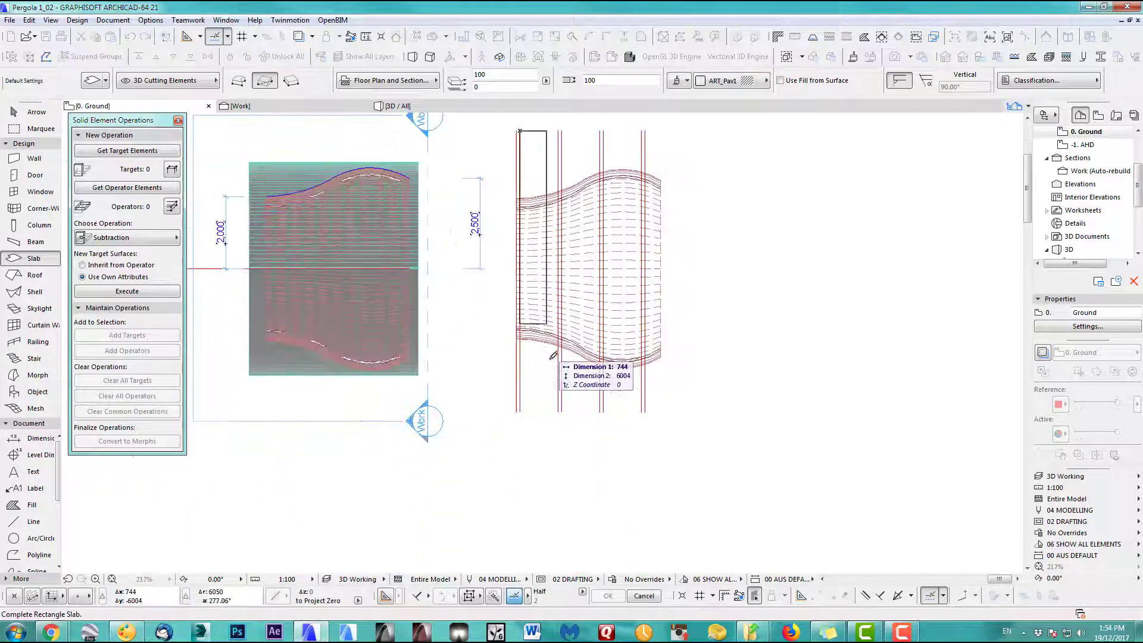
pyautogui.click(560, 411)
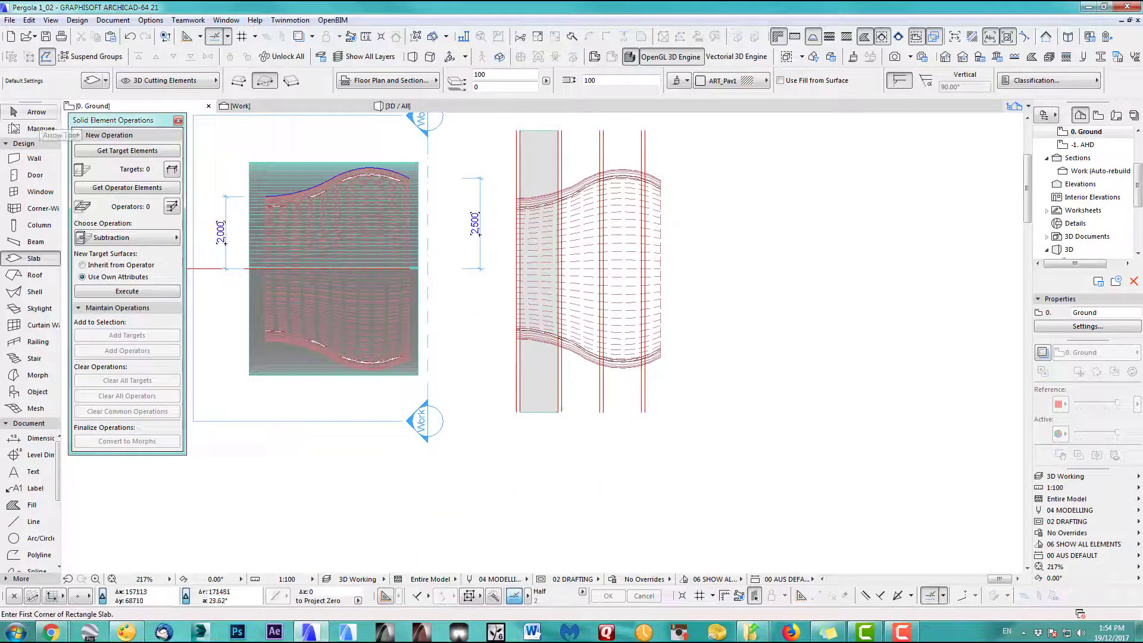
pyautogui.click(14, 129)
pyautogui.click(494, 117)
# Step: Show the marquee area in 3D and raise the slab strip to 3900 thickness
pyautogui.click(685, 435)
pyautogui.press('F5')
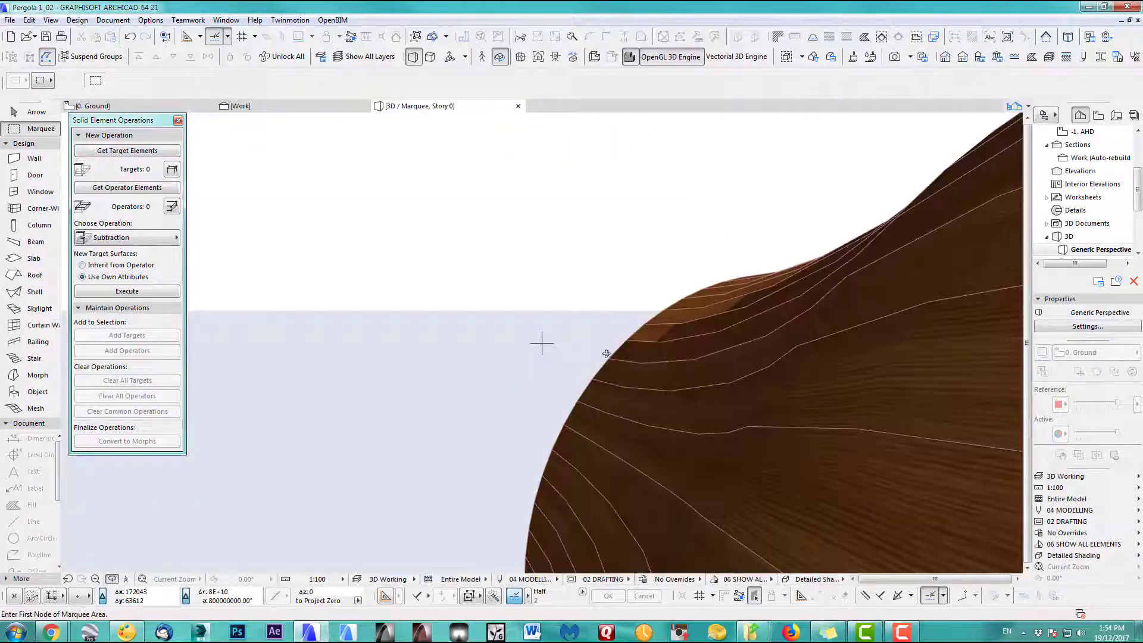
pyautogui.click(33, 112)
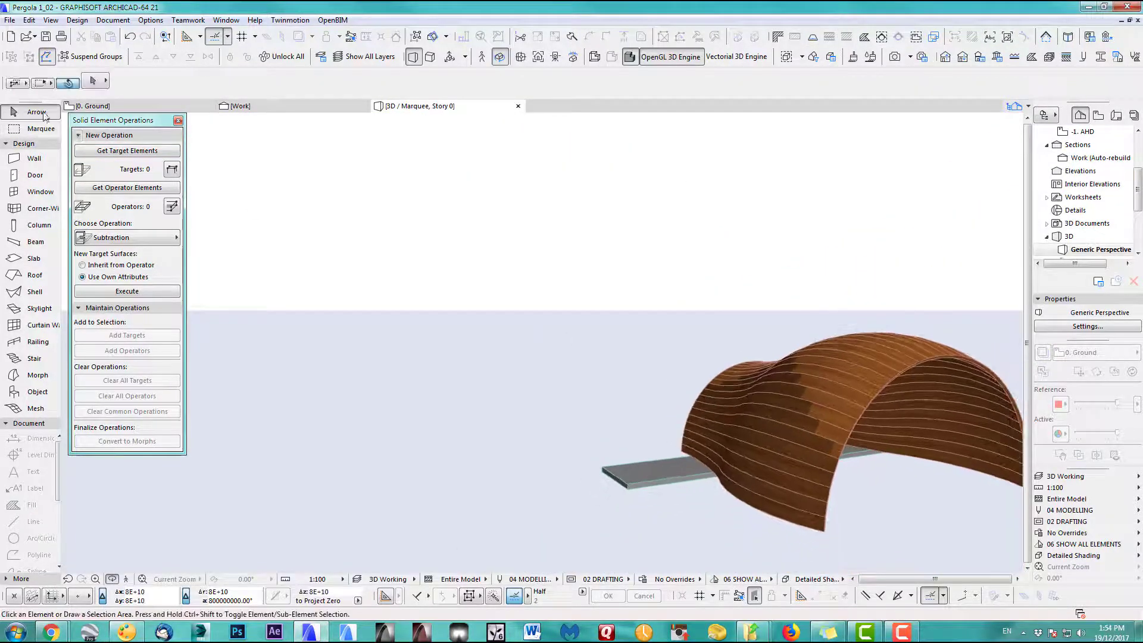
pyautogui.click(646, 485)
pyautogui.click(630, 487)
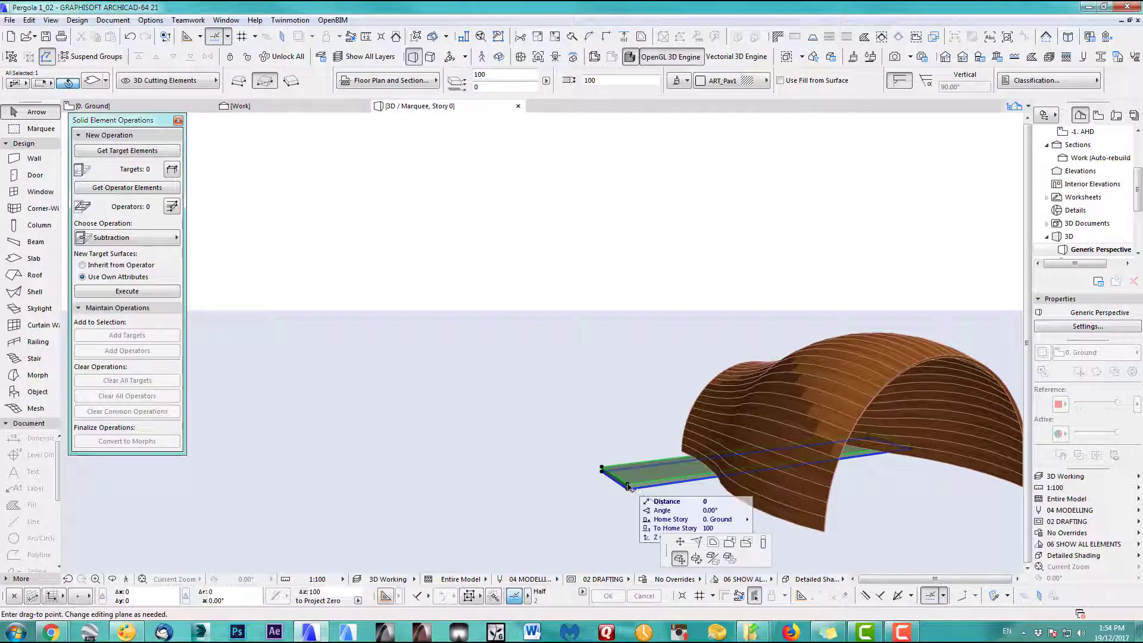
pyautogui.click(764, 545)
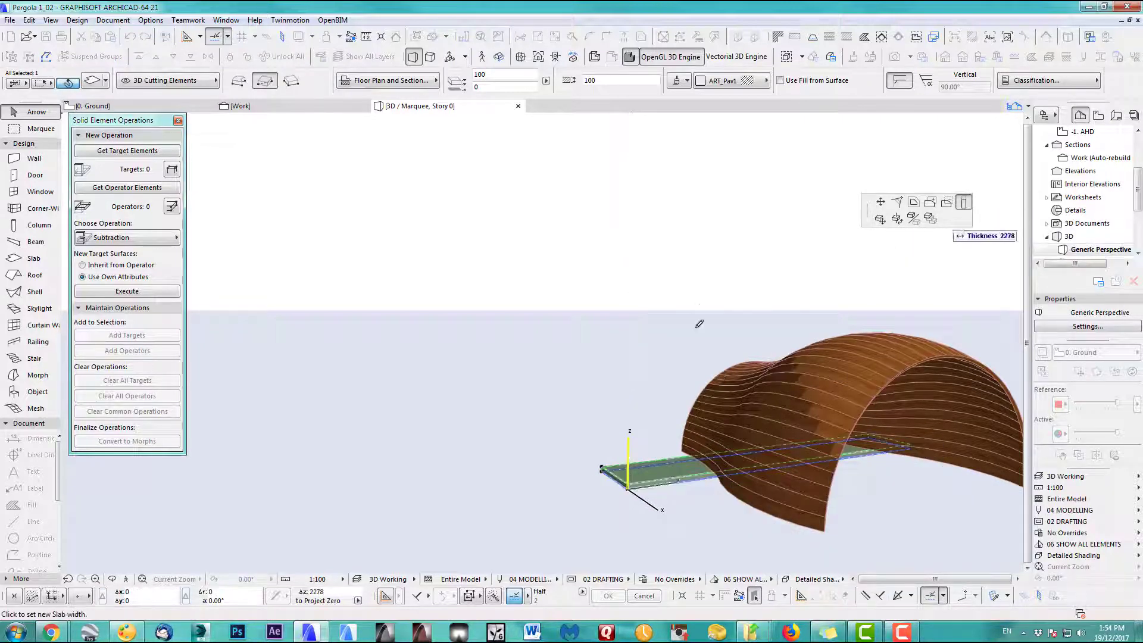
pyautogui.click(690, 275)
pyautogui.moveTo(757, 384); pyautogui.dragTo(650, 367, button='middle')
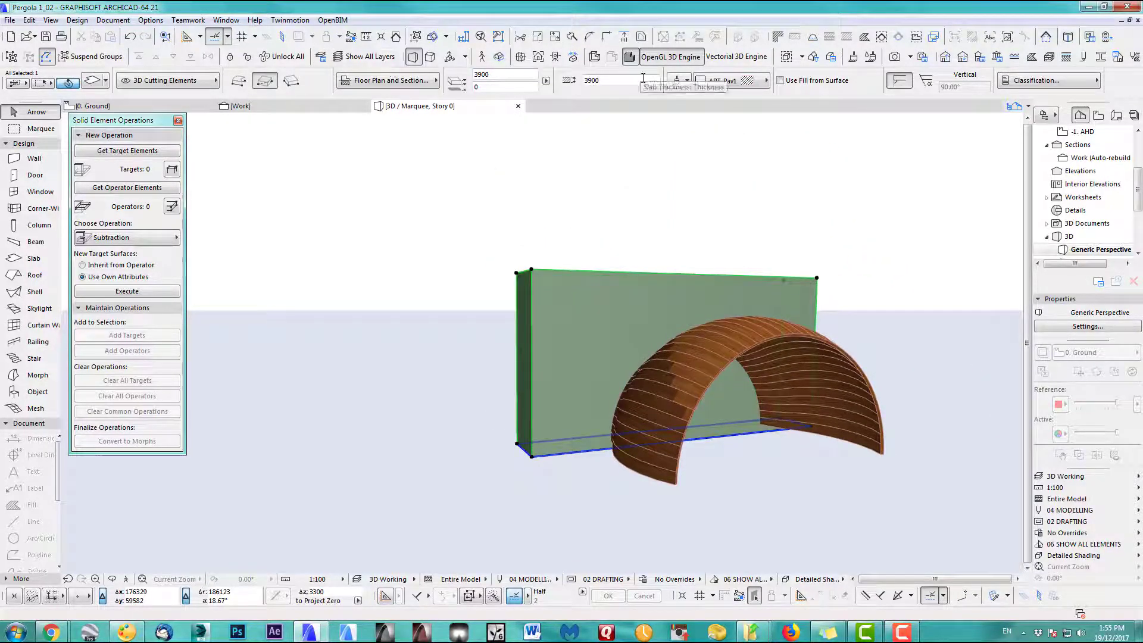
# Step: Override all of the box's surfaces with the red ART_Matoff material
pyautogui.click(687, 81)
pyautogui.click(762, 114)
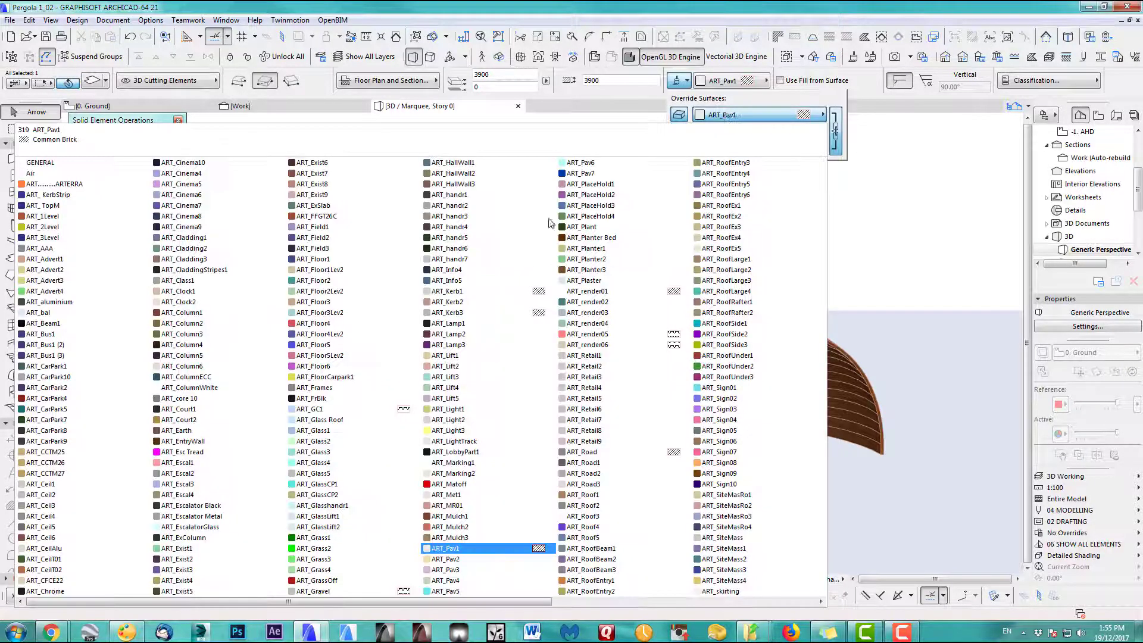
pyautogui.click(456, 484)
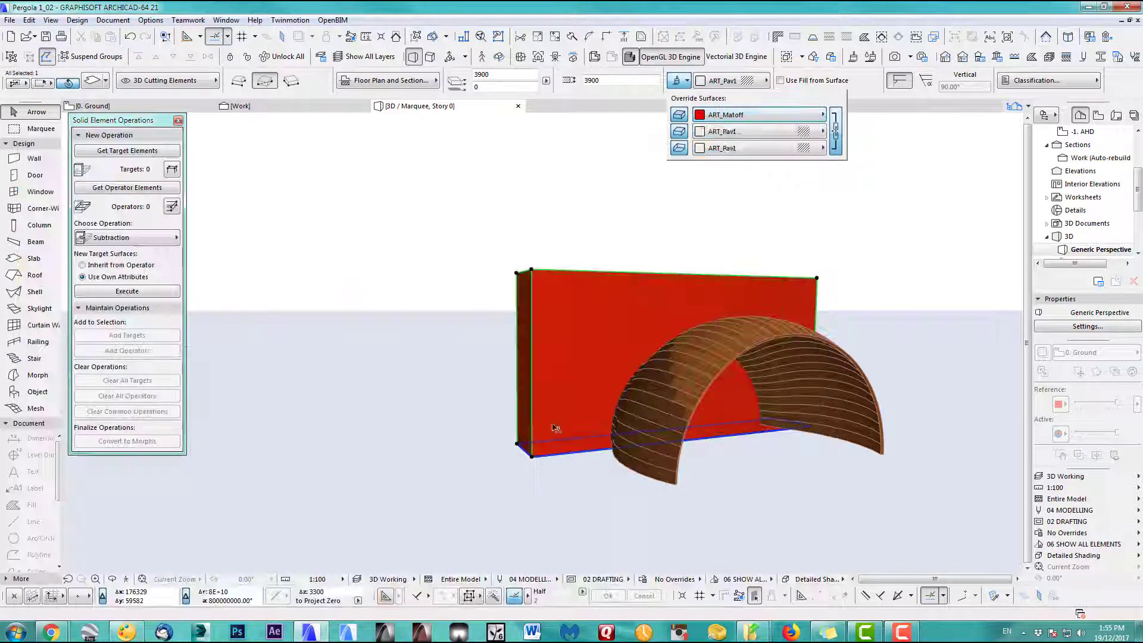
pyautogui.press('Escape')
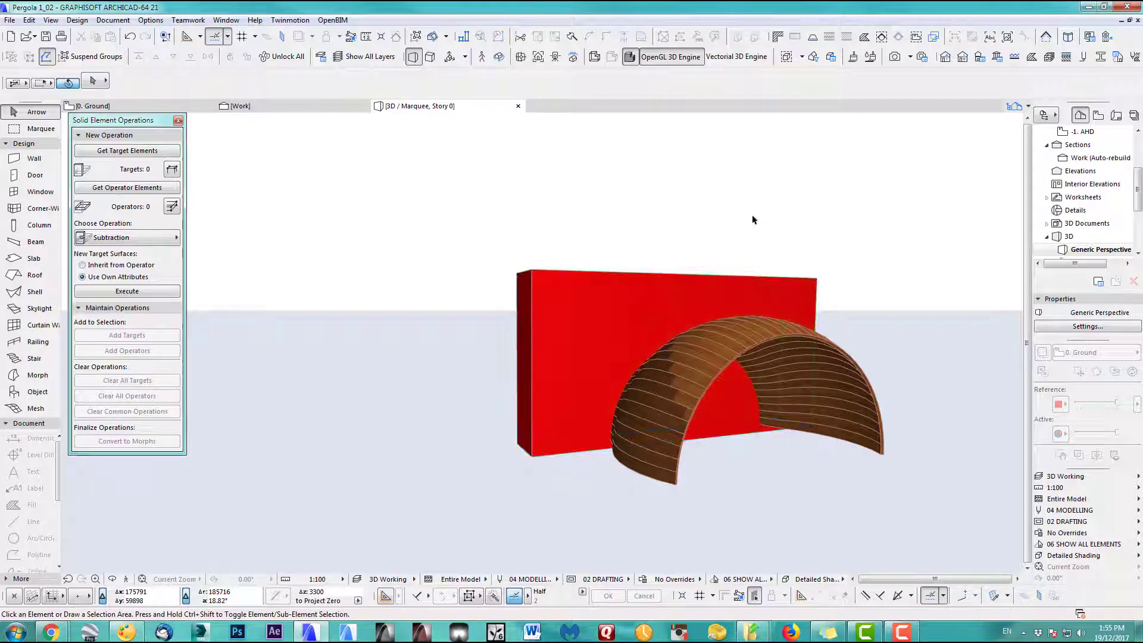
# Step: Copy the slab strip into the other strips across the pergola in plan, then view it in 3D
pyautogui.press('F2')
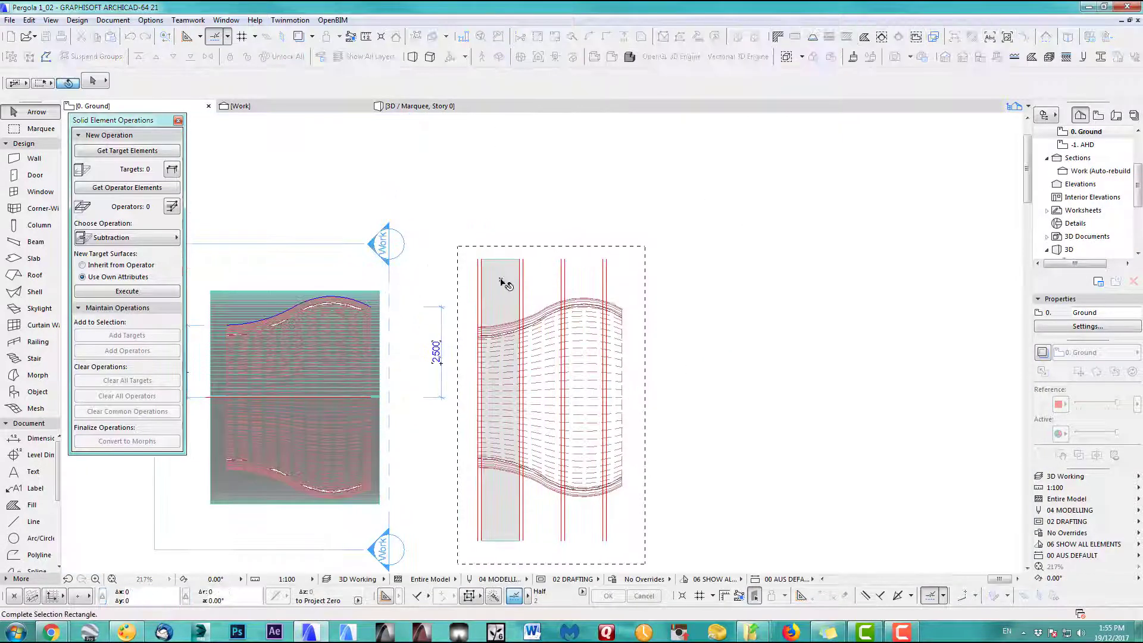
pyautogui.click(505, 284)
pyautogui.scroll(3, 500, 286)
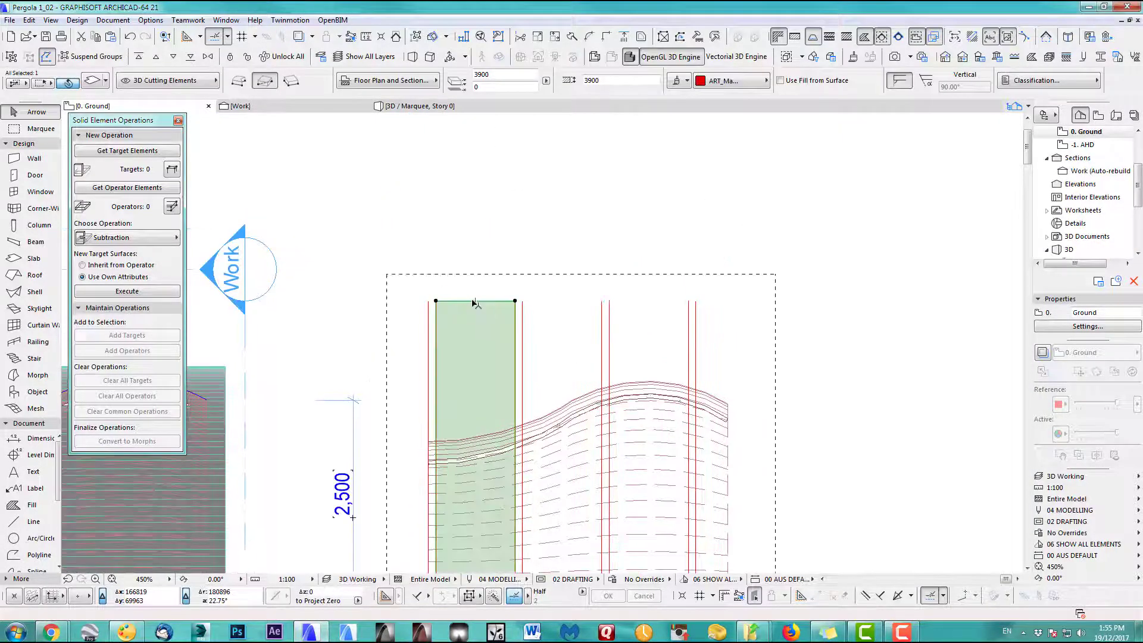
pyautogui.hotkey('ctrl', 'd')
pyautogui.click(436, 302)
pyautogui.click(610, 302)
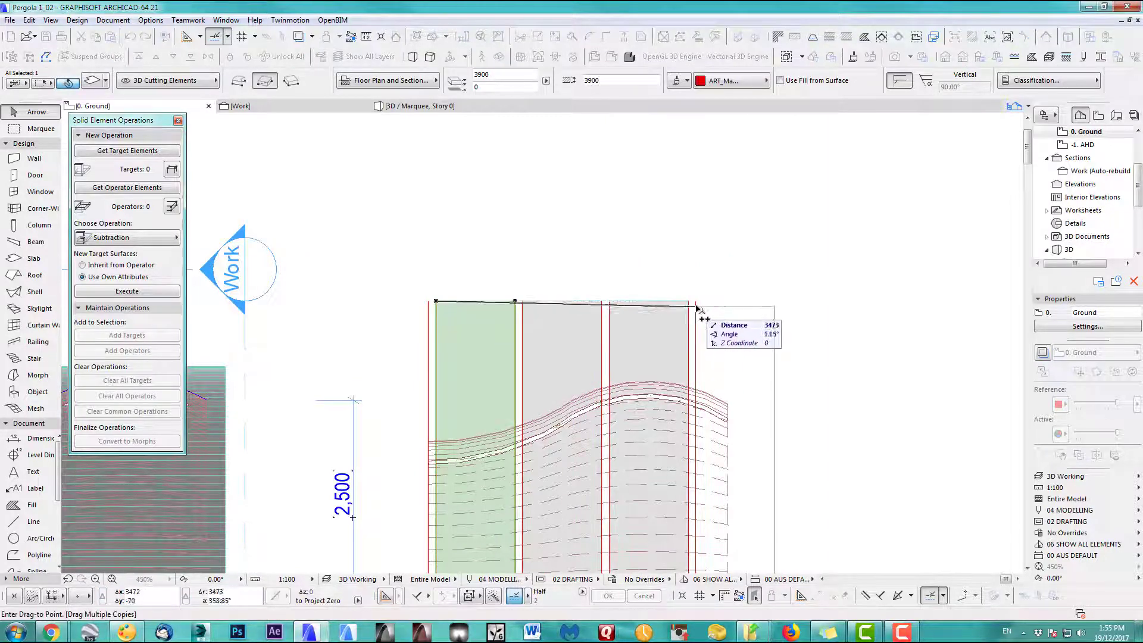
pyautogui.doubleClick(696, 302)
pyautogui.click(667, 235)
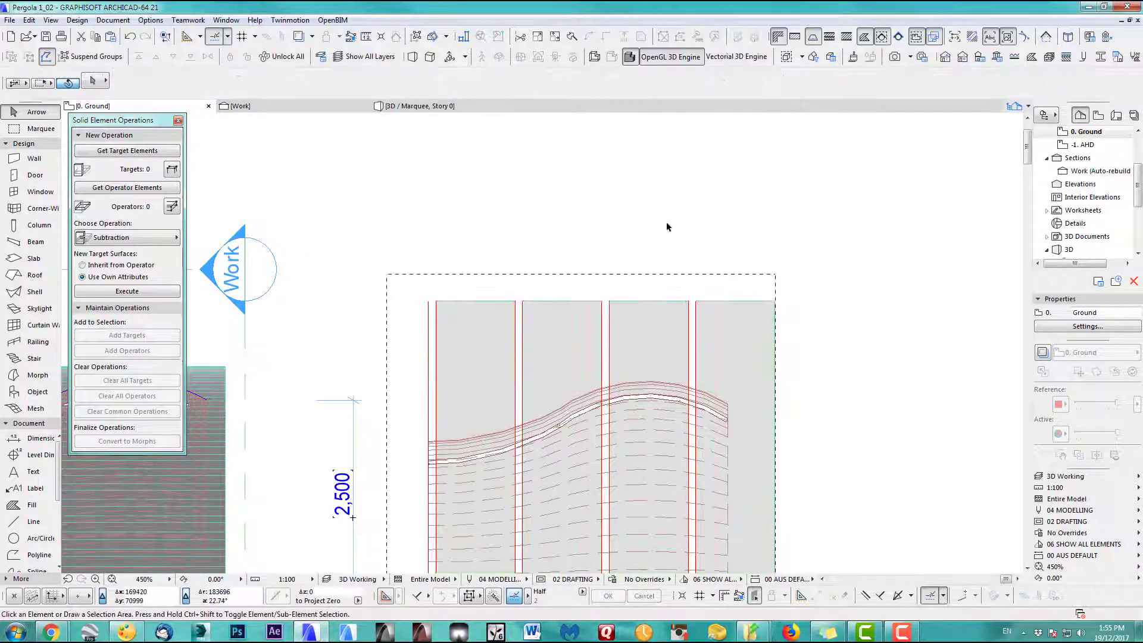
pyautogui.press('F3')
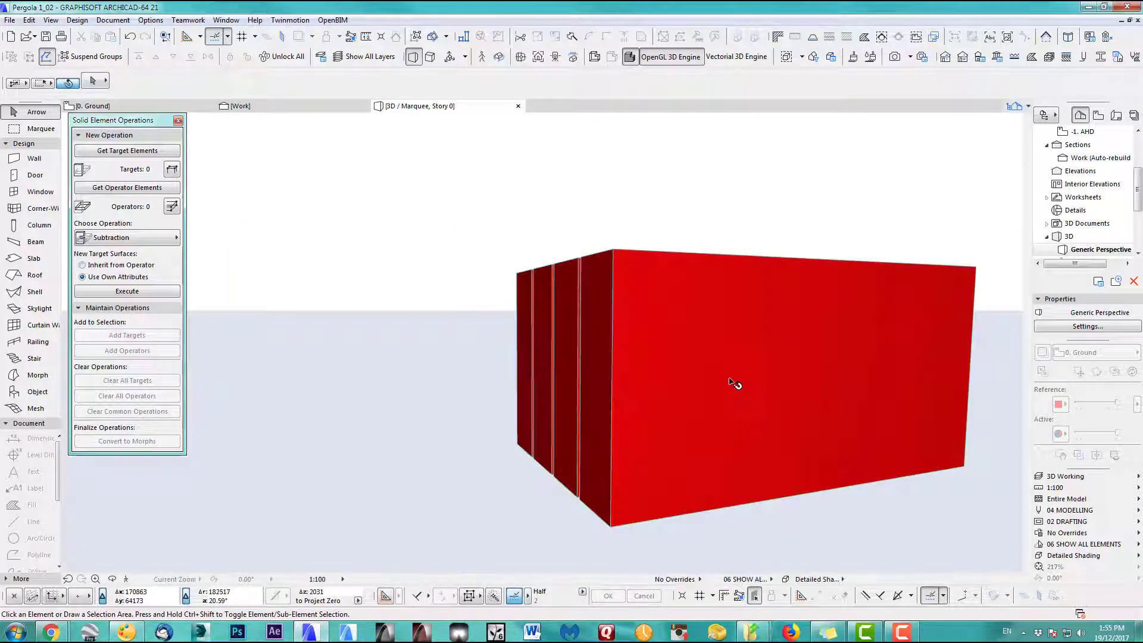
# Step: Switch the 3D view to wireframe, orbit it, and set the wavy shell as the target
pyautogui.keyDown('shift'); pyautogui.moveTo(734, 383); pyautogui.dragTo(595, 306, button='middle'); pyautogui.keyUp('shift')
pyautogui.click(594, 59)
pyautogui.keyDown('shift'); pyautogui.moveTo(738, 327); pyautogui.dragTo(645, 295, button='middle'); pyautogui.keyUp('shift')
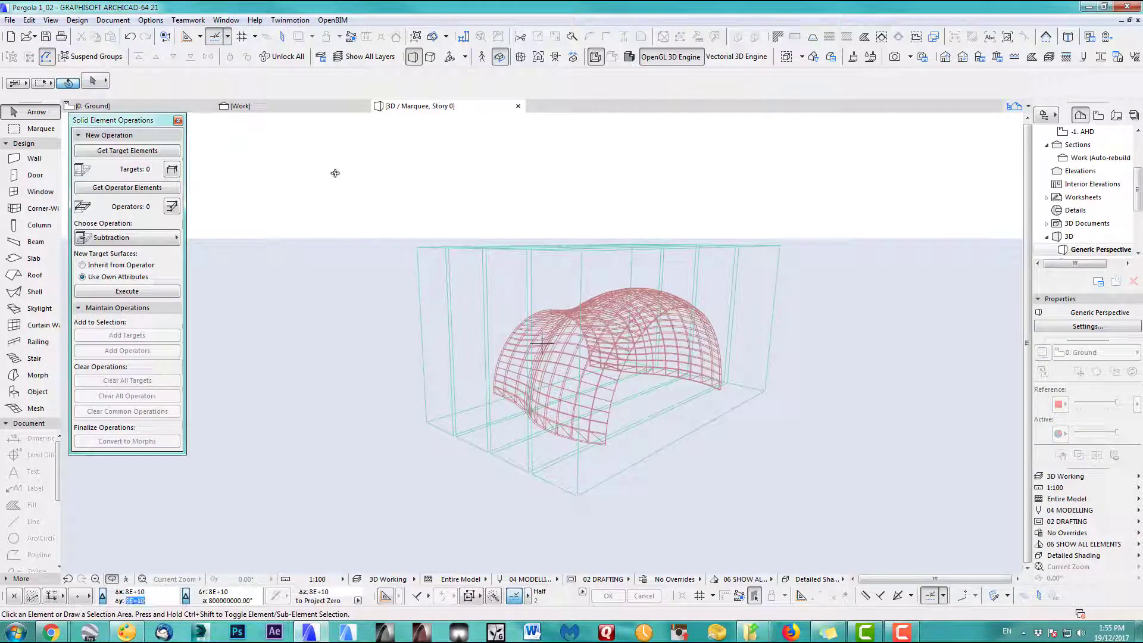
pyautogui.click(437, 178)
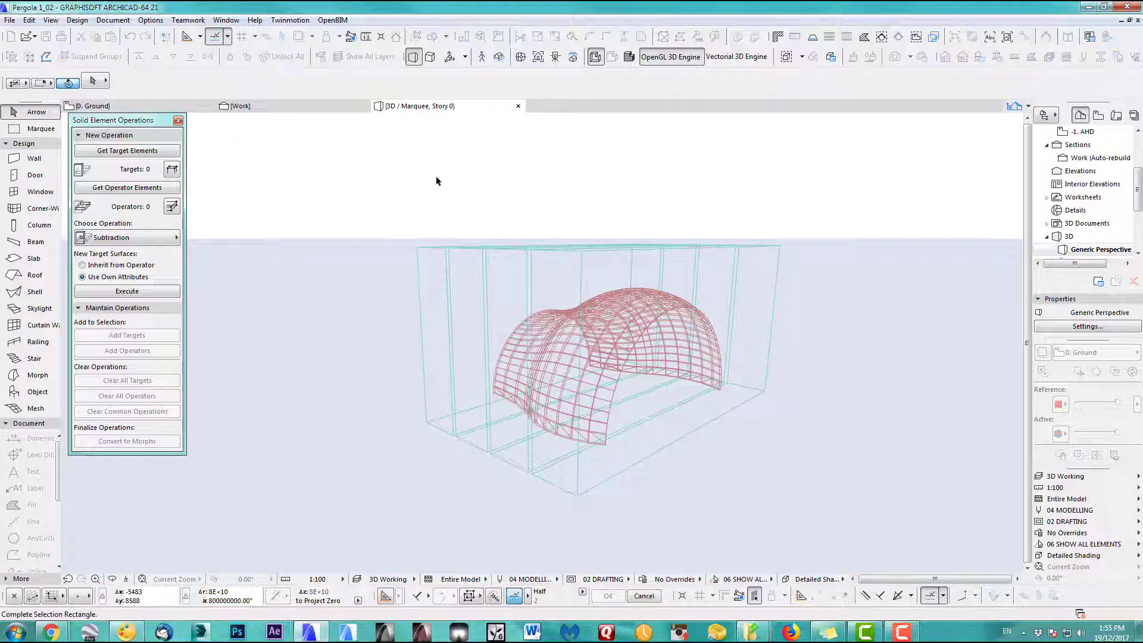
pyautogui.click(517, 211)
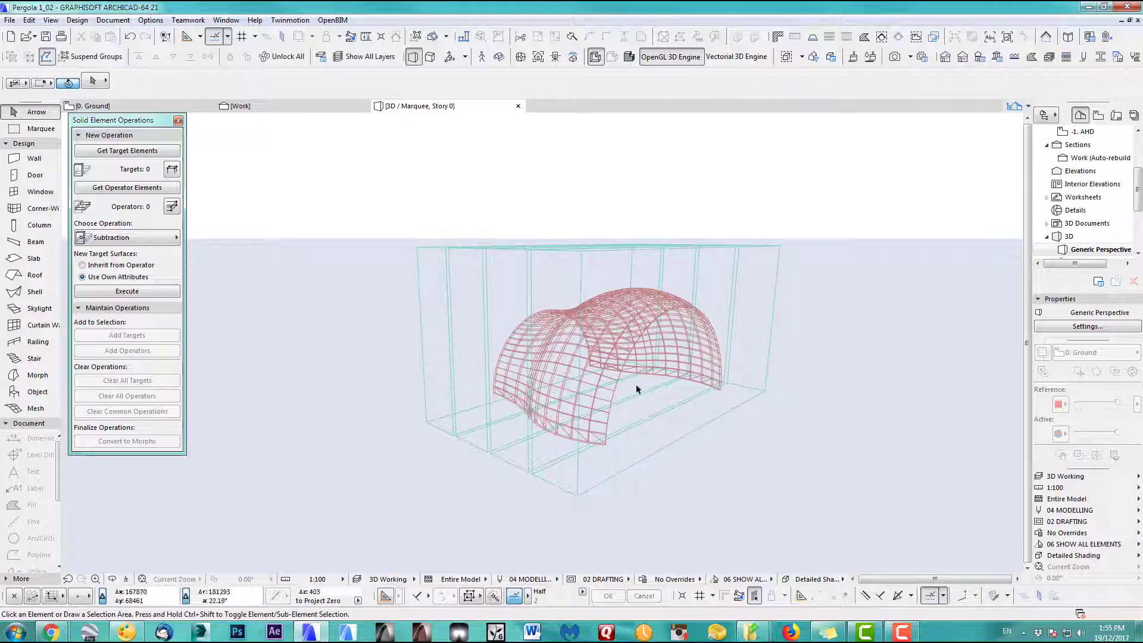
pyautogui.click(607, 447)
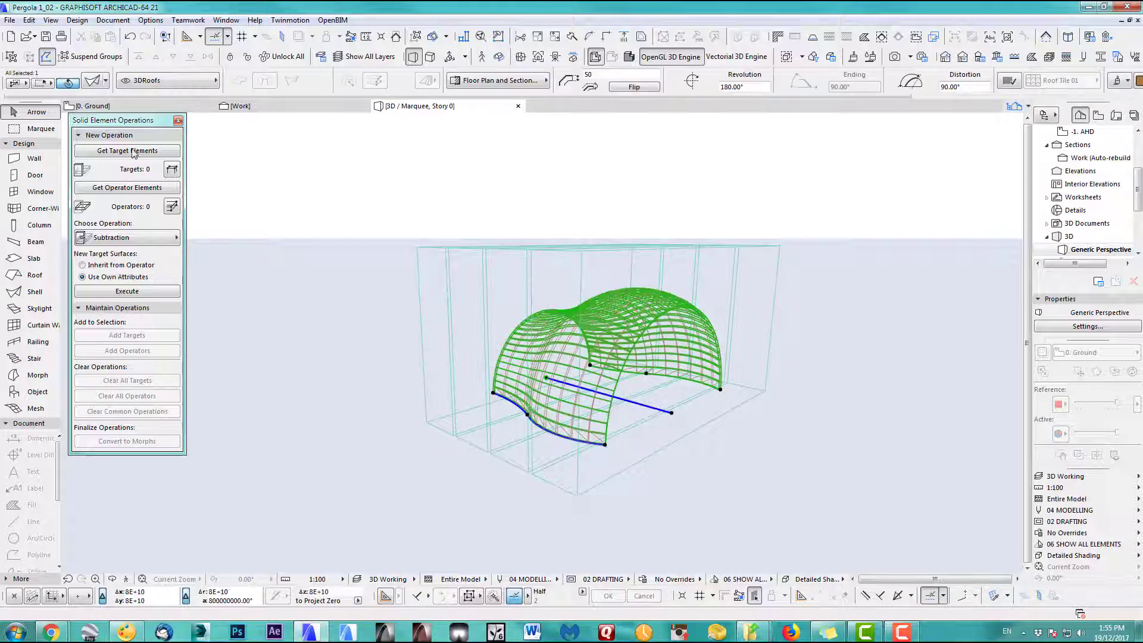
pyautogui.press('Escape')
# Step: Subtract the four boxes from the shell, then show the shaded arches with 3D Export layers
pyautogui.moveTo(353, 213); pyautogui.dragTo(756, 265)
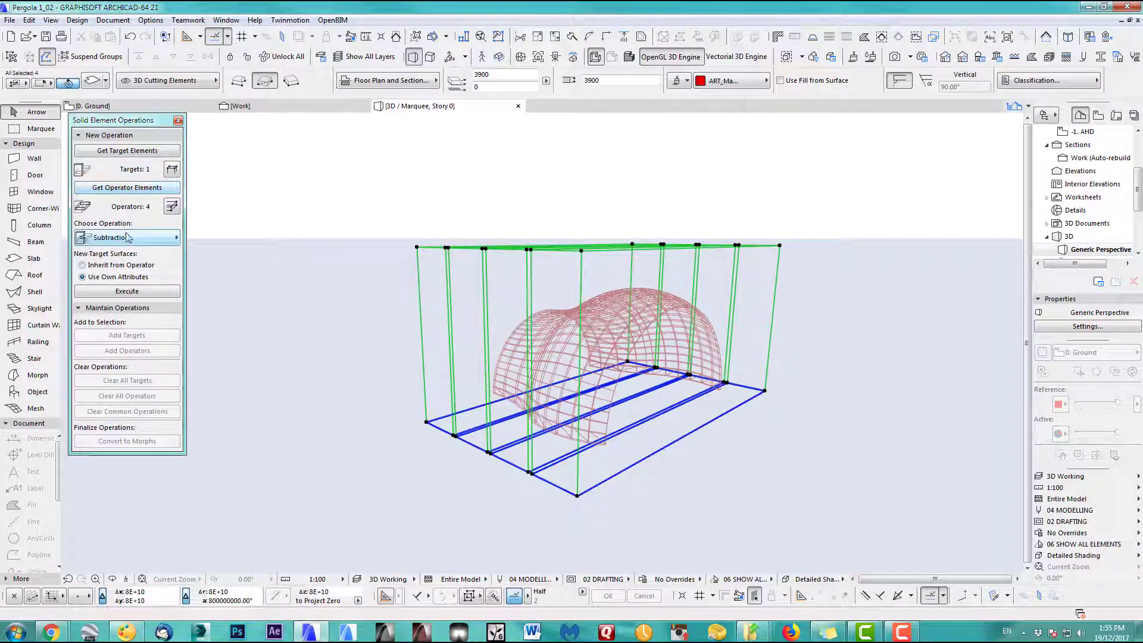
pyautogui.click(128, 291)
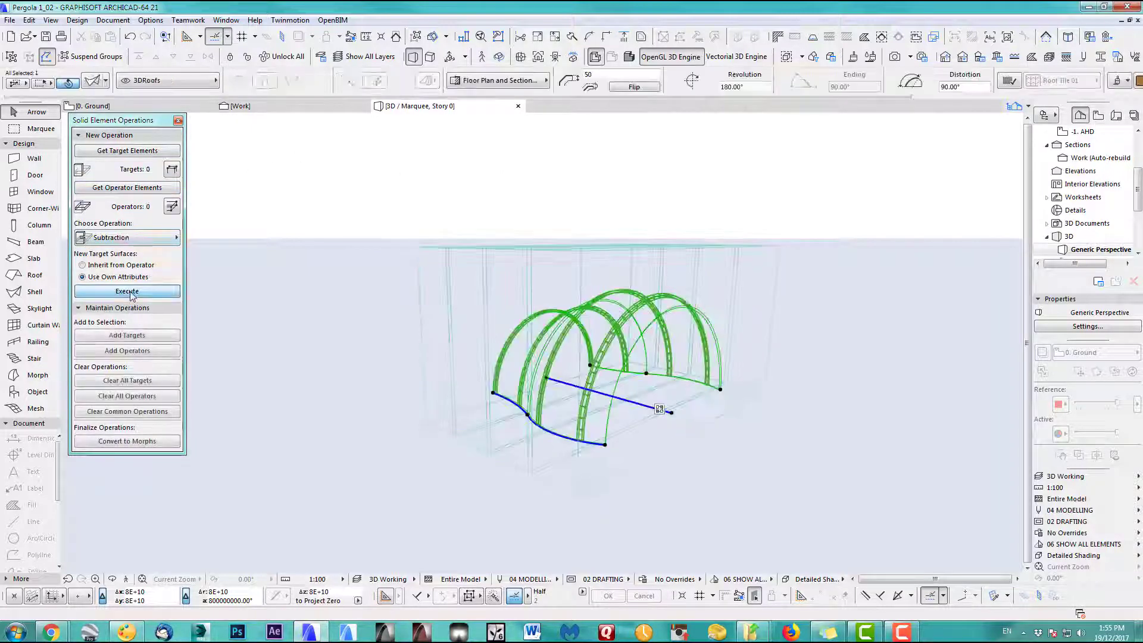
pyautogui.press('Escape')
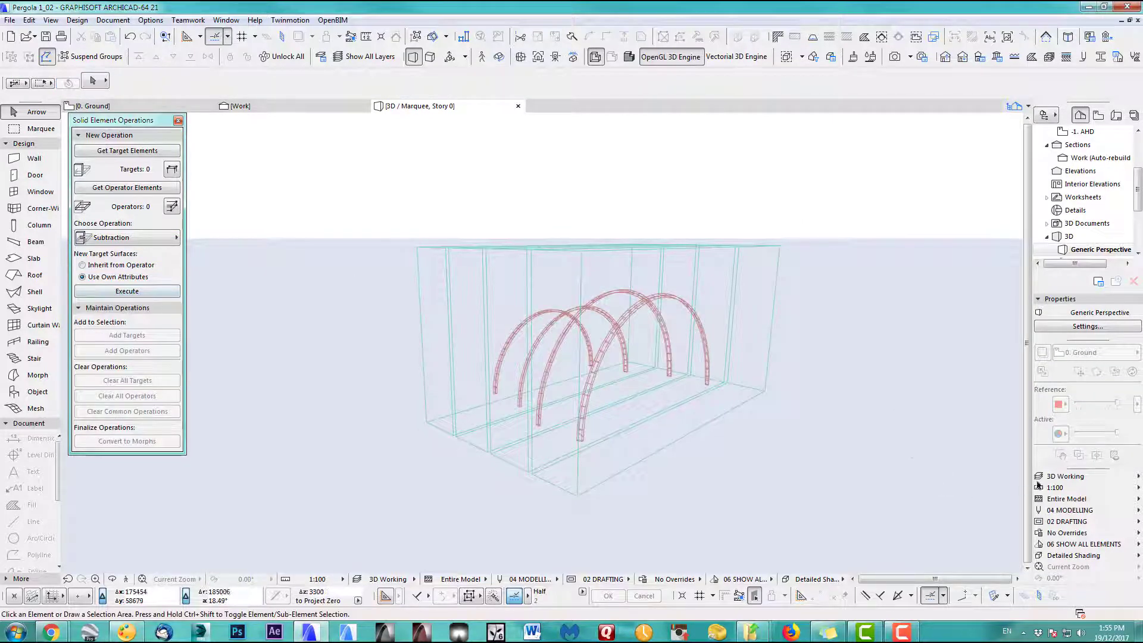
pyautogui.click(1064, 478)
pyautogui.click(1033, 475)
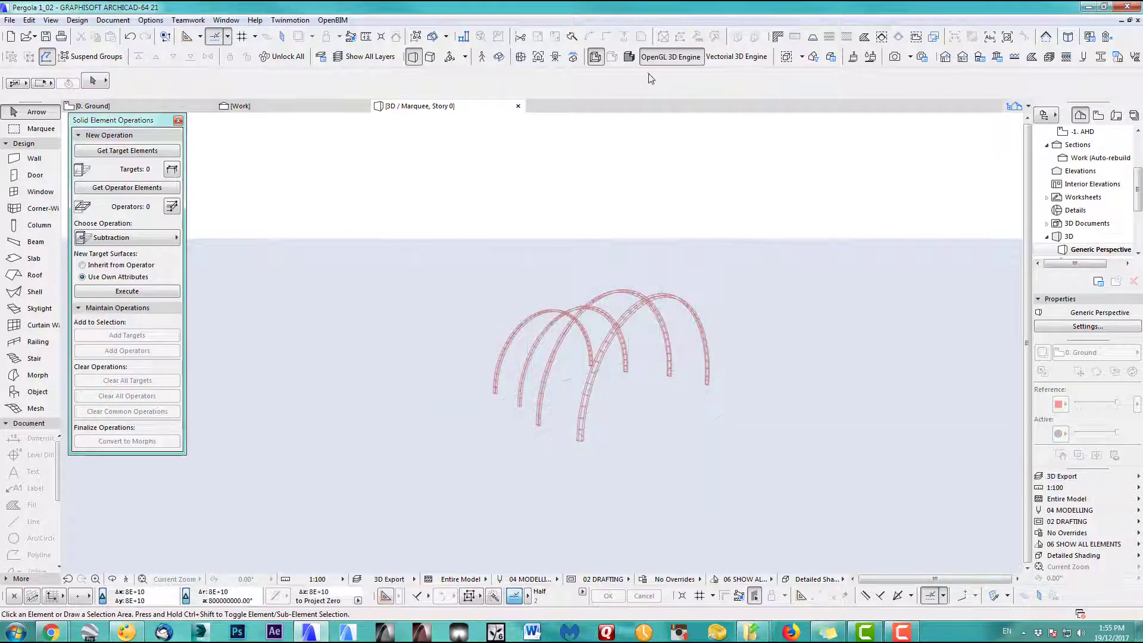
pyautogui.click(629, 56)
pyautogui.moveTo(616, 391); pyautogui.dragTo(675, 385, button='middle')
# Step: Drag the shell roof right of the box area and show both roofs together in 3D
pyautogui.press('F2')
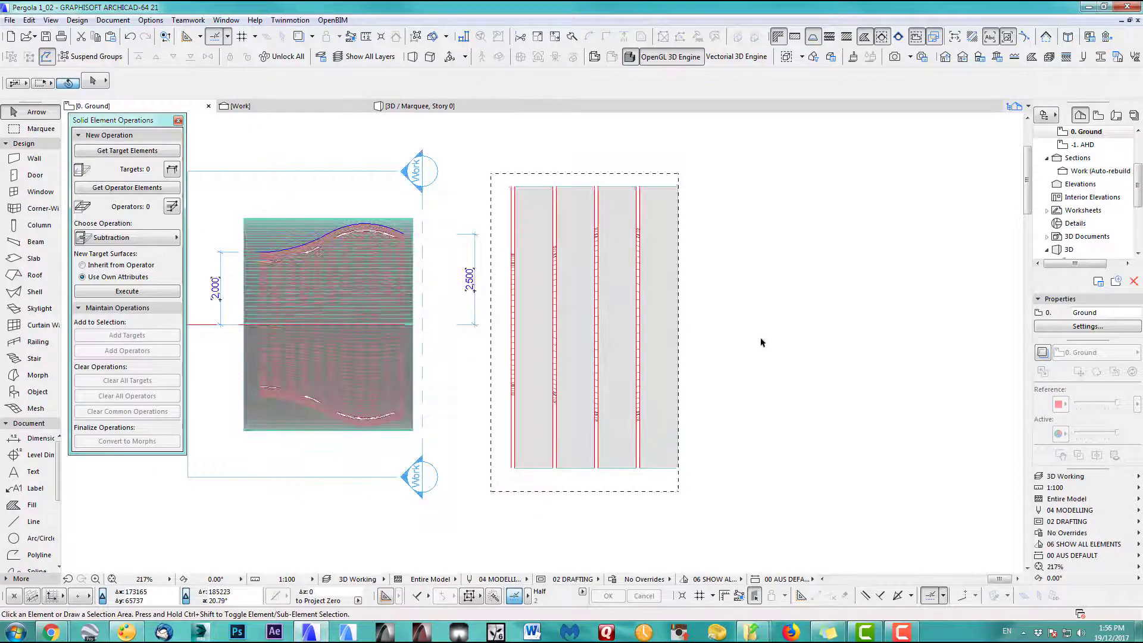
pyautogui.click(512, 258)
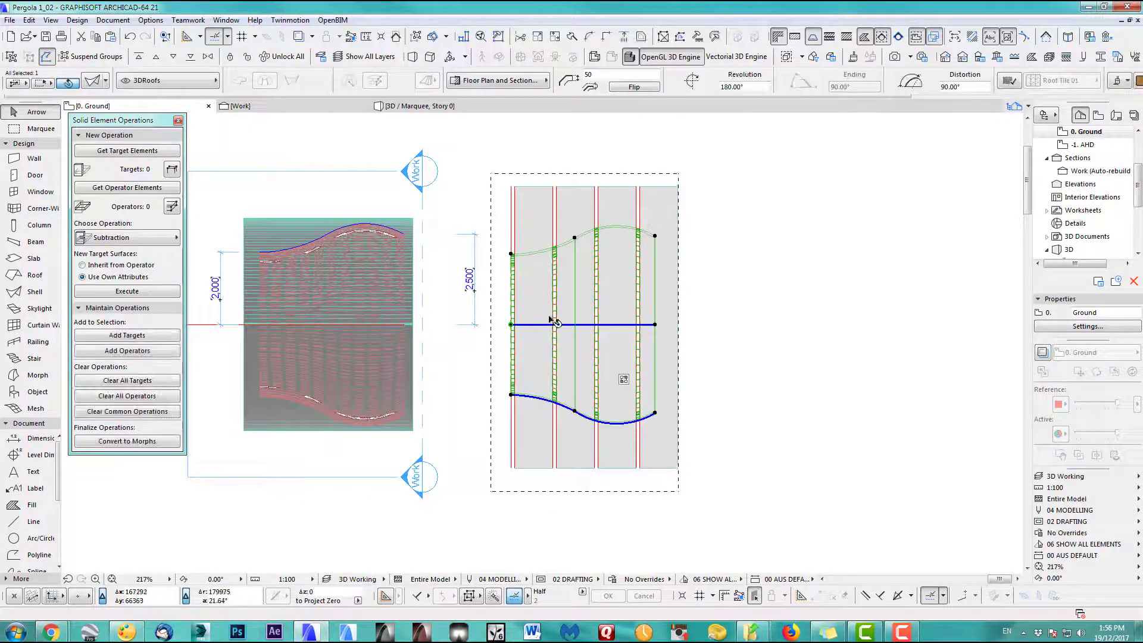
pyautogui.click(580, 331)
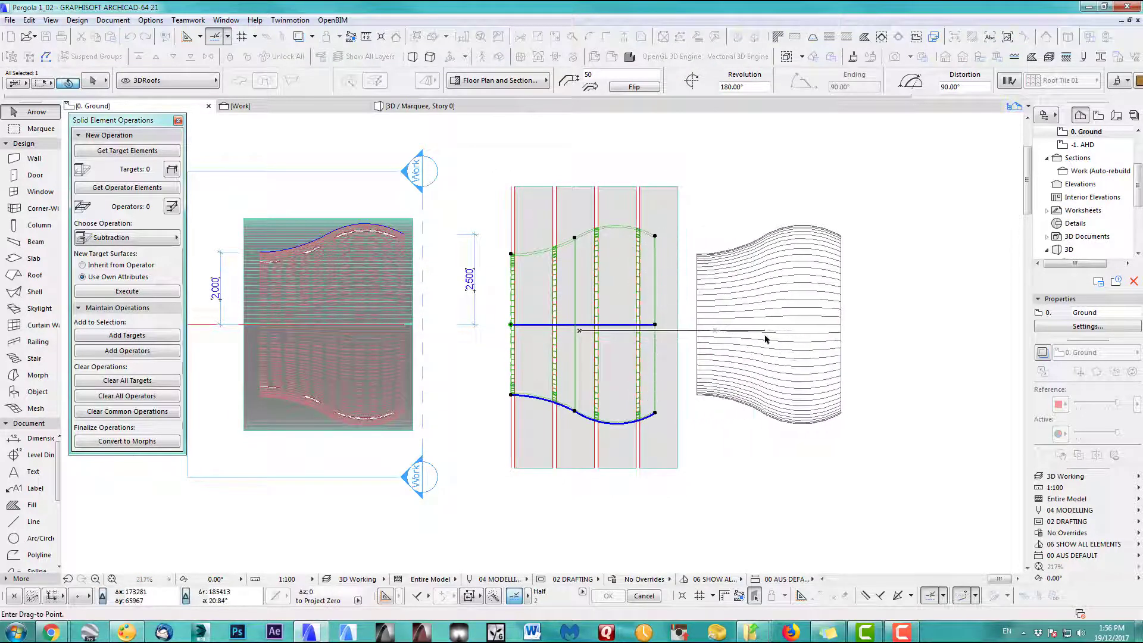
pyautogui.click(804, 375)
pyautogui.click(453, 151)
pyautogui.moveTo(474, 143); pyautogui.dragTo(887, 526)
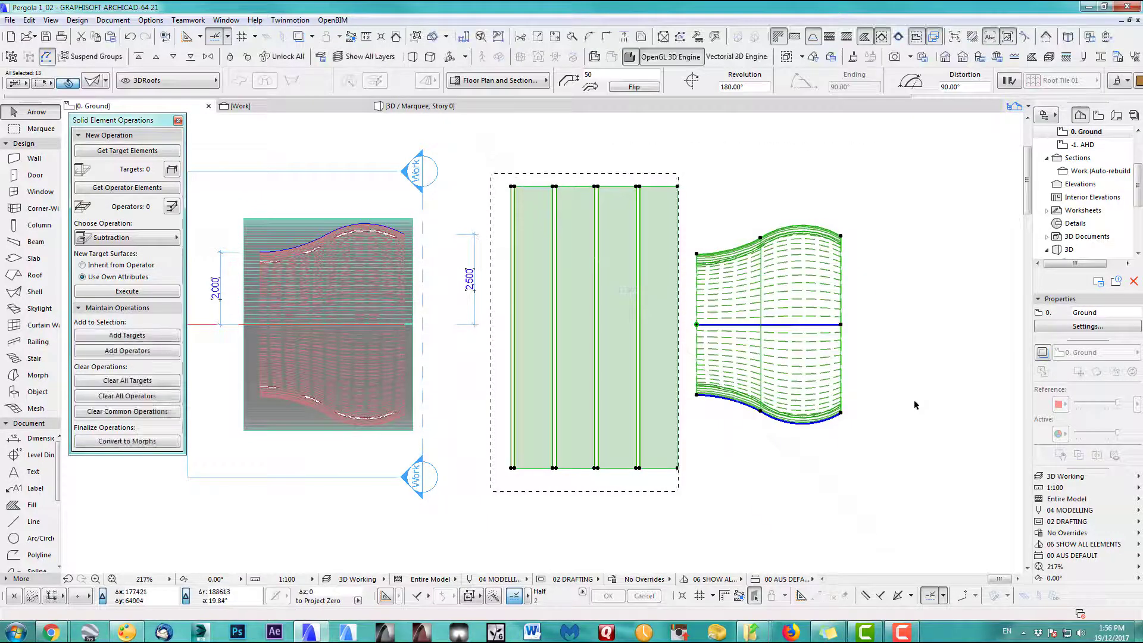
pyautogui.press('F5')
pyautogui.scroll(-2, 784, 382)
pyautogui.moveTo(816, 386); pyautogui.dragTo(644, 372, button='middle')
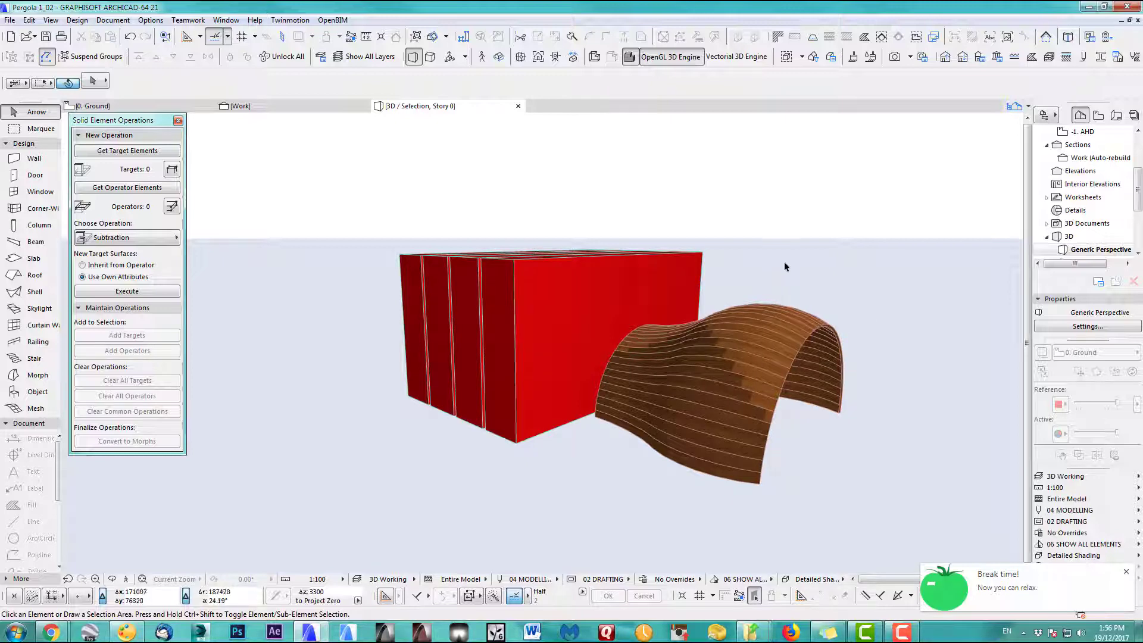
# Step: Undo the roof move and drag the arched ribs onto the slatted wavy shell in plan
pyautogui.press('F2')
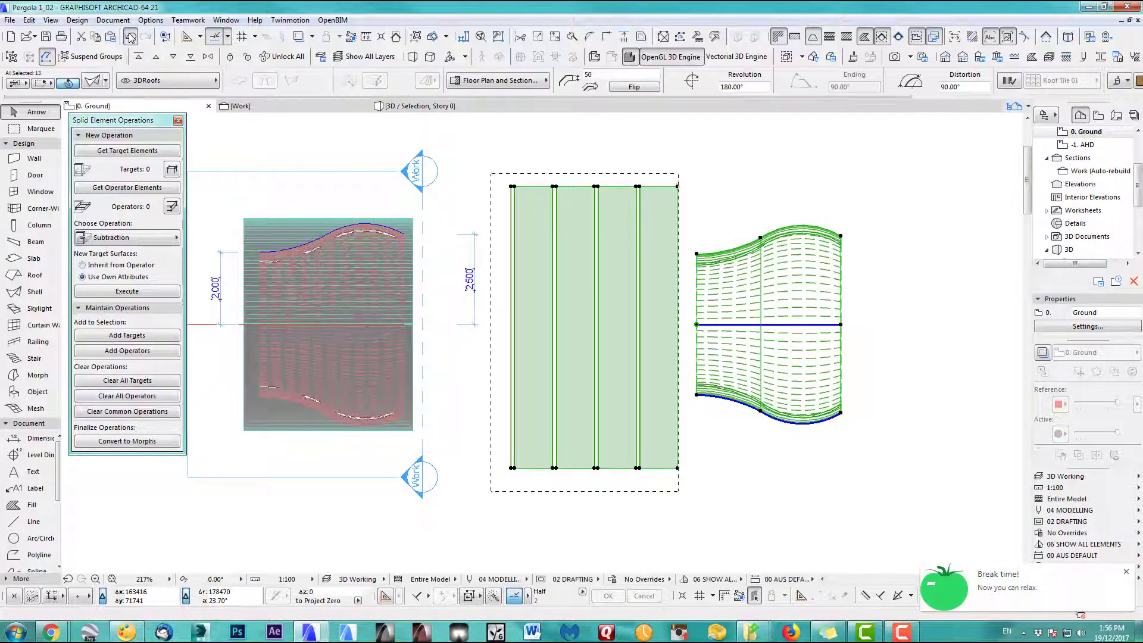
pyautogui.click(131, 37)
pyautogui.press('Escape')
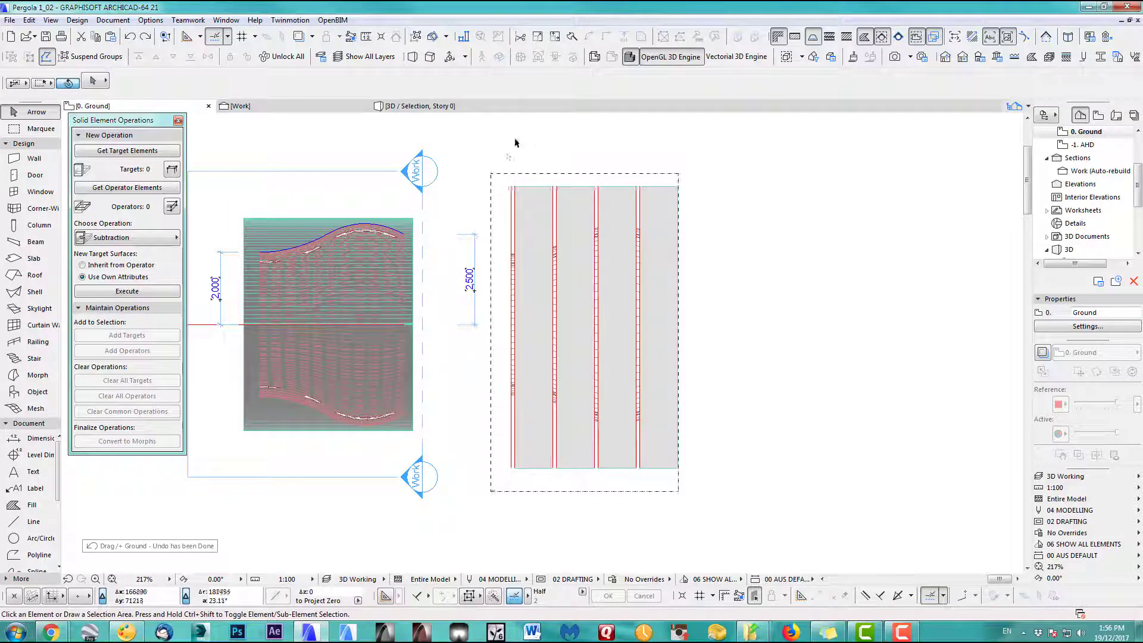
pyautogui.moveTo(511, 145); pyautogui.dragTo(694, 479)
pyautogui.moveTo(582, 364); pyautogui.dragTo(728, 398, button='middle')
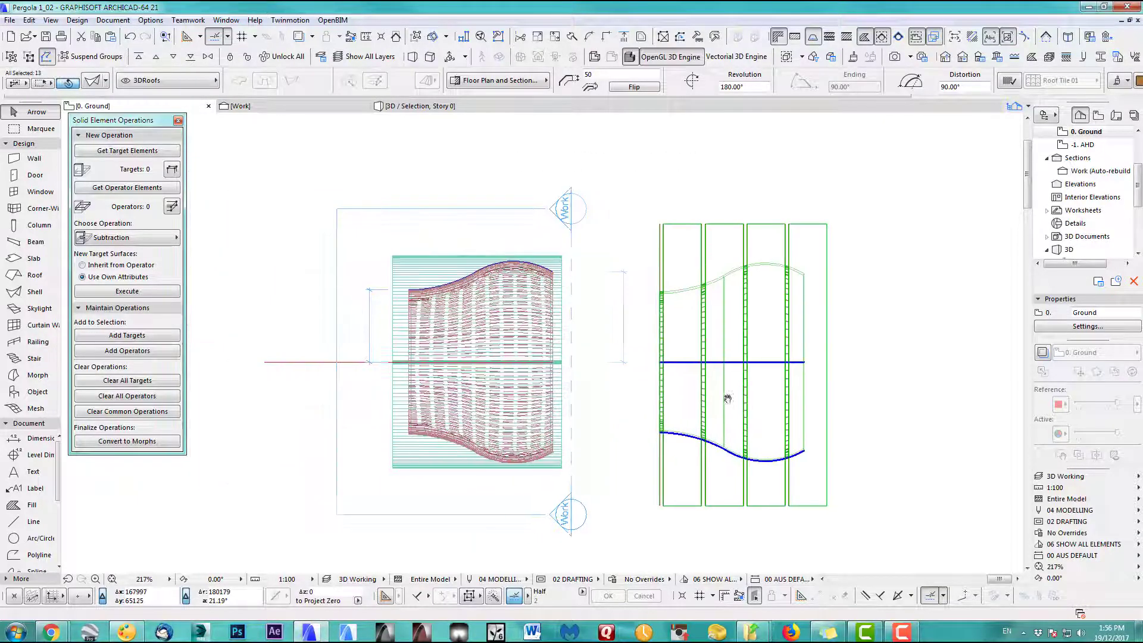
pyautogui.hotkey('ctrl', 'd')
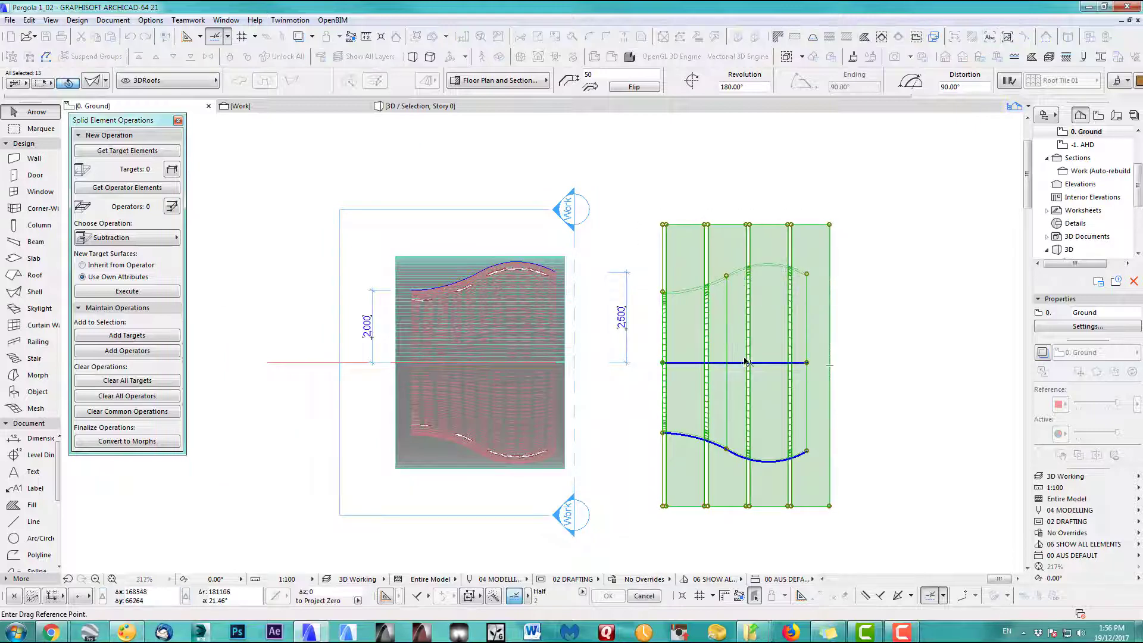
pyautogui.scroll(3, 746, 361)
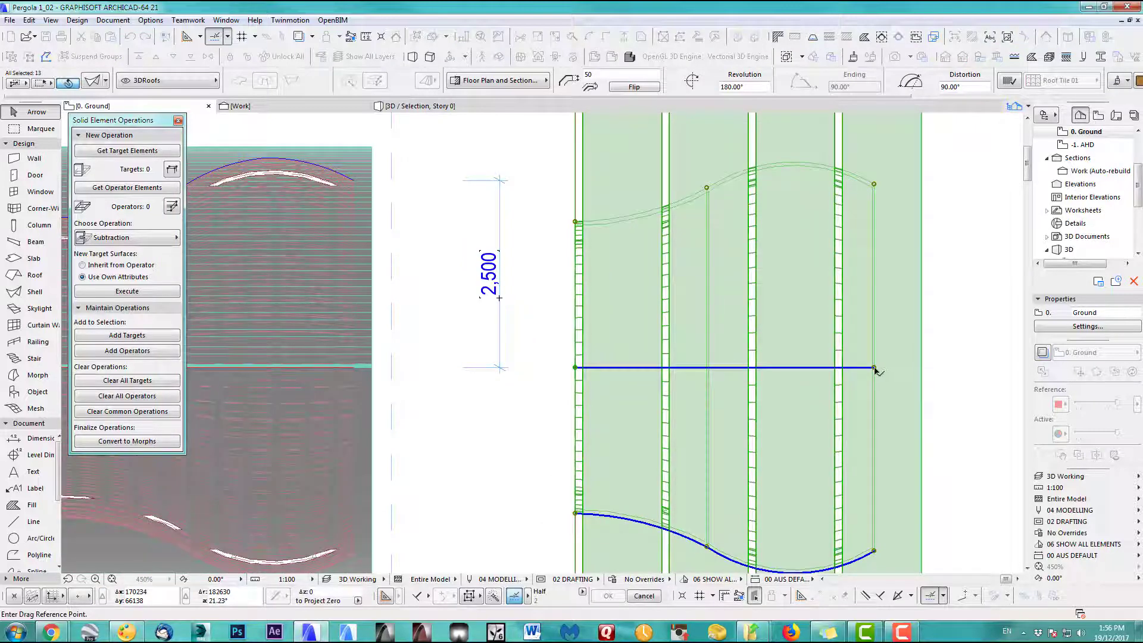
pyautogui.scroll(3, 366, 375)
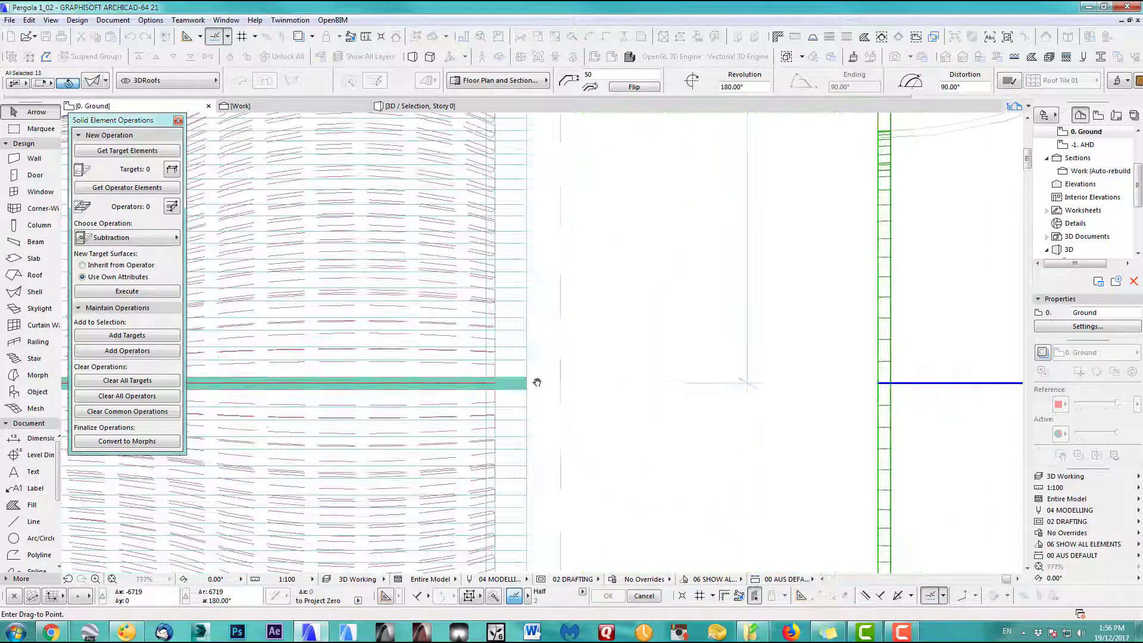
pyautogui.click(511, 385)
pyautogui.scroll(-5, 538, 339)
pyautogui.click(846, 259)
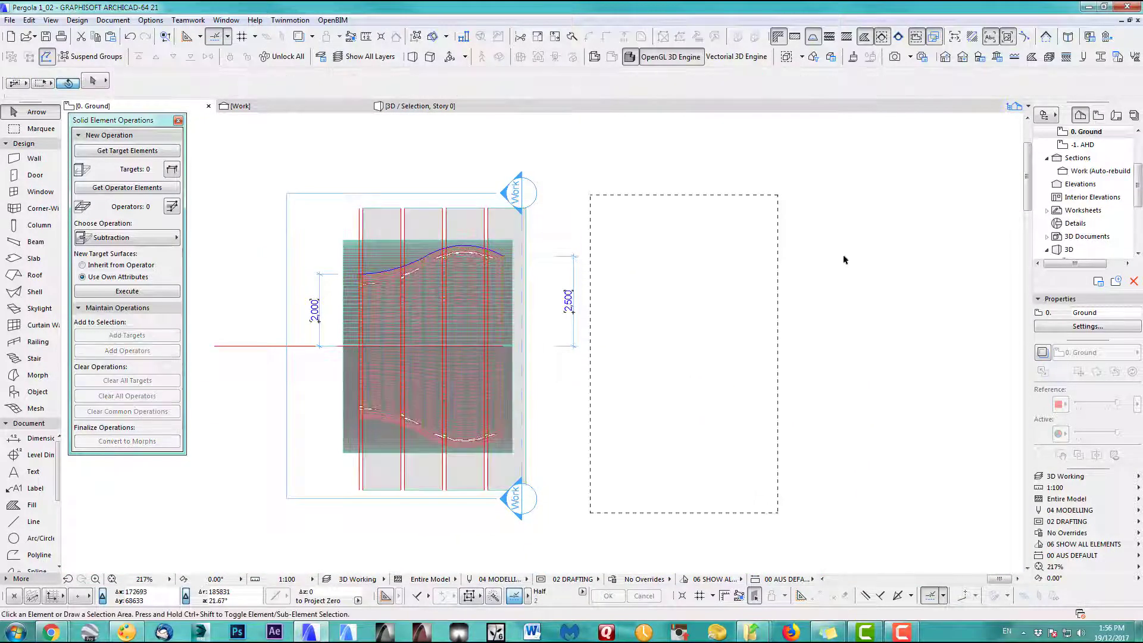
# Step: Apply the 3D Export layer combination and orbit the finished ribbed pergola in 3D
pyautogui.click(1067, 476)
pyautogui.click(1019, 476)
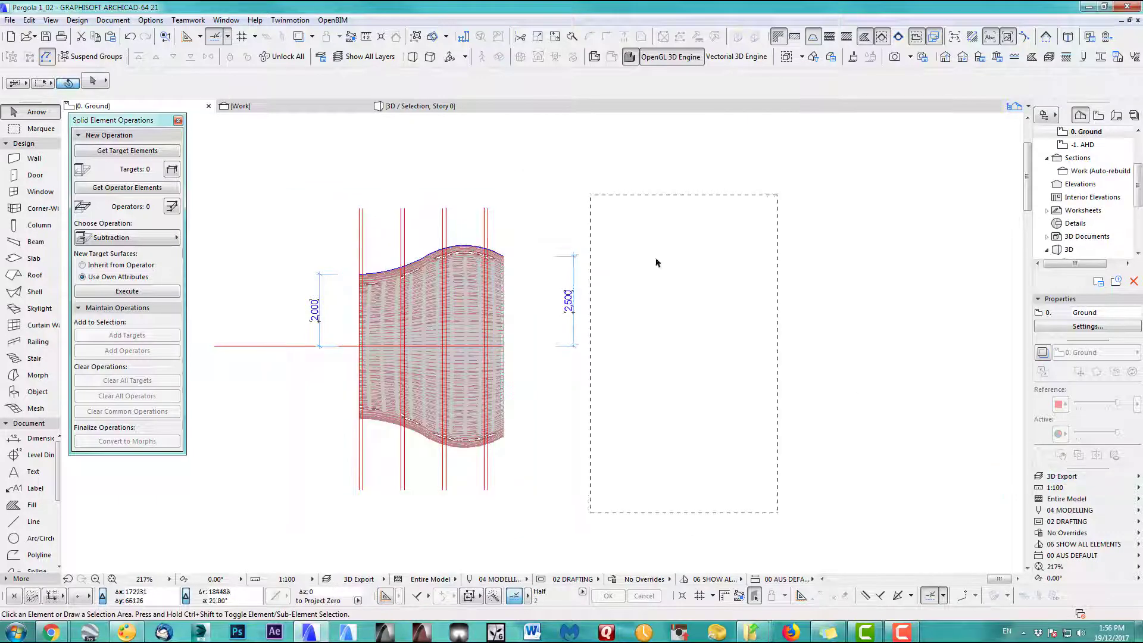
pyautogui.click(36, 128)
pyautogui.press('F3')
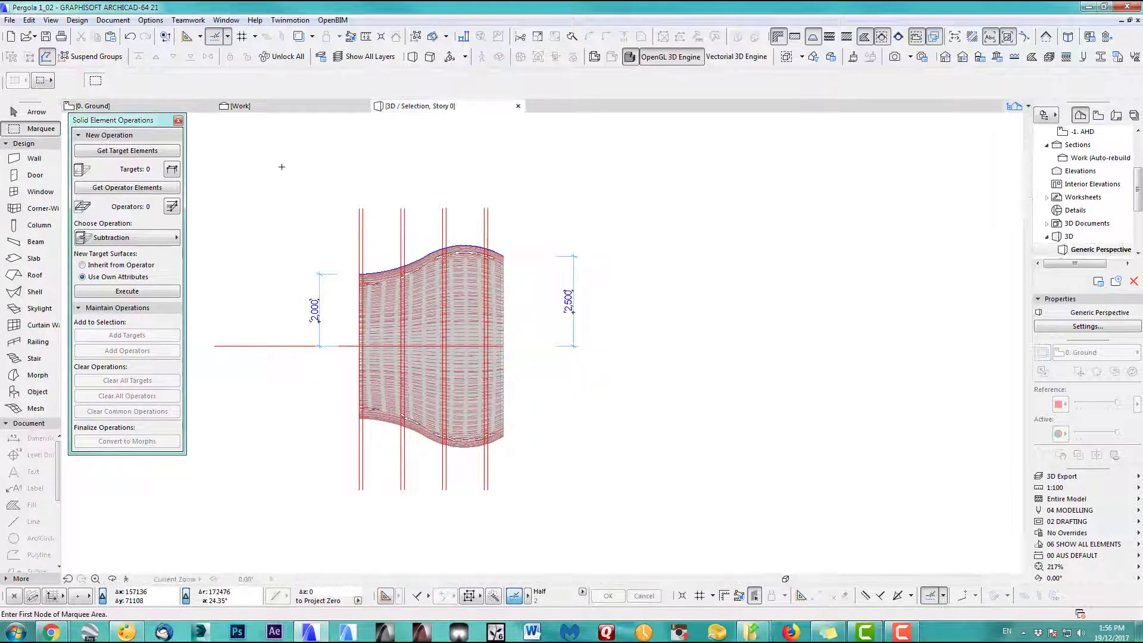
pyautogui.scroll(1, 395, 332)
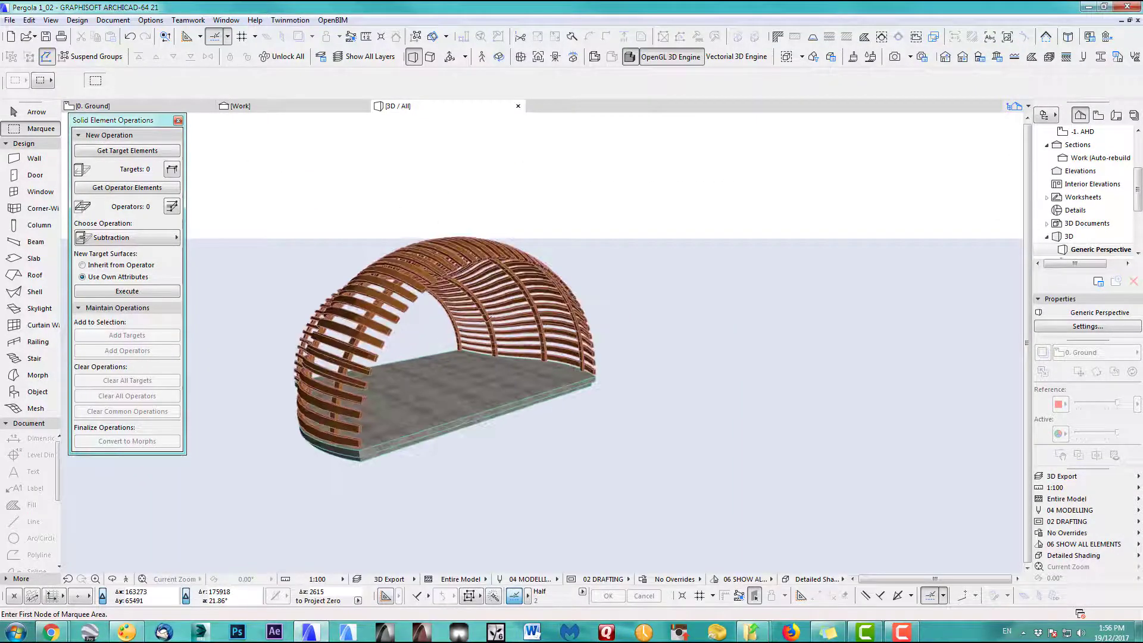
pyautogui.moveTo(531, 342); pyautogui.dragTo(573, 337)
pyautogui.scroll(5, 454, 291)
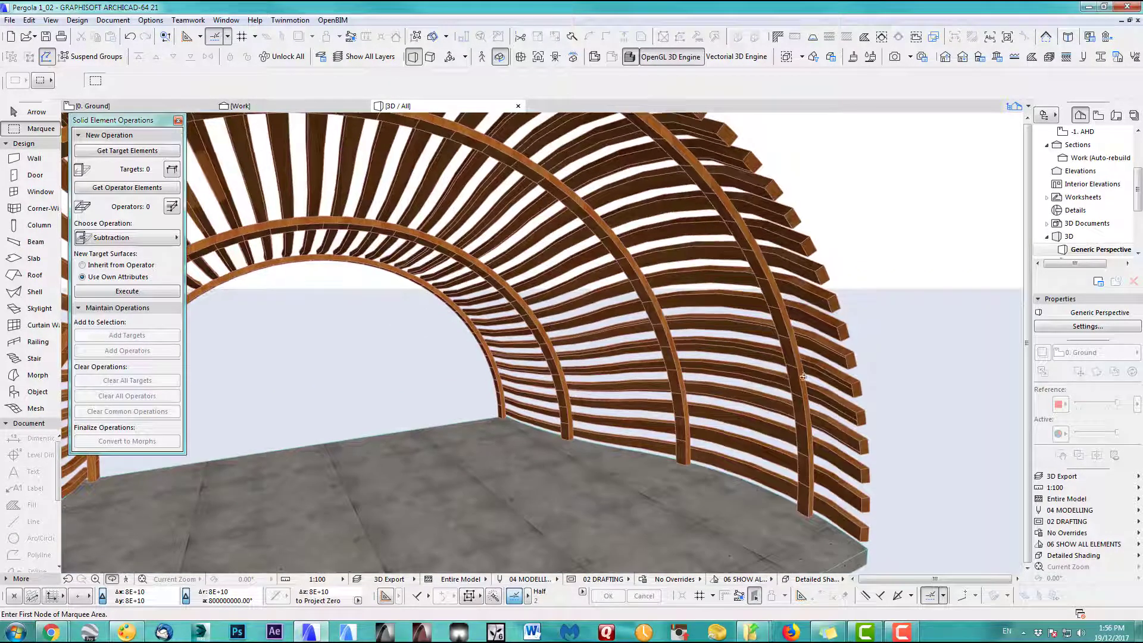
pyautogui.scroll(-10, 543, 345)
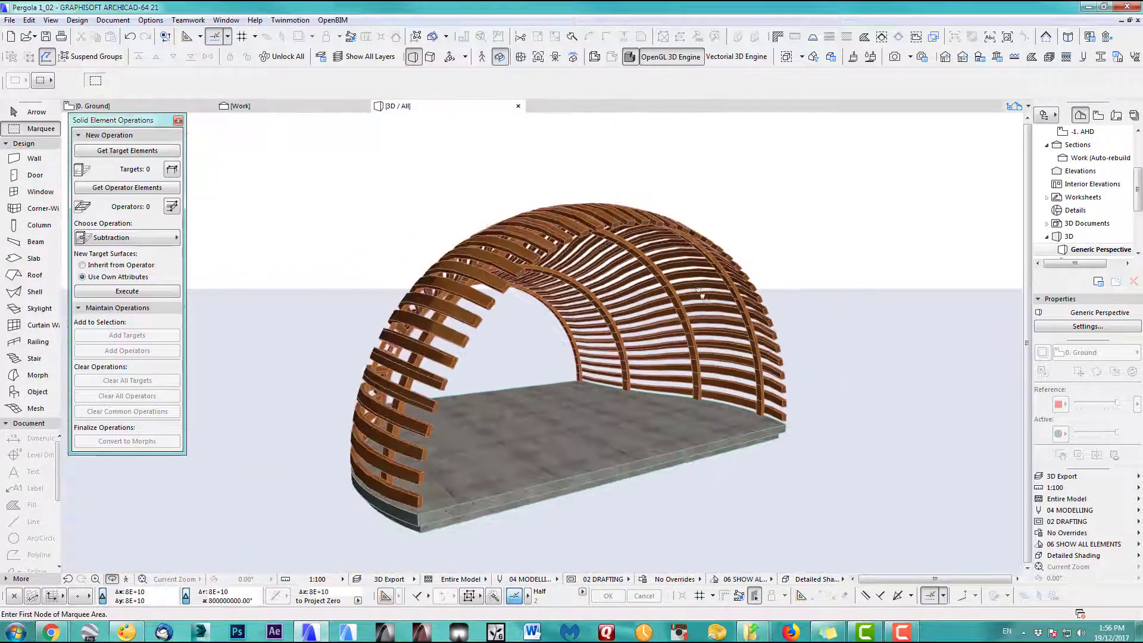
pyautogui.keyDown('shift'); pyautogui.moveTo(686, 323); pyautogui.dragTo(630, 367, button='middle'); pyautogui.keyUp('shift')
pyautogui.scroll(-5, 472, 400)
pyautogui.press('F2')
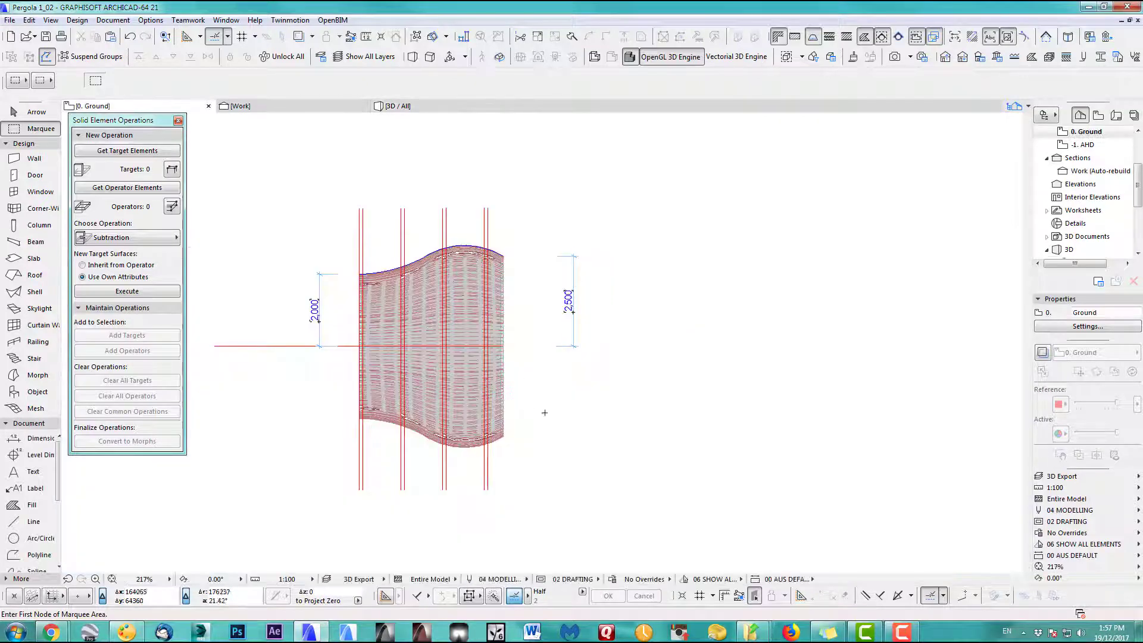
# Step: Center the pergola in the plan and switch the layer combination back to 3D Working
pyautogui.moveTo(532, 463); pyautogui.dragTo(655, 466, button='middle')
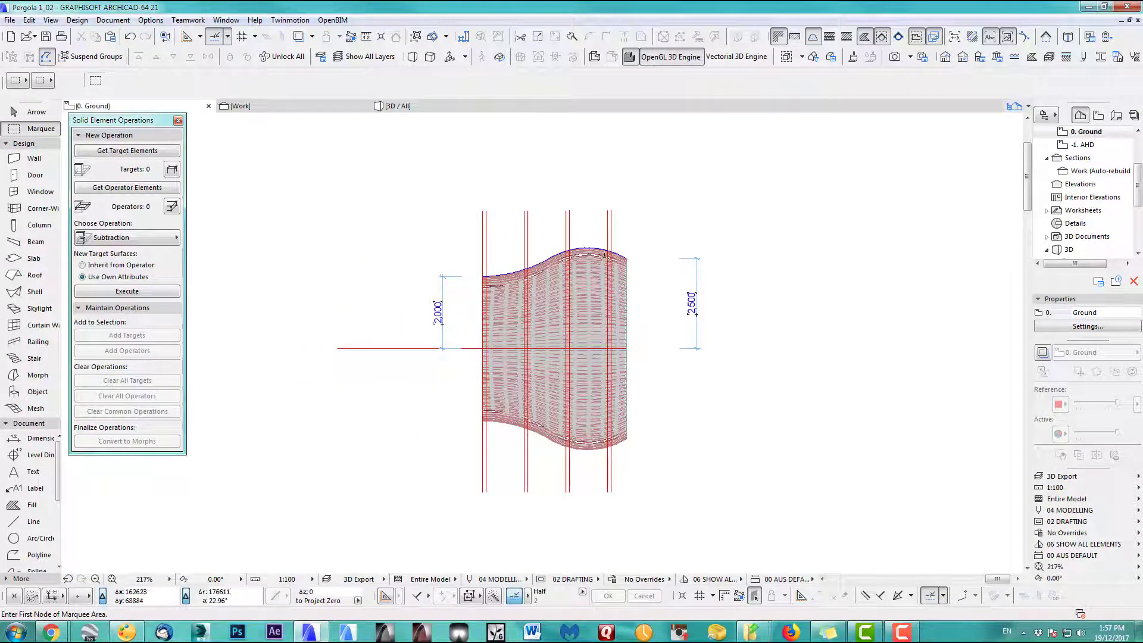
pyautogui.click(1075, 476)
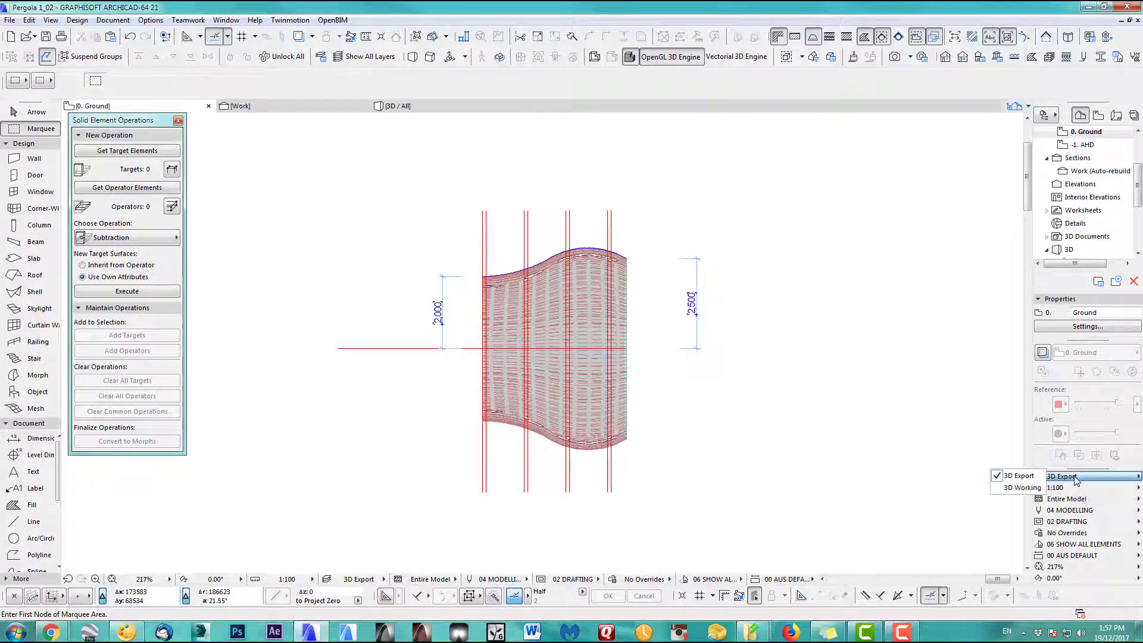
pyautogui.click(1040, 487)
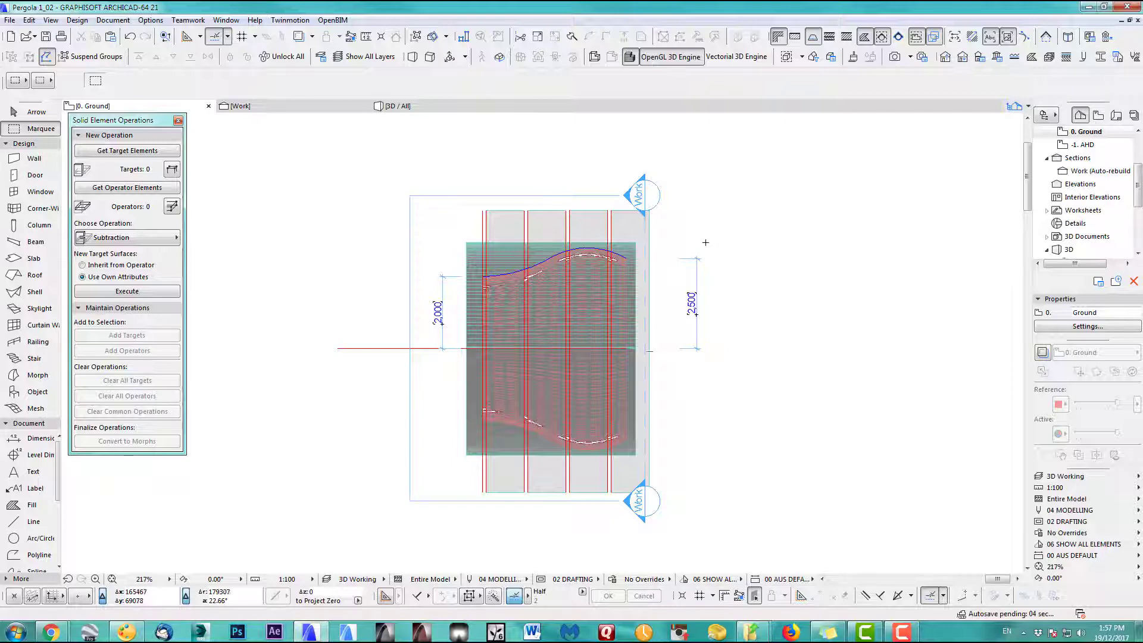
# Step: Check the red cutting blocks in 3D, then return to the floor plan with the Arrow tool
pyautogui.press('F3')
pyautogui.scroll(-2, 357, 328)
pyautogui.moveTo(358, 329); pyautogui.dragTo(699, 426)
pyautogui.keyDown('shift'); pyautogui.moveTo(699, 426); pyautogui.dragTo(493, 339, button='middle'); pyautogui.keyUp('shift')
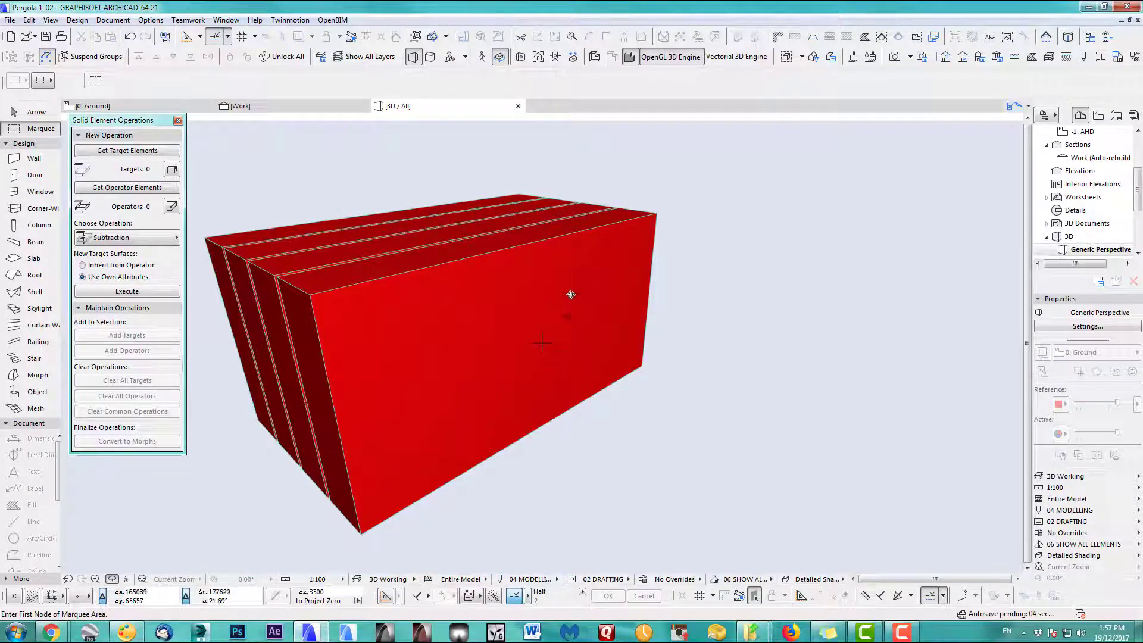
pyautogui.press('F2')
pyautogui.click(36, 112)
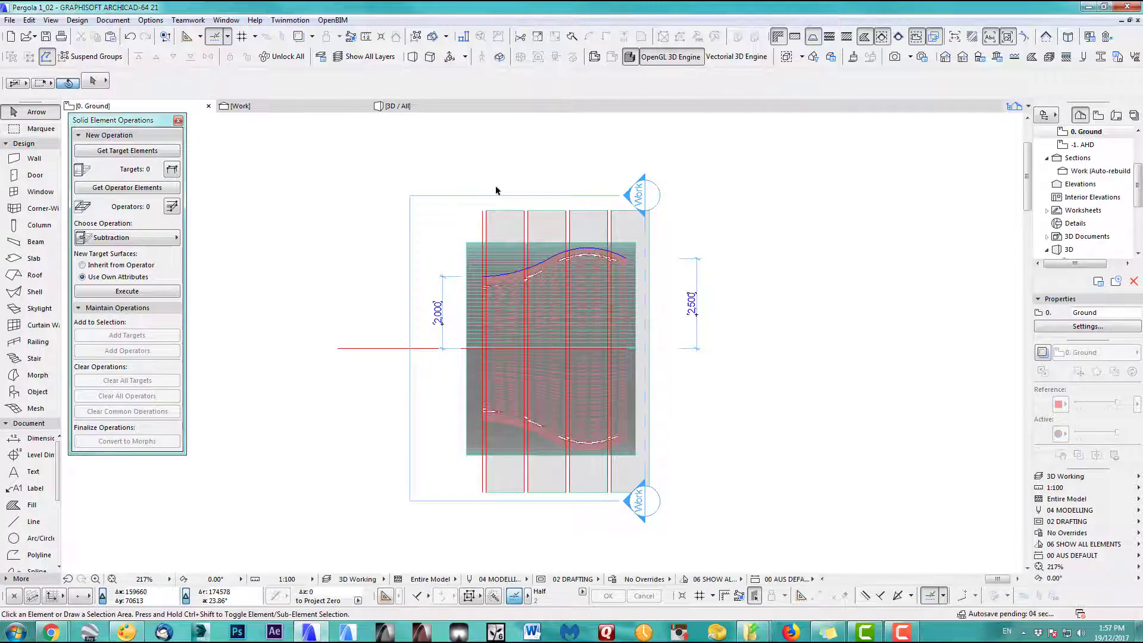
# Step: Marquee-select the pergola, then deselect the Work section marker, both dimensions and the reference line
pyautogui.click(453, 209)
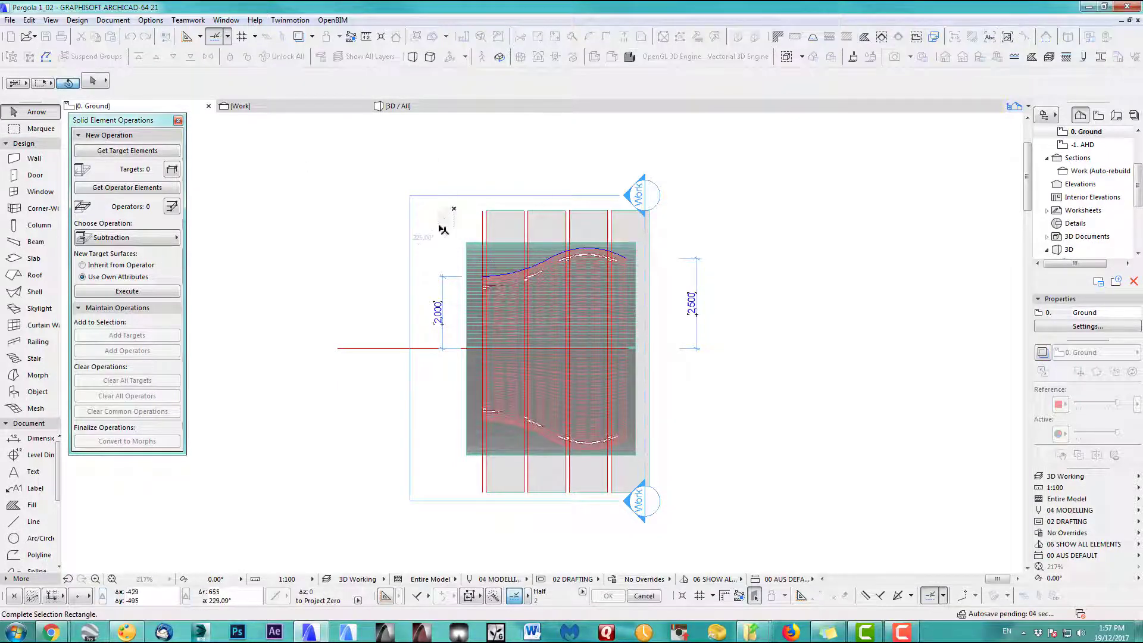
pyautogui.moveTo(445, 227); pyautogui.dragTo(442, 228)
pyautogui.moveTo(378, 163); pyautogui.dragTo(737, 548)
pyautogui.keyDown('shift'); pyautogui.click(647, 198); pyautogui.keyUp('shift')
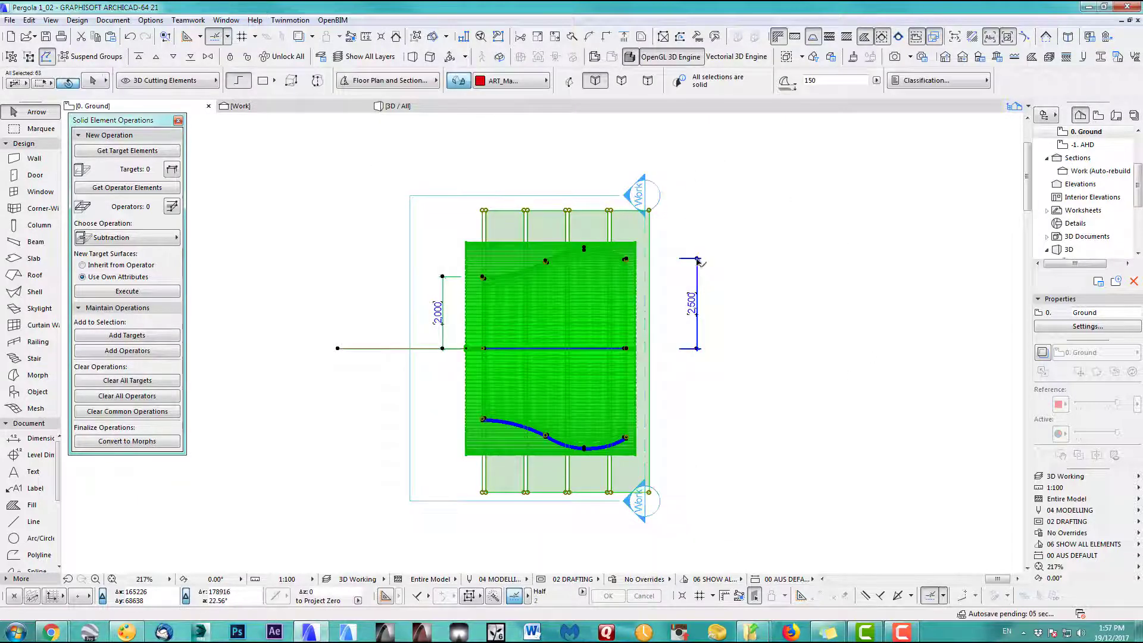
pyautogui.keyDown('shift'); pyautogui.click(697, 260); pyautogui.keyUp('shift')
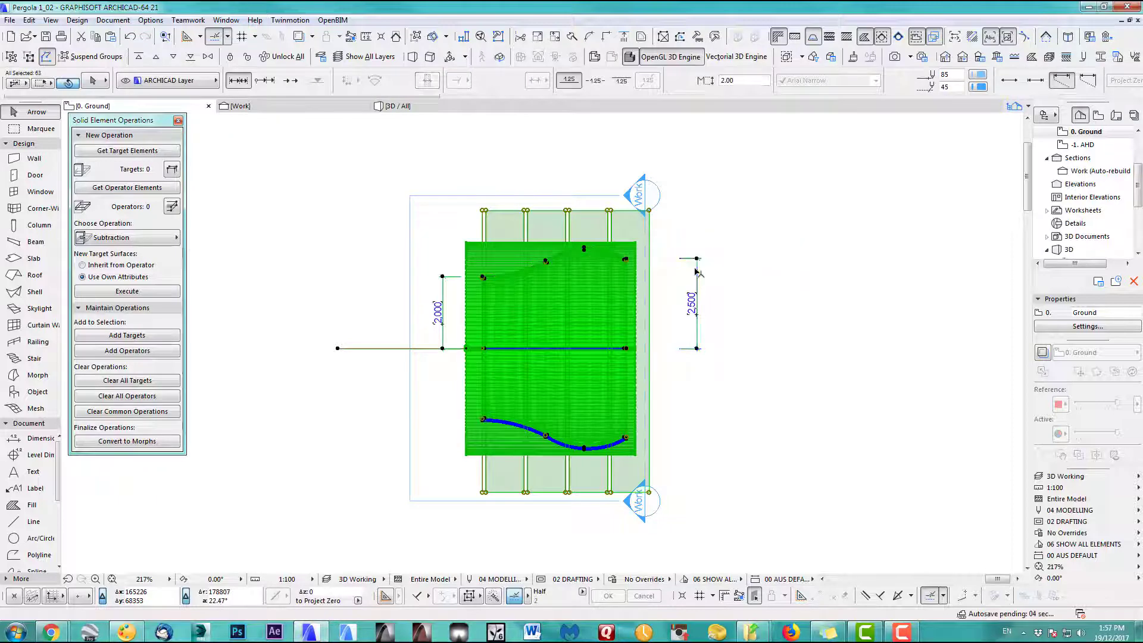
pyautogui.keyDown('shift'); pyautogui.click(422, 351); pyautogui.keyUp('shift')
pyautogui.keyDown('shift'); pyautogui.click(699, 345); pyautogui.keyUp('shift')
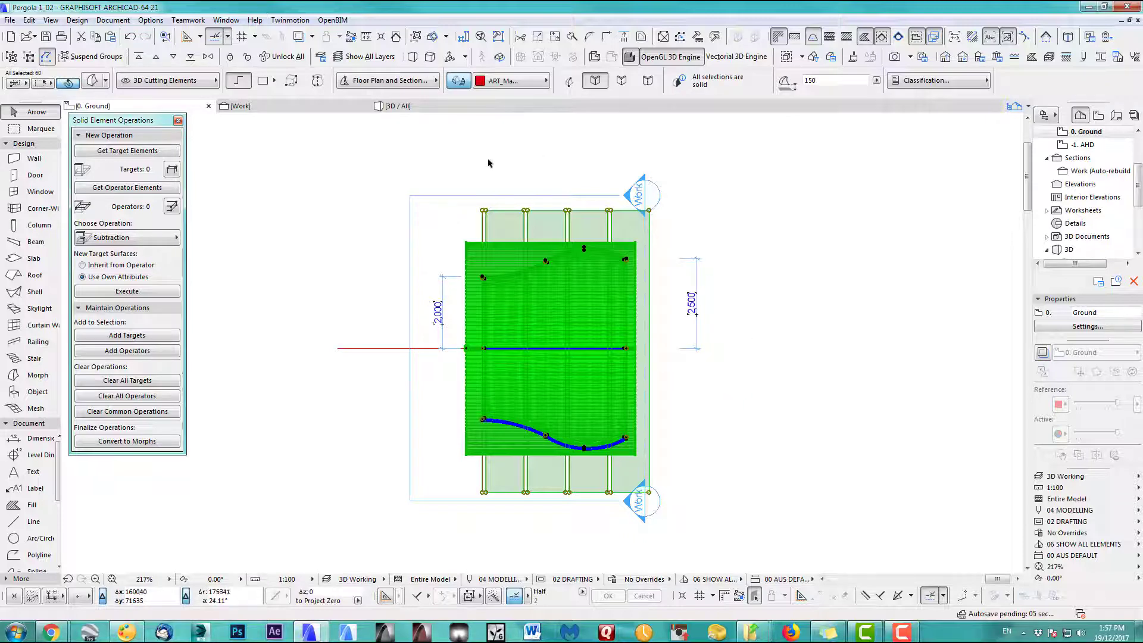
pyautogui.scroll(8, 470, 350)
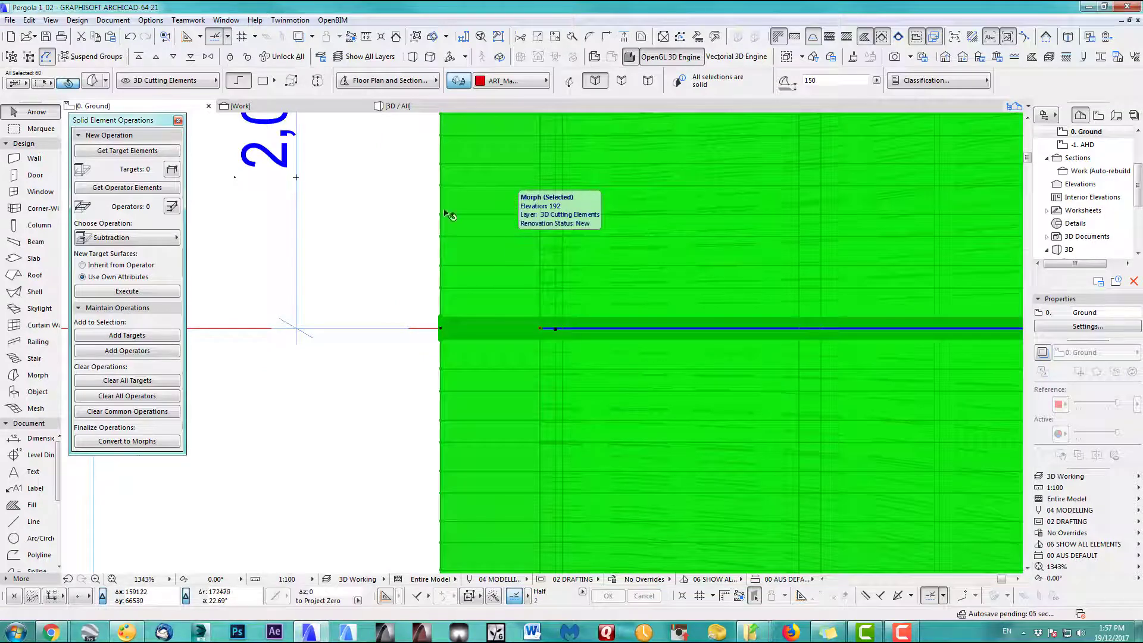
# Step: Mirror a copy of the selected pergola half across a vertical axis, then deselect it
pyautogui.click(29, 20)
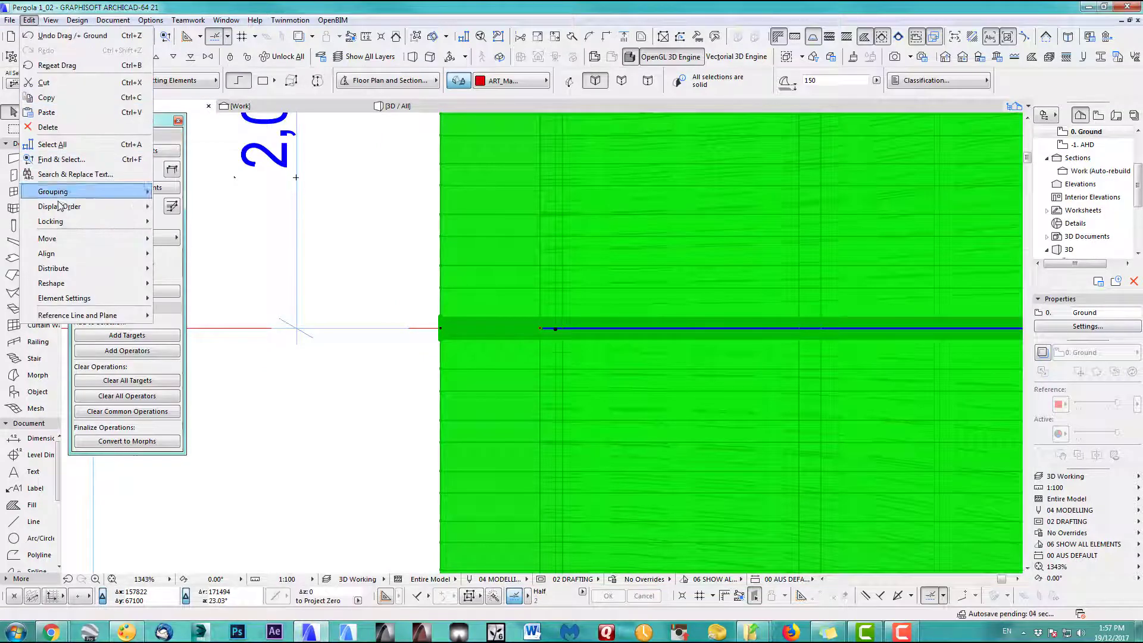
pyautogui.moveTo(78, 238)
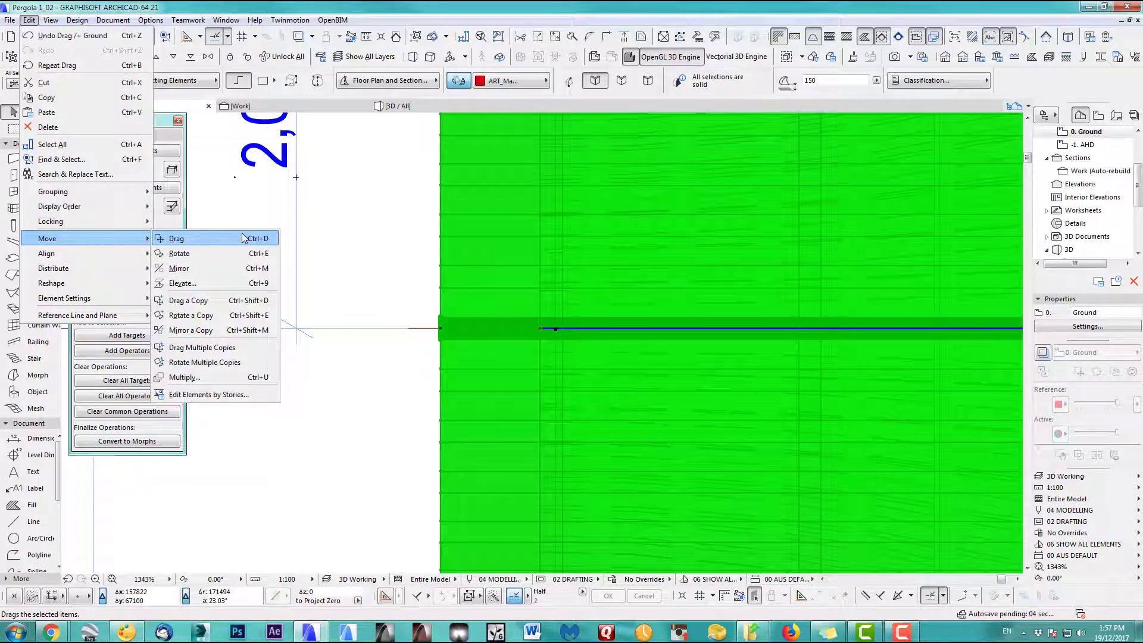
pyautogui.click(190, 330)
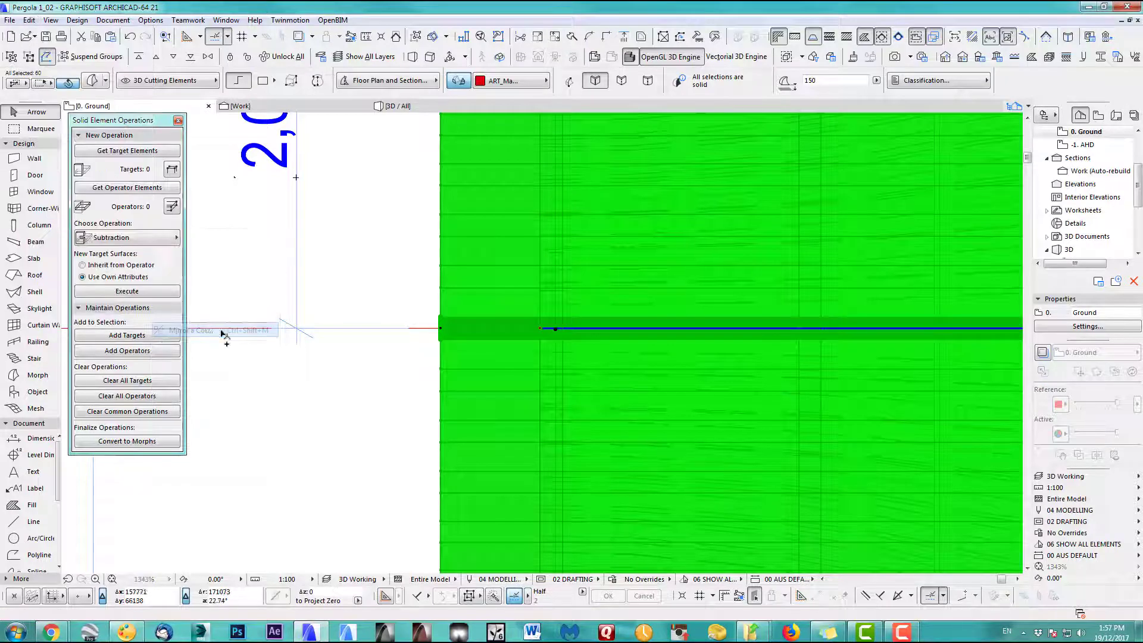
pyautogui.click(541, 329)
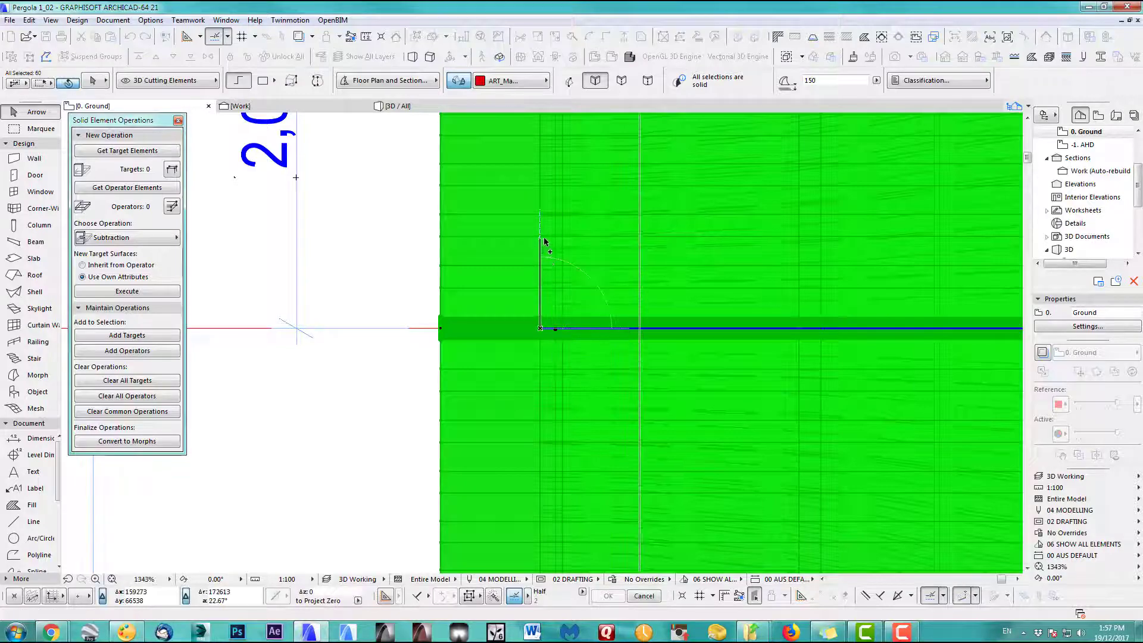
pyautogui.click(544, 247)
pyautogui.scroll(-10, 542, 354)
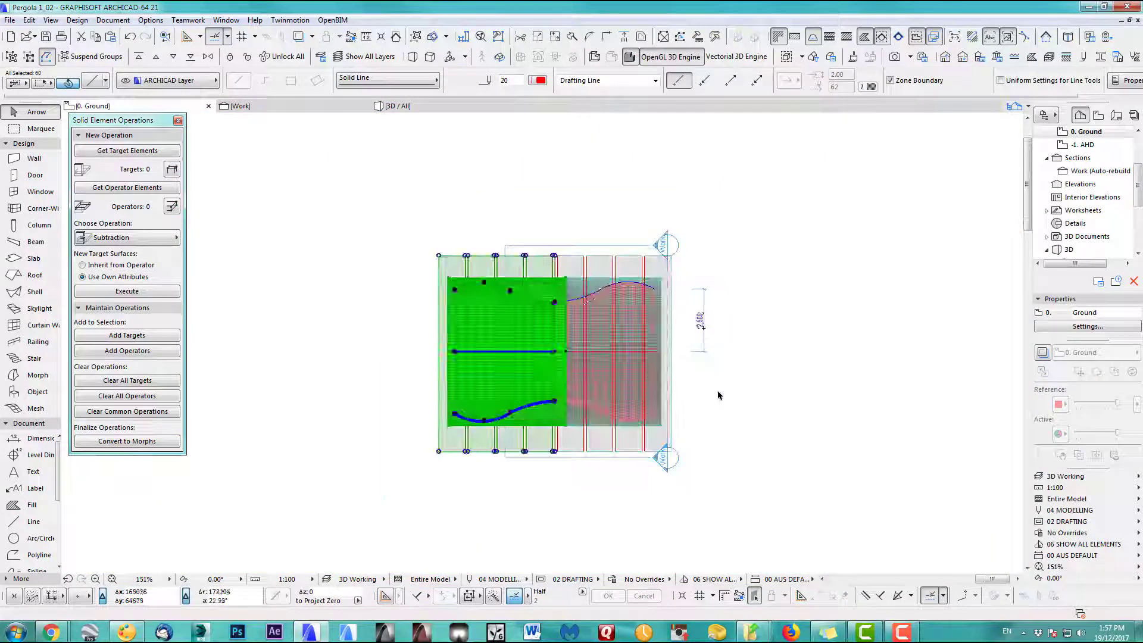
pyautogui.click(725, 397)
pyautogui.click(1091, 477)
# Step: Apply the 3D Export layer combination and orbit the 3D view low to inspect the slab seam
pyautogui.click(1014, 475)
pyautogui.press('F3')
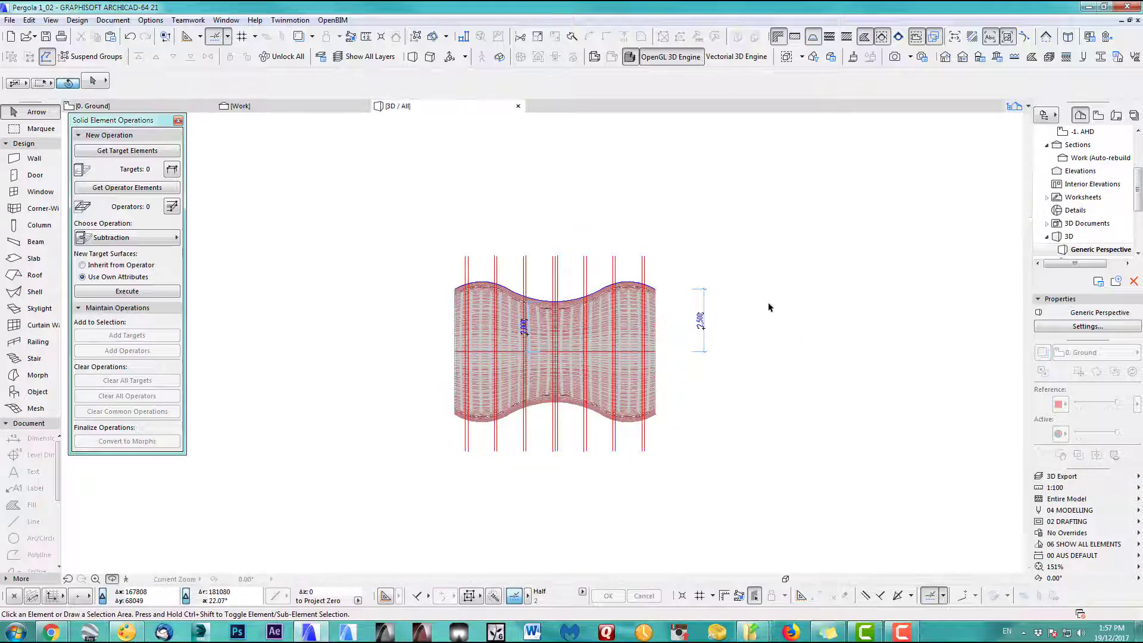
pyautogui.keyDown('shift'); pyautogui.moveTo(441, 348); pyautogui.dragTo(888, 409, button='middle'); pyautogui.keyUp('shift')
pyautogui.scroll(2, 549, 333)
pyautogui.scroll(3, 530, 340)
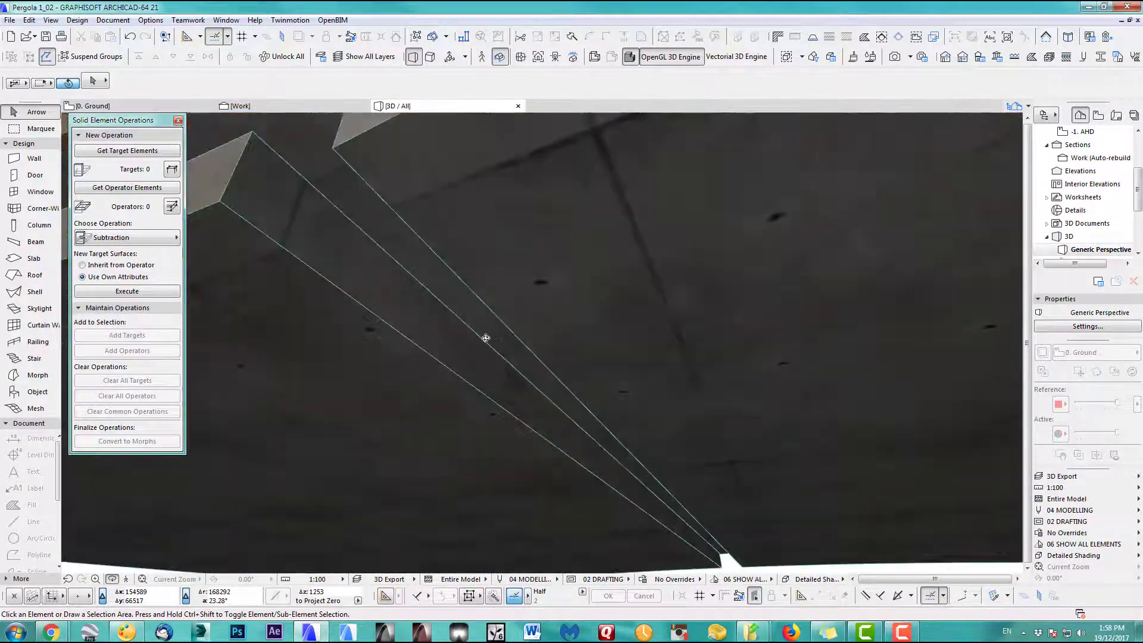
pyautogui.scroll(-6, 485, 334)
pyautogui.scroll(3, 528, 391)
pyautogui.keyDown('shift'); pyautogui.moveTo(574, 387); pyautogui.dragTo(819, 395, button='middle'); pyautogui.keyUp('shift')
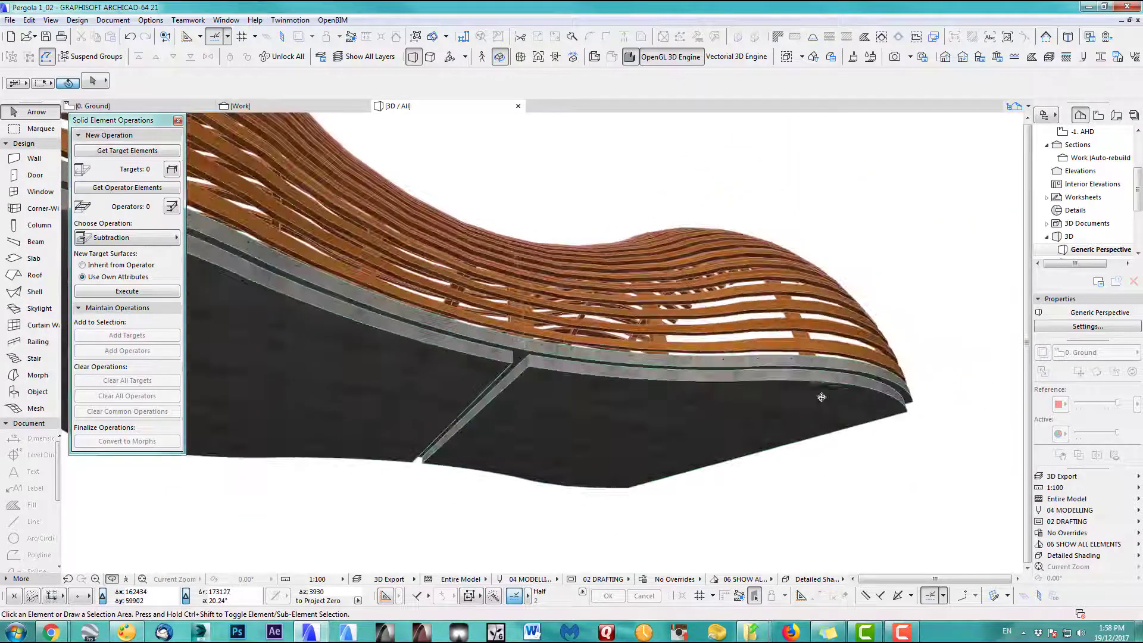
pyautogui.scroll(5, 500, 387)
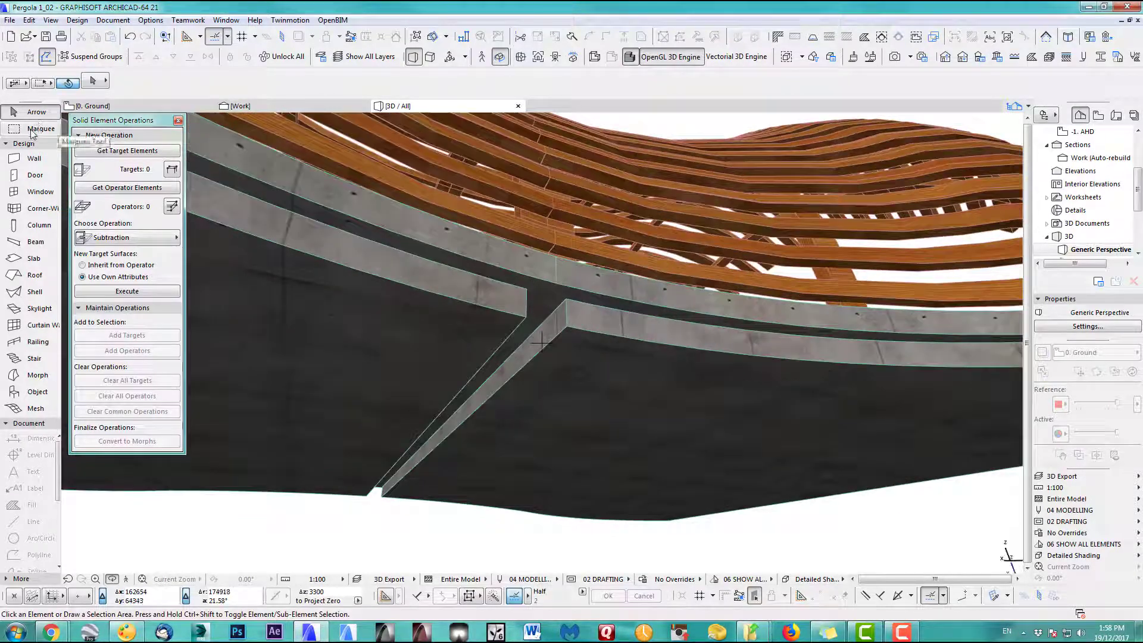
# Step: Offset the left slab's edge toward the gap between the two slabs
pyautogui.click(558, 324)
pyautogui.click(558, 324)
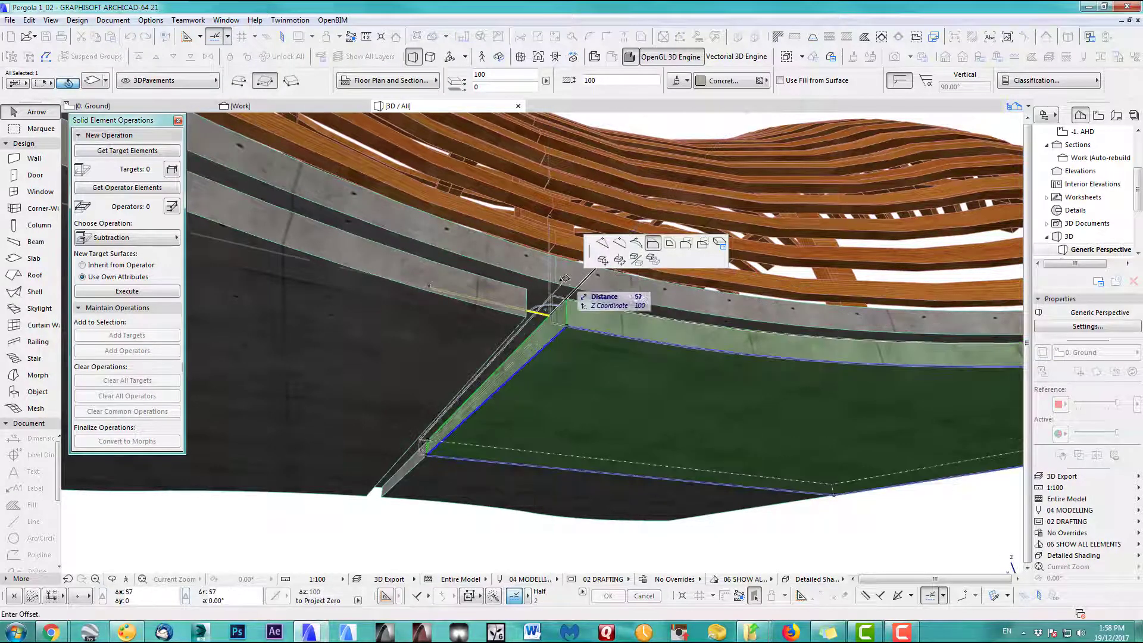
pyautogui.press('Escape')
pyautogui.click(464, 334)
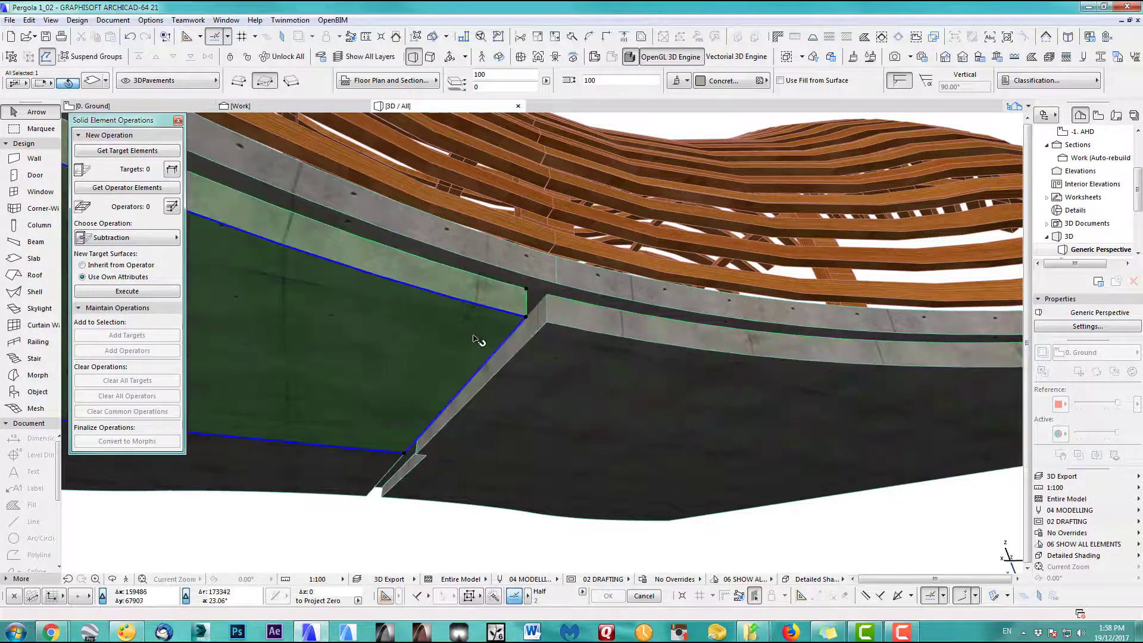
pyautogui.click(526, 315)
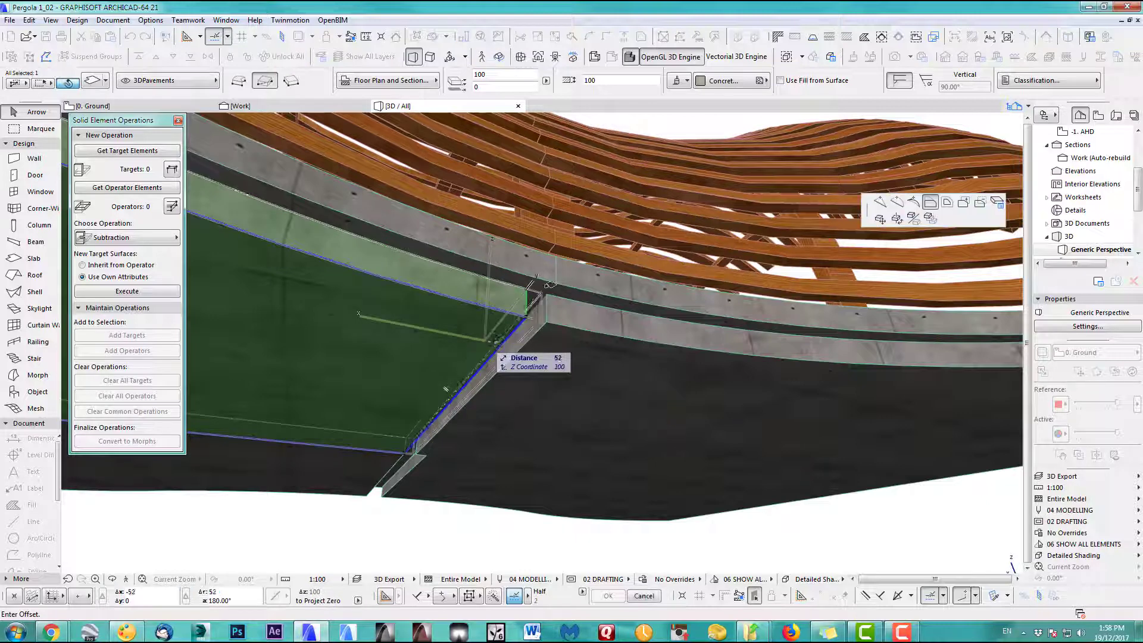
pyautogui.click(547, 294)
# Step: Extend another slab edge across the slot so the seam between slabs closes
pyautogui.scroll(-3, 575, 437)
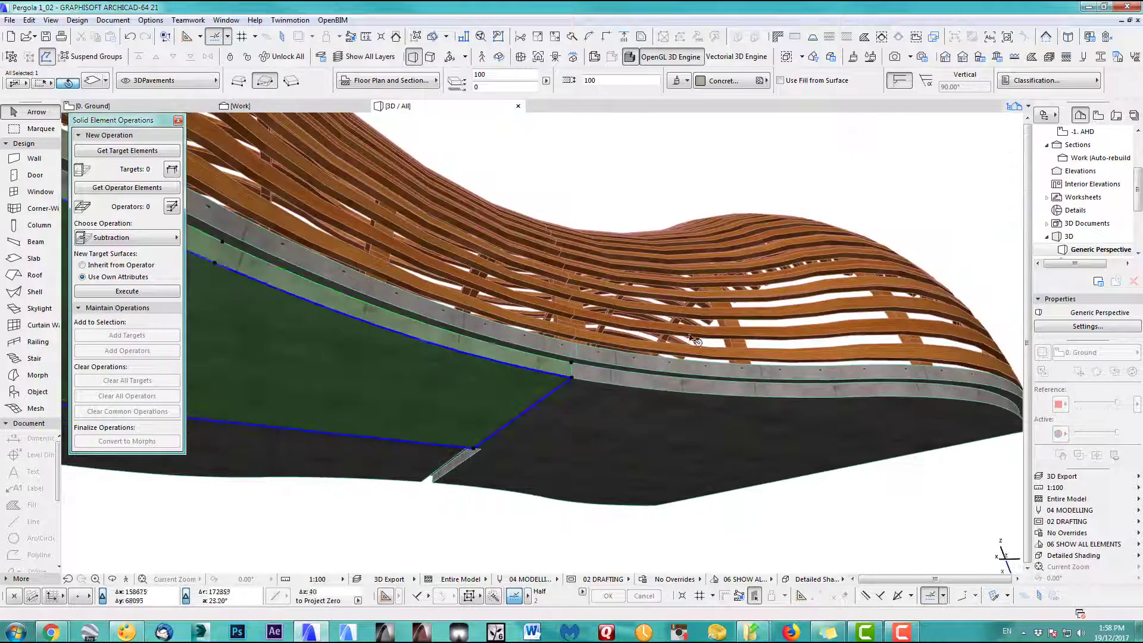
pyautogui.scroll(3, 464, 461)
pyautogui.moveTo(465, 461); pyautogui.dragTo(543, 355, button='middle')
pyautogui.click(548, 358)
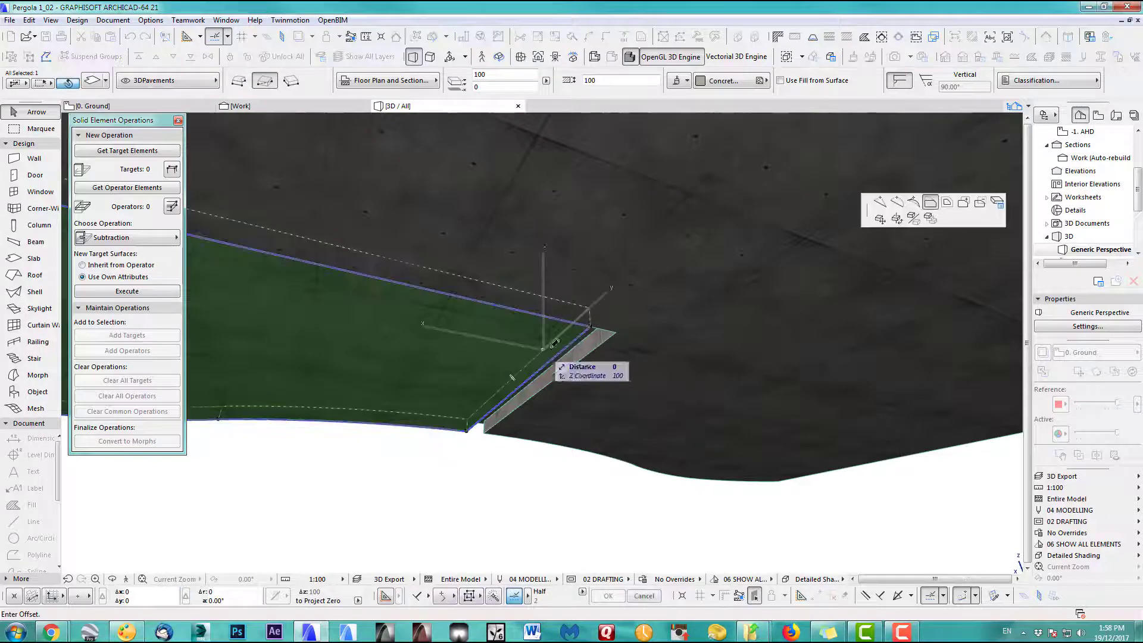
pyautogui.click(616, 331)
pyautogui.scroll(-3, 533, 344)
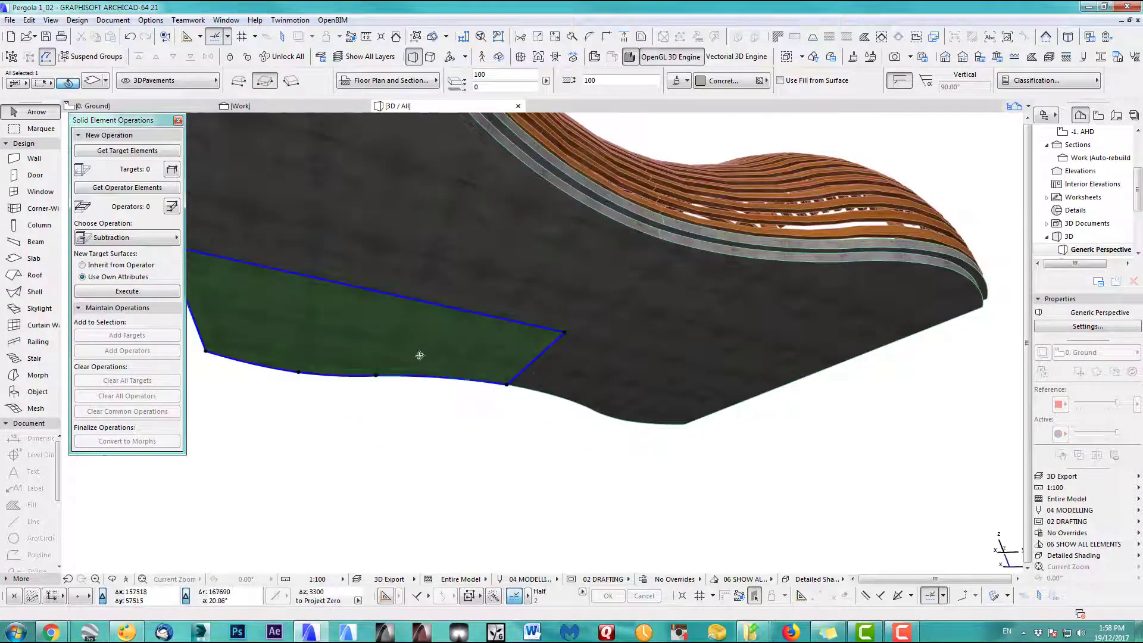
pyautogui.keyDown('shift'); pyautogui.moveTo(728, 323); pyautogui.dragTo(694, 475, button='middle'); pyautogui.keyUp('shift')
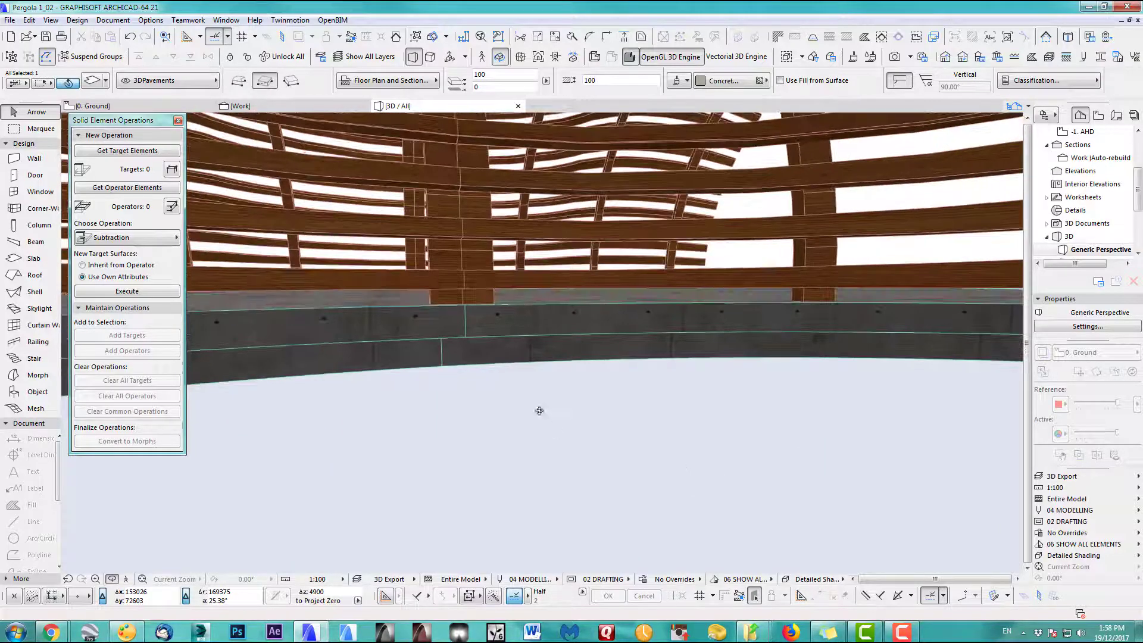
# Step: Zoom the Ground floor plan to the pergola's wavy edge and open Wall Default Settings
pyautogui.keyDown('shift'); pyautogui.moveTo(539, 410); pyautogui.dragTo(680, 367, button='middle'); pyautogui.keyUp('shift')
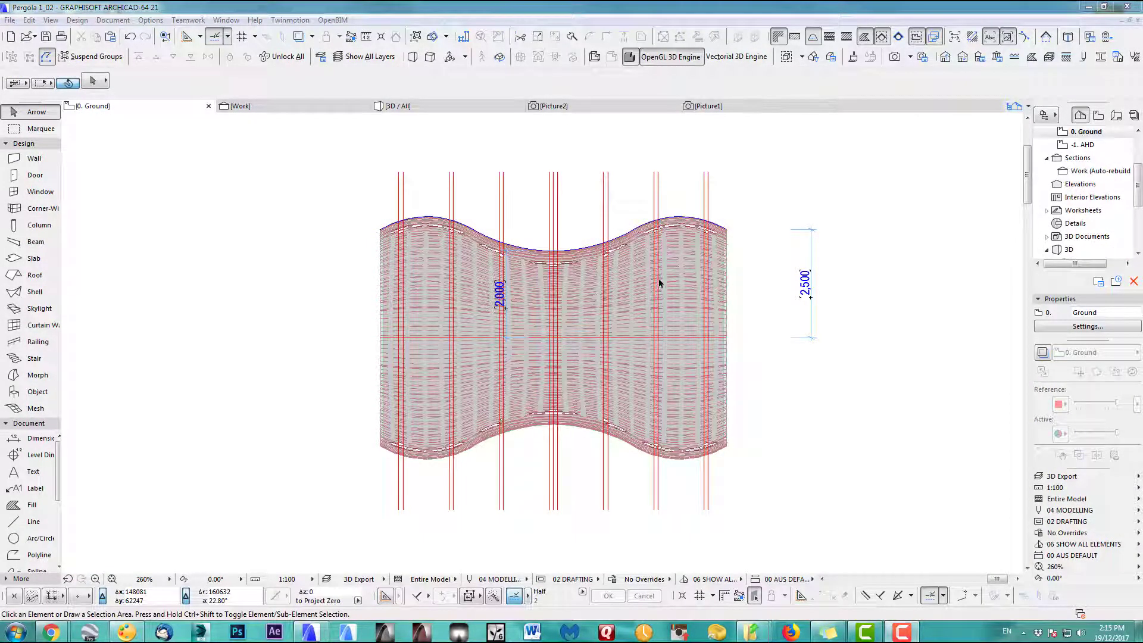
pyautogui.scroll(3, 613, 311)
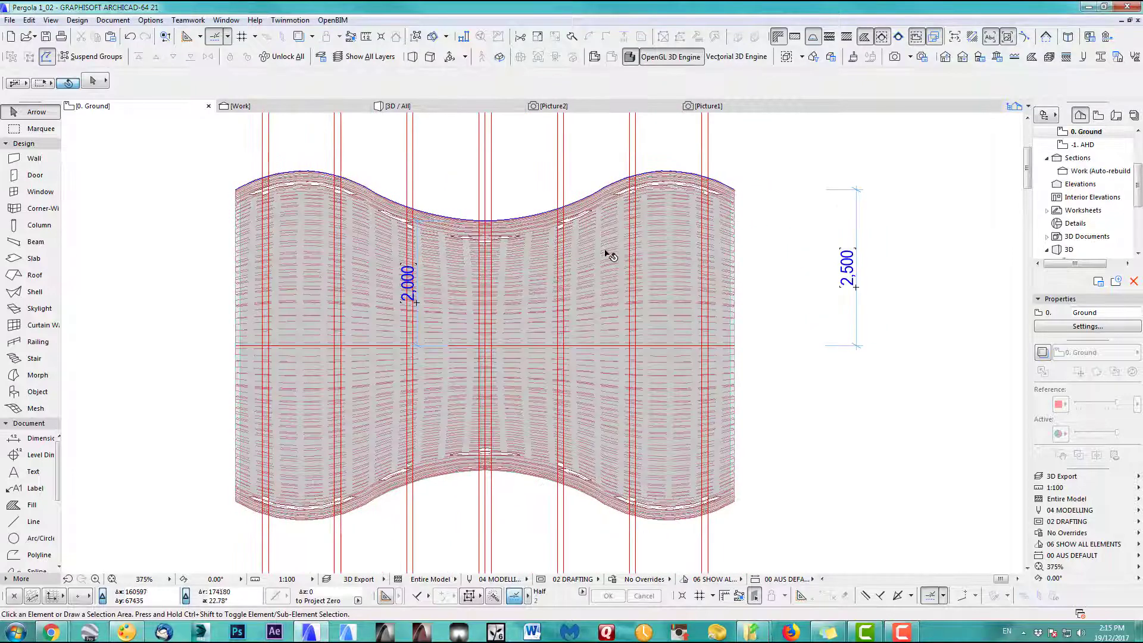
pyautogui.moveTo(604, 250); pyautogui.dragTo(571, 403, button='middle')
pyautogui.scroll(1, 479, 363)
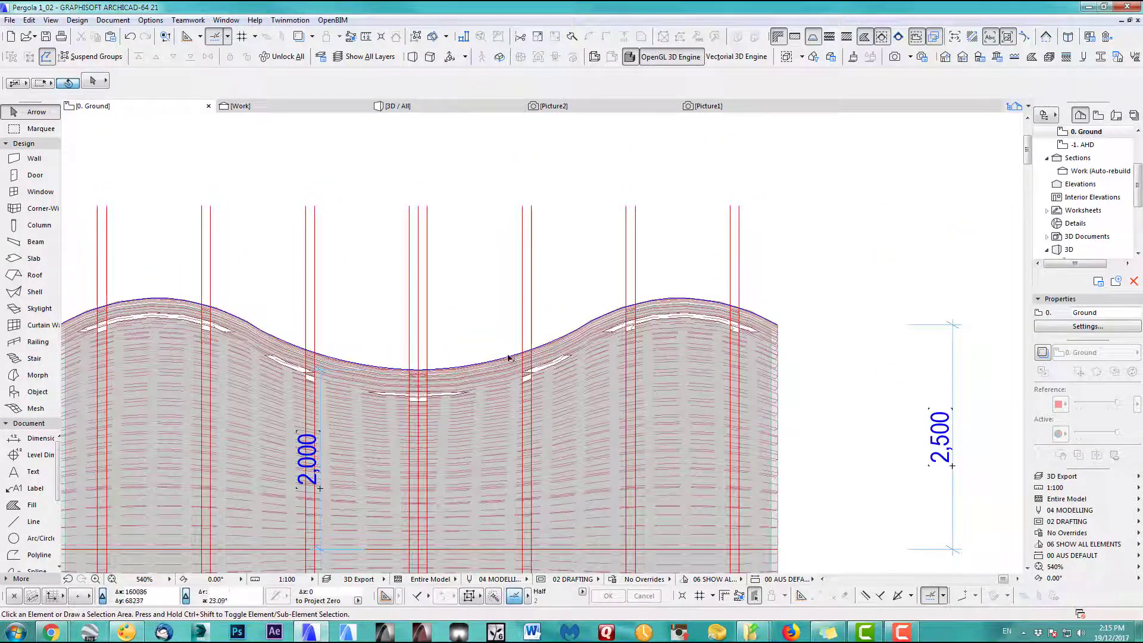
pyautogui.scroll(-3, 604, 350)
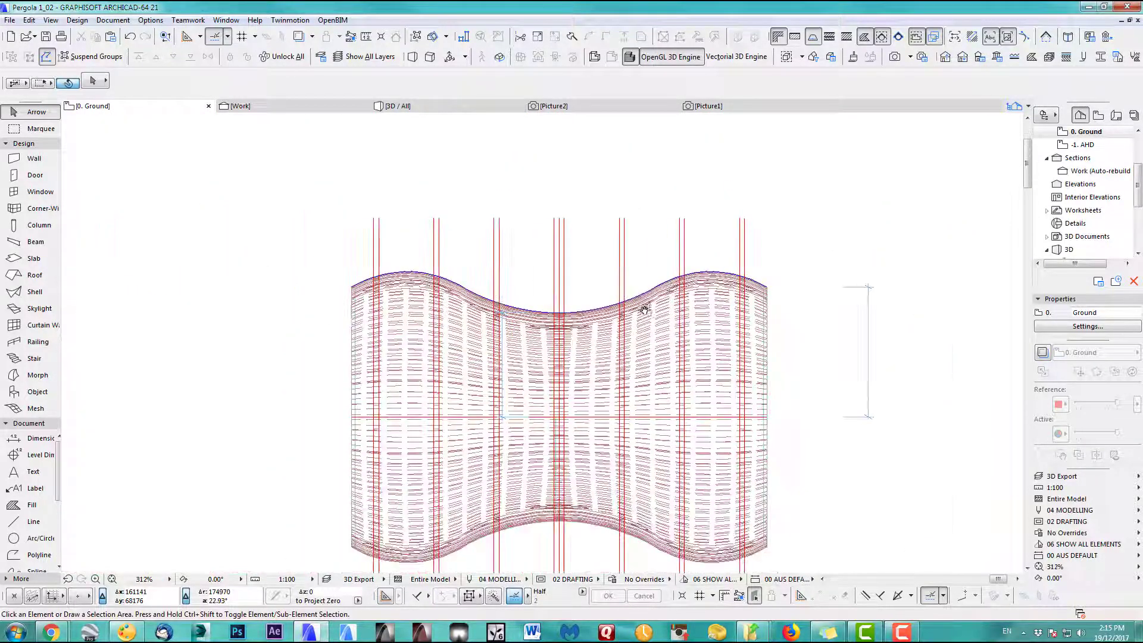
pyautogui.click(41, 160)
pyautogui.doubleClick(41, 163)
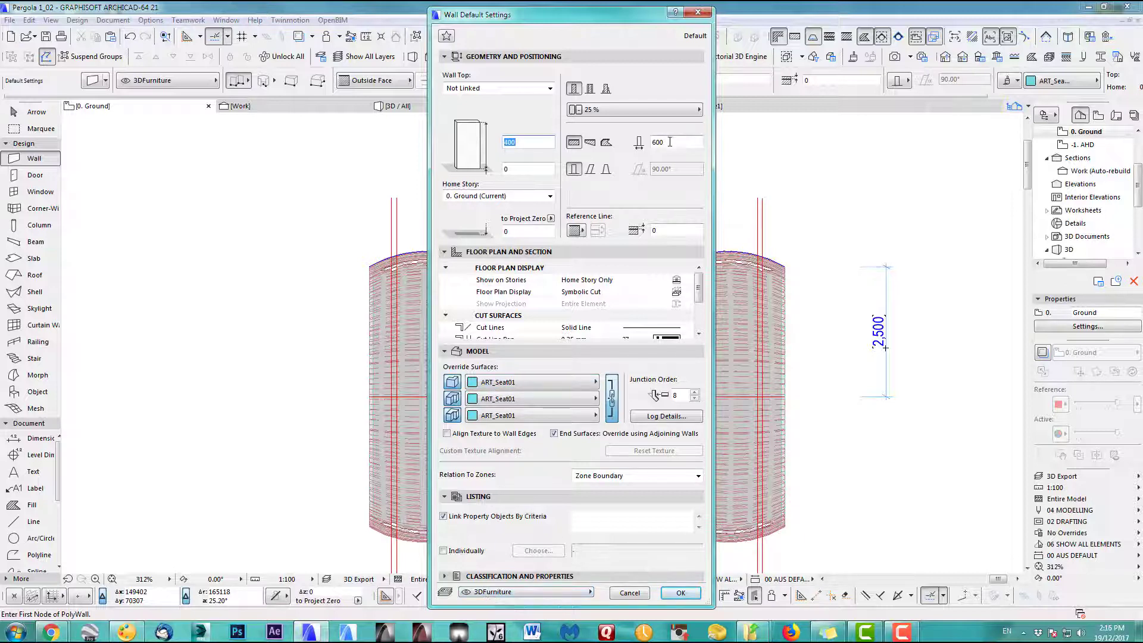
# Step: Accept the 400-thick, 600-high wall defaults and bring the wavy roof shells back into view
pyautogui.click(681, 593)
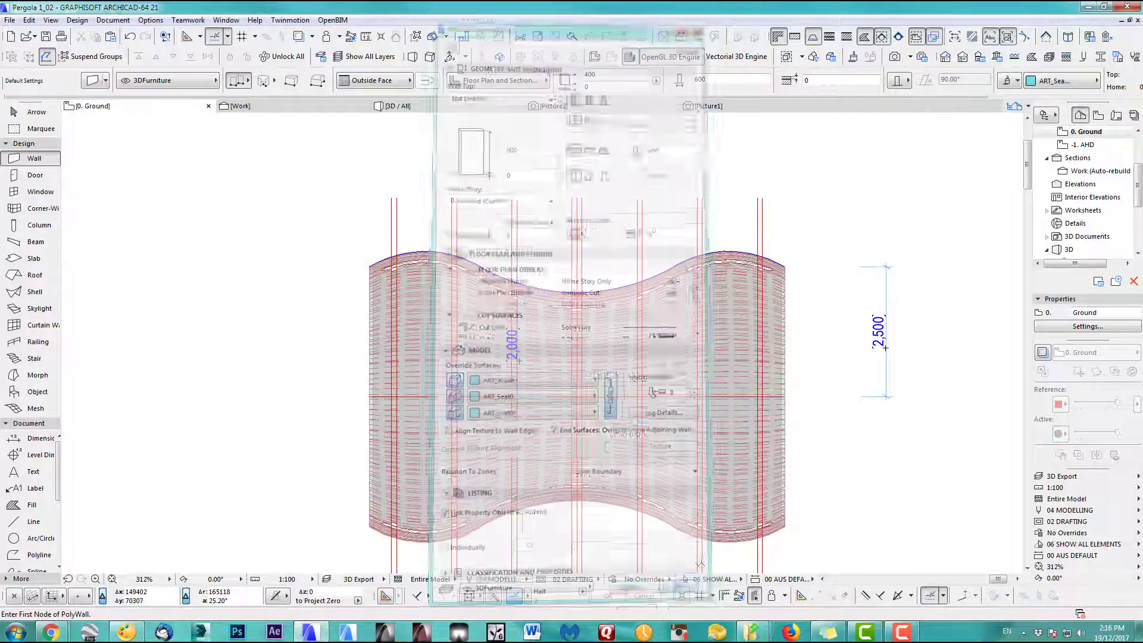
pyautogui.scroll(3, 731, 284)
pyautogui.click(36, 112)
pyautogui.moveTo(134, 325); pyautogui.dragTo(408, 303, button='middle')
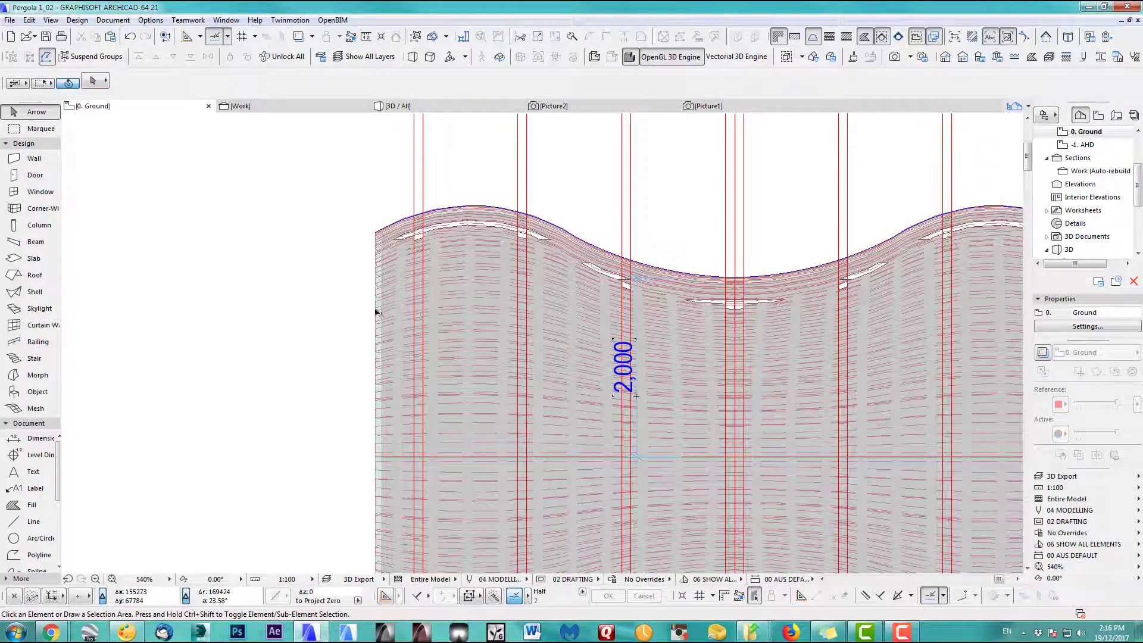
pyautogui.click(377, 309)
pyautogui.scroll(-4, 286, 301)
pyautogui.press('Escape')
# Step: Suspend groups, select all four roof shells and hide their layer
pyautogui.click(92, 56)
pyautogui.click(35, 291)
pyautogui.hotkey('ctrl', 'a')
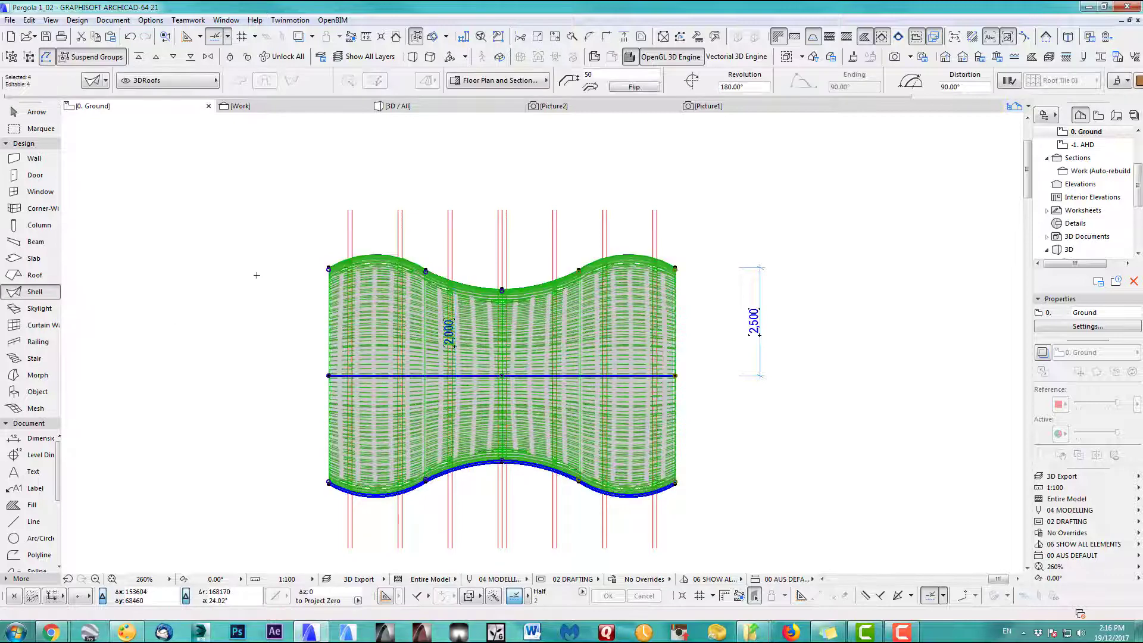
pyautogui.rightClick(260, 280)
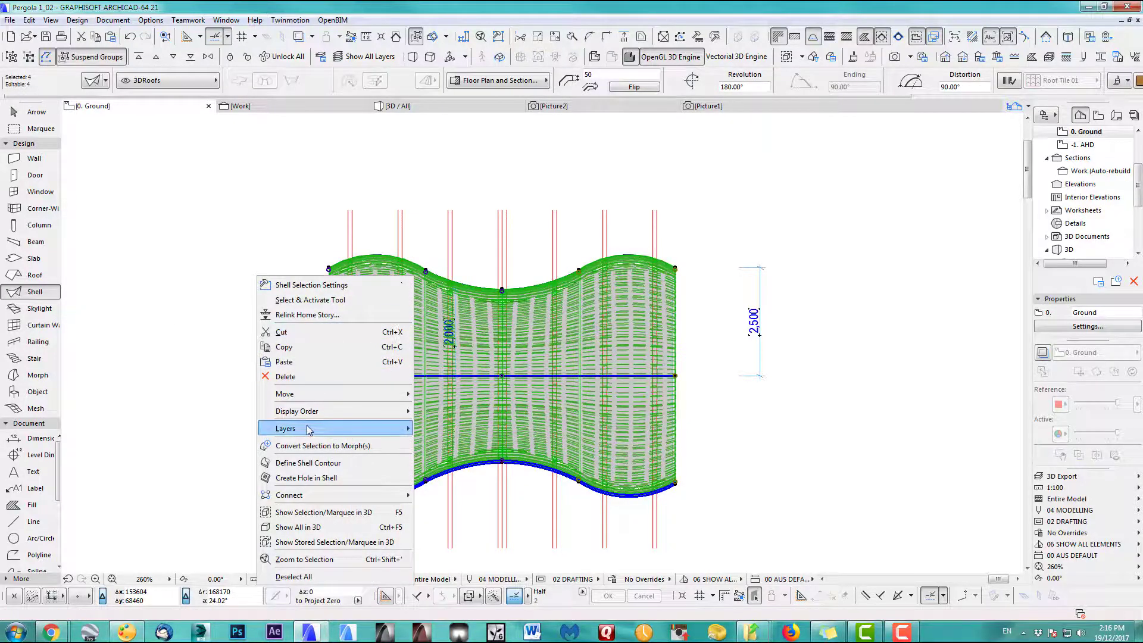
pyautogui.moveTo(310, 428)
pyautogui.click(443, 445)
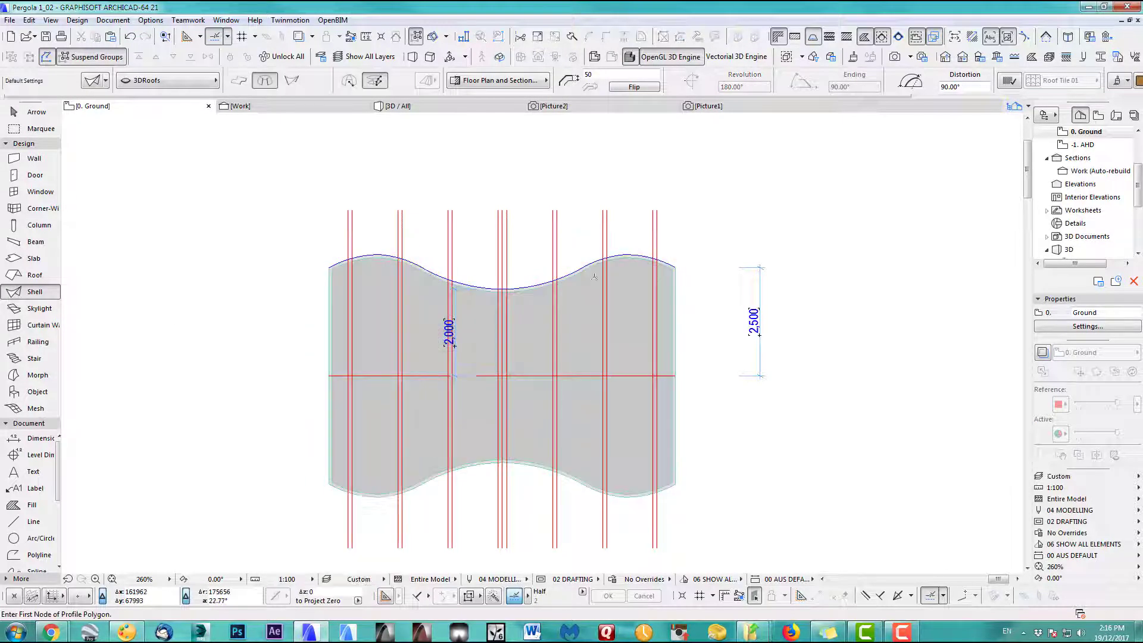
# Step: Draw a seat wall outline along the wavy base edge up to the curve's crest
pyautogui.click(34, 158)
pyautogui.scroll(5, 427, 286)
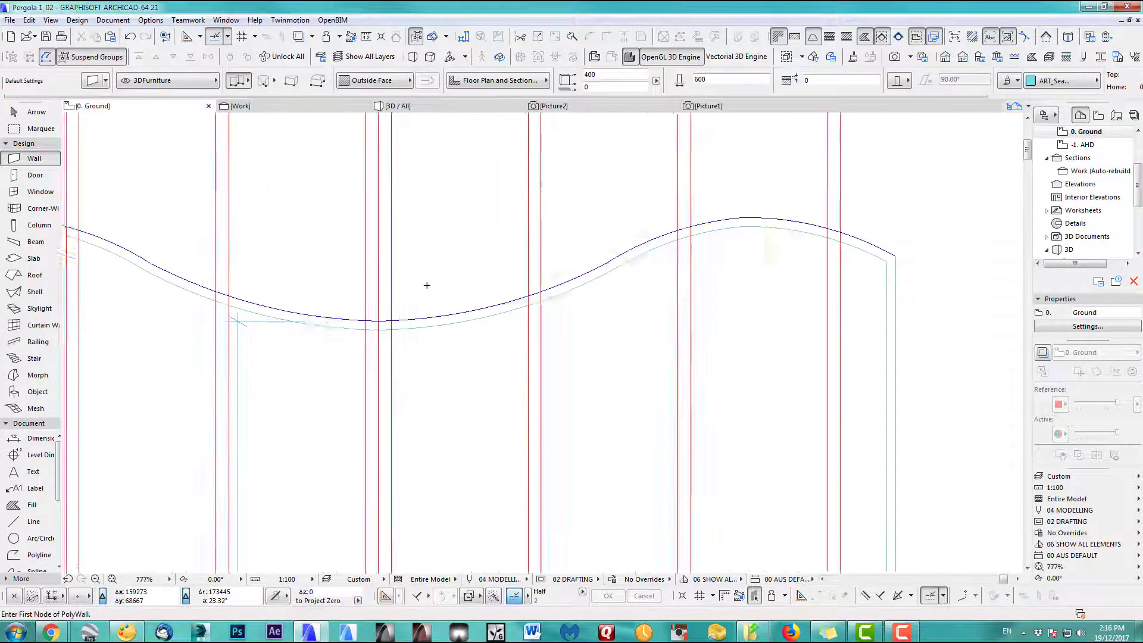
pyautogui.click(374, 320)
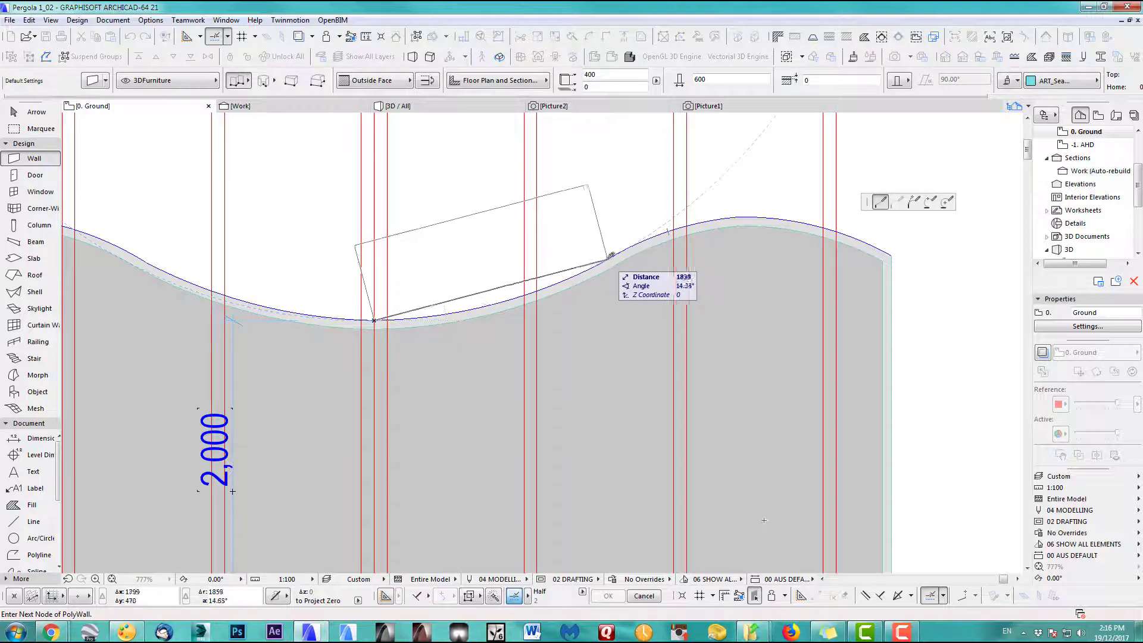
pyautogui.scroll(4, 605, 259)
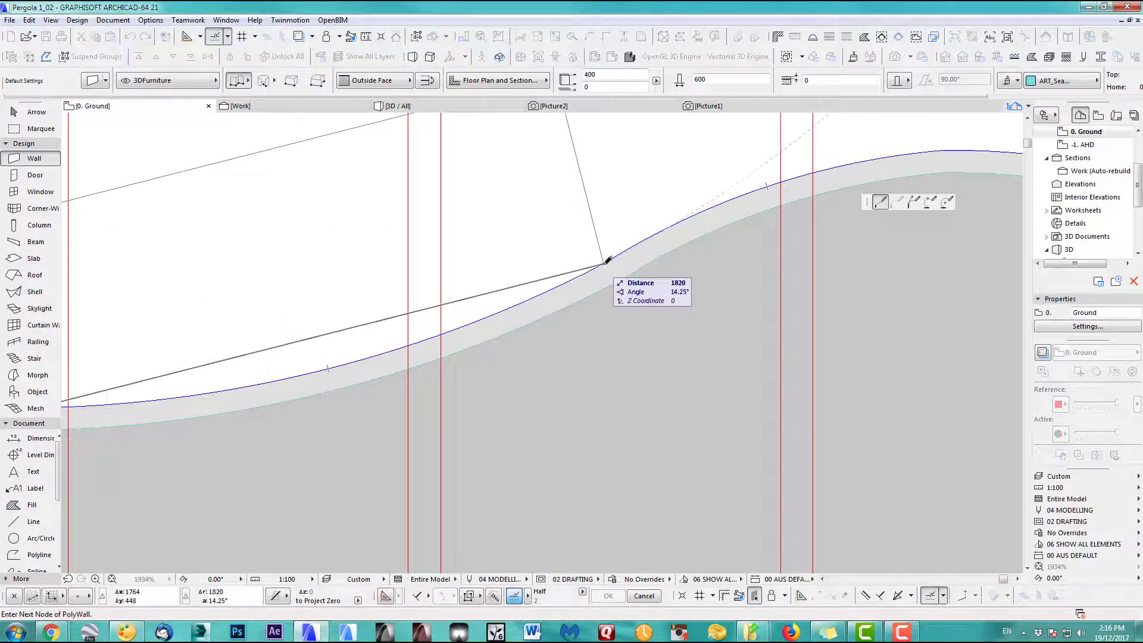
pyautogui.click(607, 259)
pyautogui.scroll(-3, 607, 258)
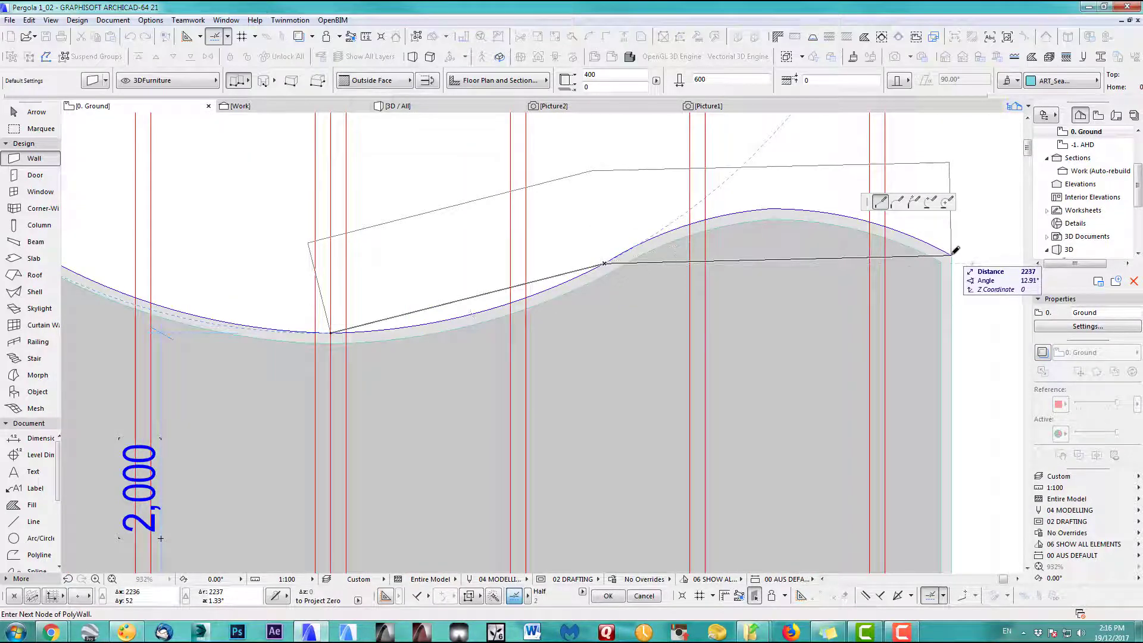
pyautogui.scroll(1, 842, 215)
pyautogui.scroll(-2, 806, 224)
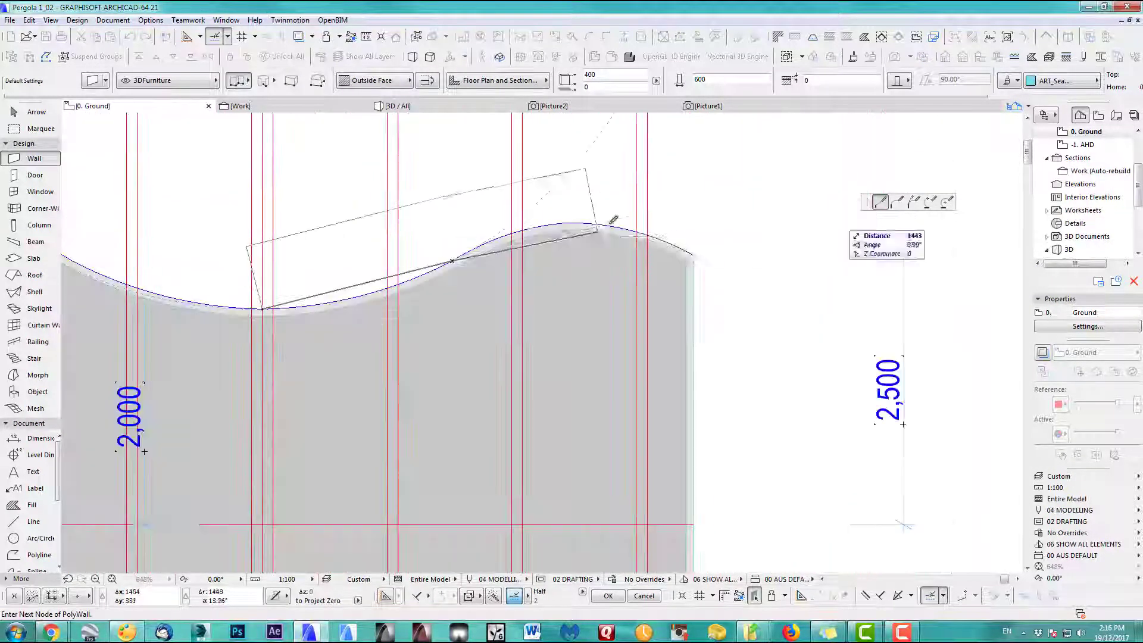
pyautogui.click(639, 228)
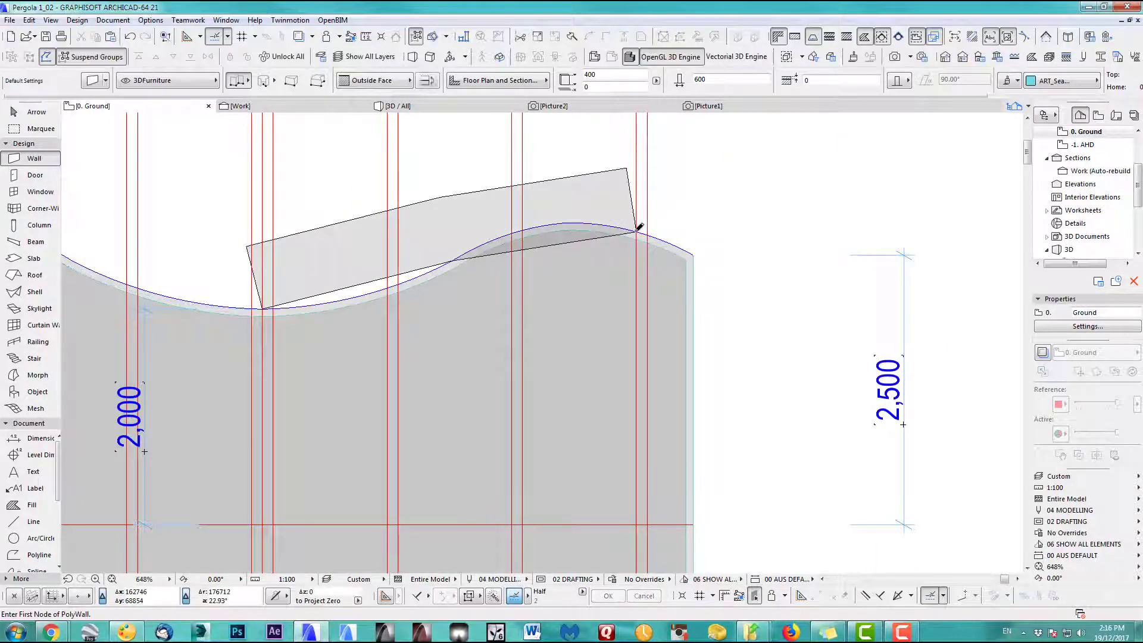
# Step: Curve both straight wall edges onto the wavy outline and flip the wall to the other side
pyautogui.keyDown('shift'); pyautogui.click(626, 170); pyautogui.keyUp('shift')
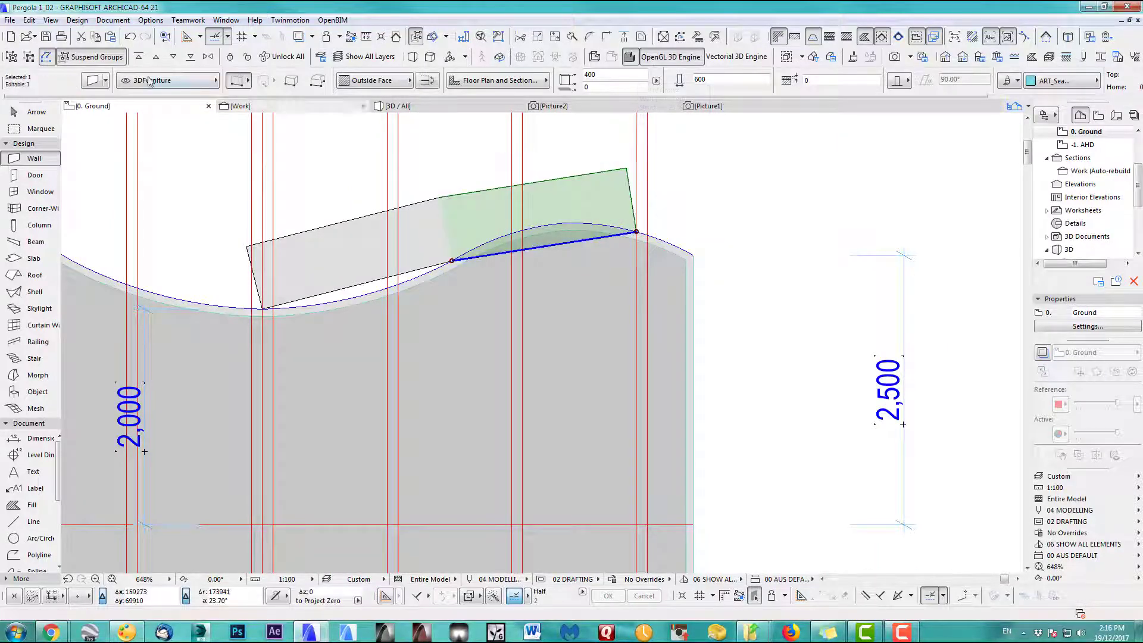
pyautogui.click(109, 58)
pyautogui.moveTo(428, 196); pyautogui.dragTo(512, 196, button='middle')
pyautogui.click(639, 244)
pyautogui.click(738, 319)
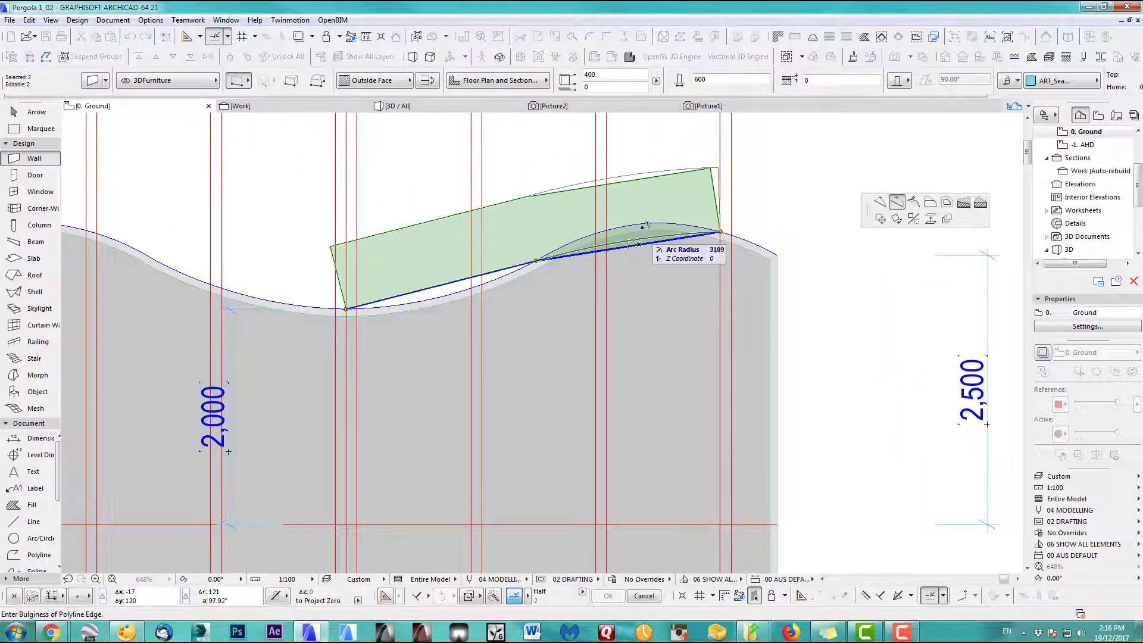
pyautogui.click(655, 225)
pyautogui.click(457, 281)
pyautogui.click(459, 290)
pyautogui.scroll(-2, 563, 300)
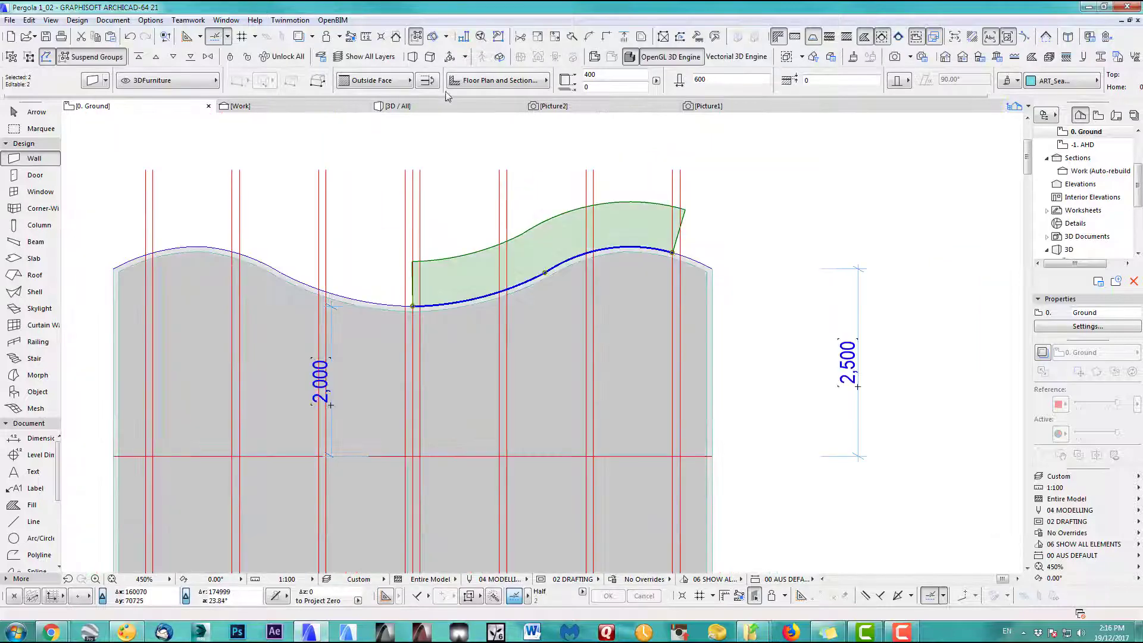
pyautogui.click(428, 83)
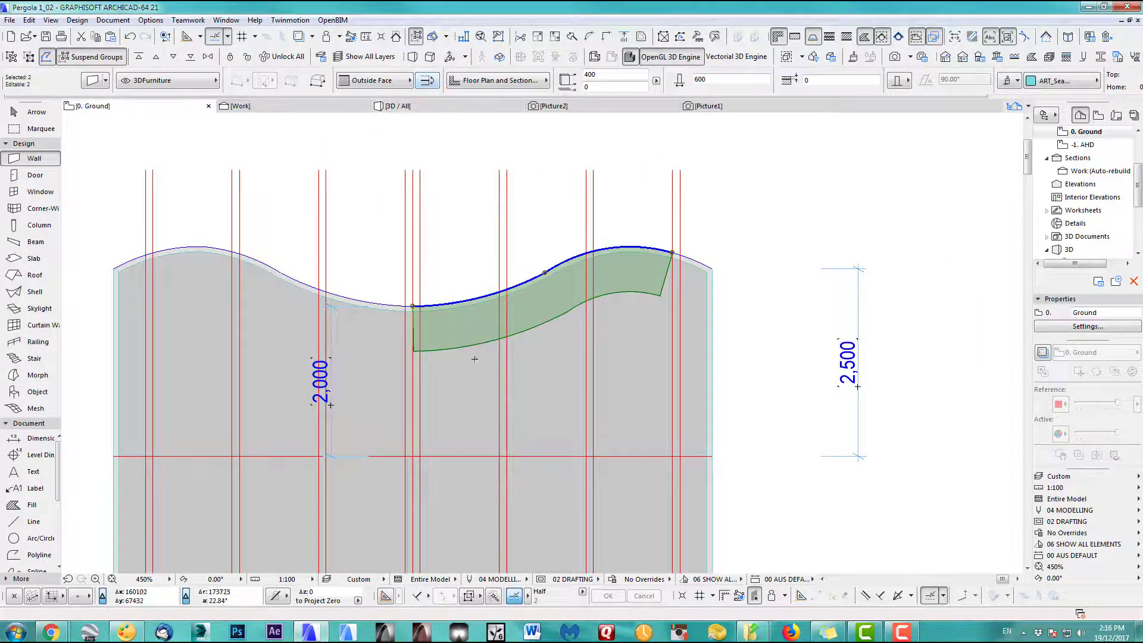
# Step: Move the curved wall slightly lower in plan and check it on the slab in 3D
pyautogui.hotkey('ctrl', 'd')
pyautogui.click(415, 307)
pyautogui.click(415, 325)
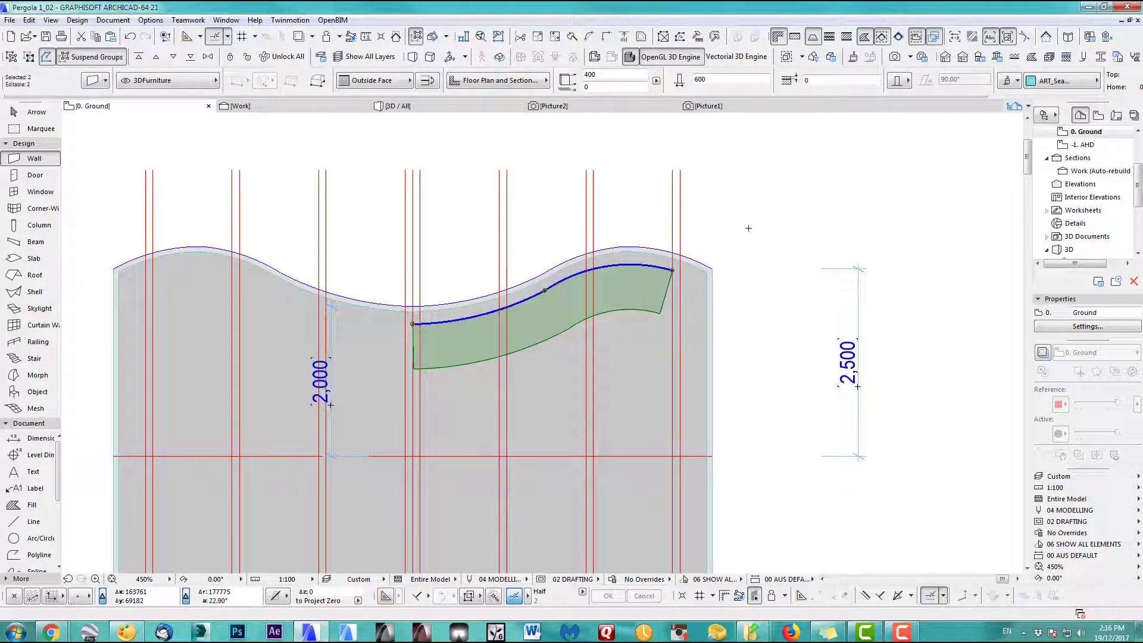
pyautogui.press('Escape')
pyautogui.press('F3')
pyautogui.keyDown('shift'); pyautogui.moveTo(720, 404); pyautogui.dragTo(588, 395, button='middle'); pyautogui.keyUp('shift')
# Step: Select the curved seat wall in 3D and drag it up by 200
pyautogui.click(36, 112)
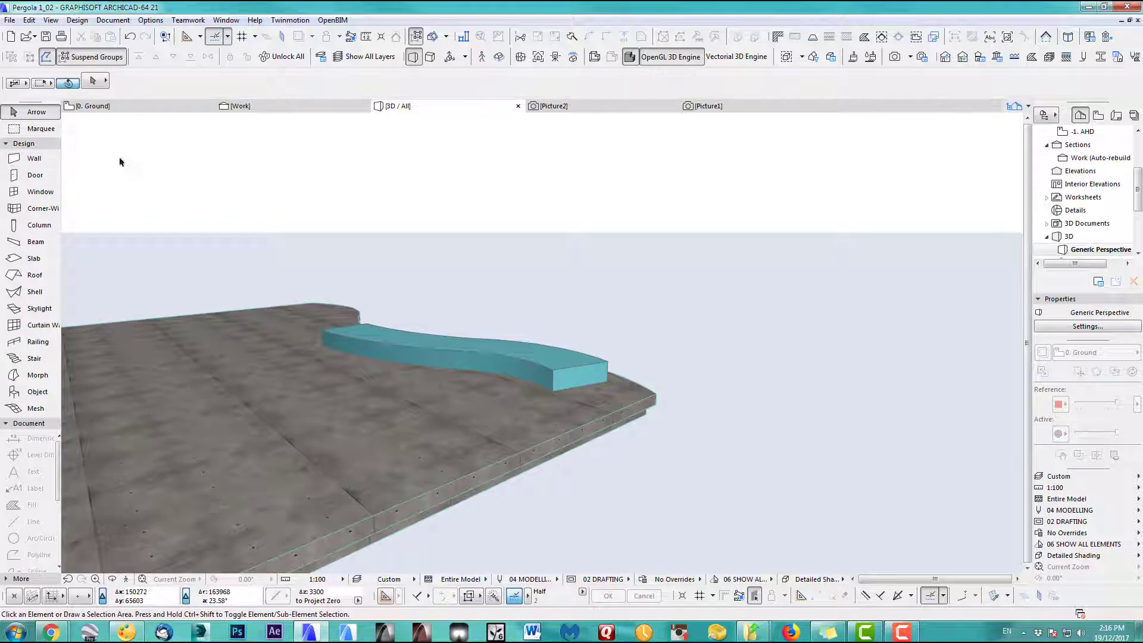
pyautogui.click(409, 347)
pyautogui.keyDown('shift'); pyautogui.moveTo(604, 384); pyautogui.dragTo(541, 334, button='middle'); pyautogui.keyUp('shift')
pyautogui.keyDown('shift'); pyautogui.moveTo(390, 436); pyautogui.dragTo(388, 392, button='middle'); pyautogui.keyUp('shift')
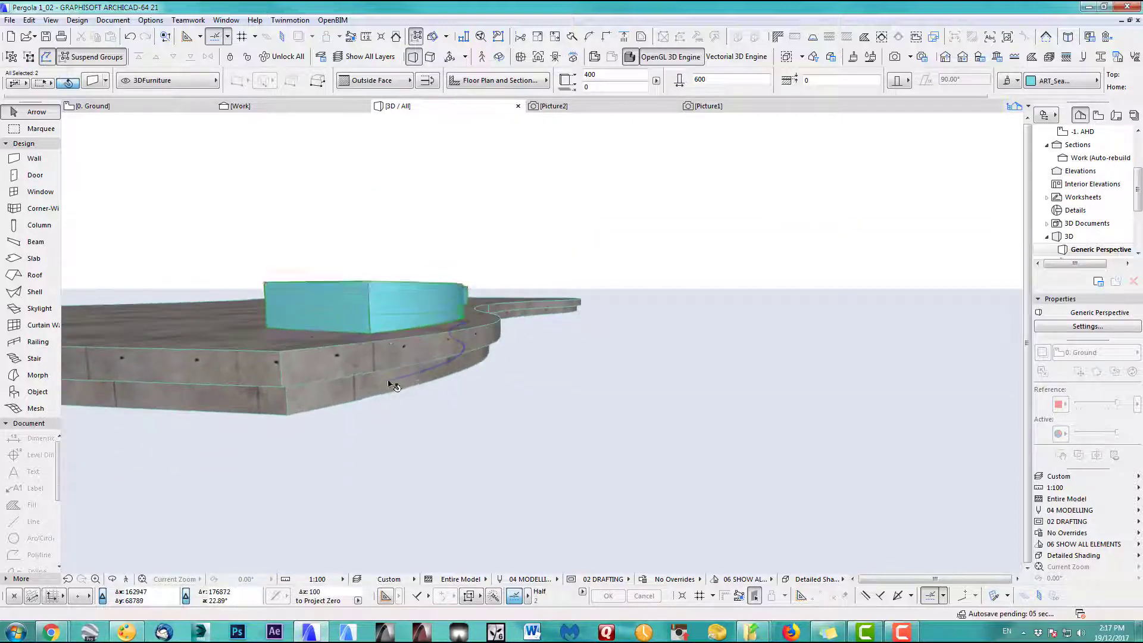
pyautogui.click(375, 389)
pyautogui.click(435, 459)
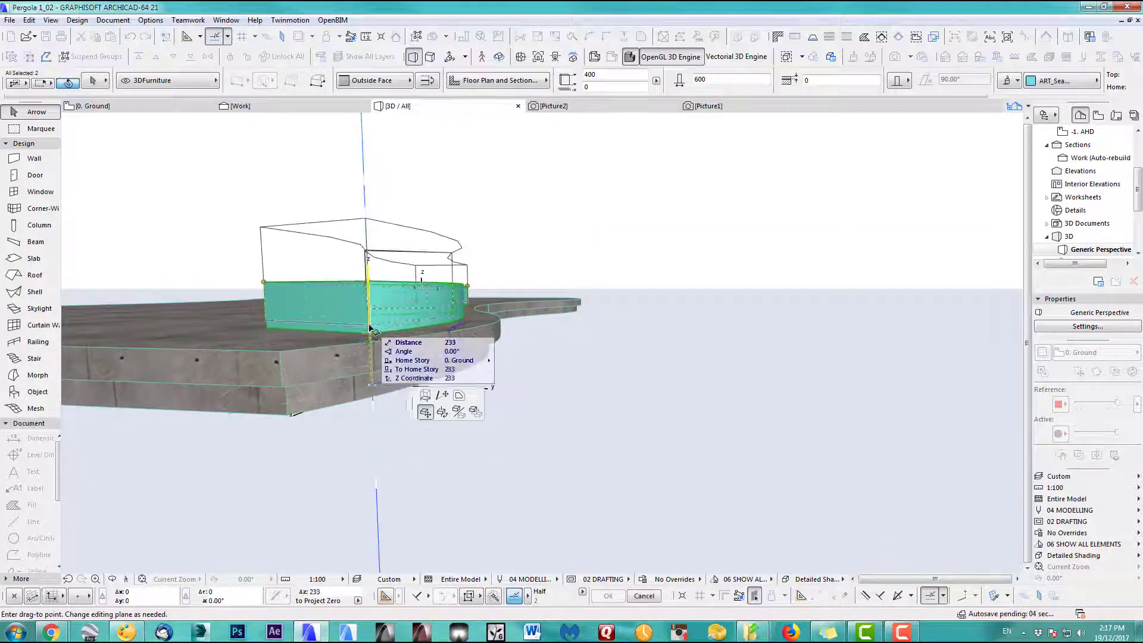
pyautogui.click(280, 354)
pyautogui.keyDown('shift'); pyautogui.moveTo(334, 311); pyautogui.dragTo(504, 448, button='middle'); pyautogui.keyUp('shift')
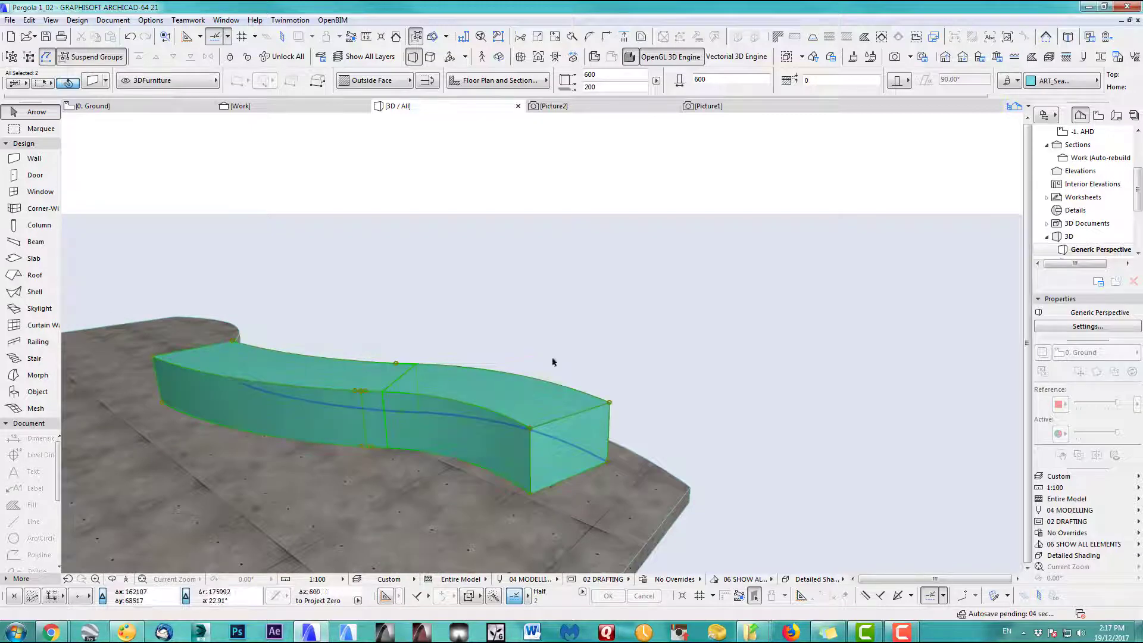
# Step: Stack a copy of the seat on top and give the copied walls a height of 50
pyautogui.hotkey('ctrl', 'shift', 'd')
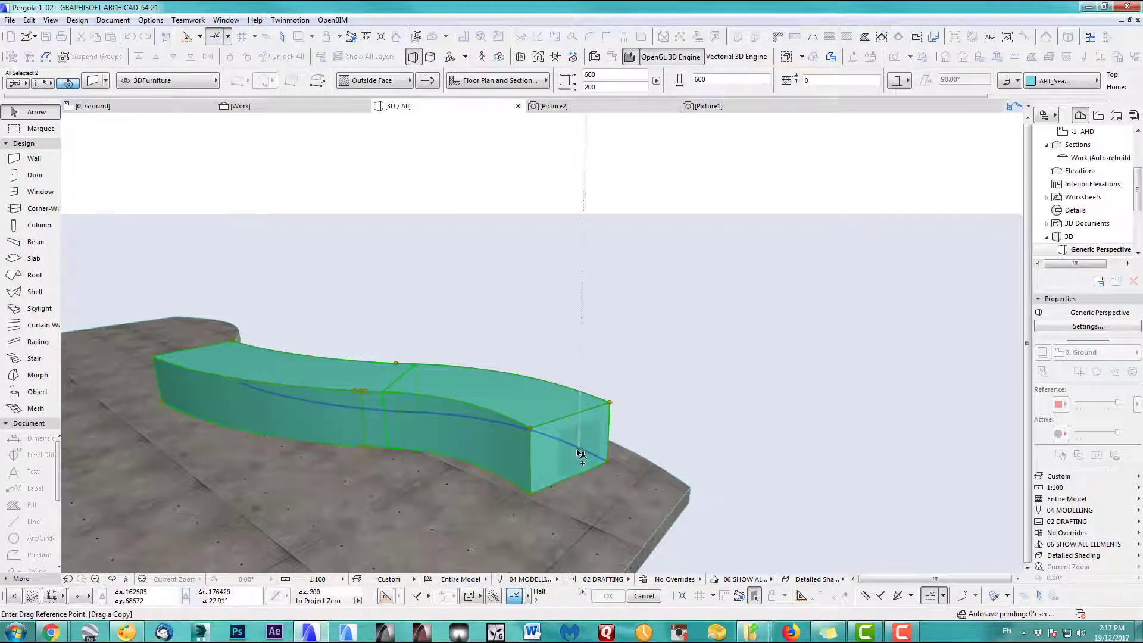
pyautogui.click(532, 494)
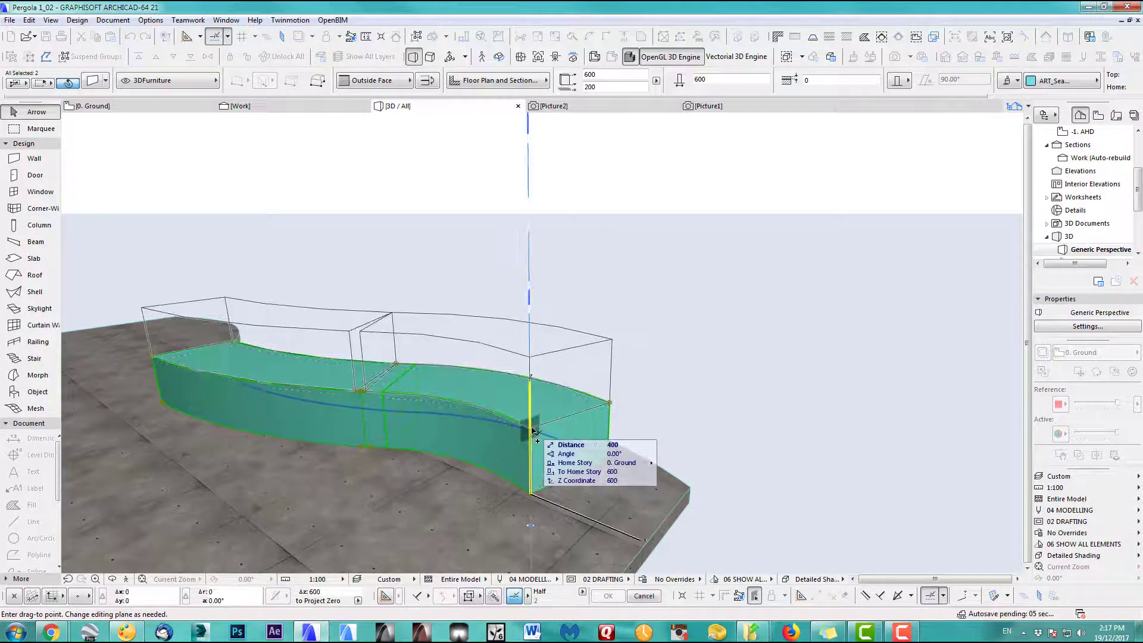
pyautogui.click(530, 428)
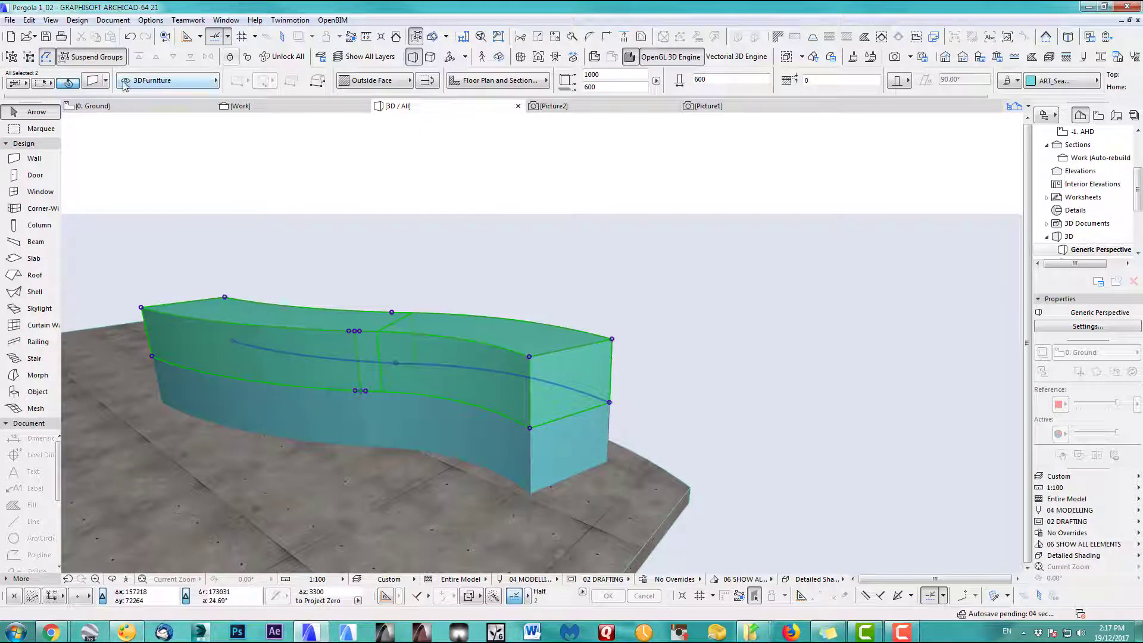
pyautogui.click(93, 82)
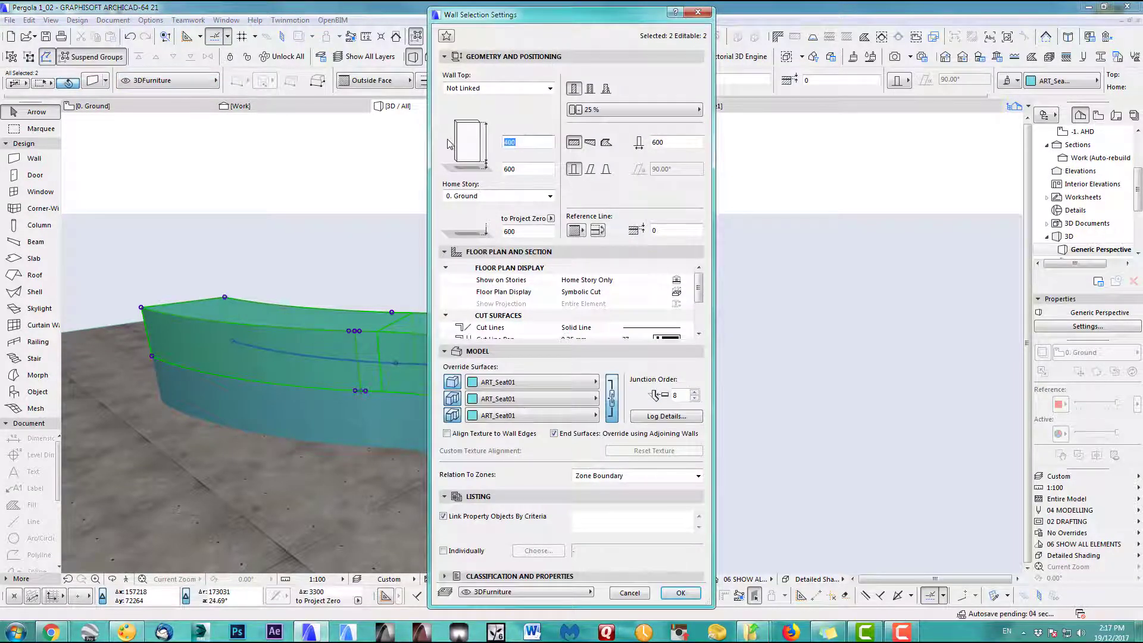
pyautogui.write('50')
pyautogui.press('Return')
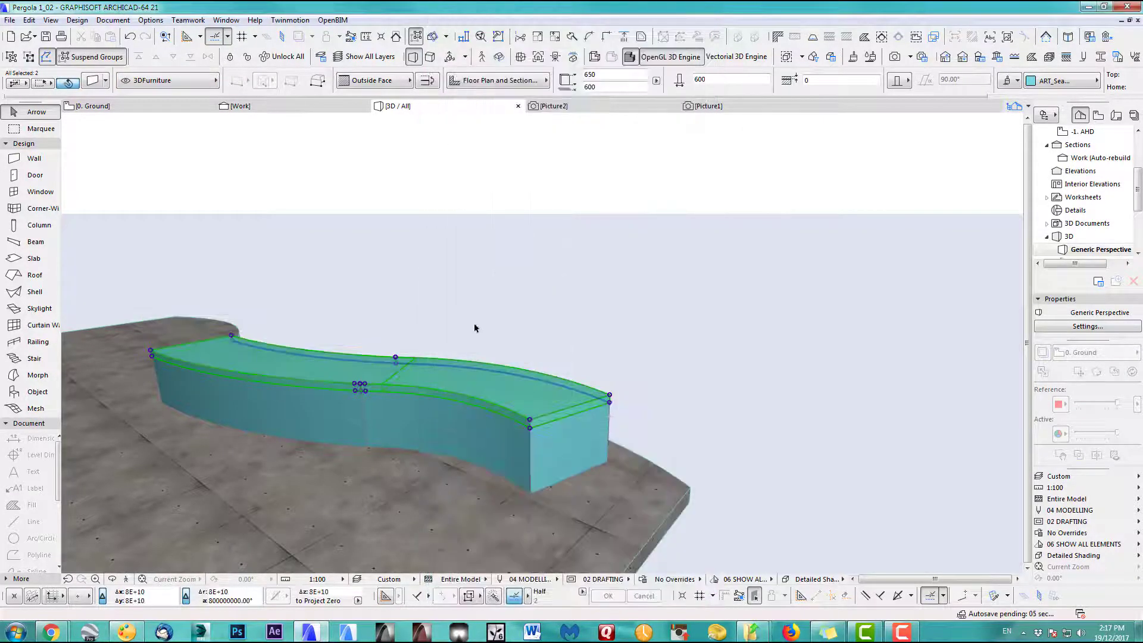
# Step: Orbit the 3D view to inspect the bench's top face and corner
pyautogui.scroll(10, 464, 335)
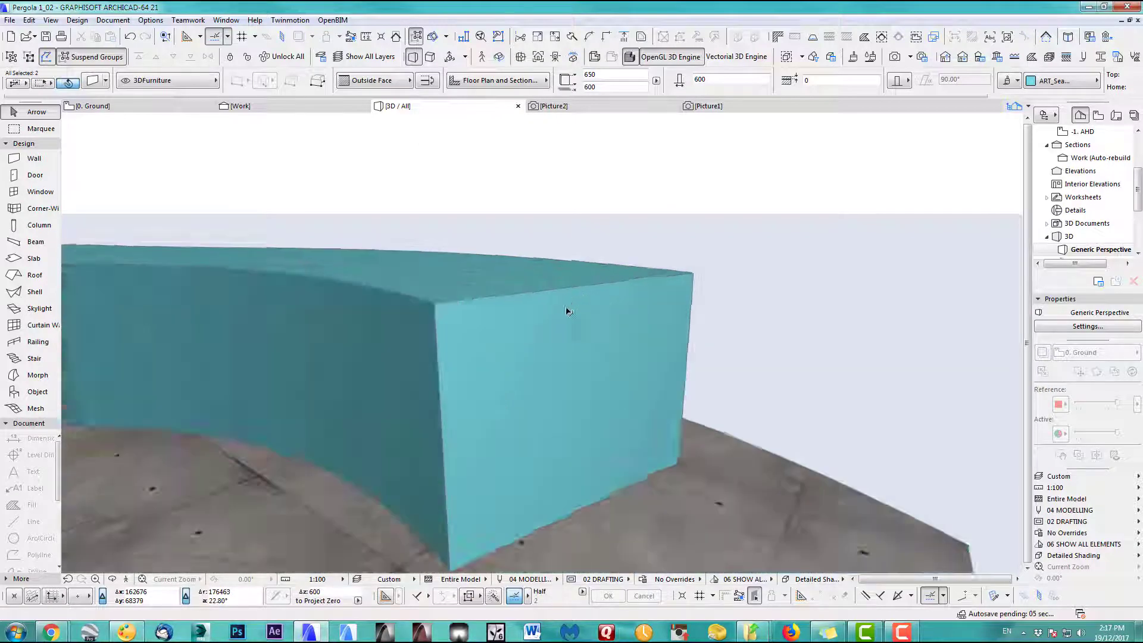
pyautogui.scroll(-10, 503, 329)
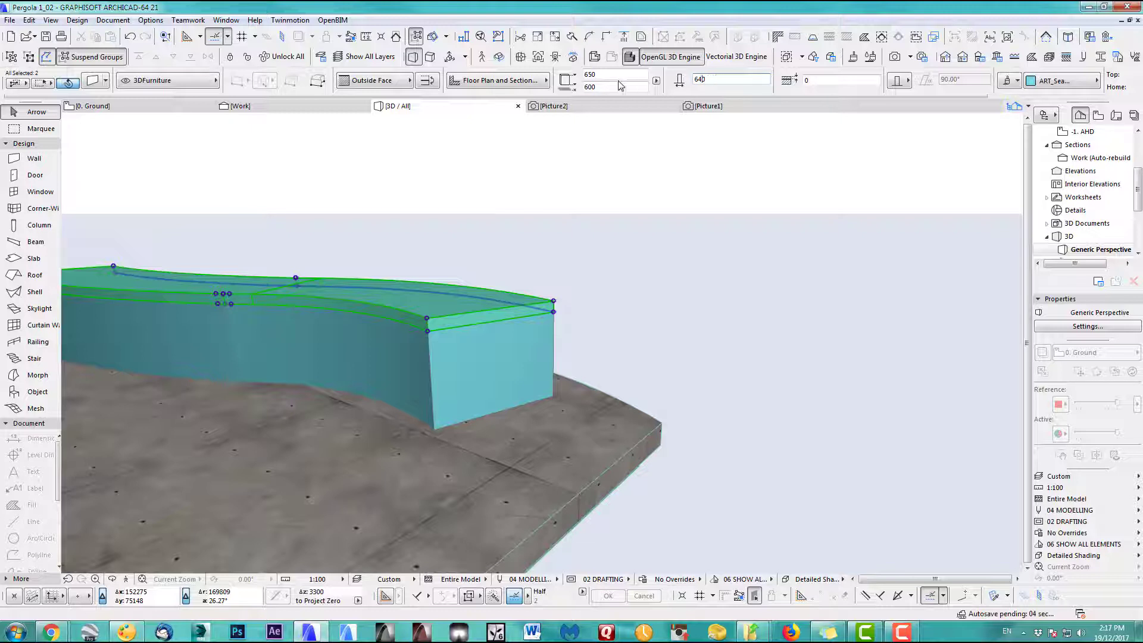
pyautogui.moveTo(470, 326); pyautogui.dragTo(401, 446)
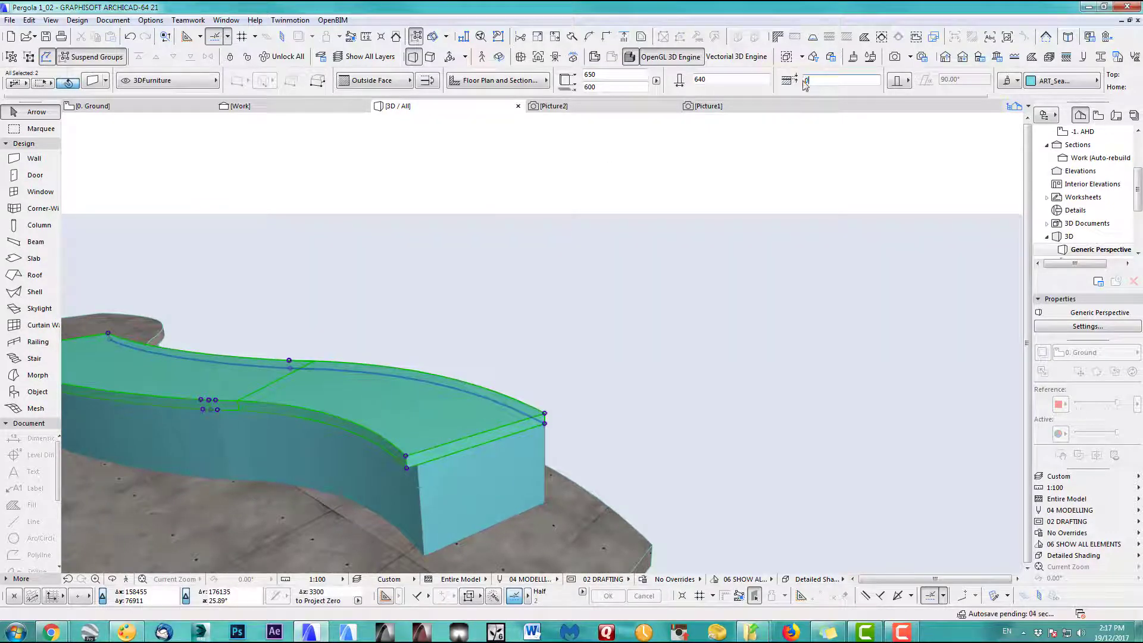
pyautogui.keyDown('shift'); pyautogui.moveTo(541, 420); pyautogui.dragTo(331, 436, button='middle'); pyautogui.keyUp('shift')
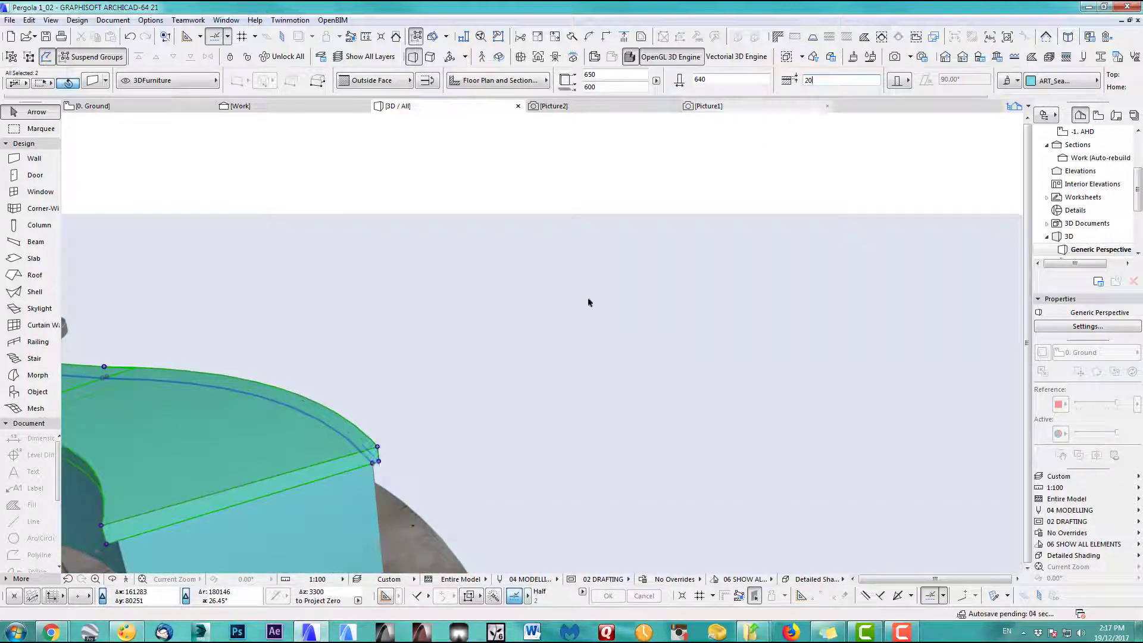
pyautogui.moveTo(364, 412); pyautogui.dragTo(375, 347, button='middle')
pyautogui.scroll(4, 373, 407)
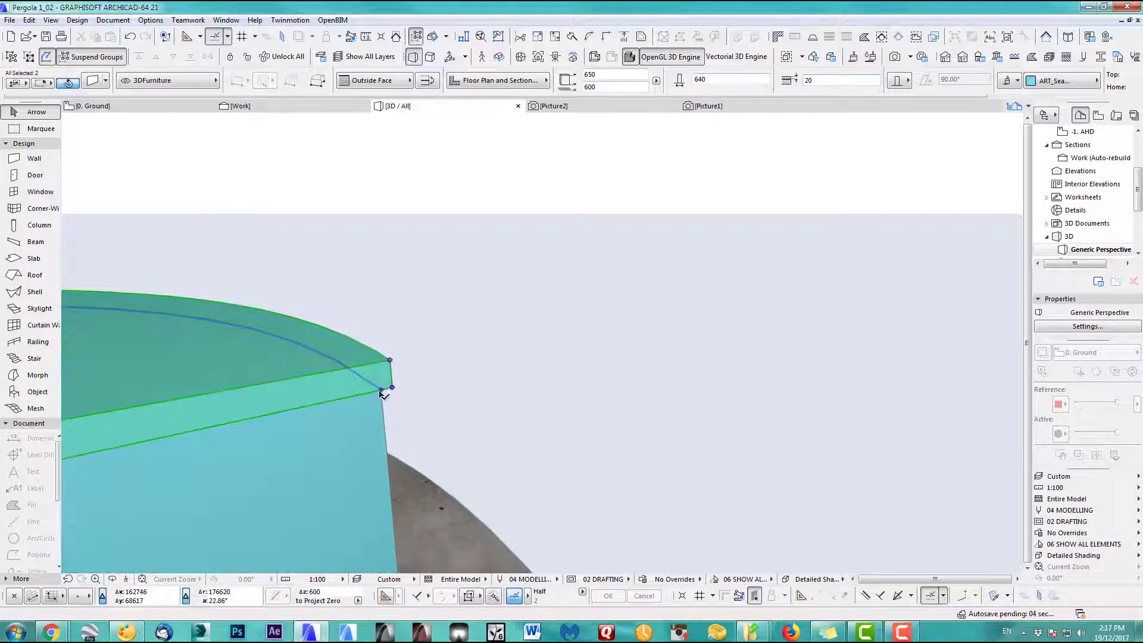
pyautogui.scroll(-4, 386, 391)
pyautogui.moveTo(405, 390); pyautogui.dragTo(669, 361, button='middle')
pyautogui.scroll(2, 503, 411)
pyautogui.keyDown('shift'); pyautogui.moveTo(488, 405); pyautogui.dragTo(626, 318, button='middle'); pyautogui.keyUp('shift')
# Step: On the ground floor plan, stretch the seat's outer corner onto the wavy base edge
pyautogui.click(627, 320)
pyautogui.press('F2')
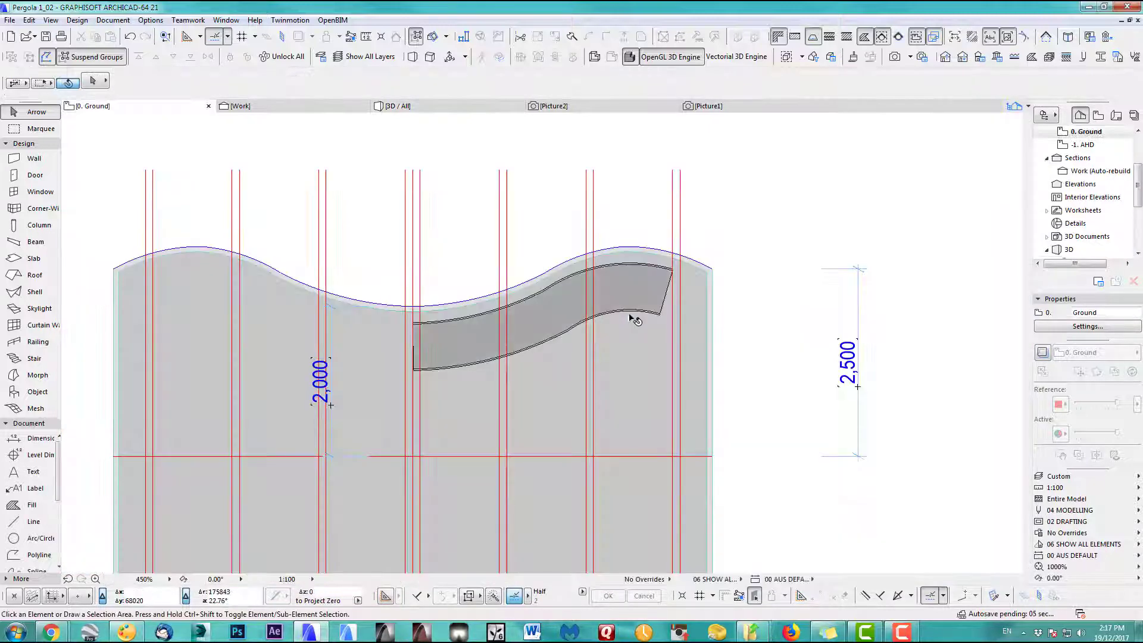
pyautogui.scroll(2, 723, 303)
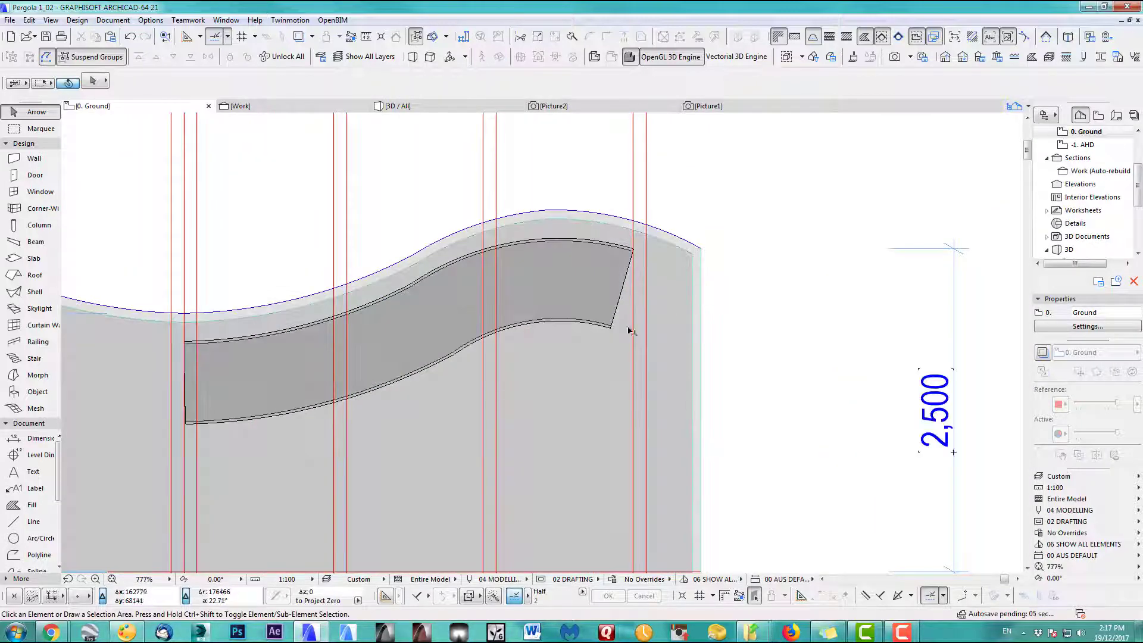
pyautogui.scroll(3, 632, 334)
pyautogui.click(590, 329)
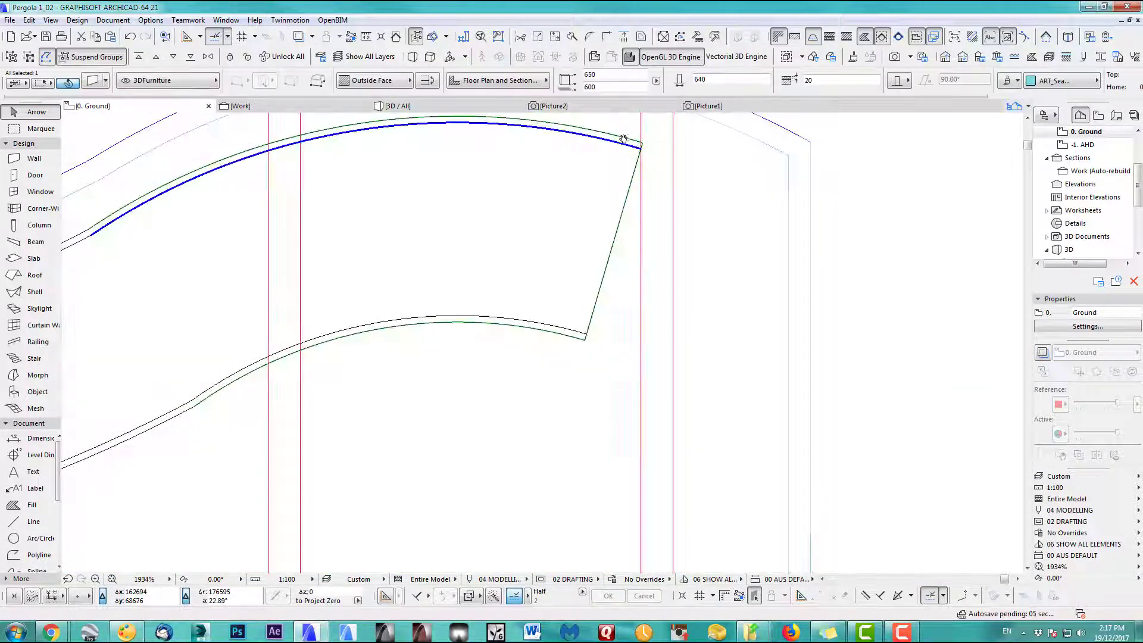
pyautogui.moveTo(623, 152); pyautogui.dragTo(652, 325, button='middle')
pyautogui.click(650, 327)
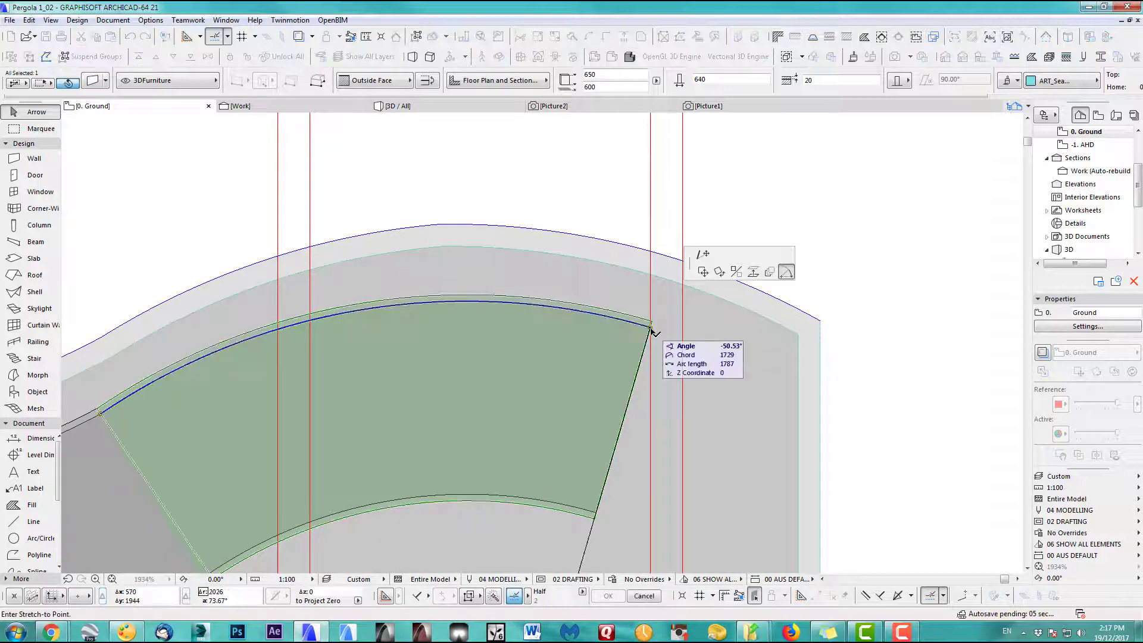
pyautogui.scroll(3, 652, 324)
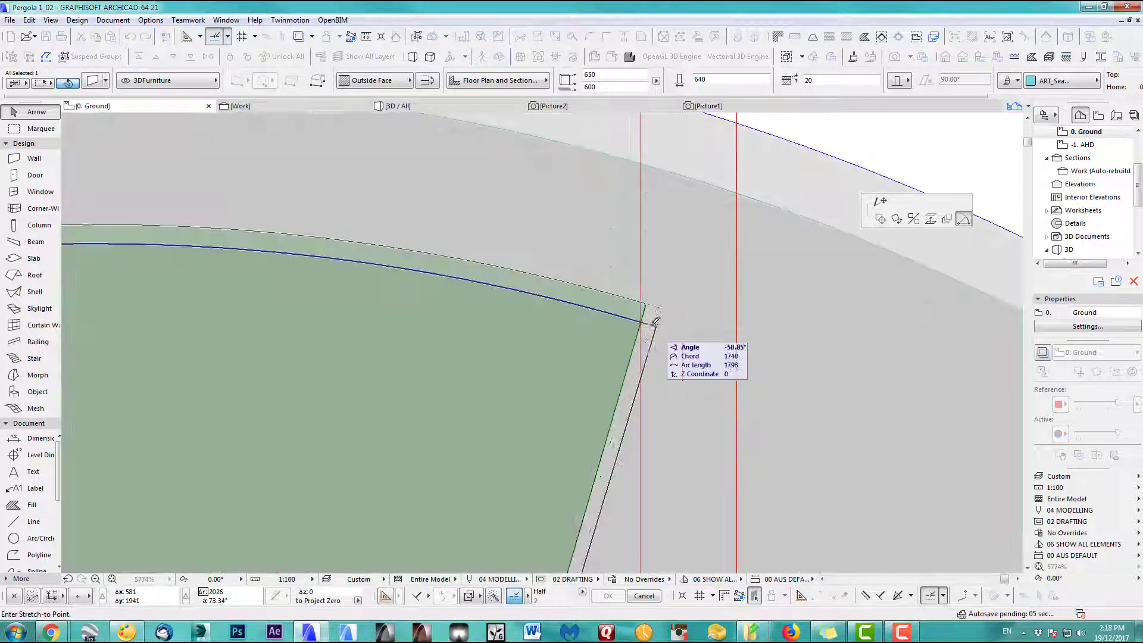
pyautogui.click(676, 318)
pyautogui.scroll(-4, 676, 318)
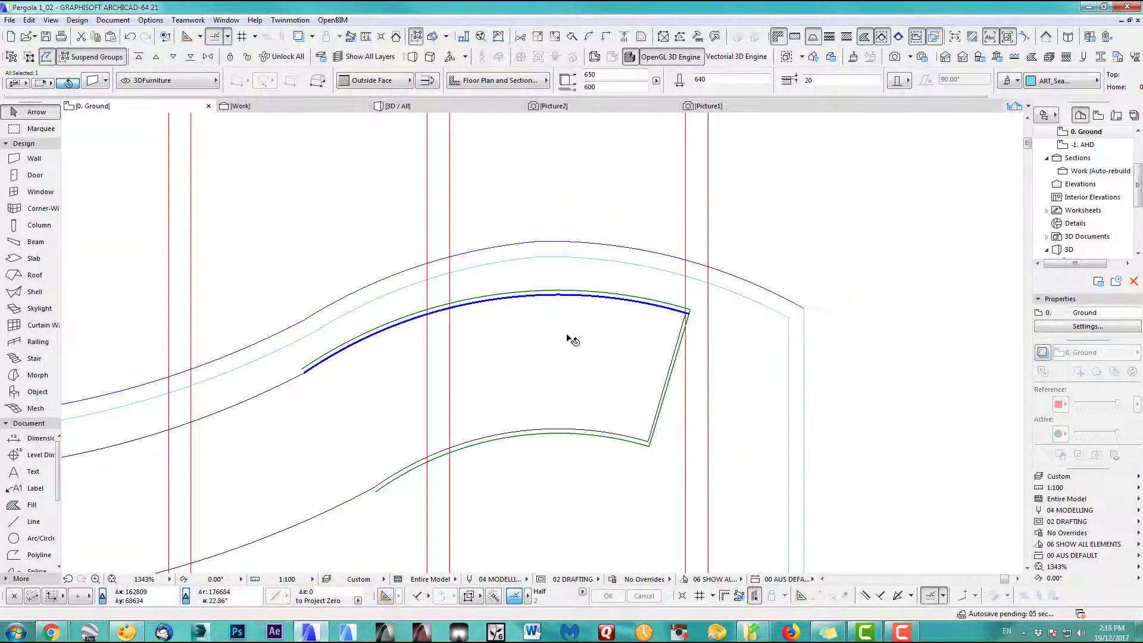
# Step: Stretch the seat's left end corner into place along the base edge
pyautogui.moveTo(476, 361); pyautogui.dragTo(731, 310, button='middle')
pyautogui.moveTo(476, 410); pyautogui.dragTo(719, 322, button='middle')
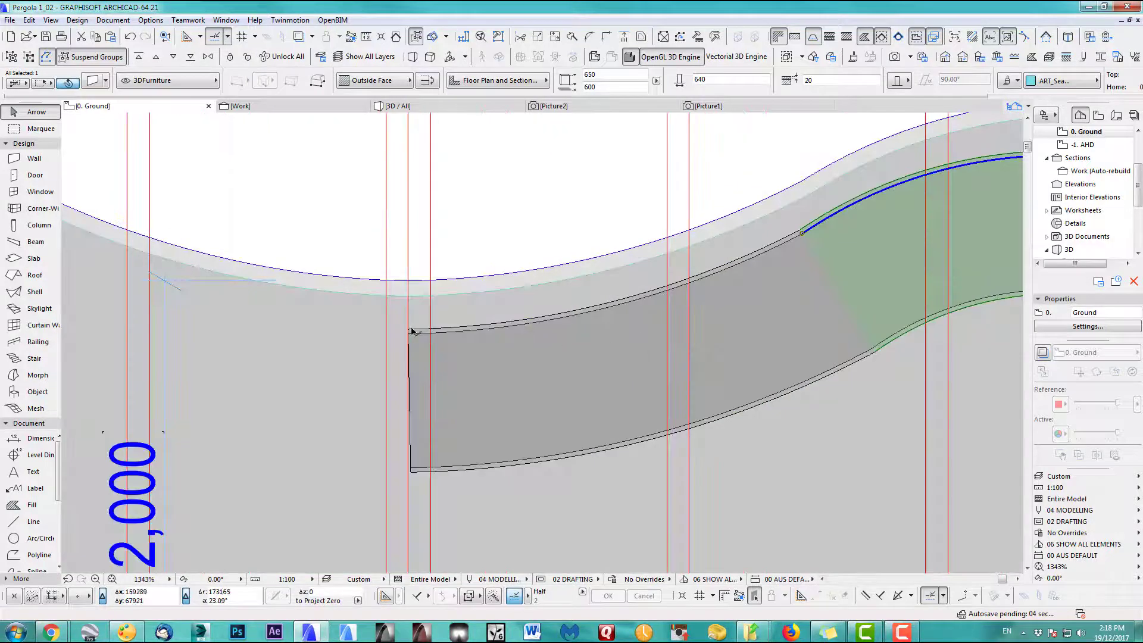
pyautogui.scroll(2, 409, 319)
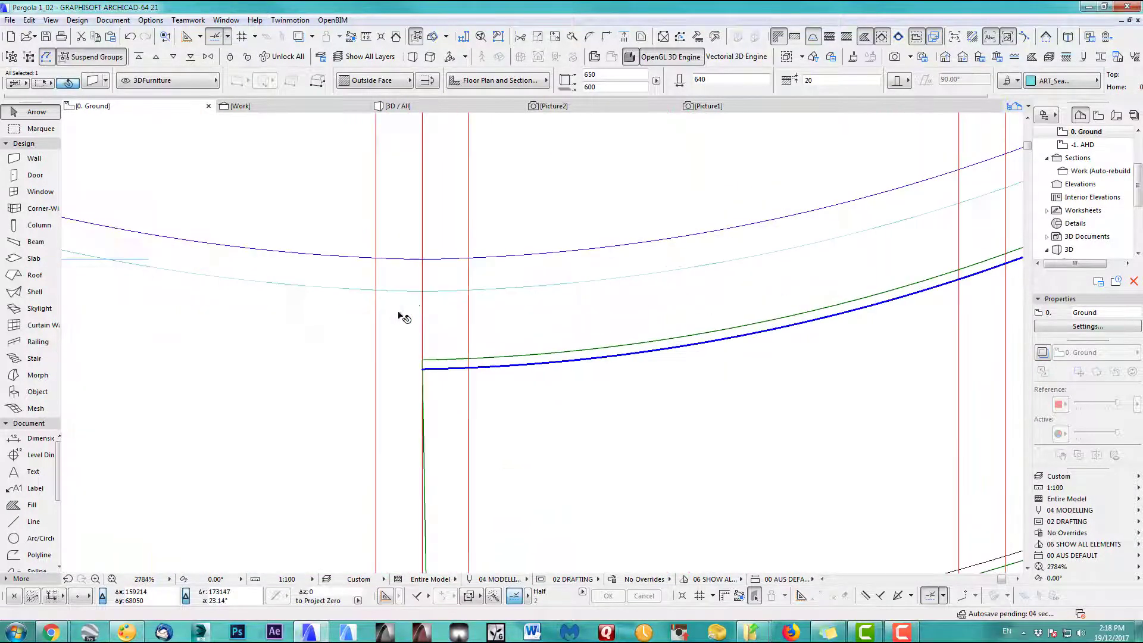
pyautogui.scroll(-2, 476, 310)
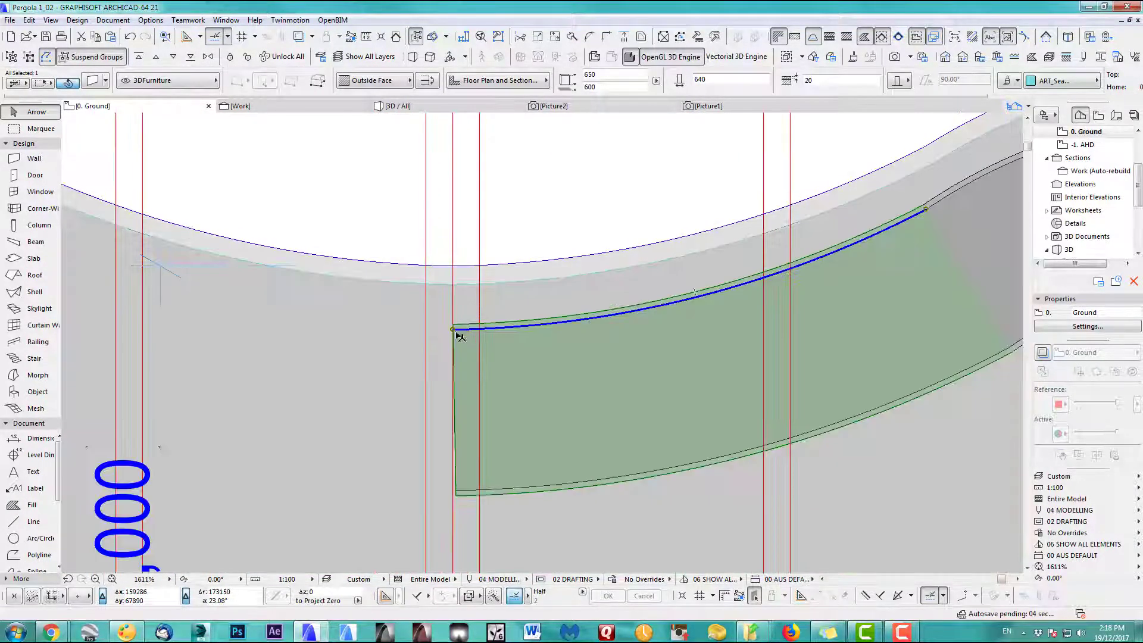
pyautogui.click(453, 330)
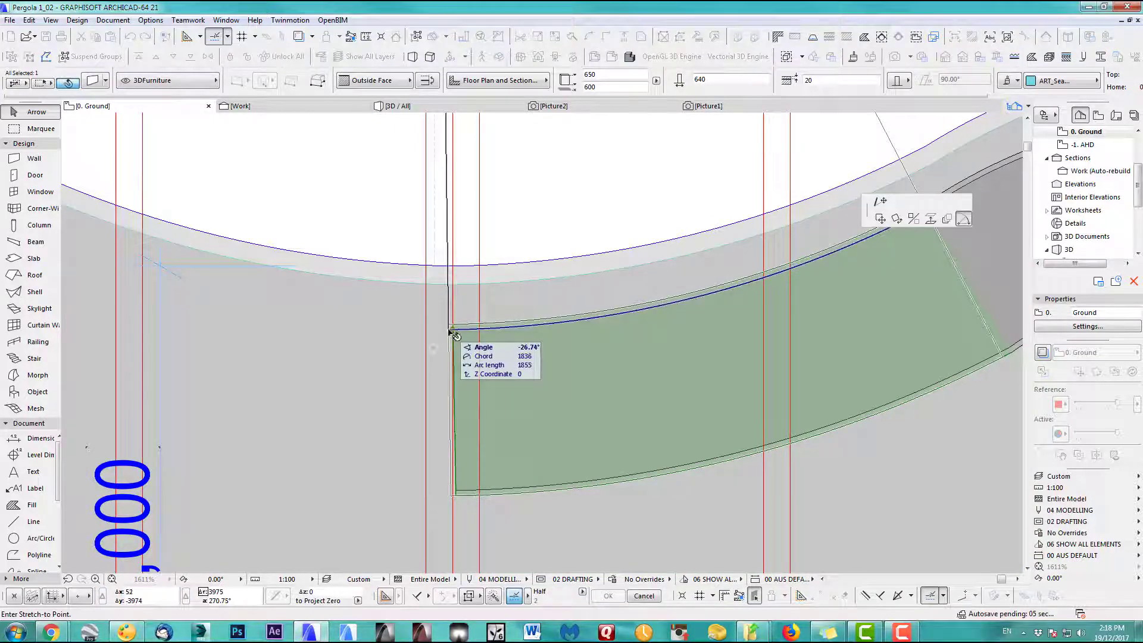
pyautogui.scroll(-3, 455, 330)
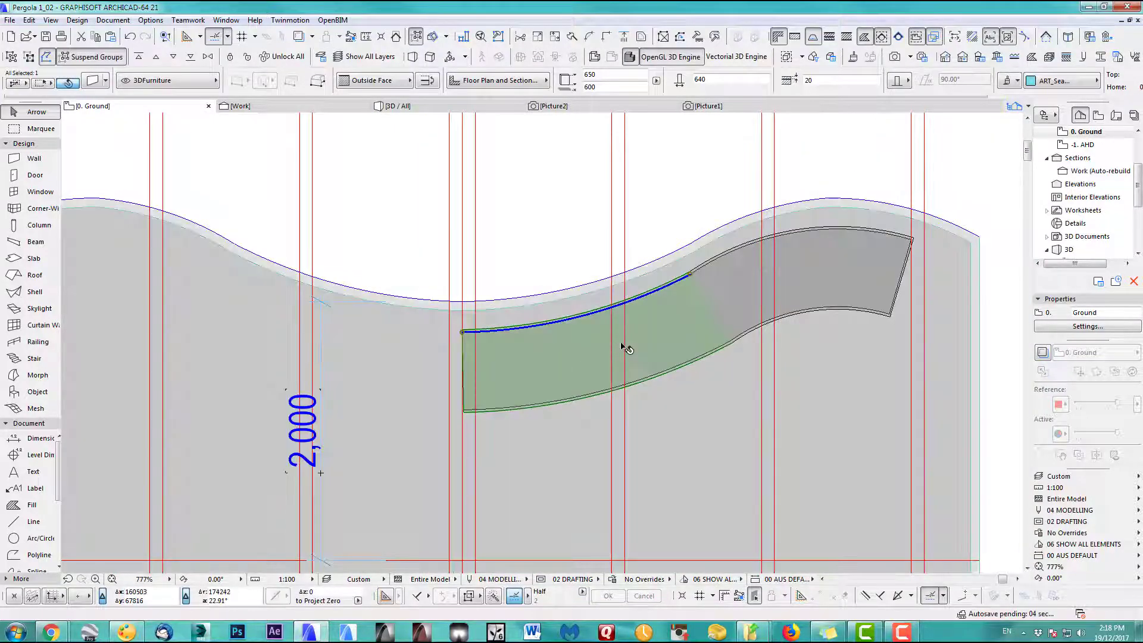
pyautogui.moveTo(624, 348); pyautogui.dragTo(470, 366, button='middle')
pyautogui.click(895, 350)
pyautogui.scroll(-3, 595, 375)
pyautogui.moveTo(597, 386); pyautogui.dragTo(714, 424, button='middle')
pyautogui.scroll(3, 713, 336)
pyautogui.moveTo(679, 329); pyautogui.dragTo(672, 230, button='middle')
pyautogui.scroll(-2, 753, 303)
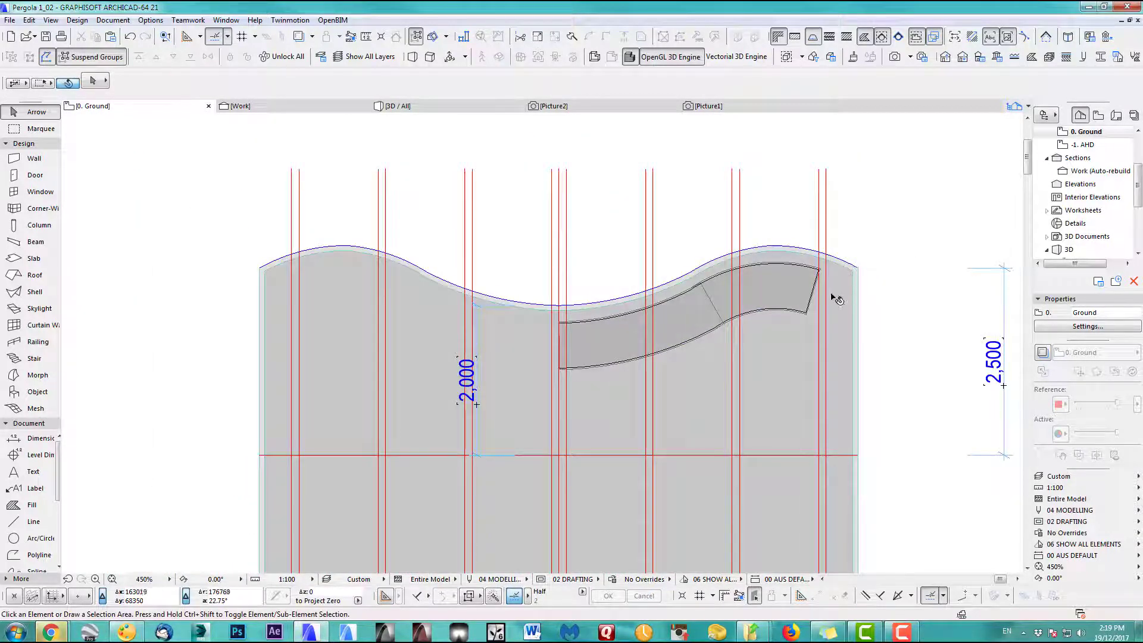
# Step: Select the seat pieces, undo the last seat stretch in 3D, and return to the ground plan
pyautogui.click(712, 344)
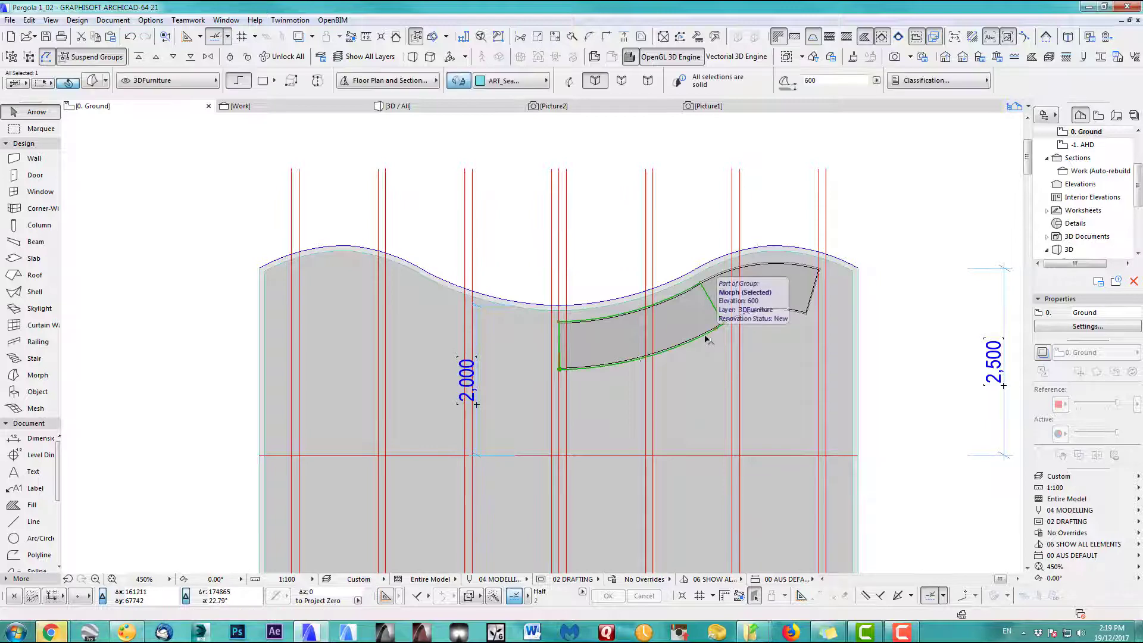
pyautogui.scroll(3, 798, 304)
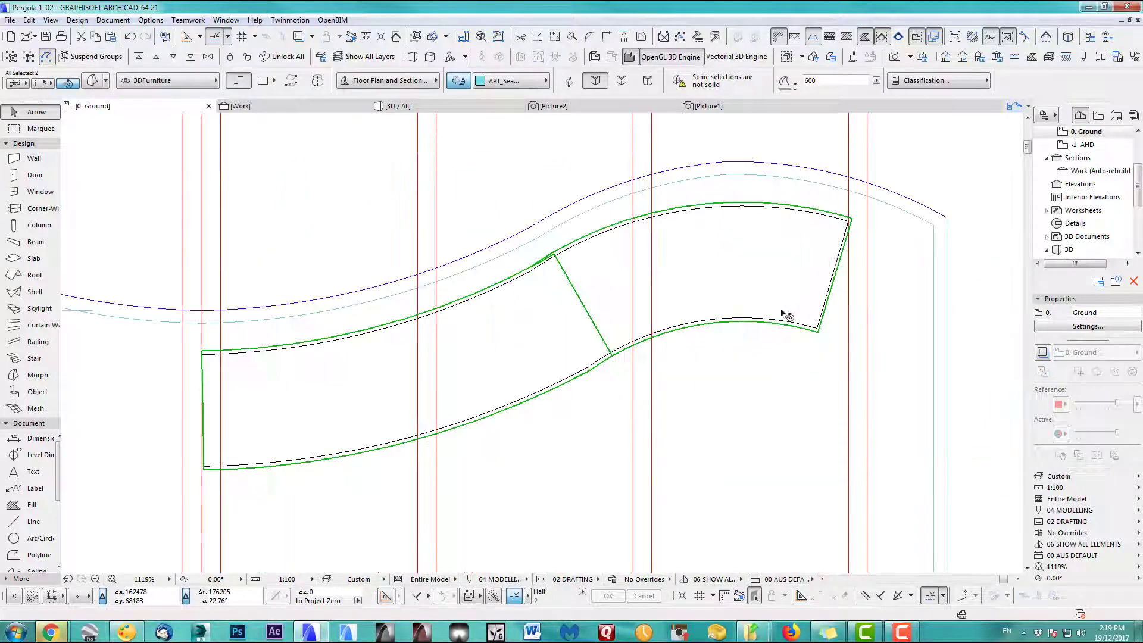
pyautogui.keyDown('shift'); pyautogui.click(704, 321); pyautogui.keyUp('shift')
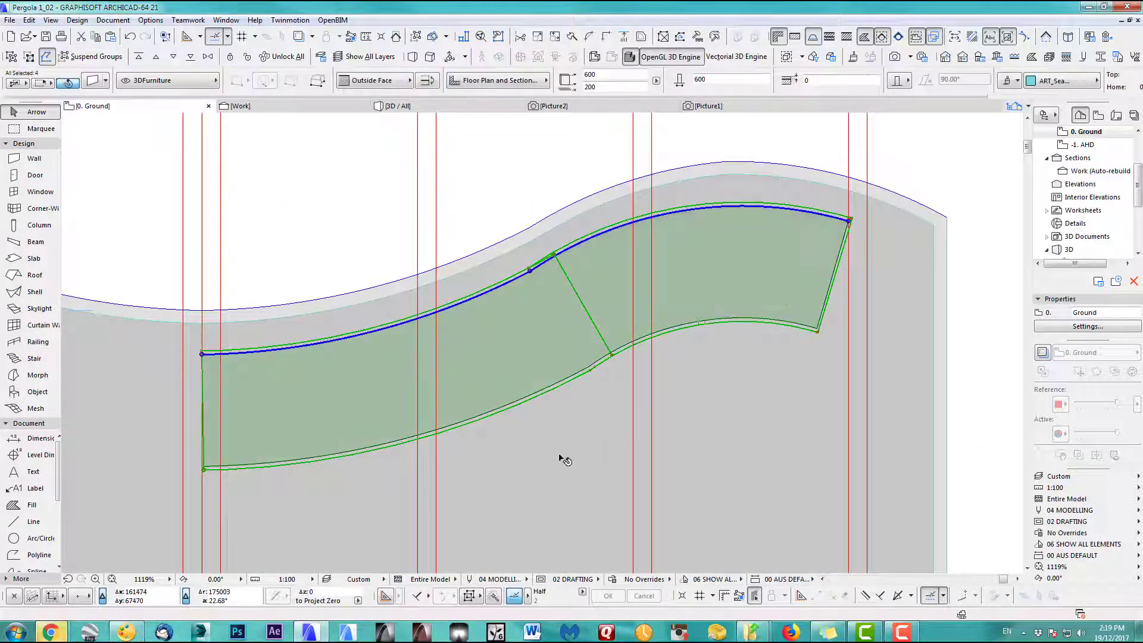
pyautogui.scroll(-3, 807, 365)
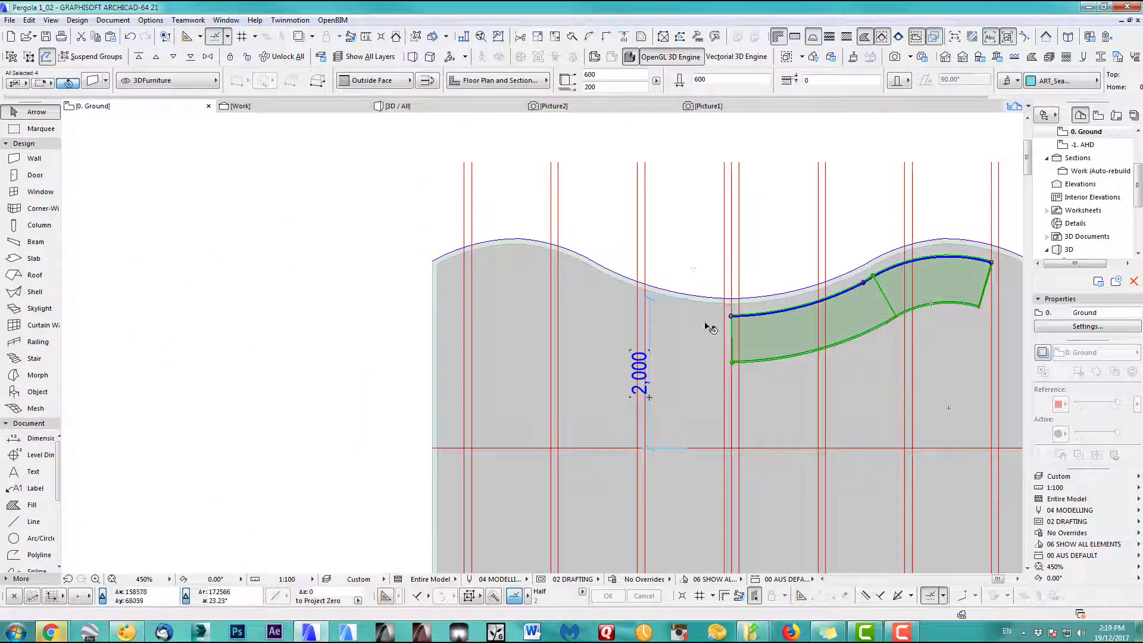
pyautogui.click(732, 279)
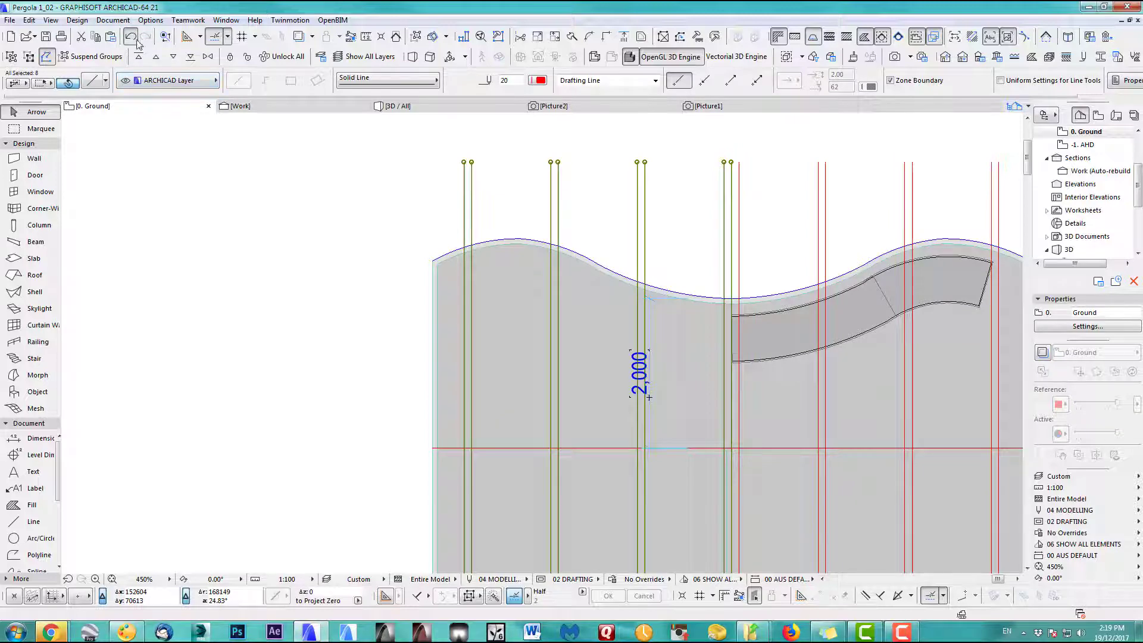
pyautogui.press('F3')
pyautogui.hotkey('ctrl', 'z')
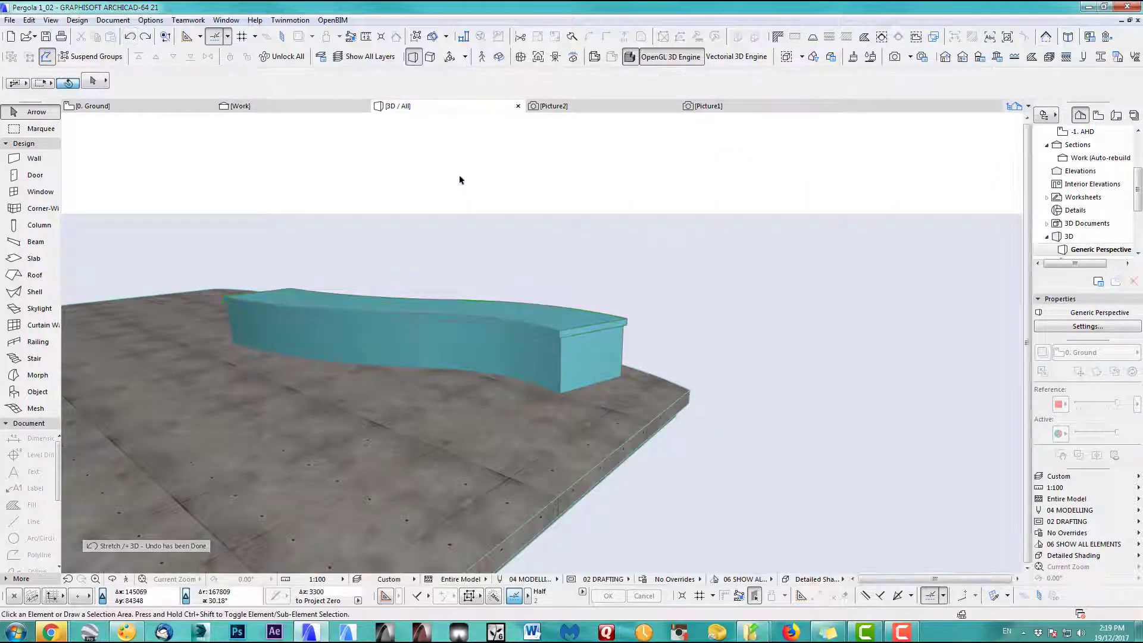
pyautogui.press('F2')
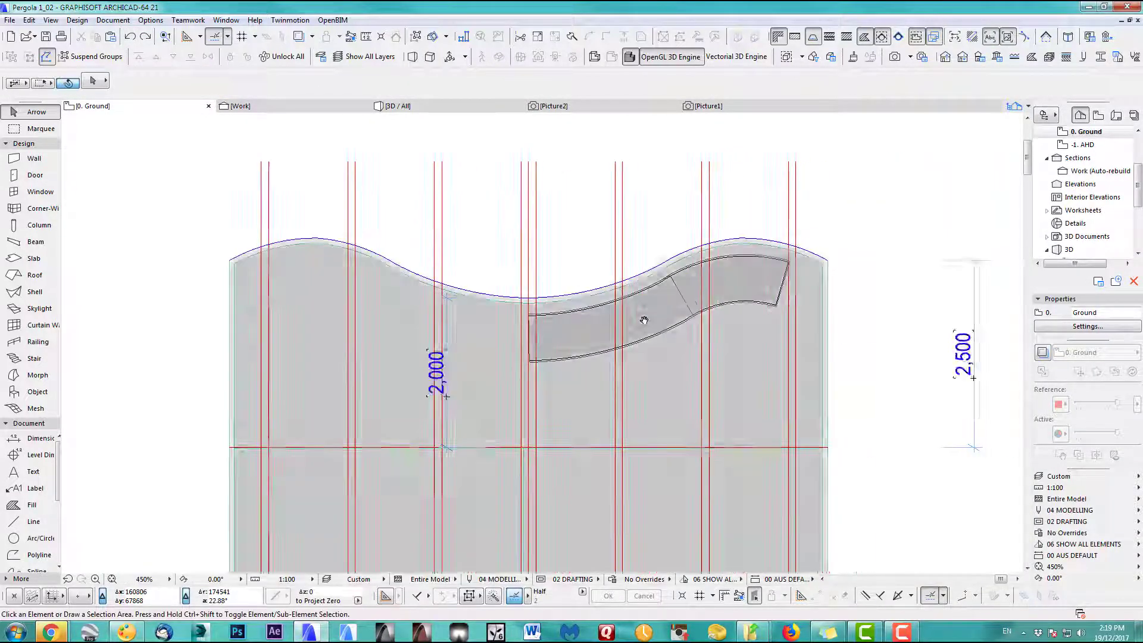
# Step: Select all the curved seat pieces on the plan
pyautogui.scroll(3, 644, 320)
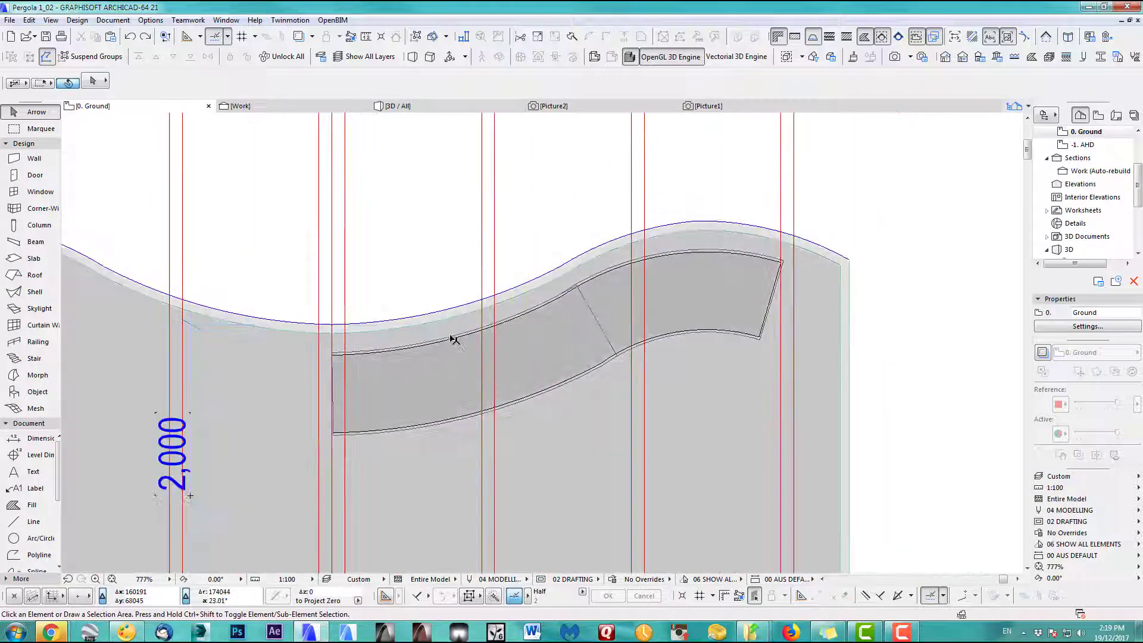
pyautogui.click(453, 339)
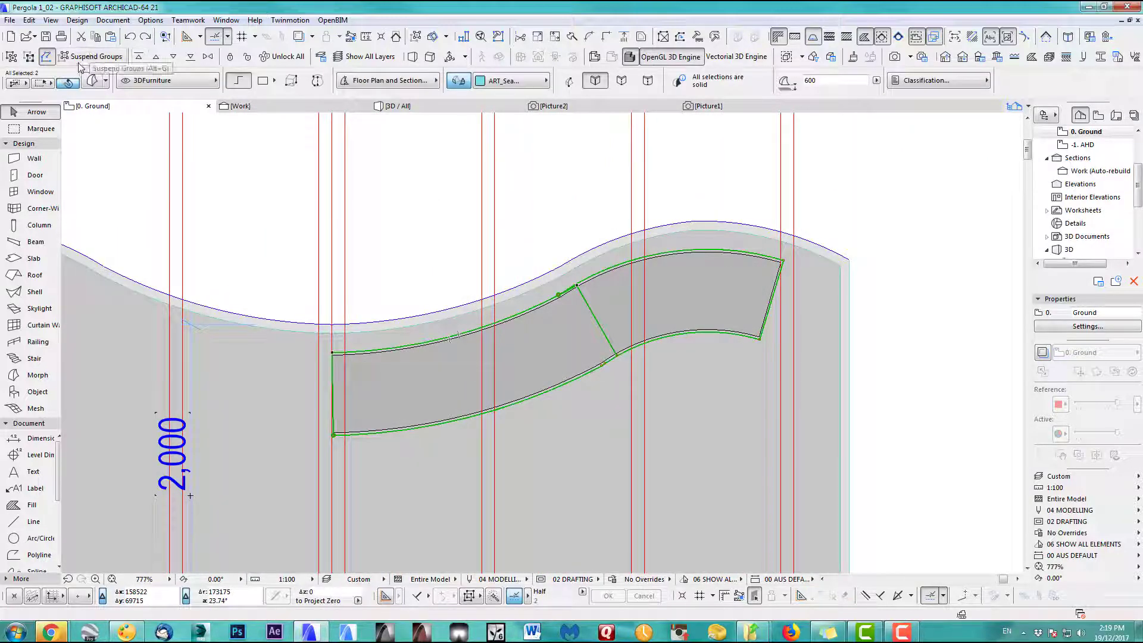
pyautogui.keyDown('shift'); pyautogui.click(659, 300); pyautogui.keyUp('shift')
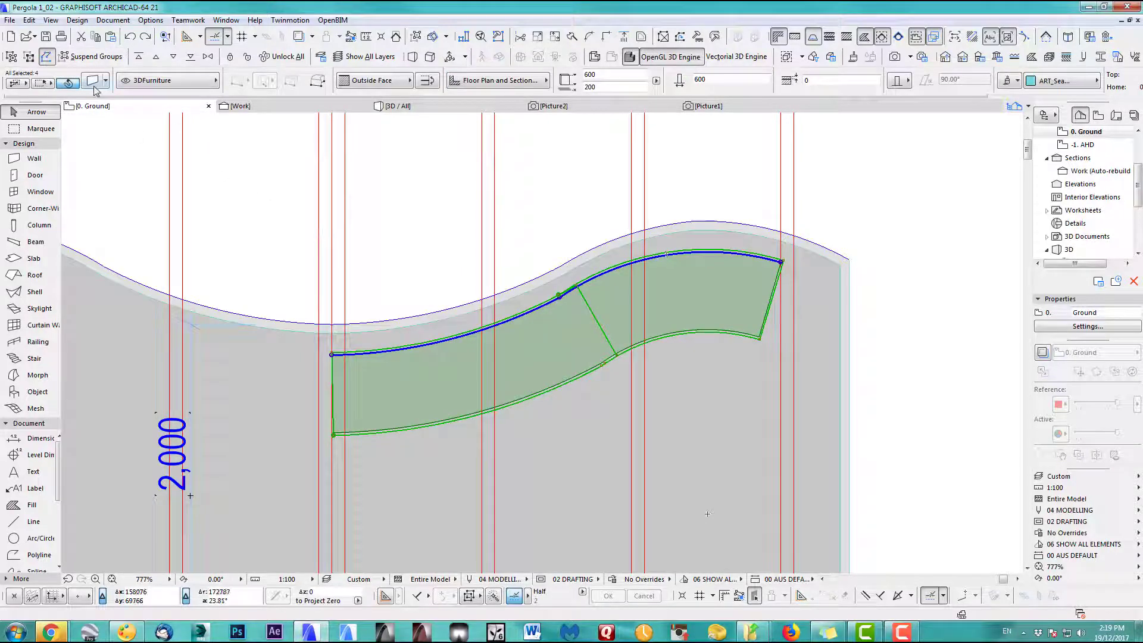
pyautogui.moveTo(384, 231); pyautogui.dragTo(525, 234, button='middle')
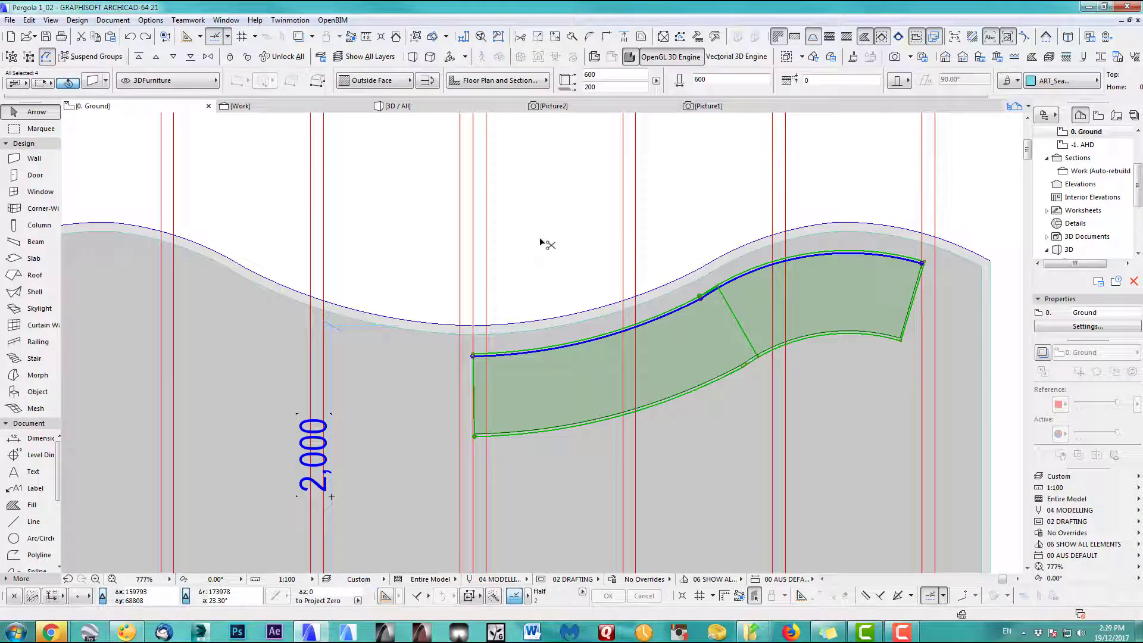
pyautogui.hscroll(-3, 471, 270)
# Step: Mirror a copy of the seat across a vertical axis to complete the bench
pyautogui.click(29, 20)
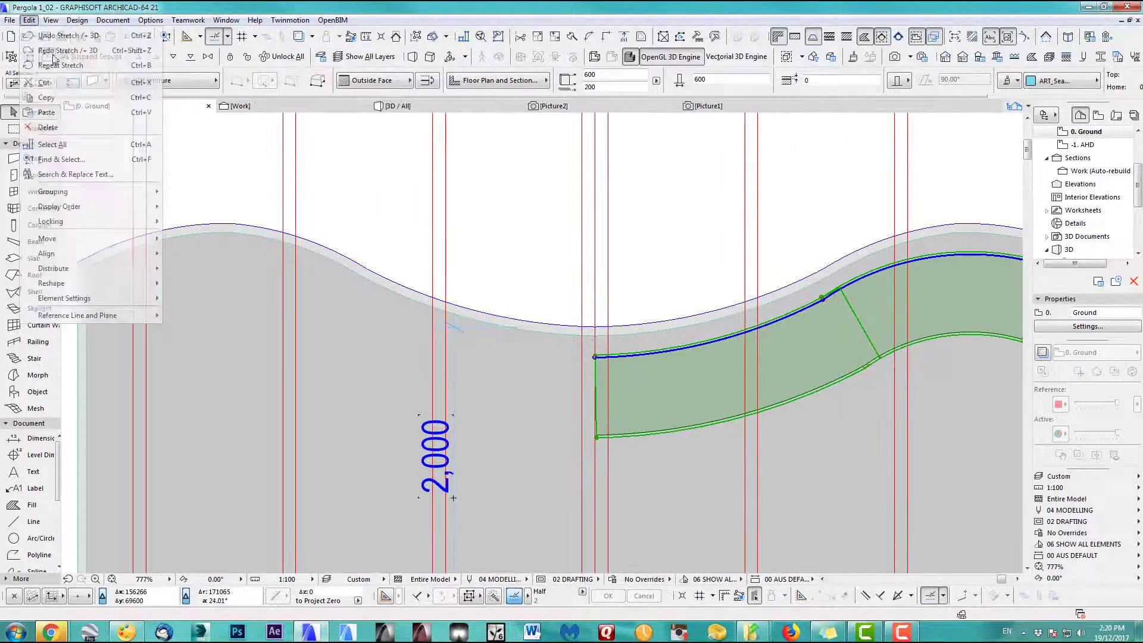
pyautogui.moveTo(76, 262)
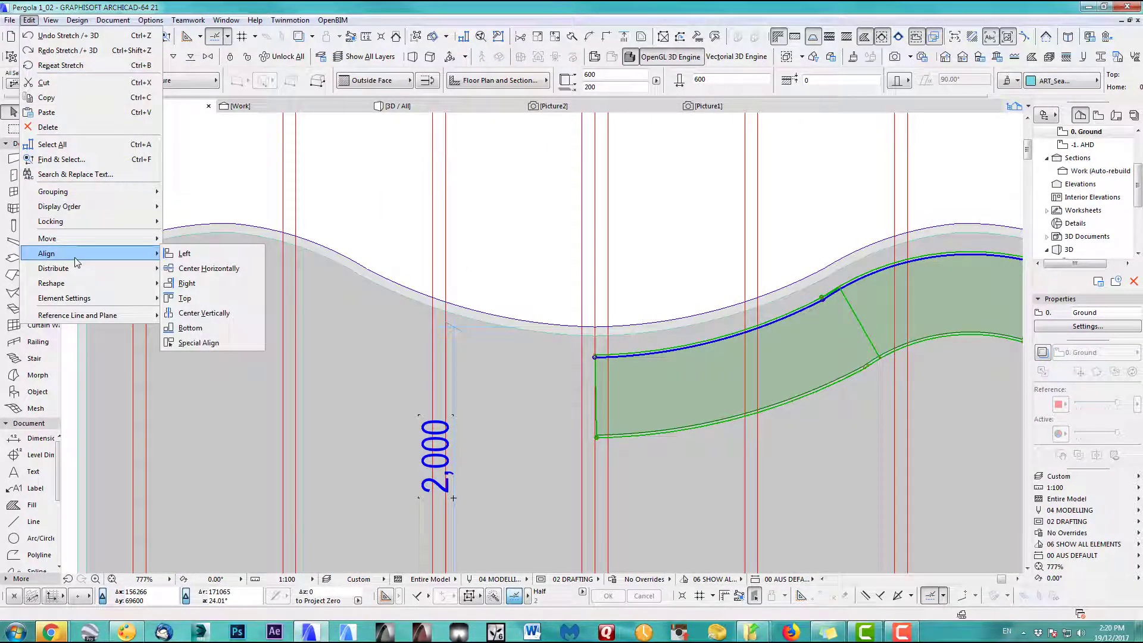
pyautogui.moveTo(72, 238)
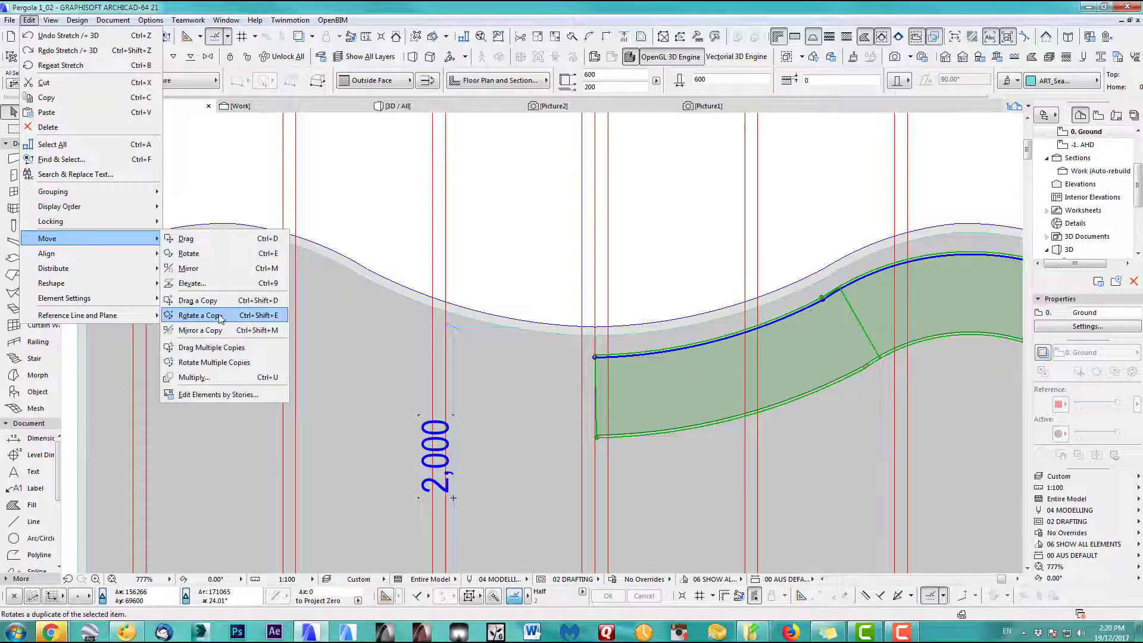
pyautogui.click(201, 330)
pyautogui.click(599, 319)
pyautogui.click(594, 309)
pyautogui.scroll(-3, 551, 308)
pyautogui.moveTo(560, 307); pyautogui.dragTo(525, 271, button='middle')
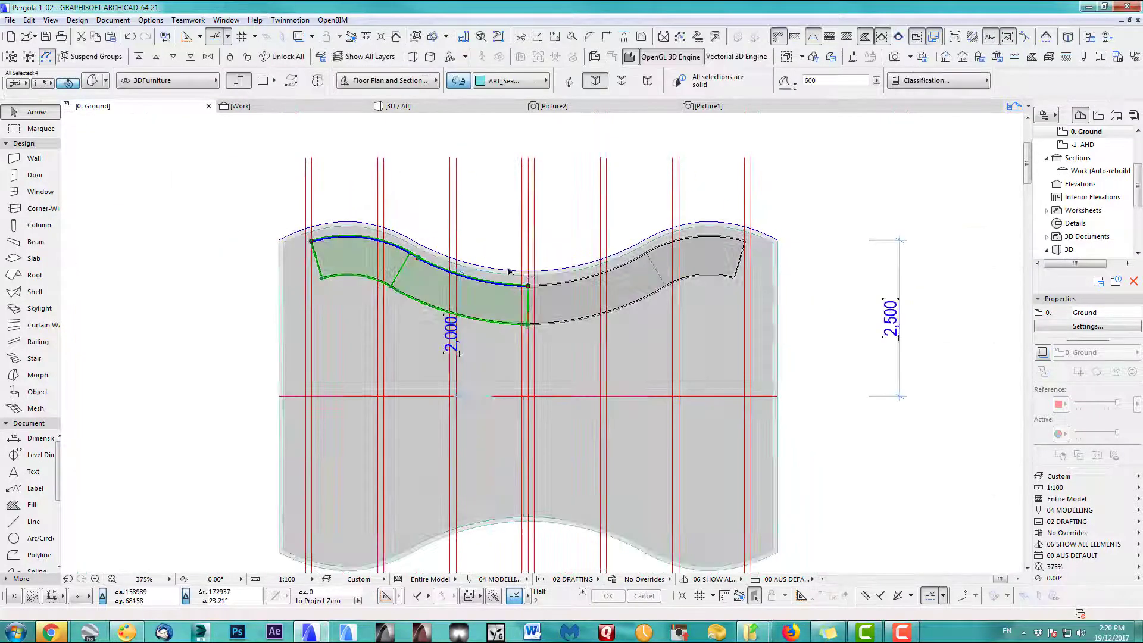
# Step: Mirror a copy of both bench halves across the horizontal centre line, then view in 3D
pyautogui.scroll(5, 663, 286)
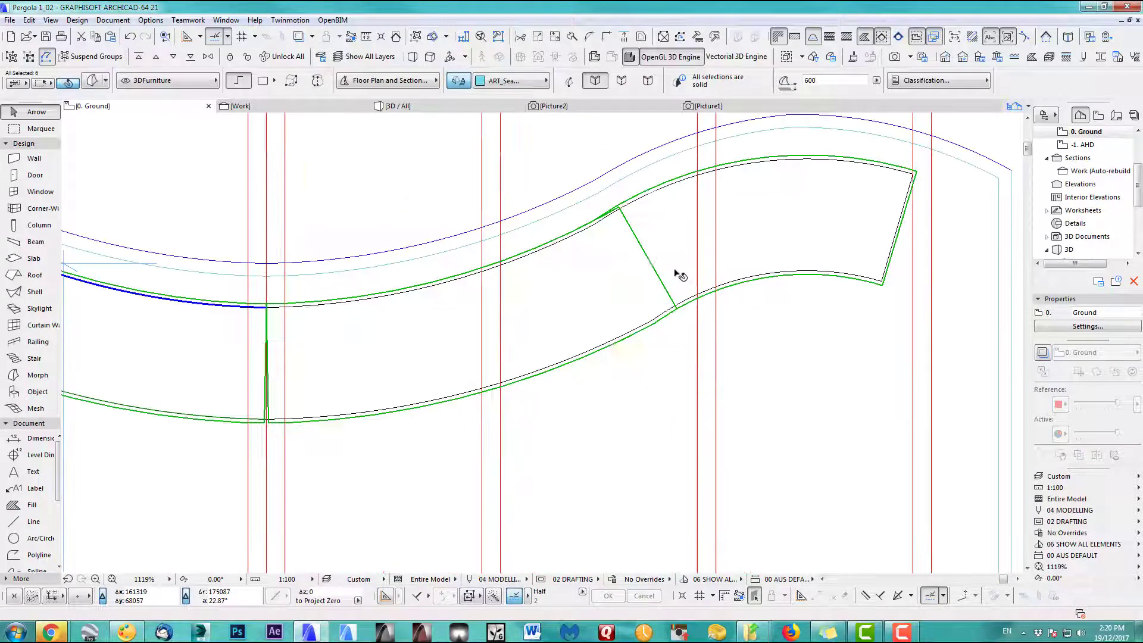
pyautogui.keyDown('shift'); pyautogui.click(684, 305); pyautogui.keyUp('shift')
pyautogui.scroll(-6, 683, 305)
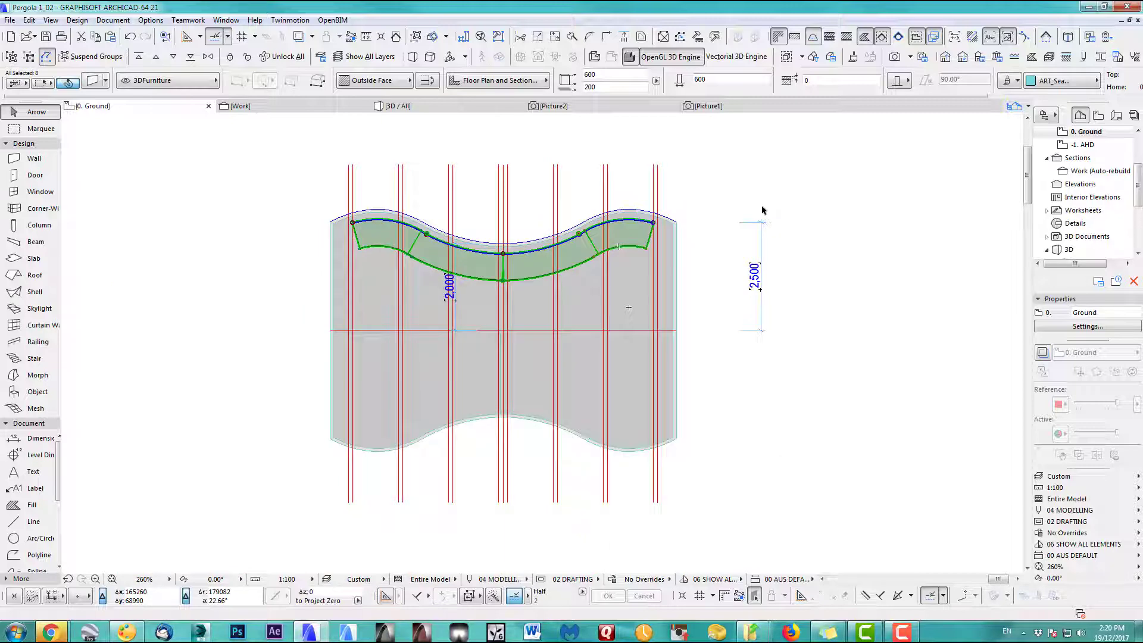
pyautogui.click(29, 20)
pyautogui.moveTo(51, 20)
pyautogui.moveTo(89, 238)
pyautogui.click(250, 331)
pyautogui.click(679, 331)
pyautogui.click(709, 331)
pyautogui.click(736, 423)
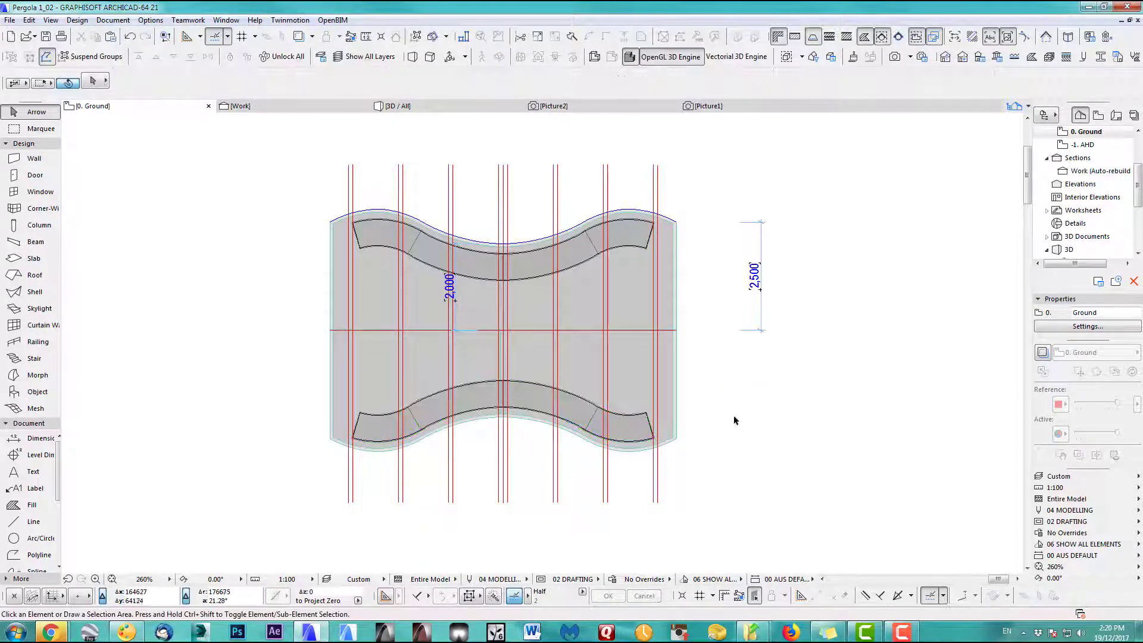
pyautogui.press('F3')
# Step: Switch the layer combination from Custom to 3D Export so the pergola shells reappear
pyautogui.scroll(-3, 490, 396)
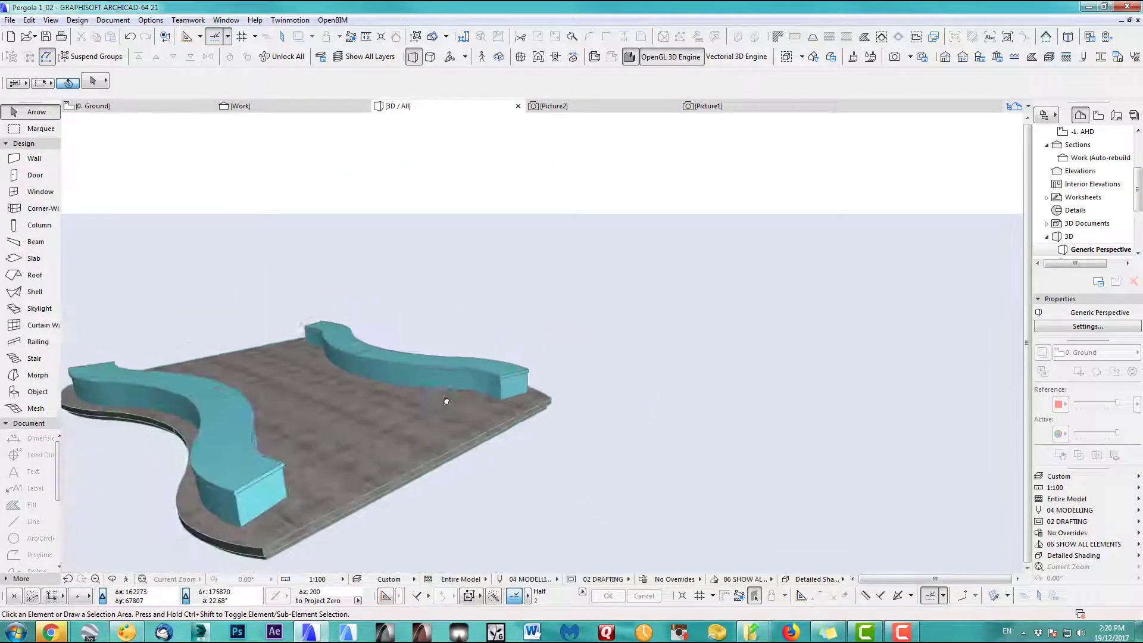
pyautogui.moveTo(474, 392); pyautogui.dragTo(567, 384, button='middle')
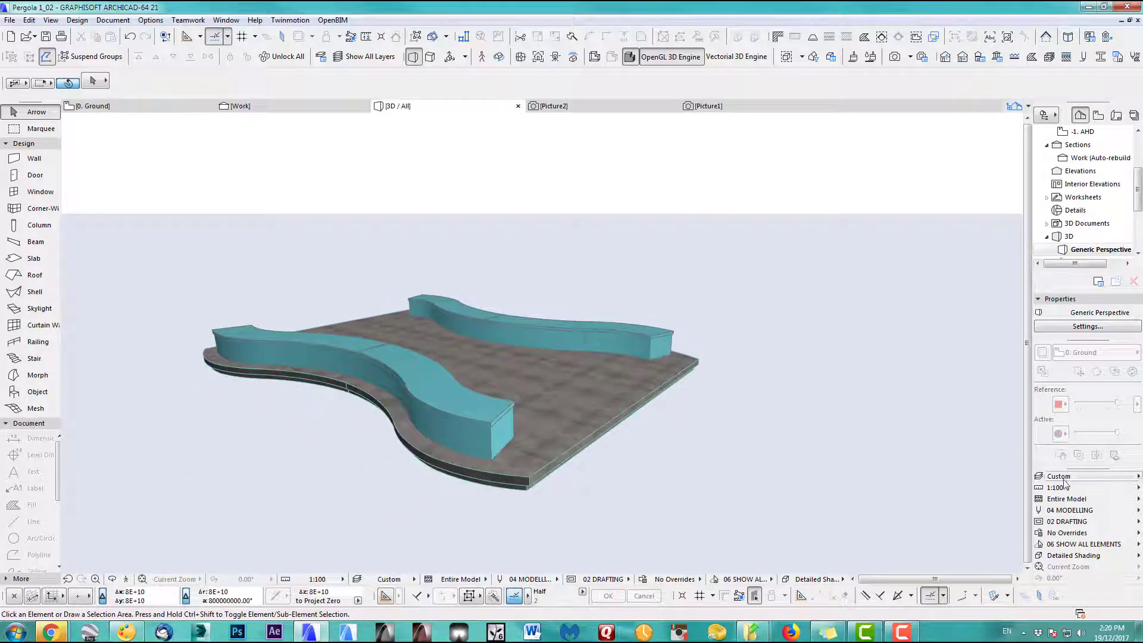
pyautogui.click(1066, 479)
pyautogui.click(1018, 476)
# Step: Orbit the 3D view to inspect the pergola arching over both benches
pyautogui.keyDown('shift'); pyautogui.moveTo(630, 343); pyautogui.dragTo(411, 280, button='middle'); pyautogui.keyUp('shift')
pyautogui.scroll(4, 411, 274)
pyautogui.keyDown('shift'); pyautogui.moveTo(451, 349); pyautogui.dragTo(857, 340, button='middle'); pyautogui.keyUp('shift')
pyautogui.scroll(3, 612, 278)
pyautogui.keyDown('shift'); pyautogui.moveTo(583, 312); pyautogui.dragTo(541, 344, button='middle'); pyautogui.keyUp('shift')
pyautogui.keyDown('shift'); pyautogui.moveTo(631, 341); pyautogui.dragTo(791, 233, button='middle'); pyautogui.keyUp('shift')
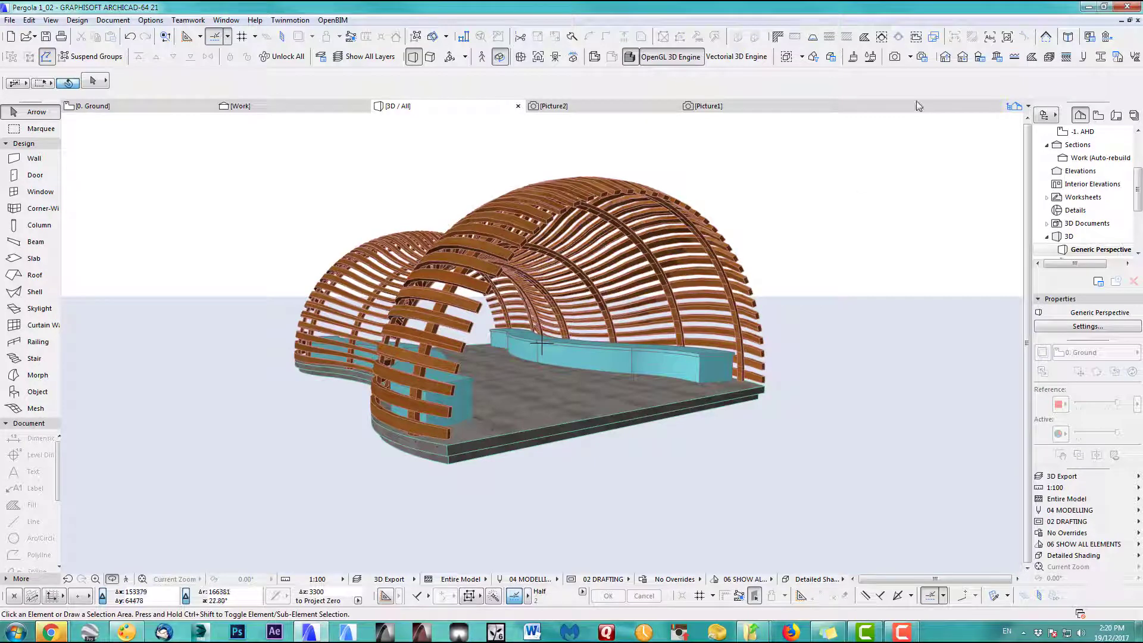
# Step: Select the ART_Seat01 surface and browse the ARCHICAD Library 21 Textures 21 folder for a texture
pyautogui.click(853, 60)
pyautogui.click(619, 42)
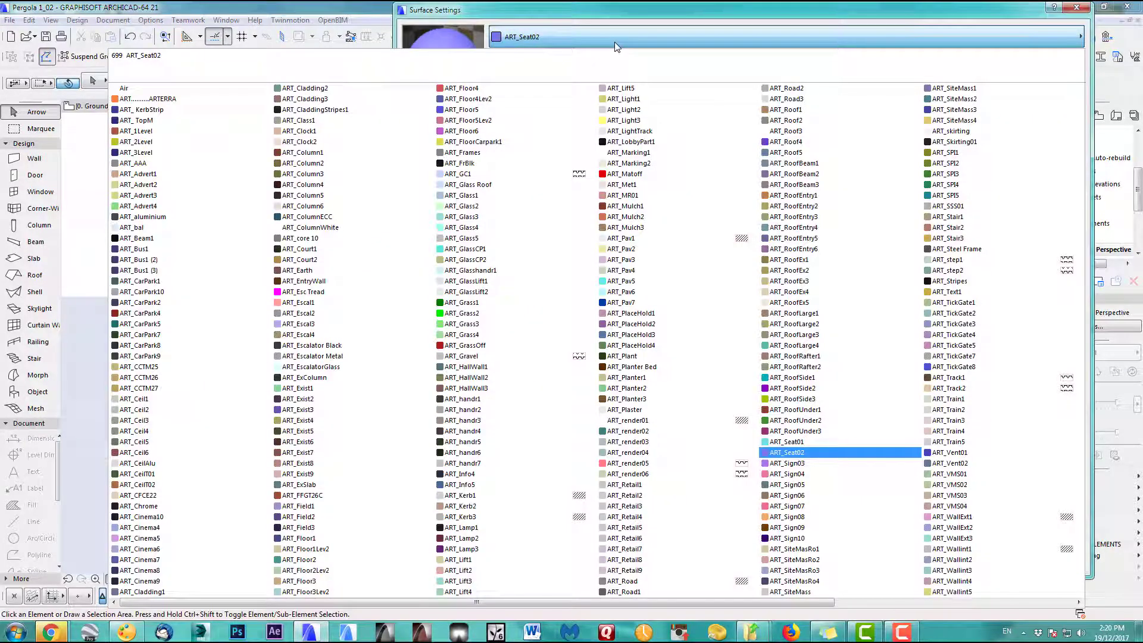
pyautogui.click(852, 442)
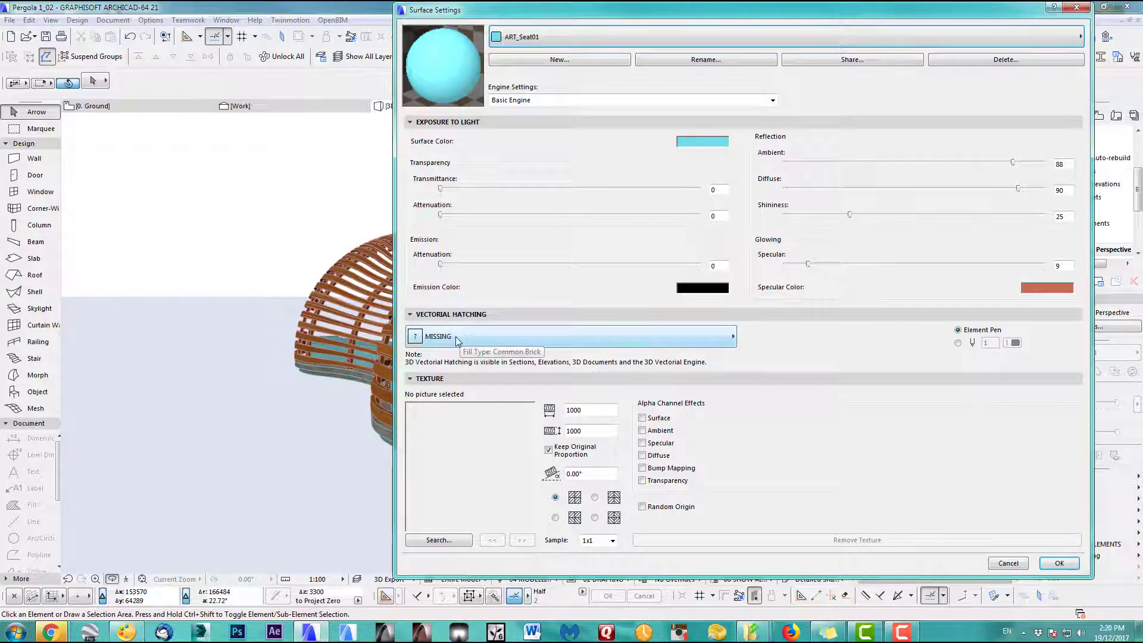
pyautogui.click(447, 541)
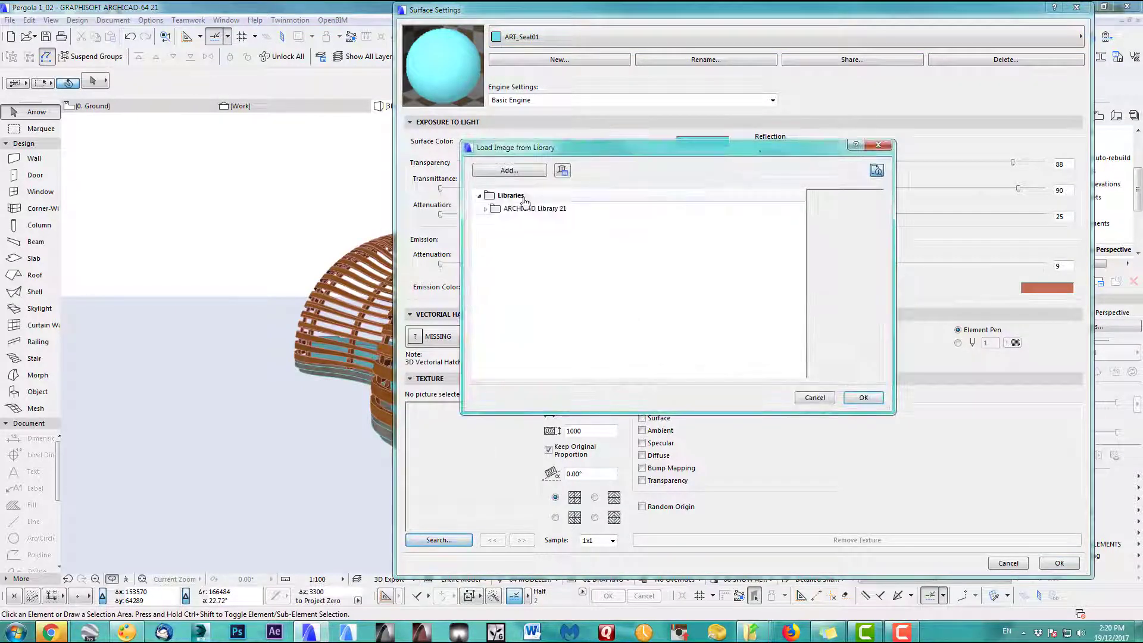
pyautogui.click(486, 208)
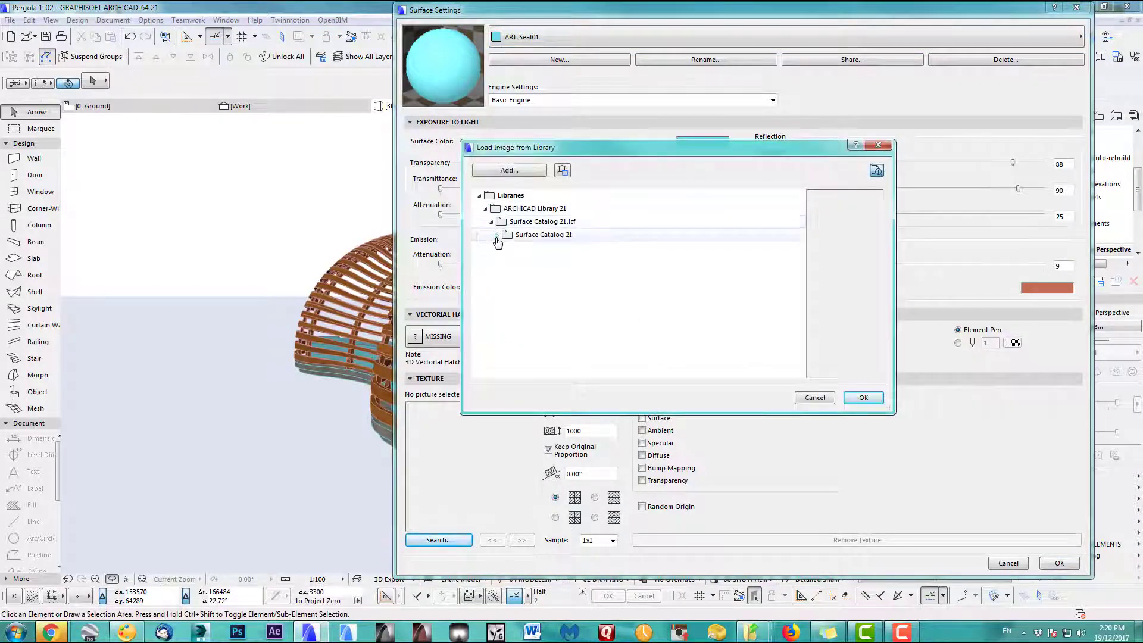
pyautogui.click(503, 248)
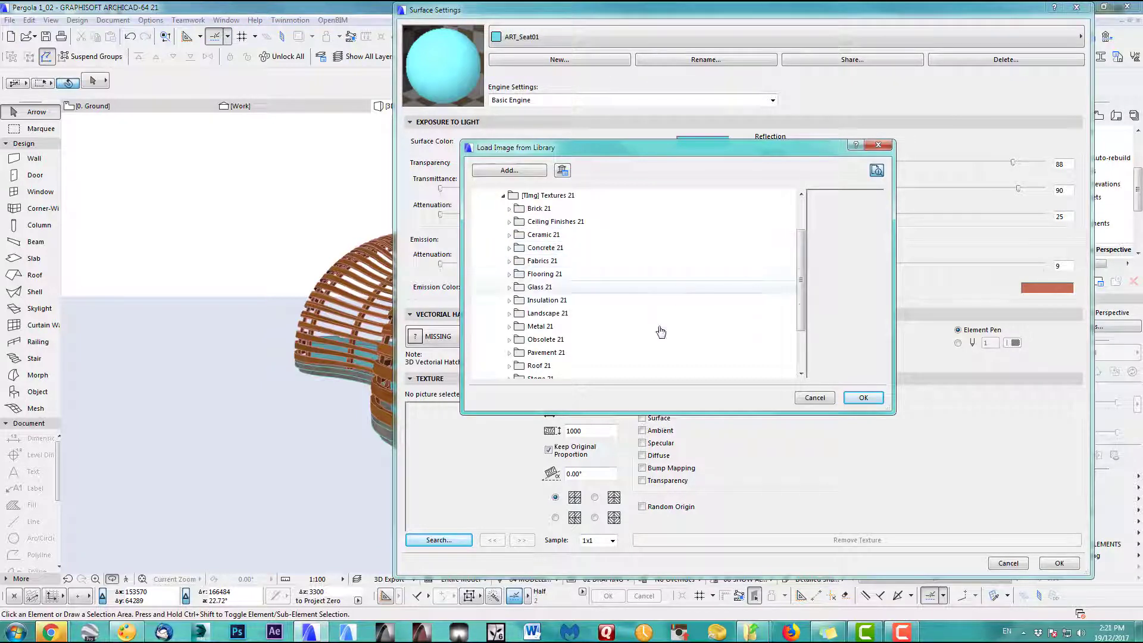
pyautogui.click(550, 247)
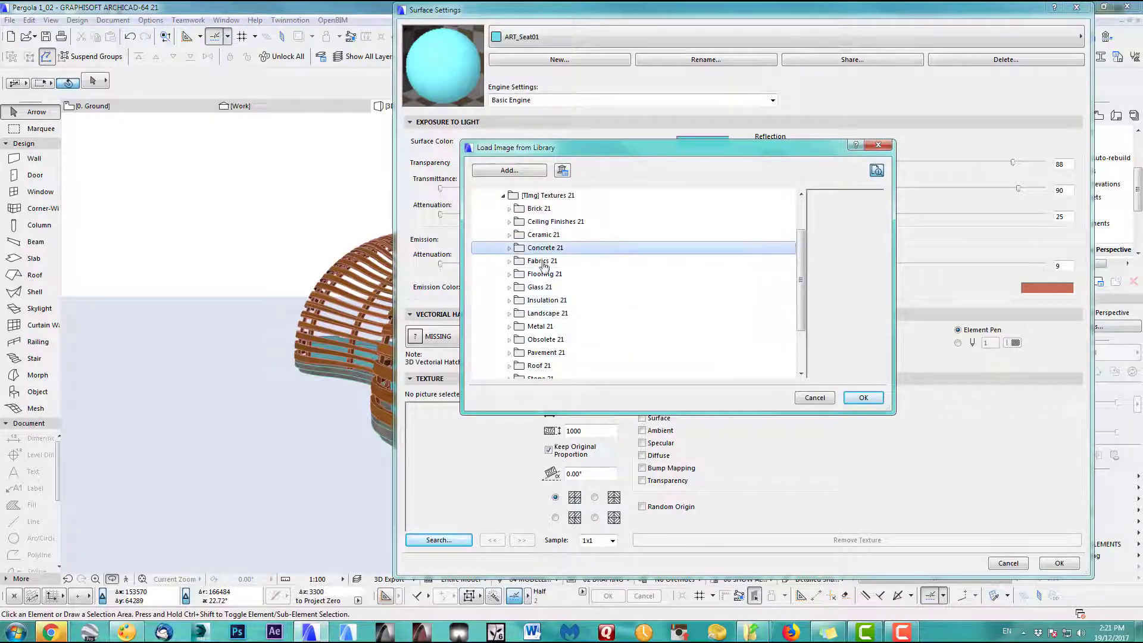
pyautogui.scroll(-1, 586, 292)
pyautogui.scroll(-1, 586, 291)
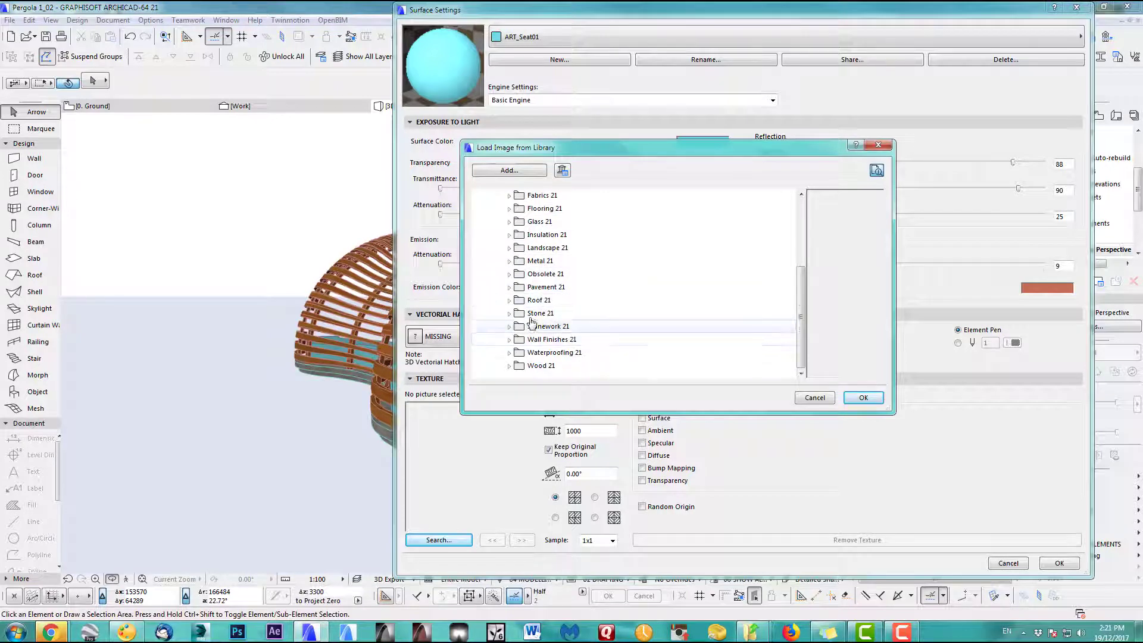
# Step: Assign the Limestone GS.jpg texture from Stone 21 to ART_Seat01 and apply it
pyautogui.click(510, 314)
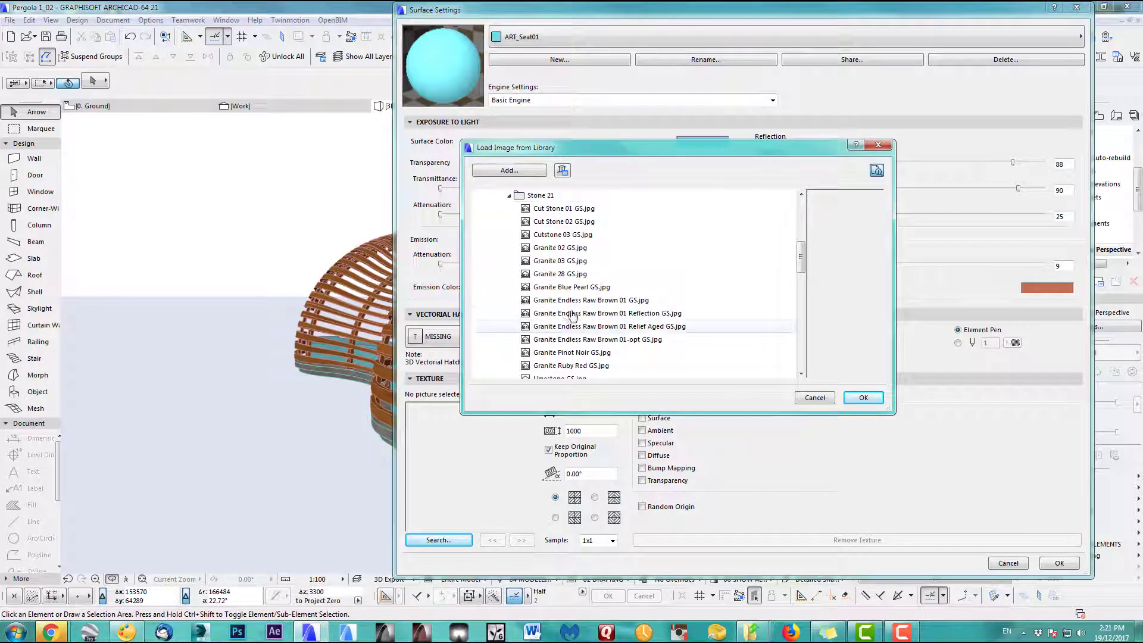
pyautogui.click(561, 249)
pyautogui.click(560, 261)
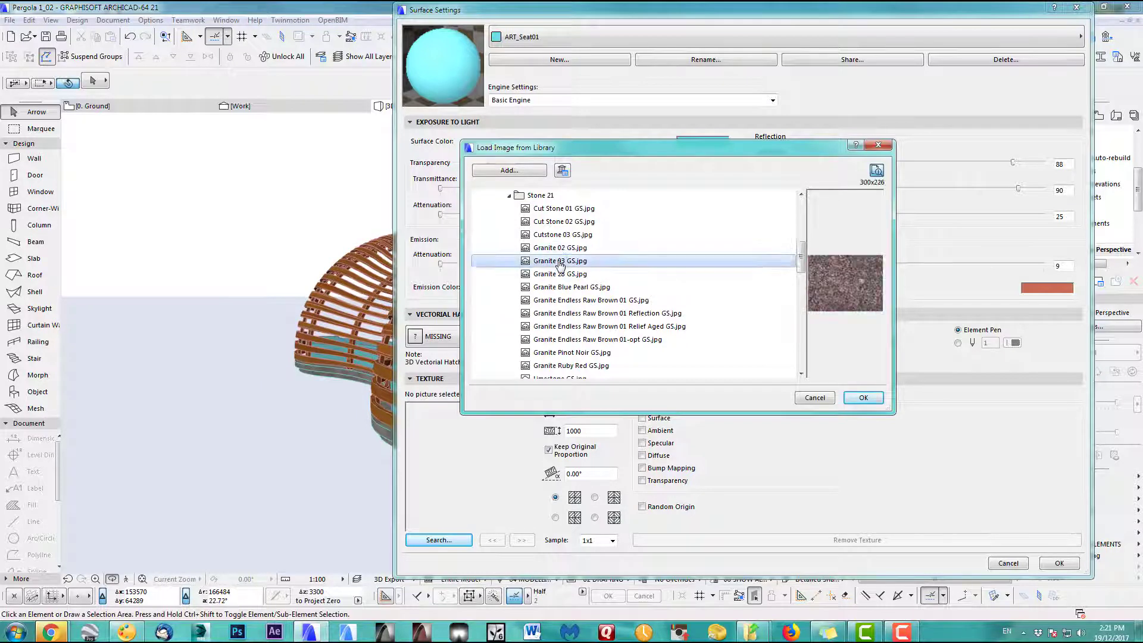
pyautogui.scroll(-2, 560, 265)
pyautogui.click(556, 301)
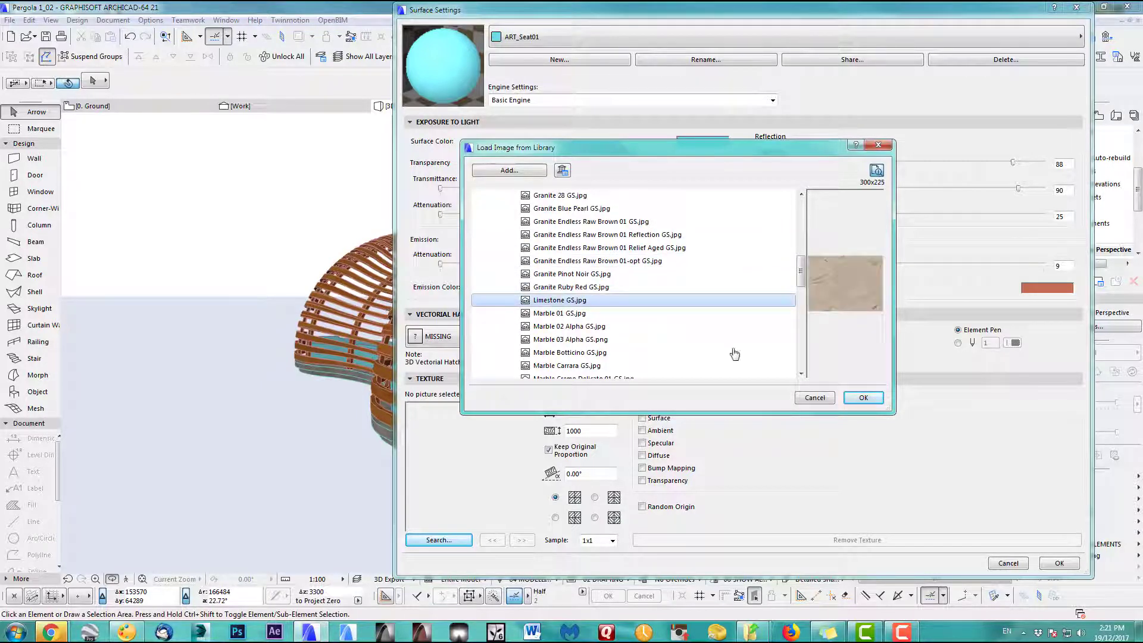
pyautogui.click(863, 397)
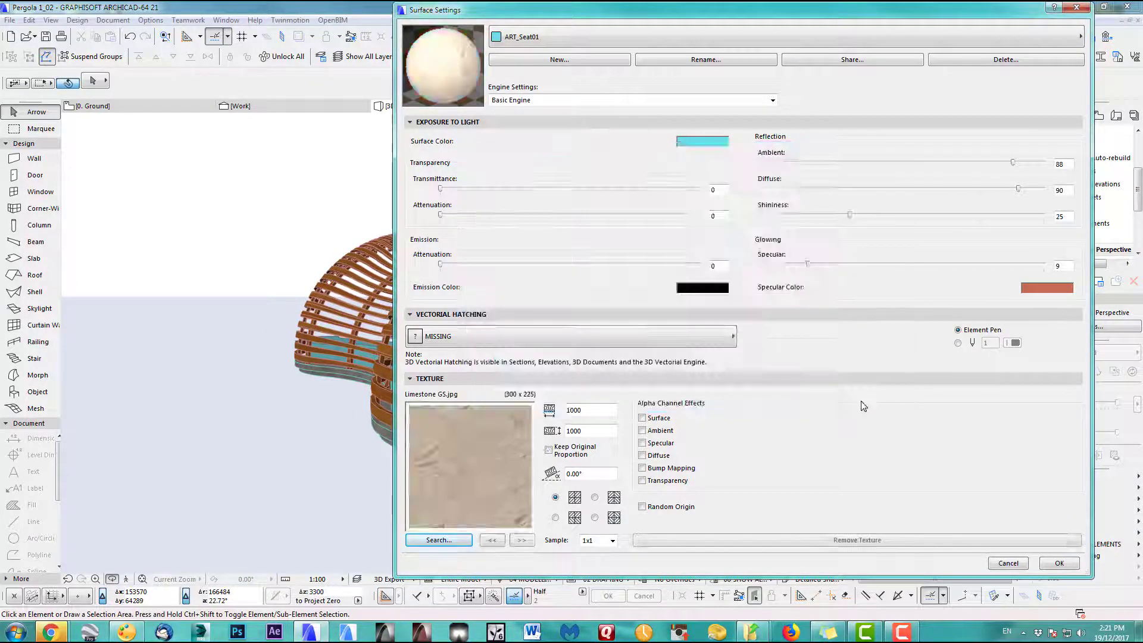
pyautogui.click(1059, 564)
# Step: Orbit to a frontal view through the arch over the seats and start a CineRender photorender
pyautogui.scroll(5, 664, 334)
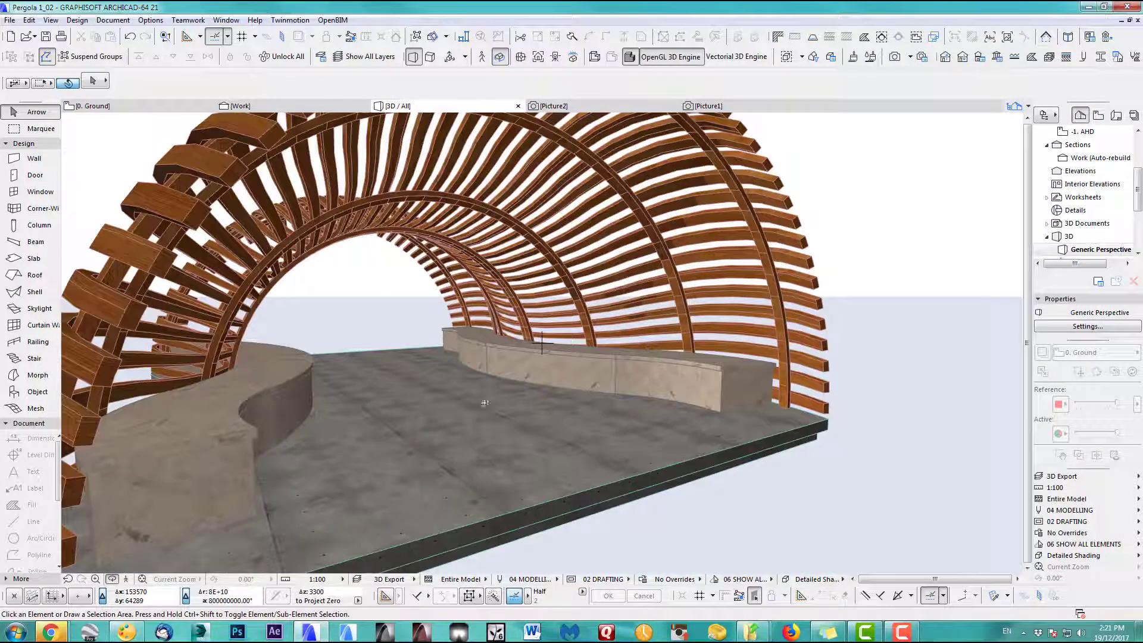
pyautogui.keyDown('shift'); pyautogui.moveTo(479, 403); pyautogui.dragTo(539, 384, button='middle'); pyautogui.keyUp('shift')
pyautogui.scroll(-3, 537, 382)
pyautogui.moveTo(536, 383)
pyautogui.mouseDown()
pyautogui.moveTo(610, 386)
pyautogui.moveTo(535, 392)
pyautogui.mouseUp()
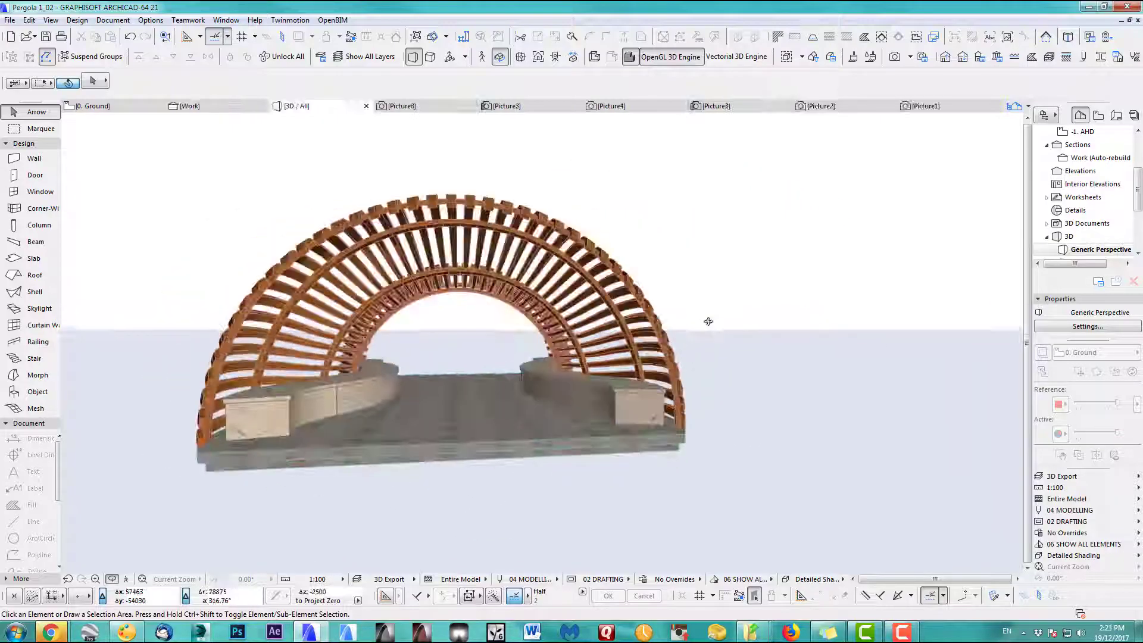
pyautogui.moveTo(536, 358); pyautogui.dragTo(662, 324)
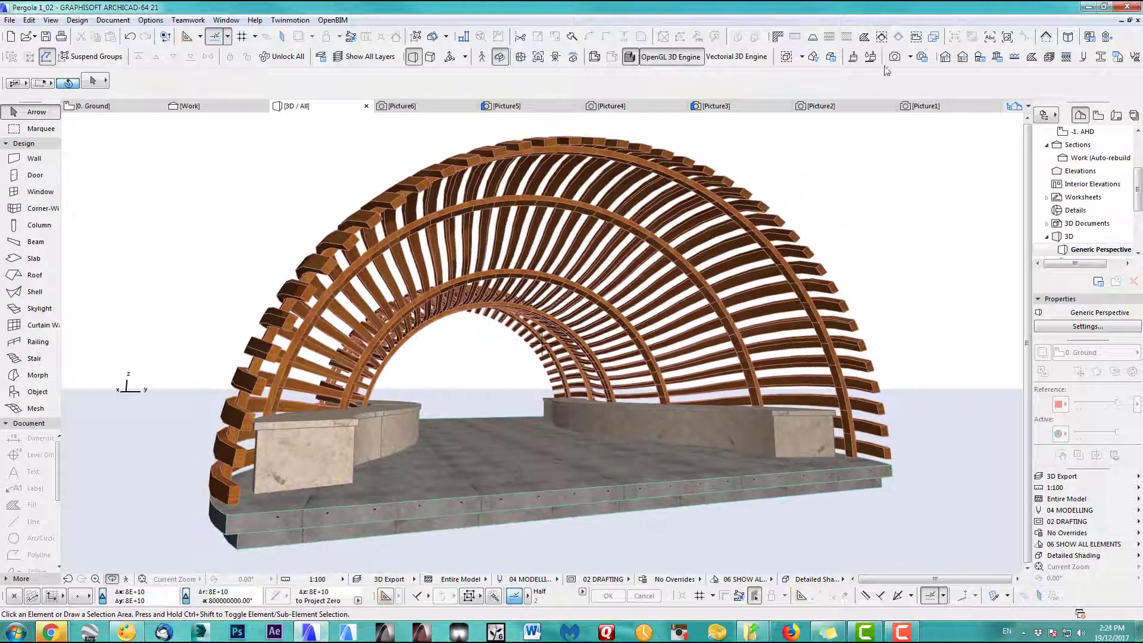
pyautogui.click(895, 57)
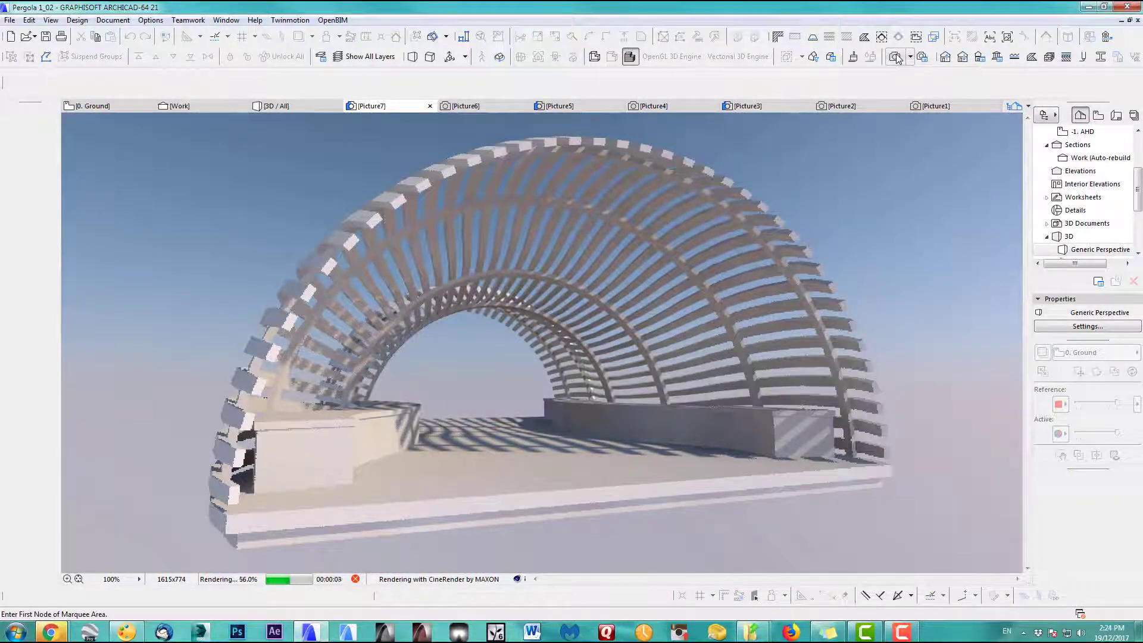